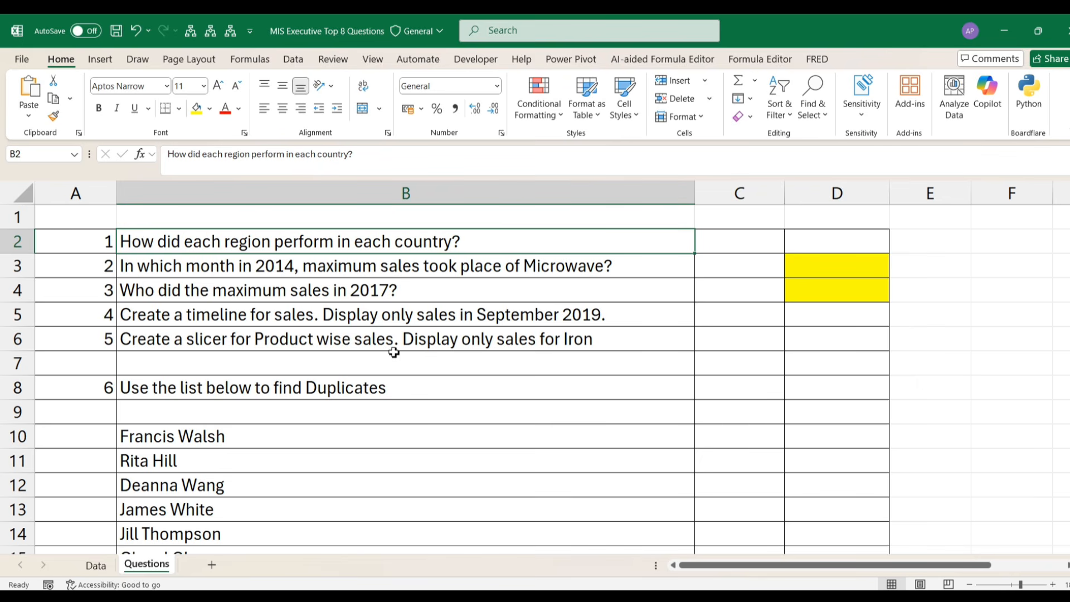
# Step: Review the numbered questions on the Questions sheet and look at the sales records on the Data sheet
pyautogui.click(391, 351)
pyautogui.click(348, 258)
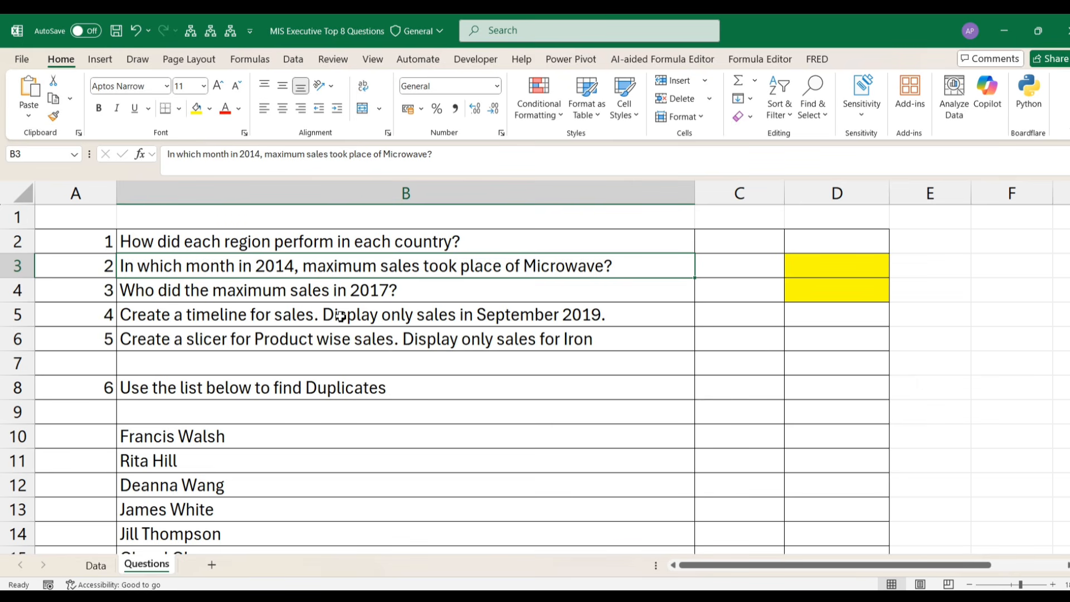
pyautogui.click(336, 386)
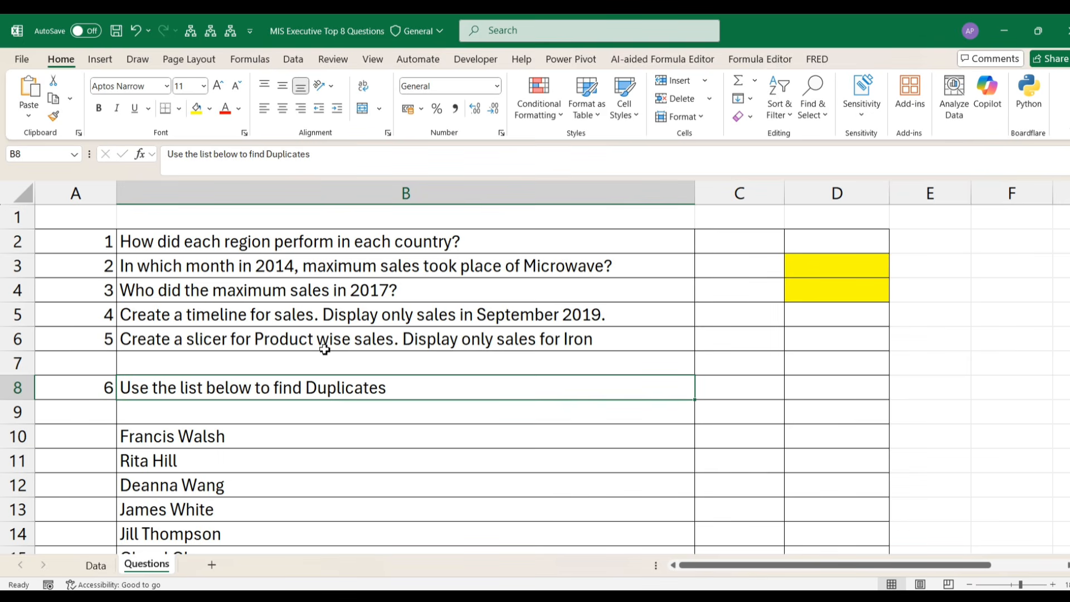
pyautogui.click(333, 293)
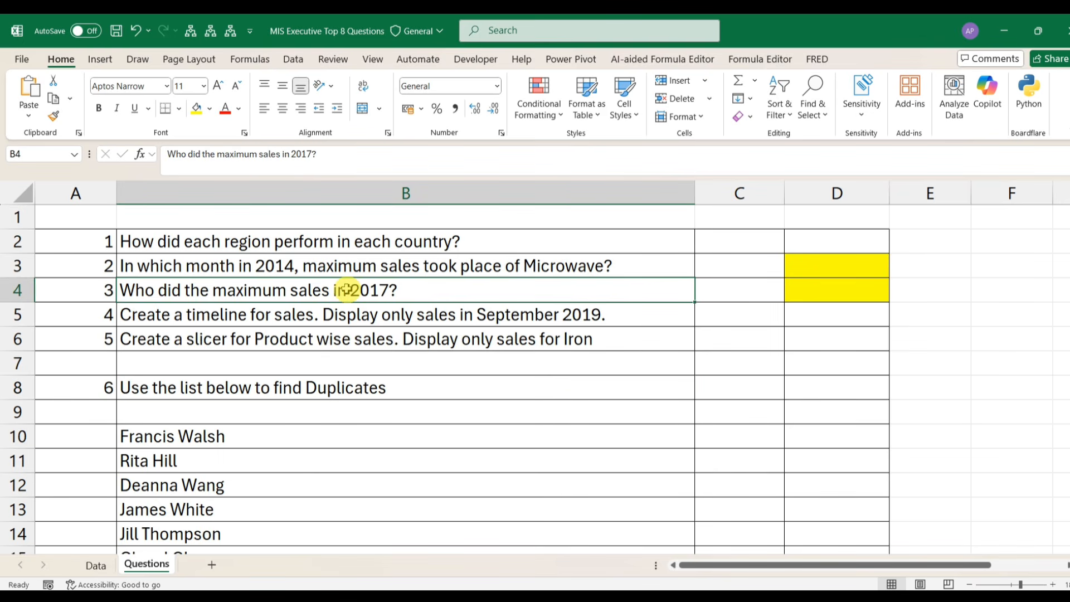
pyautogui.click(210, 259)
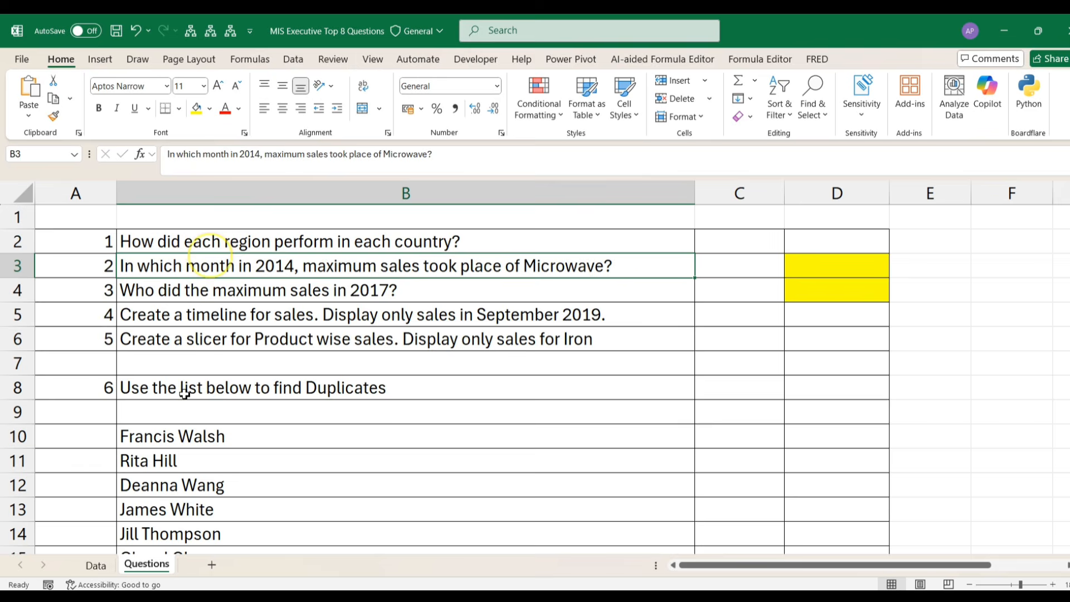
pyautogui.click(93, 566)
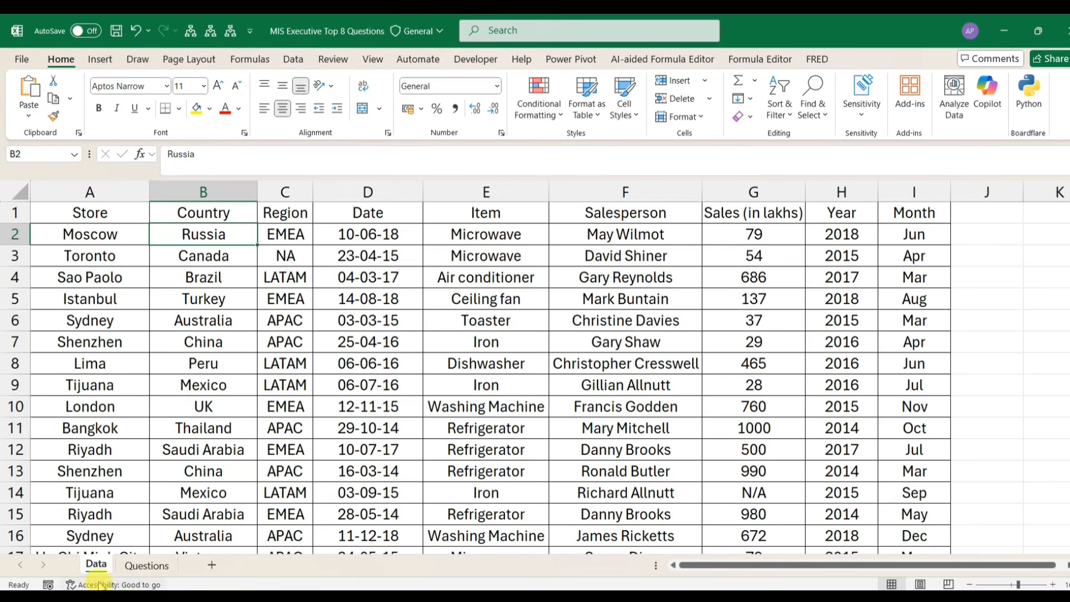
pyautogui.moveTo(89, 549); pyautogui.dragTo(118, 561)
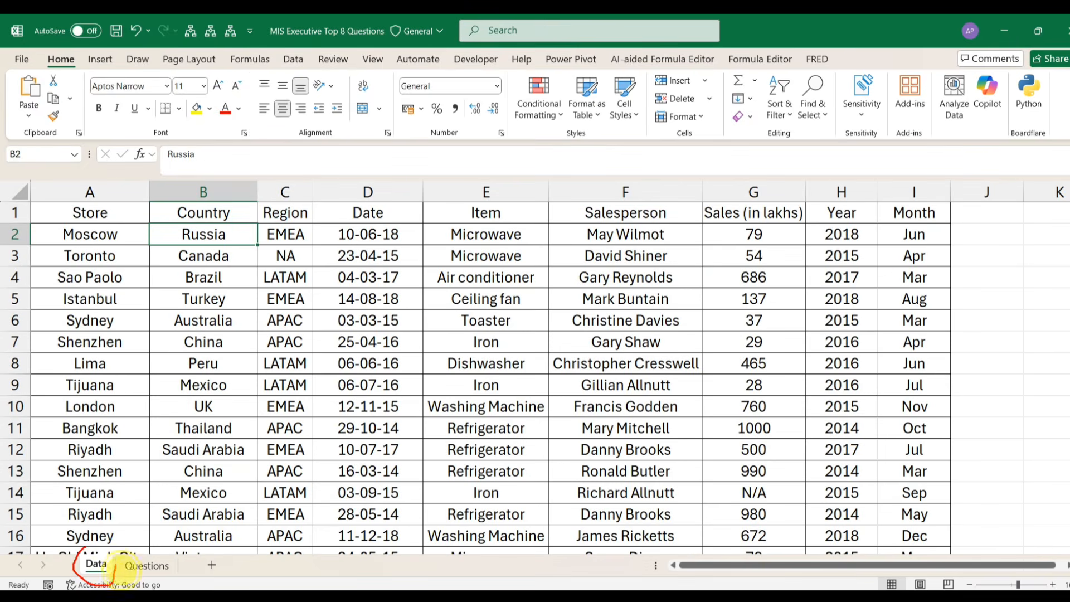
pyautogui.click(157, 569)
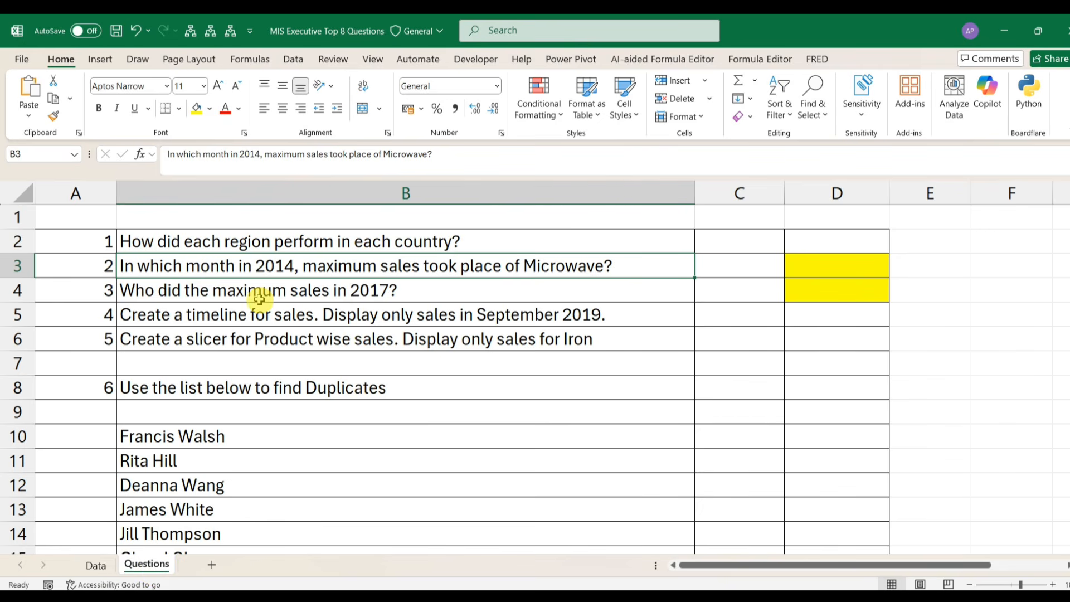
pyautogui.moveTo(104, 248); pyautogui.dragTo(53, 219)
# Step: Create a PivotTable on a new worksheet from the full sales table on the Data sheet
pyautogui.click(97, 566)
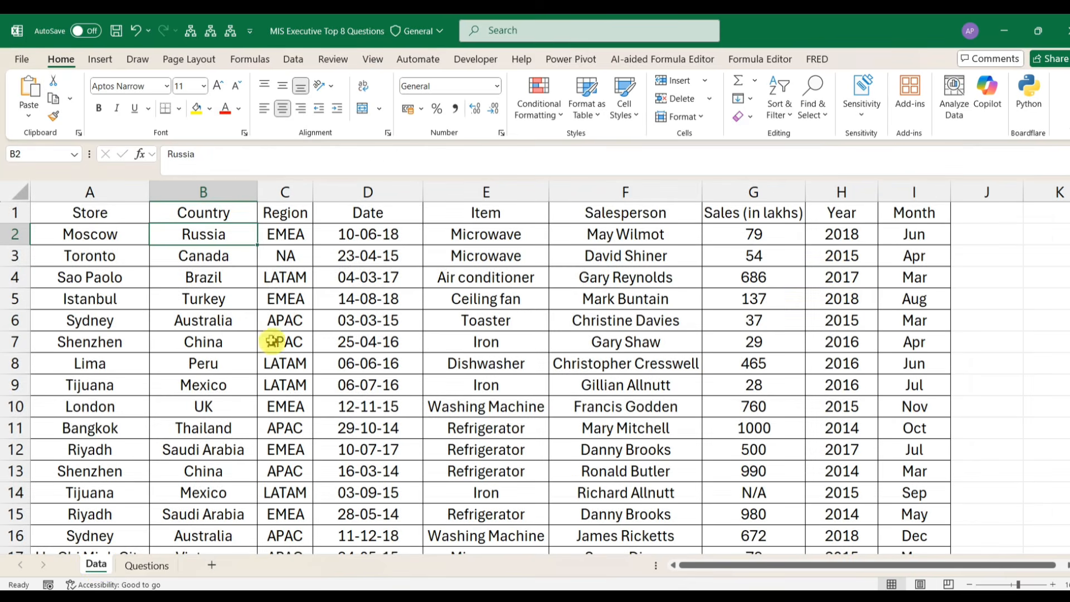
pyautogui.click(285, 213)
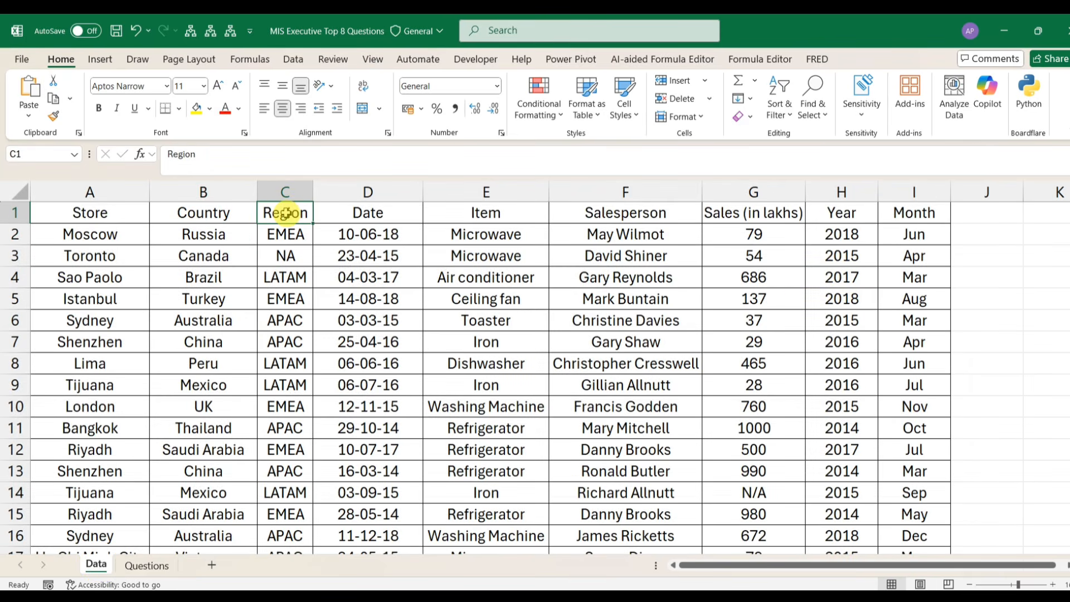
pyautogui.click(206, 213)
pyautogui.click(282, 213)
pyautogui.click(783, 214)
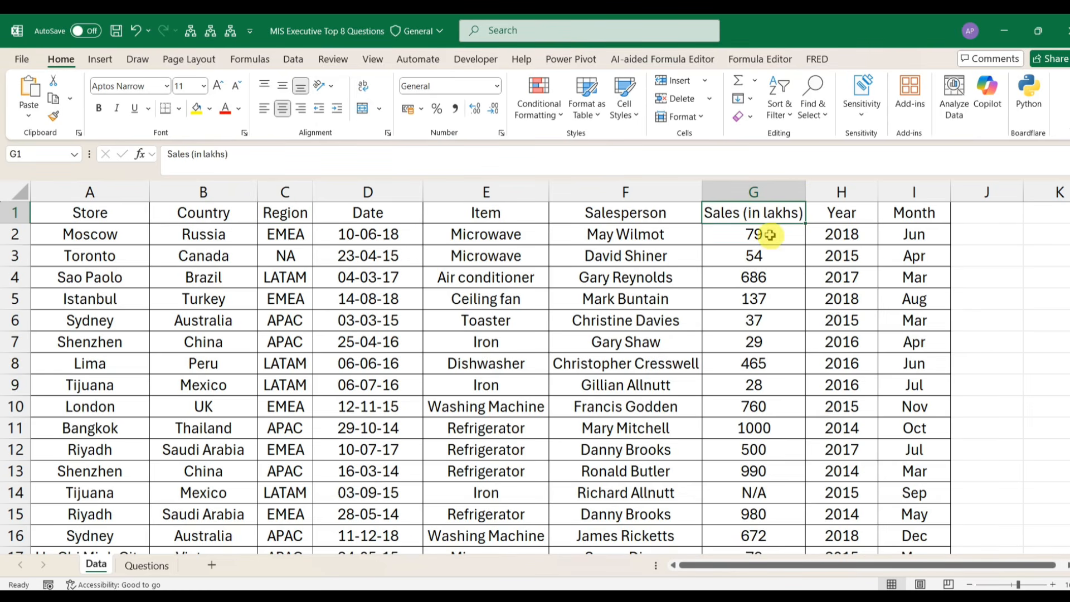
pyautogui.click(177, 216)
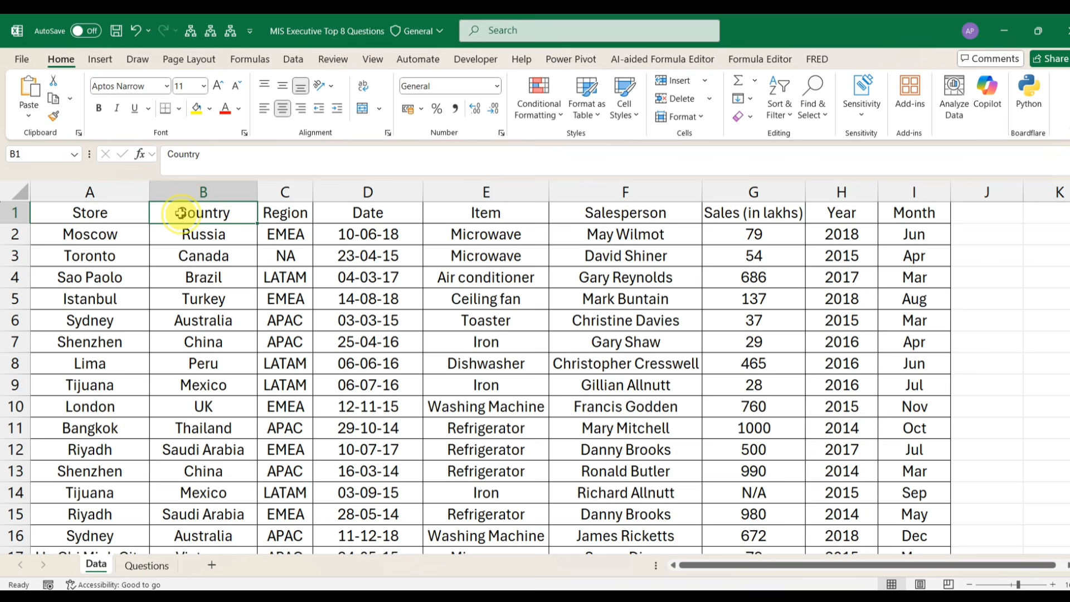
pyautogui.click(100, 59)
pyautogui.click(35, 89)
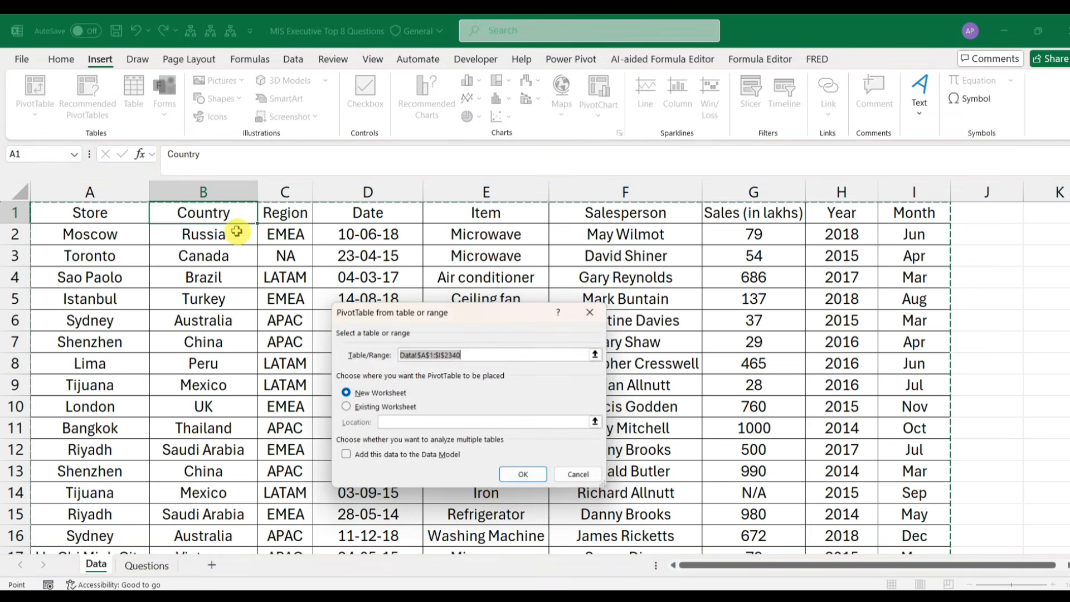
pyautogui.click(525, 478)
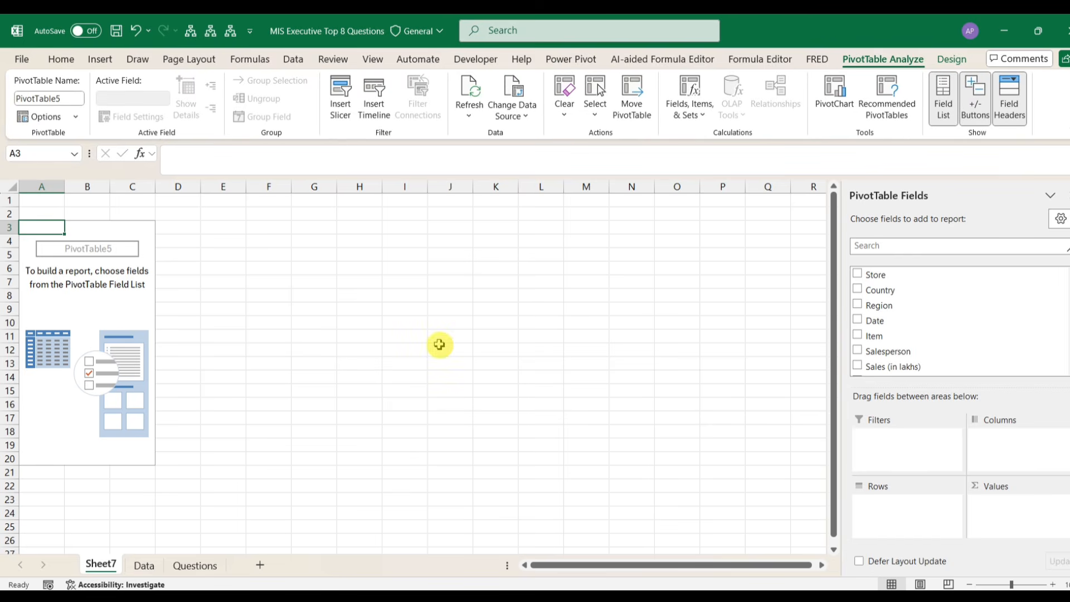
# Step: Build the PivotTable with Country nested under Region as rows and Sales (in lakhs) as values
pyautogui.moveTo(883, 310); pyautogui.dragTo(896, 506)
pyautogui.moveTo(880, 291); pyautogui.dragTo(883, 523)
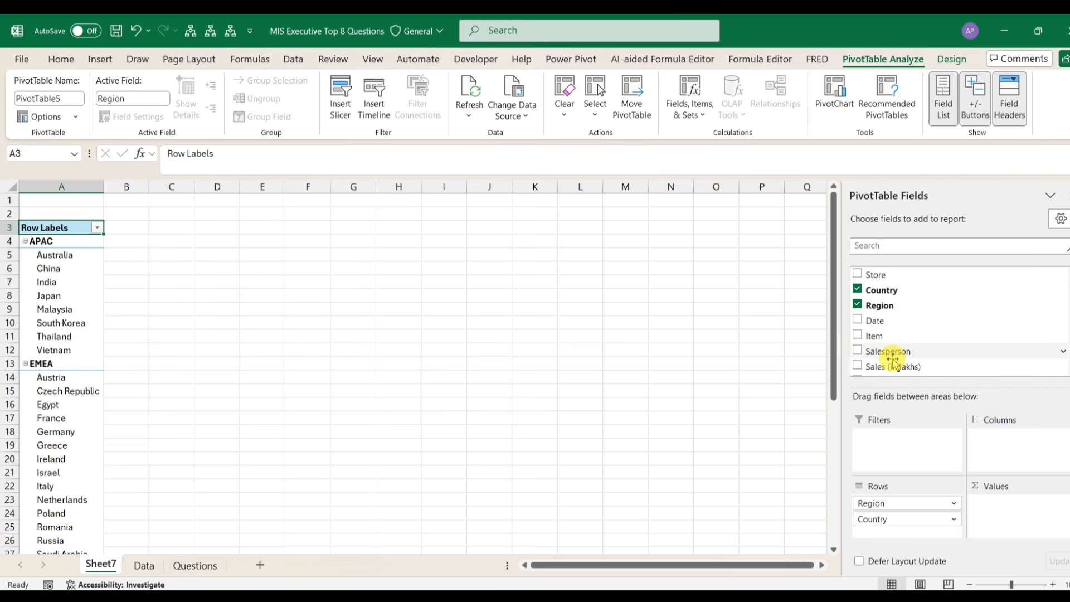
pyautogui.scroll(-2, 890, 351)
pyautogui.moveTo(898, 329); pyautogui.dragTo(981, 504)
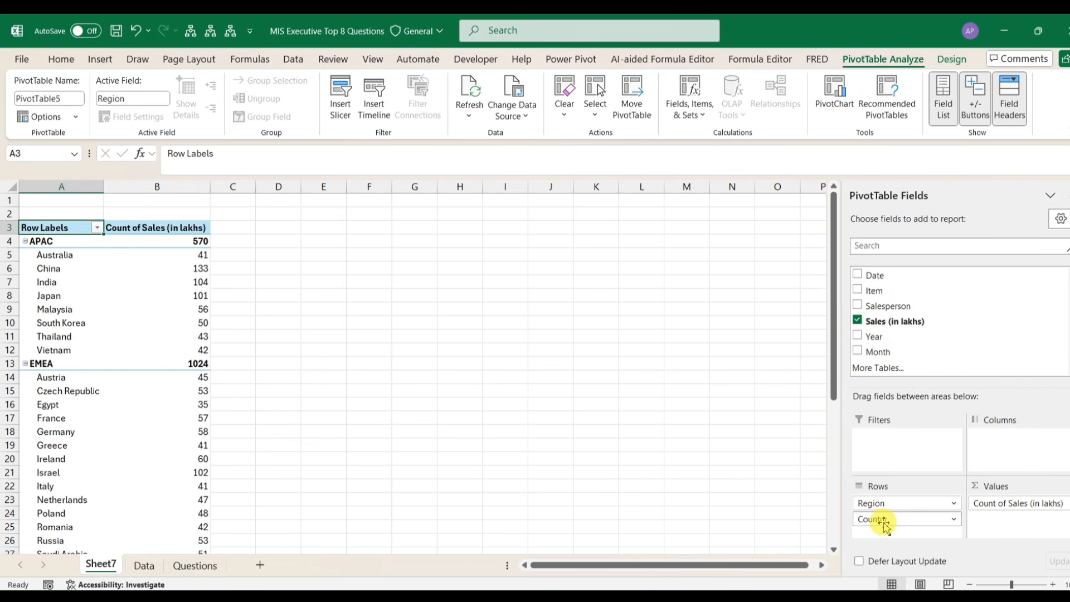
pyautogui.moveTo(873, 519)
pyautogui.mouseDown()
pyautogui.moveTo(871, 503)
pyautogui.moveTo(885, 505)
pyautogui.mouseUp()
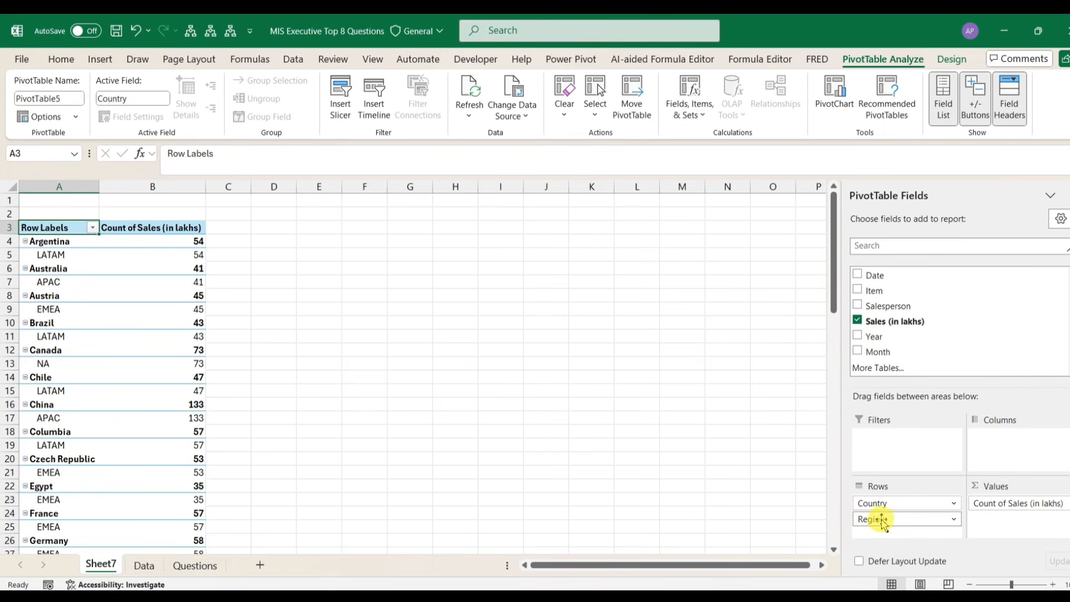
pyautogui.moveTo(880, 518)
pyautogui.mouseDown()
pyautogui.moveTo(875, 492)
pyautogui.moveTo(880, 502)
pyautogui.mouseUp()
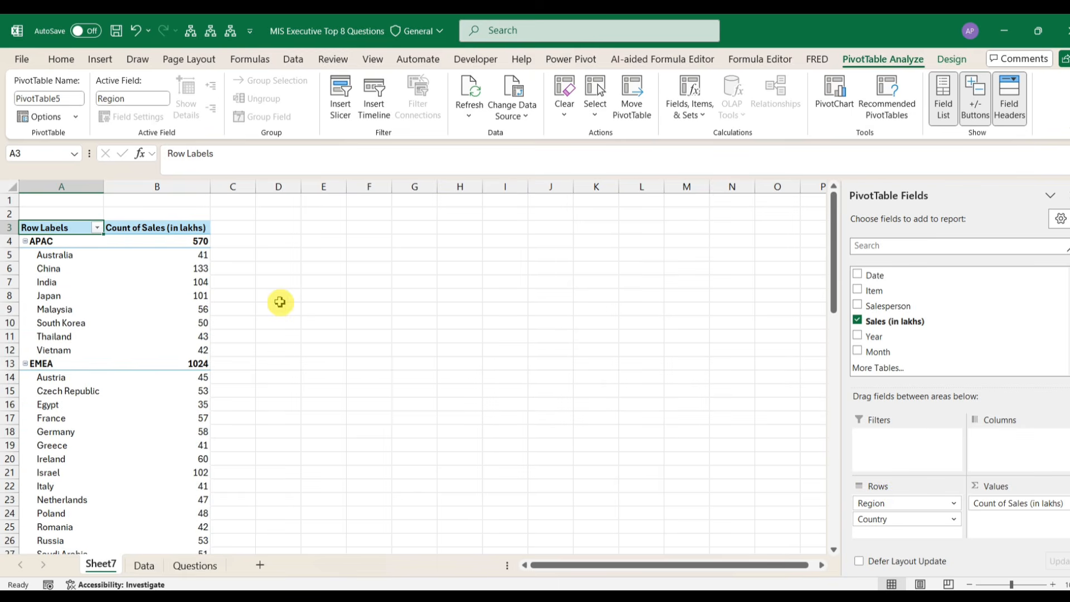
# Step: Set the PivotTable's report layout to tabular form and close its field list
pyautogui.click(954, 60)
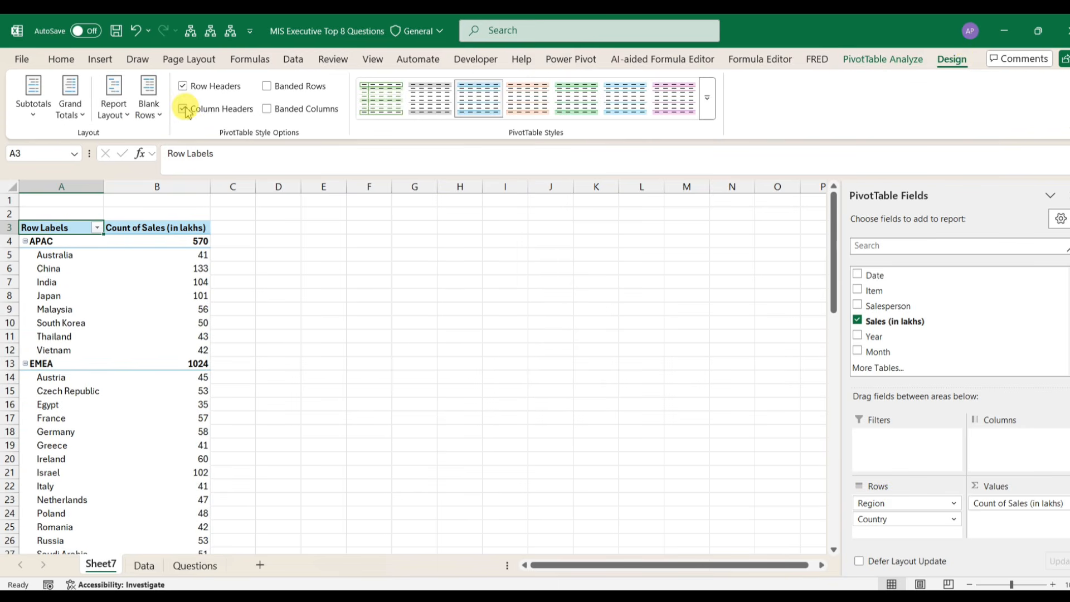
pyautogui.click(113, 101)
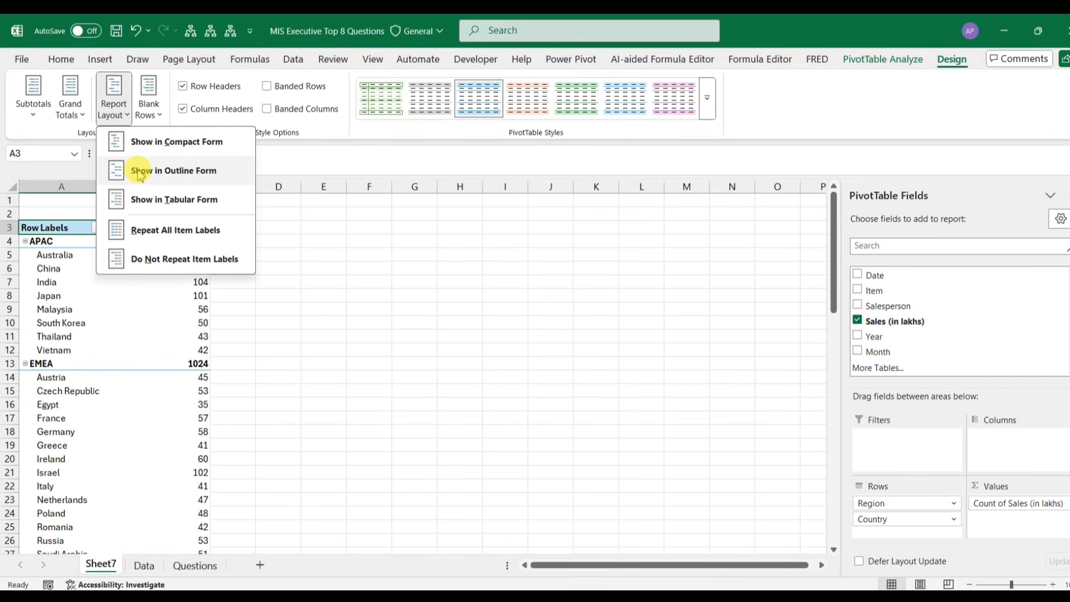
pyautogui.click(186, 210)
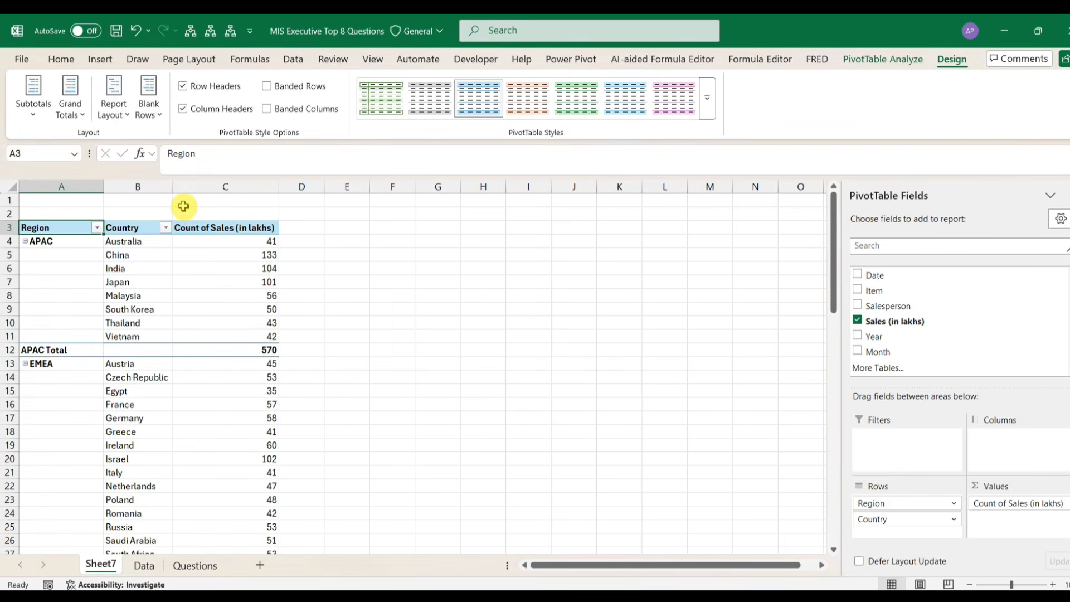
pyautogui.click(73, 244)
pyautogui.click(1066, 195)
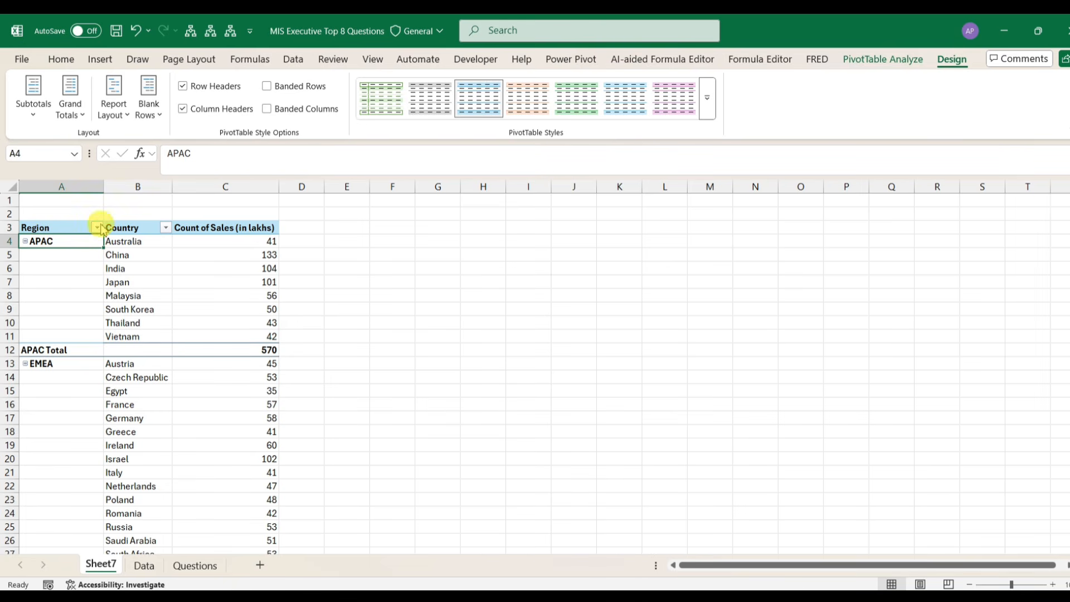
# Step: Examine the sales figures per country and the region totals through the whole PivotTable
pyautogui.click(139, 241)
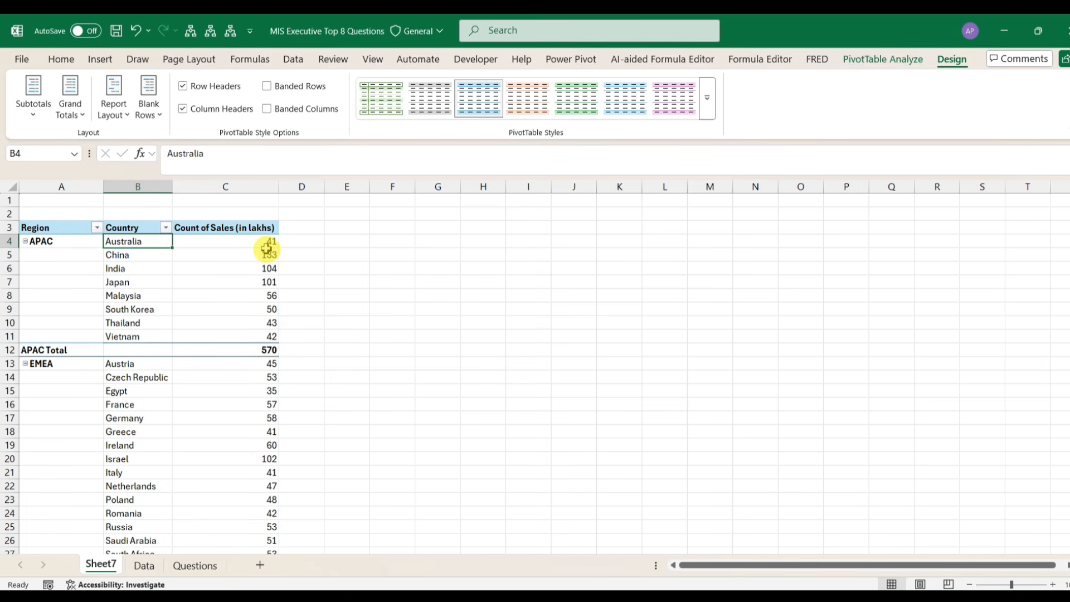
pyautogui.scroll(-6, 259, 379)
pyautogui.scroll(6, 260, 379)
pyautogui.scroll(-6, 260, 380)
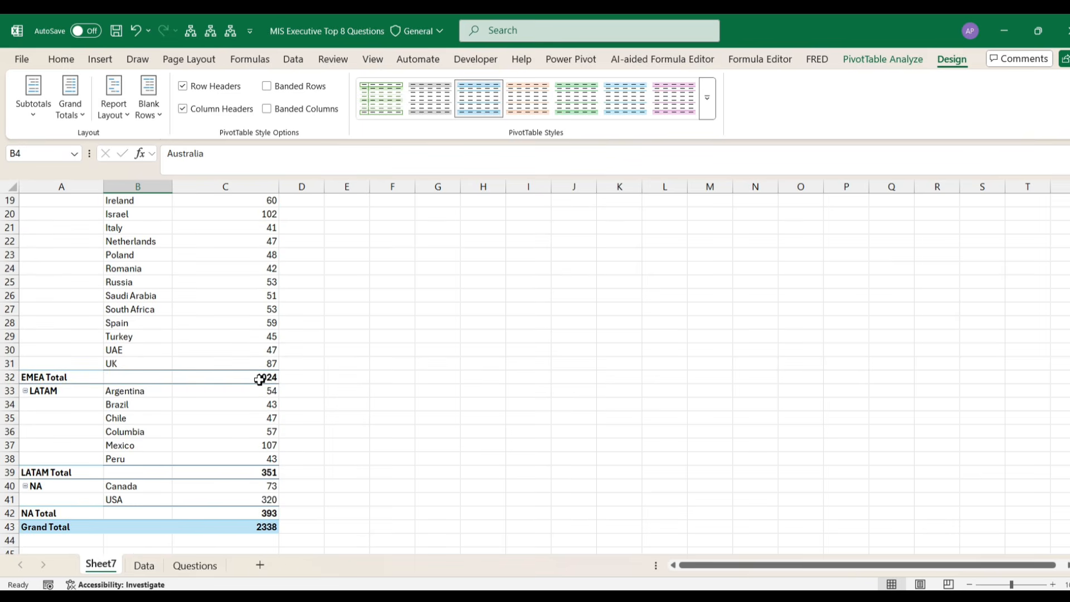
pyautogui.moveTo(259, 380)
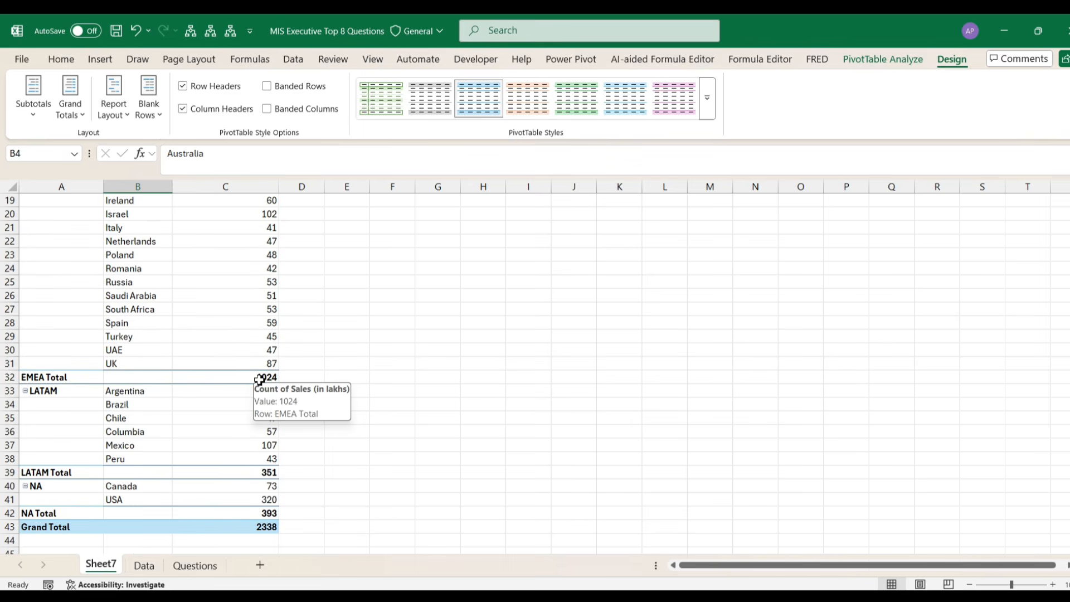
pyautogui.scroll(6, 257, 380)
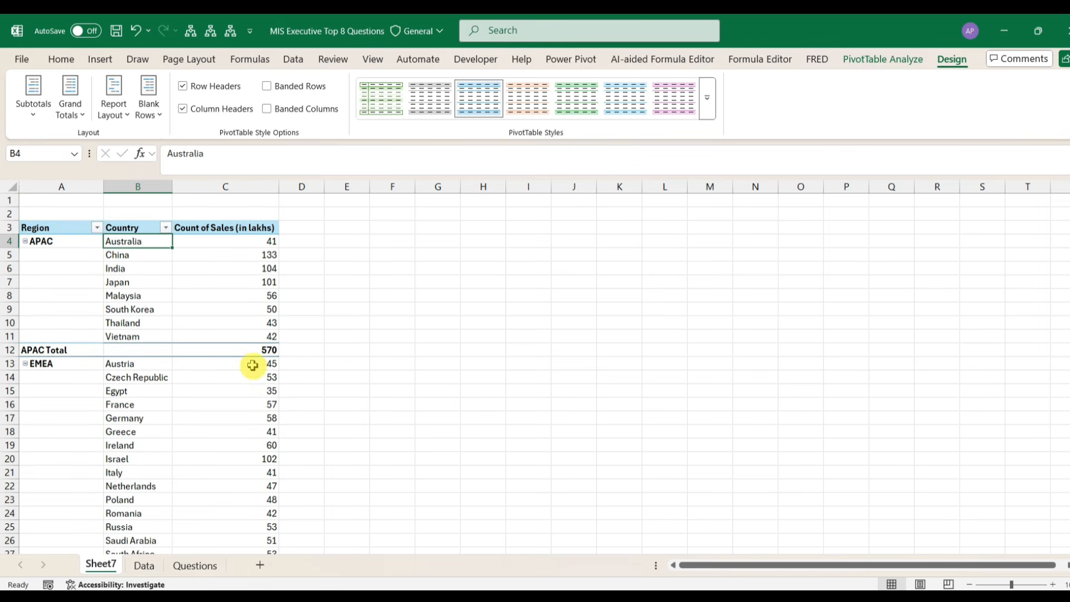
pyautogui.click(385, 238)
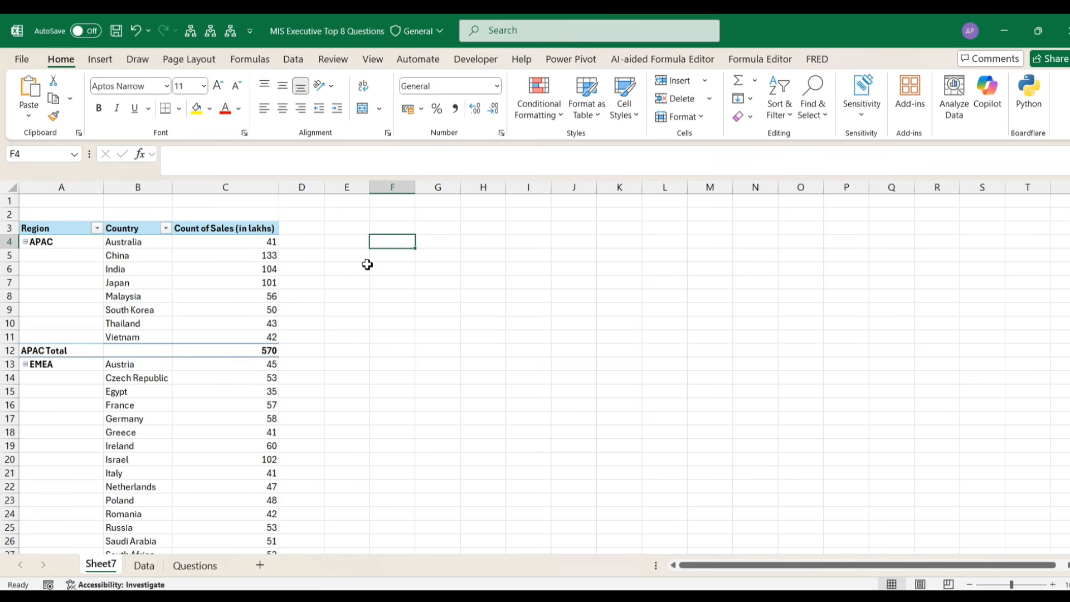
# Step: Turn on repeated item labels for the Region field in tabular form
pyautogui.click(51, 254)
pyautogui.rightClick(53, 252)
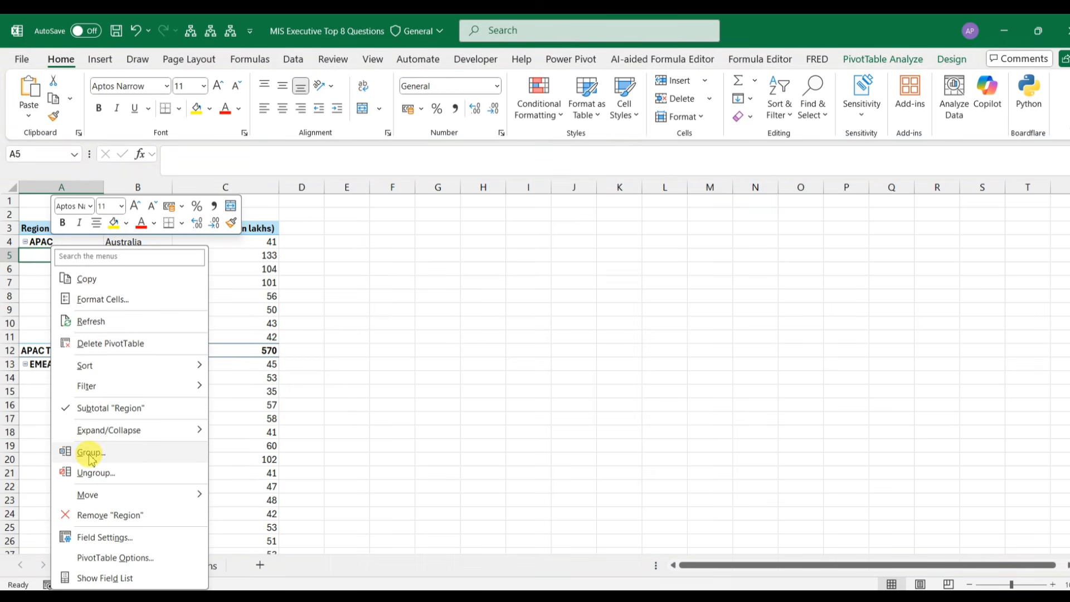
pyautogui.click(121, 538)
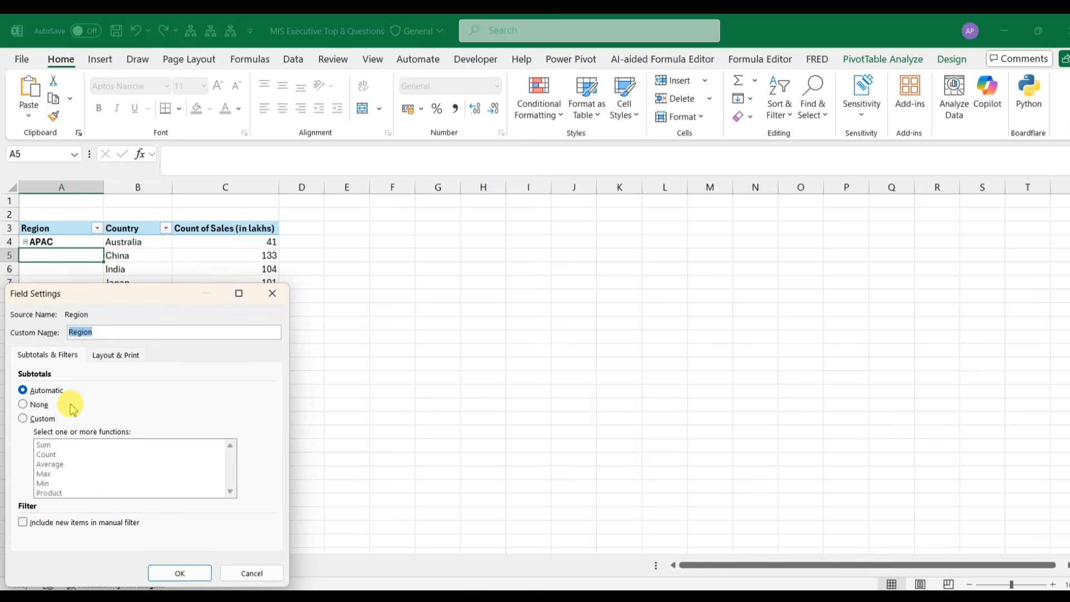
pyautogui.click(111, 356)
pyautogui.click(60, 453)
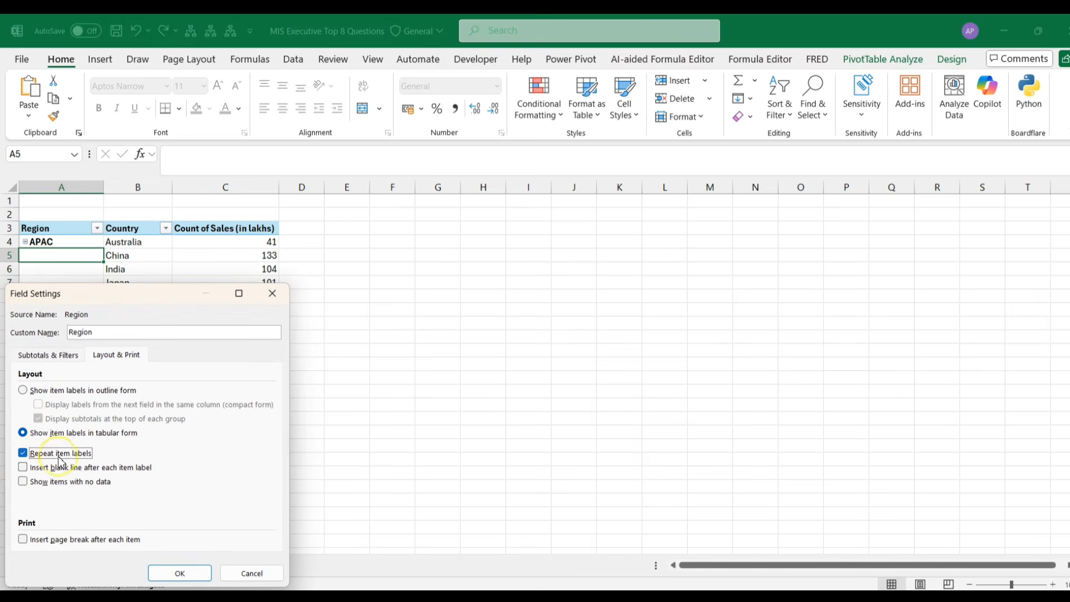
pyautogui.click(180, 573)
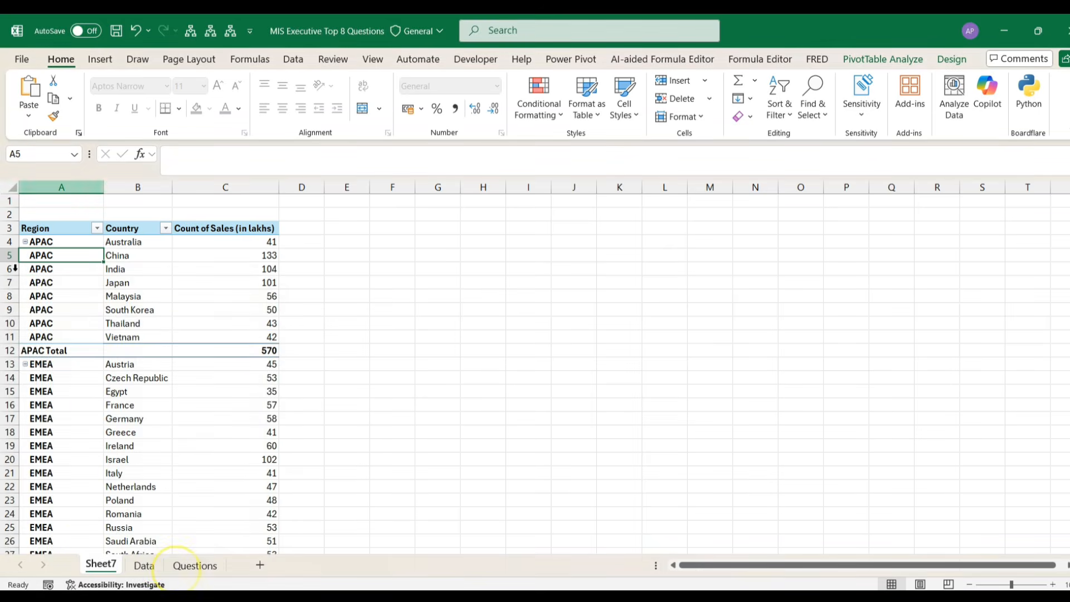
# Step: Begin an OFFSET formula in cell F4 with A4 as the reference and 0 for both rows and columns
pyautogui.click(390, 229)
pyautogui.click(396, 241)
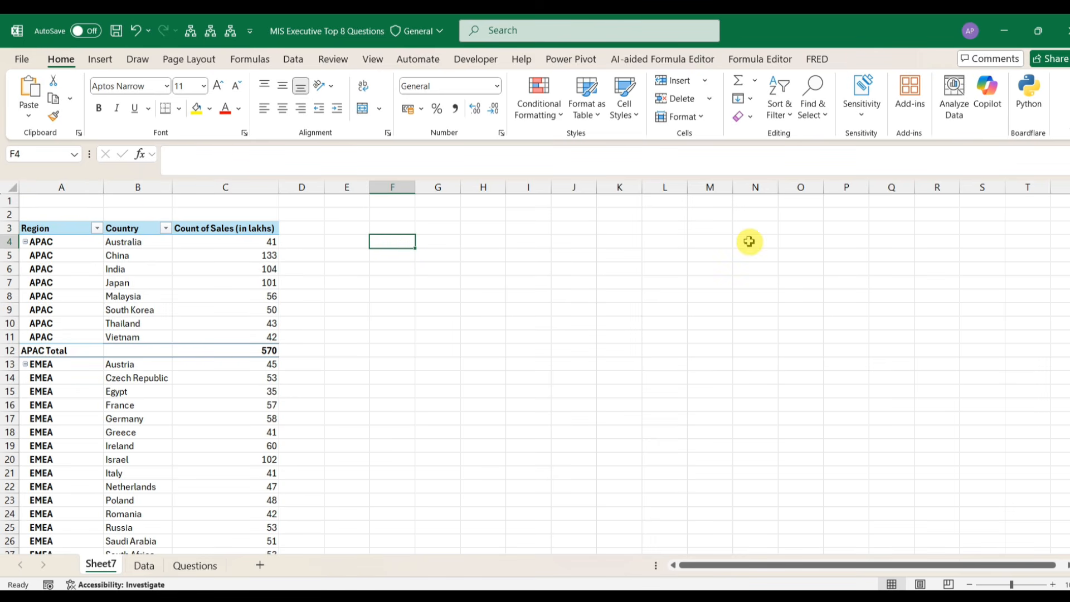
pyautogui.write('=of')
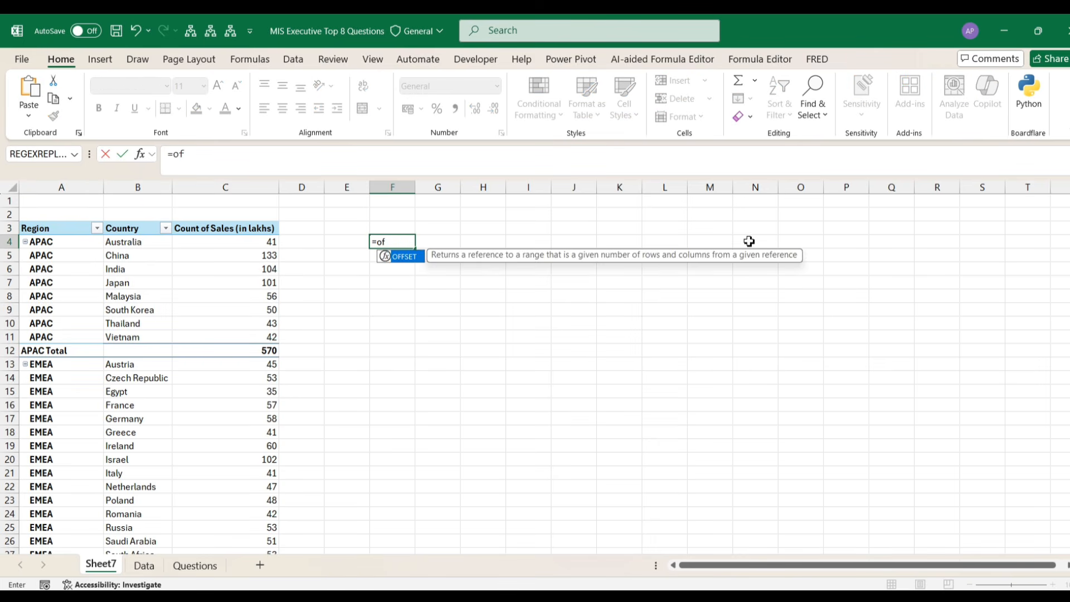
pyautogui.press('Tab')
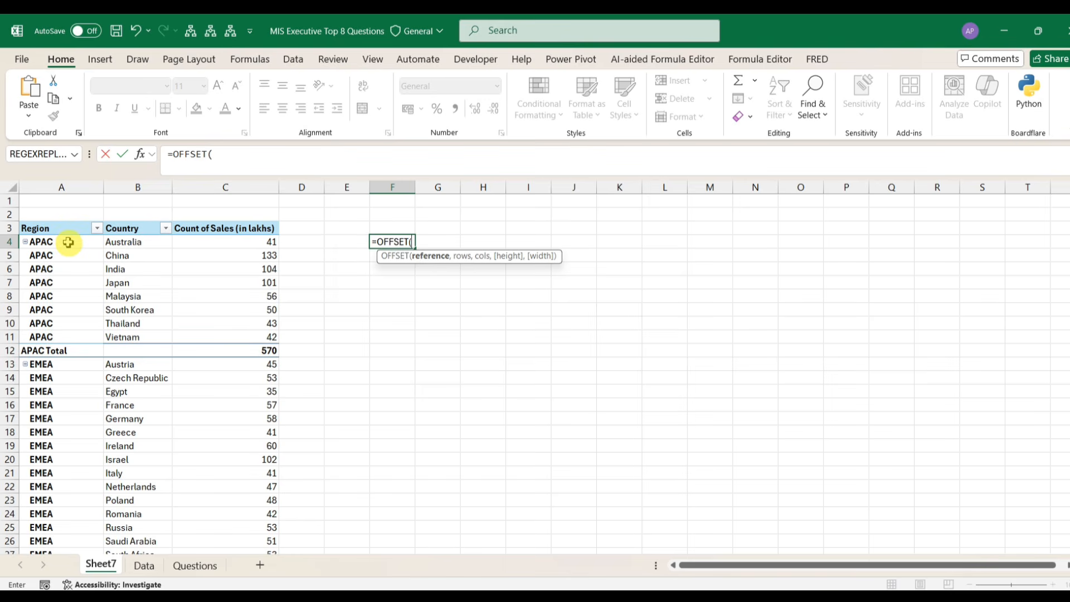
pyautogui.write('a4')
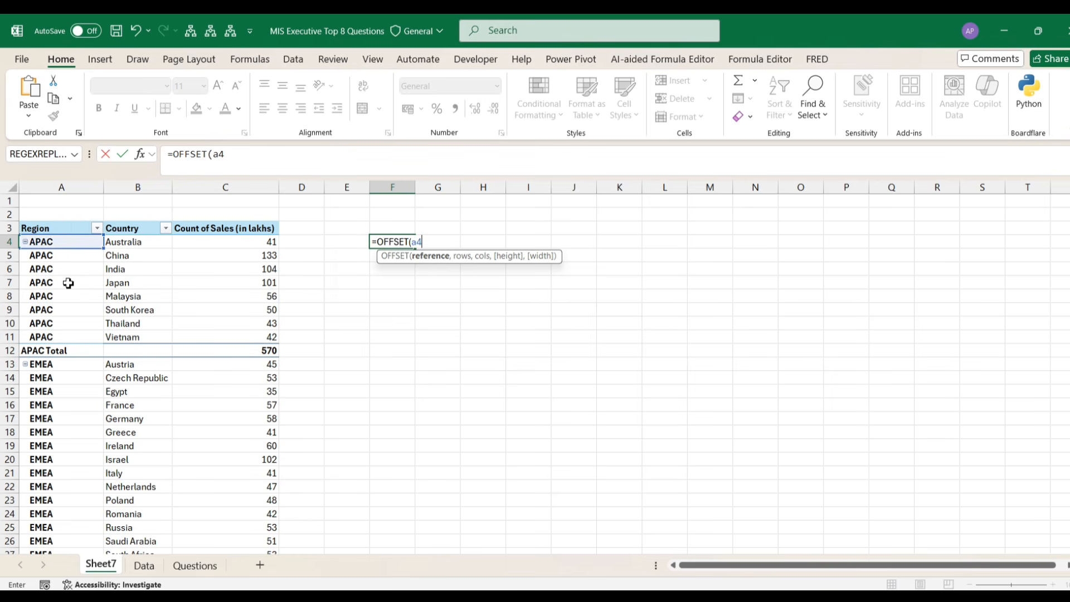
pyautogui.write(',0,0,')
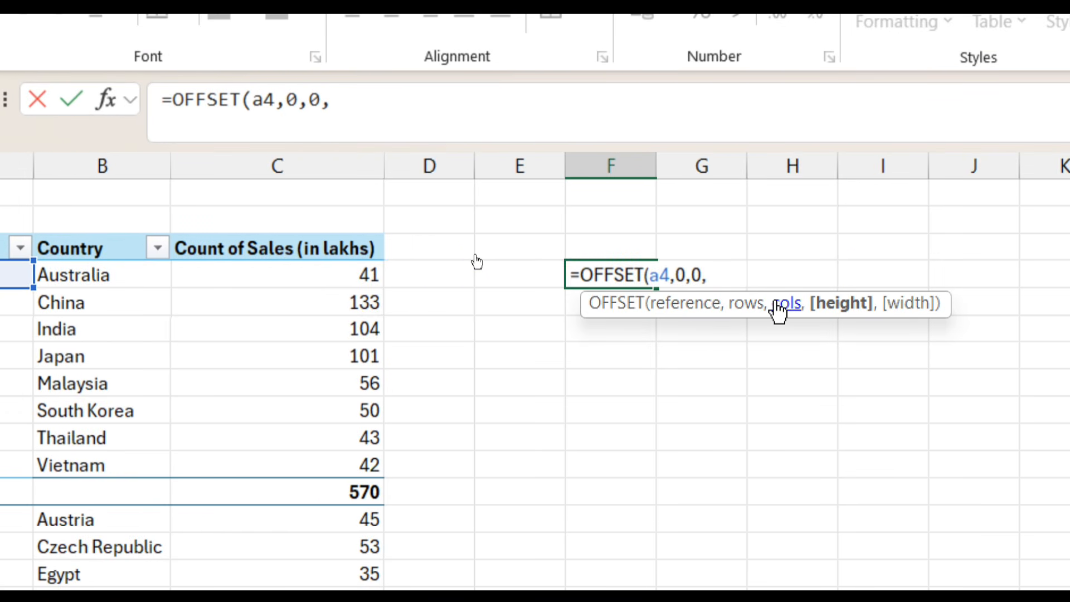
# Step: Complete the OFFSET formula in F4 with COUNTA(A:A)-2 as the height and 3 as the width
pyautogui.write('counta')
pyautogui.press('Tab')
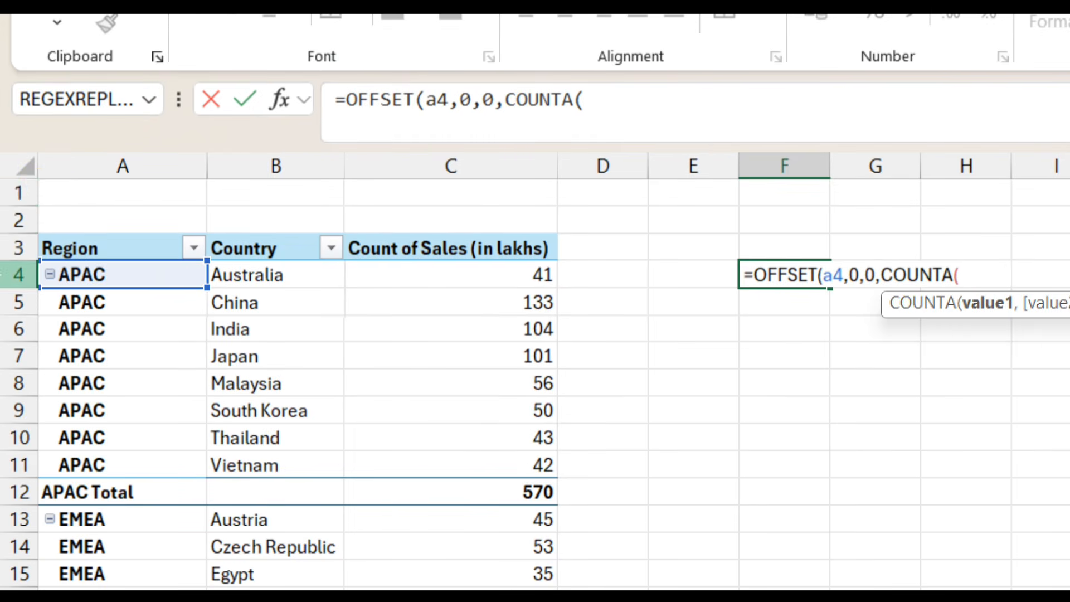
pyautogui.click(56, 167)
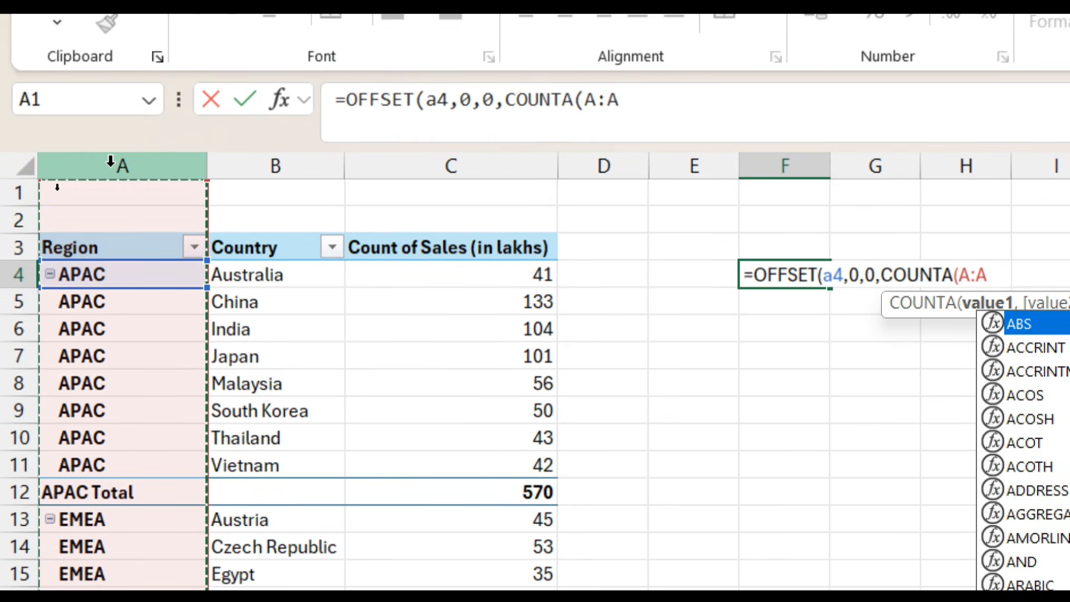
pyautogui.write(')-')
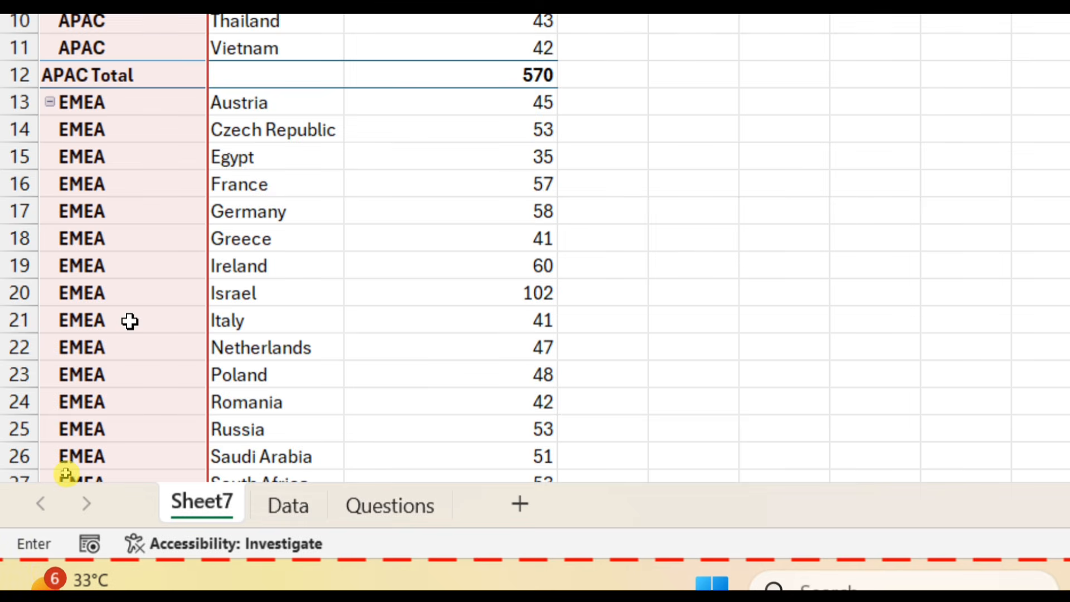
pyautogui.scroll(-14, 130, 321)
pyautogui.scroll(4, 100, 323)
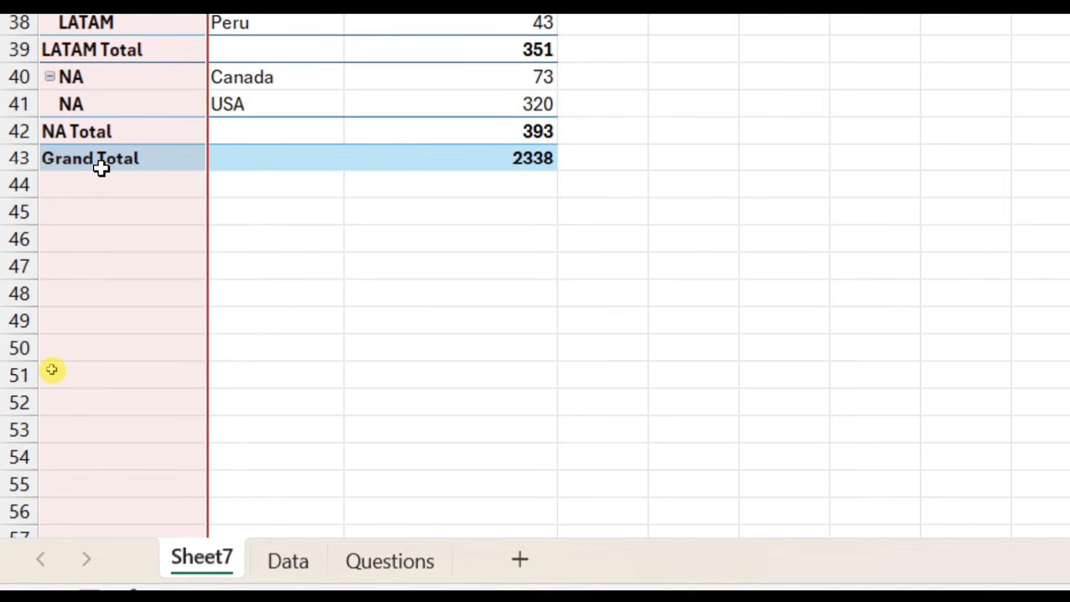
pyautogui.scroll(10, 108, 184)
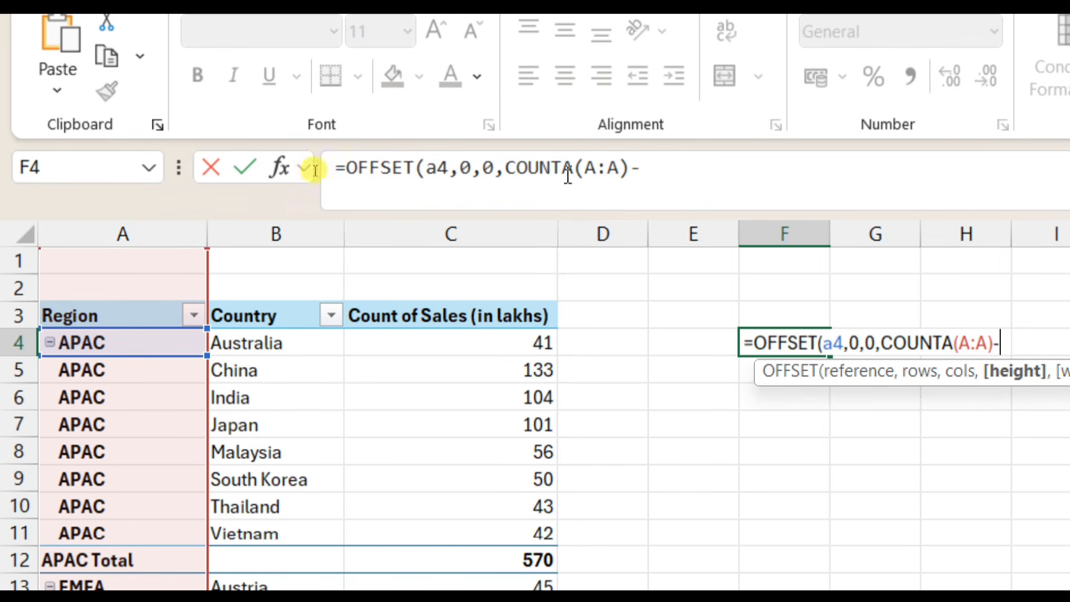
pyautogui.click(677, 180)
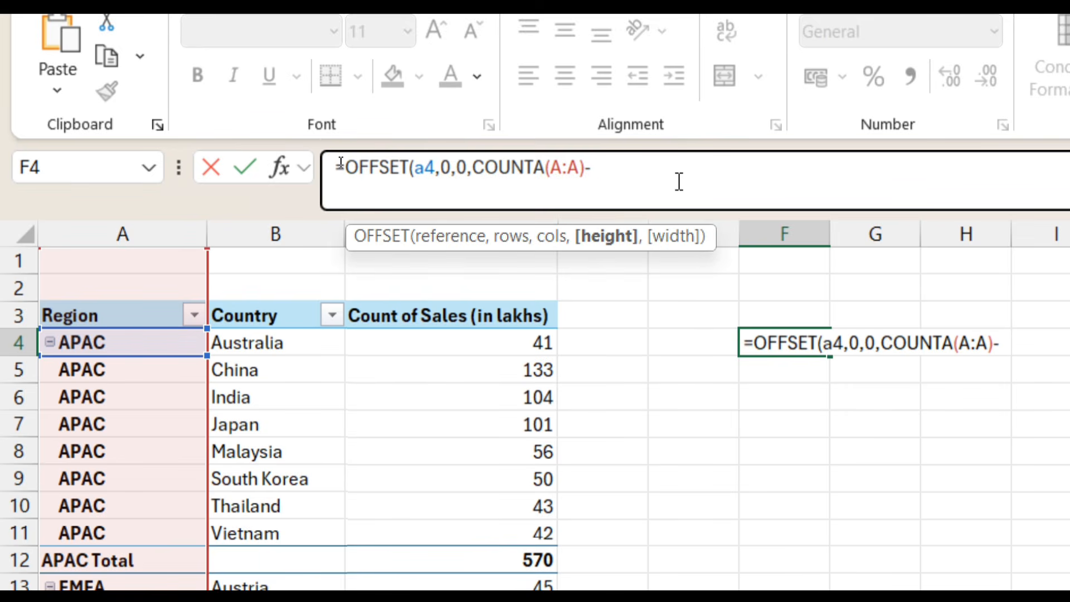
pyautogui.write('2,3')
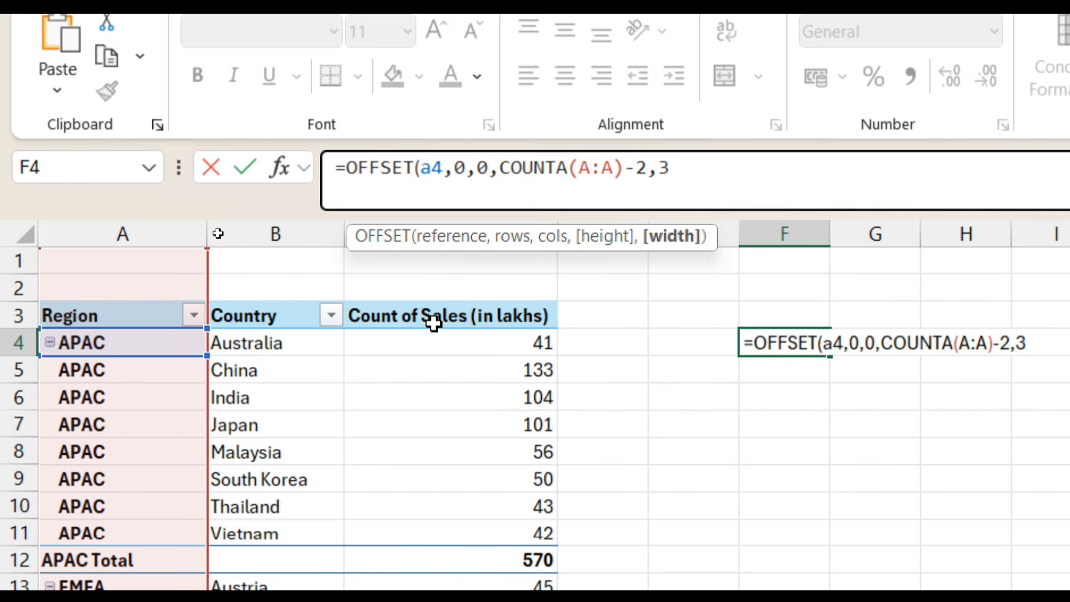
pyautogui.write(')')
pyautogui.press('Return')
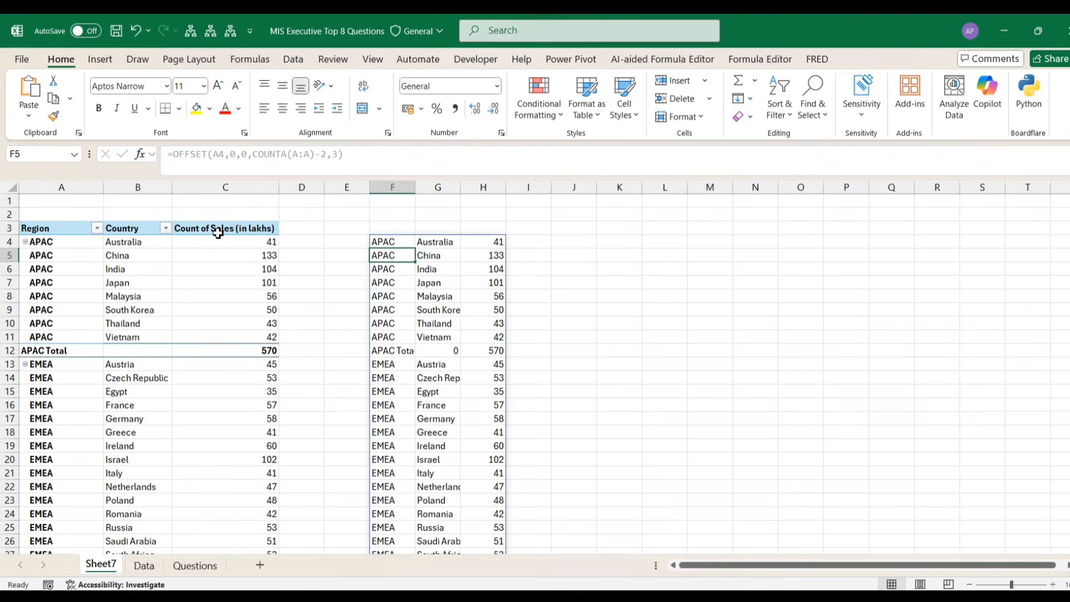
# Step: Turn off the Region subtotals in the PivotTable
pyautogui.click(1051, 585)
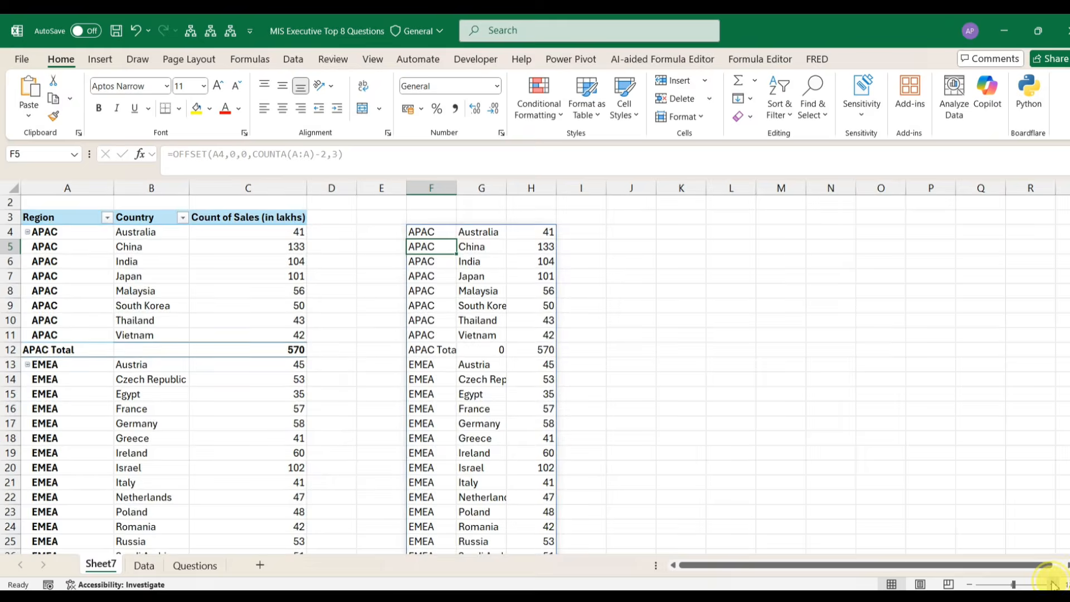
pyautogui.click(1053, 585)
pyautogui.click(1053, 585)
pyautogui.click(1054, 585)
pyautogui.click(1053, 585)
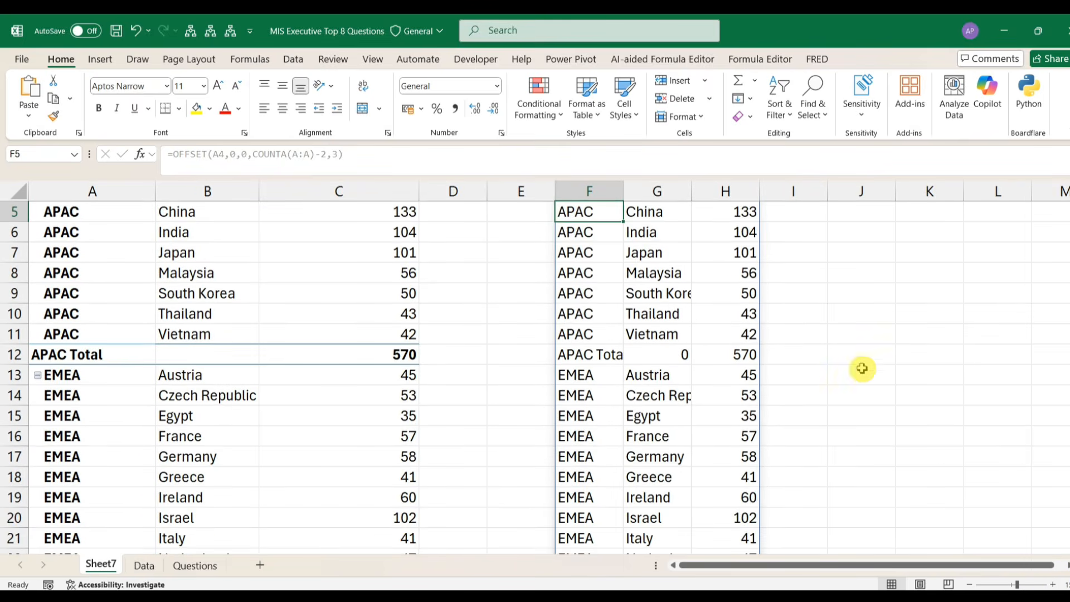
pyautogui.scroll(2, 859, 364)
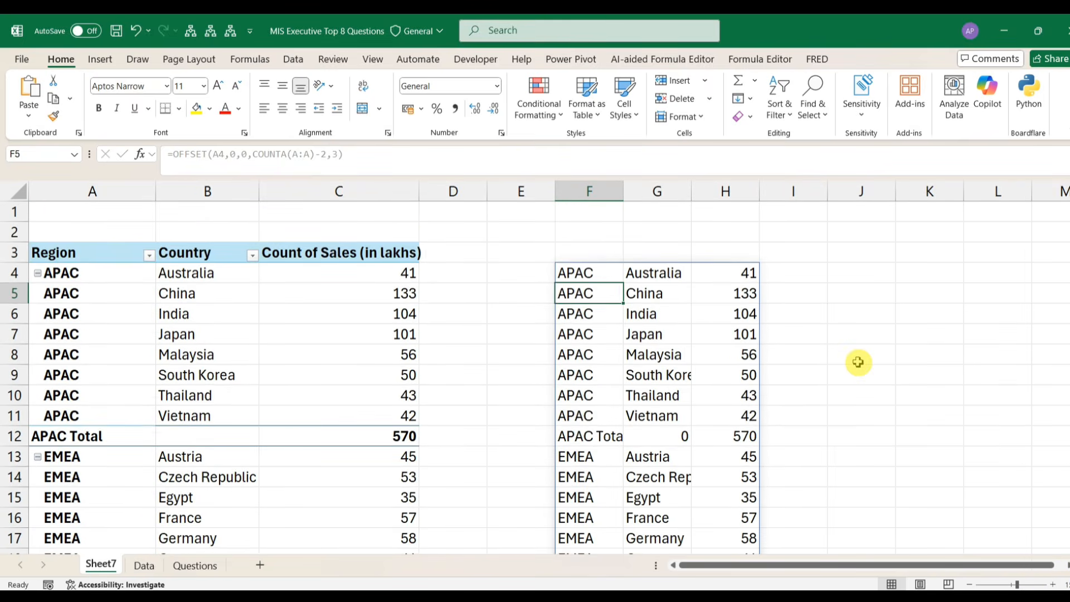
pyautogui.click(586, 273)
pyautogui.click(76, 308)
pyautogui.rightClick(77, 308)
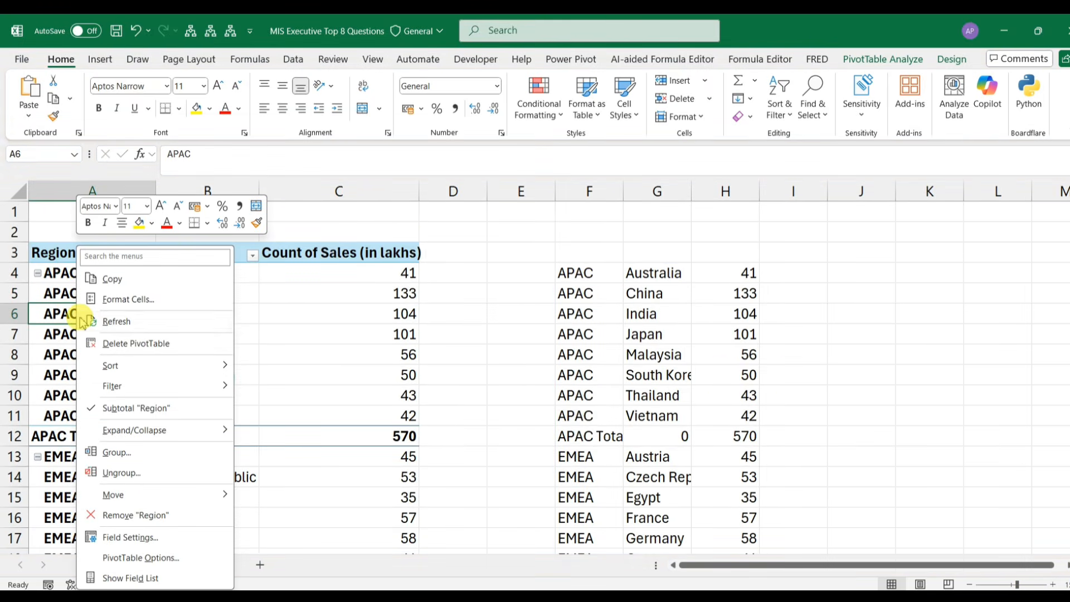
pyautogui.click(107, 422)
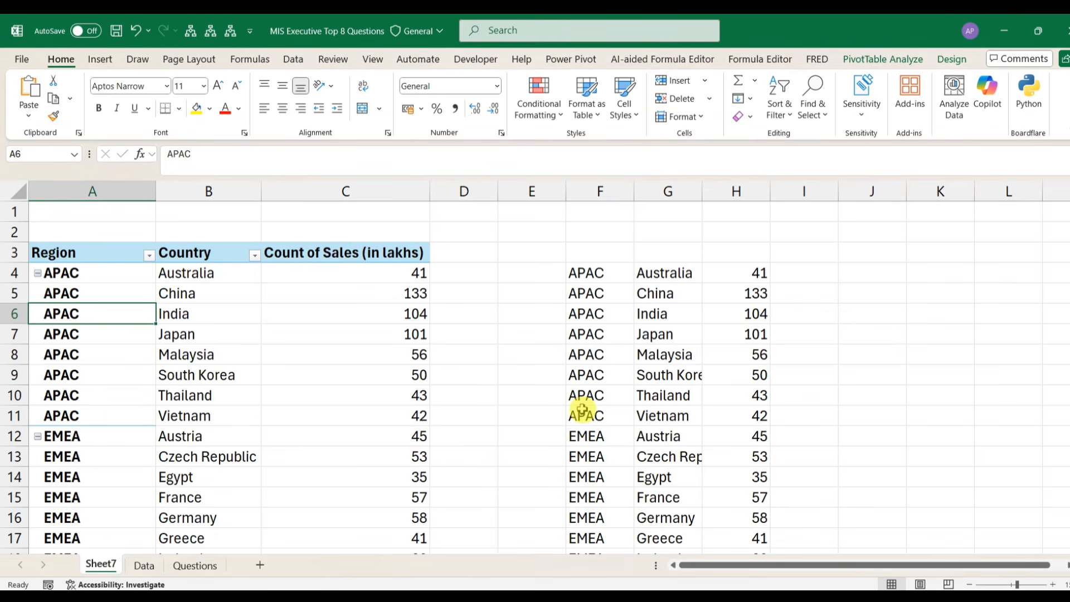
# Step: Examine the whole spilled OFFSET range starting at F4, comparing its rows with the PivotTable down to the last country
pyautogui.click(599, 279)
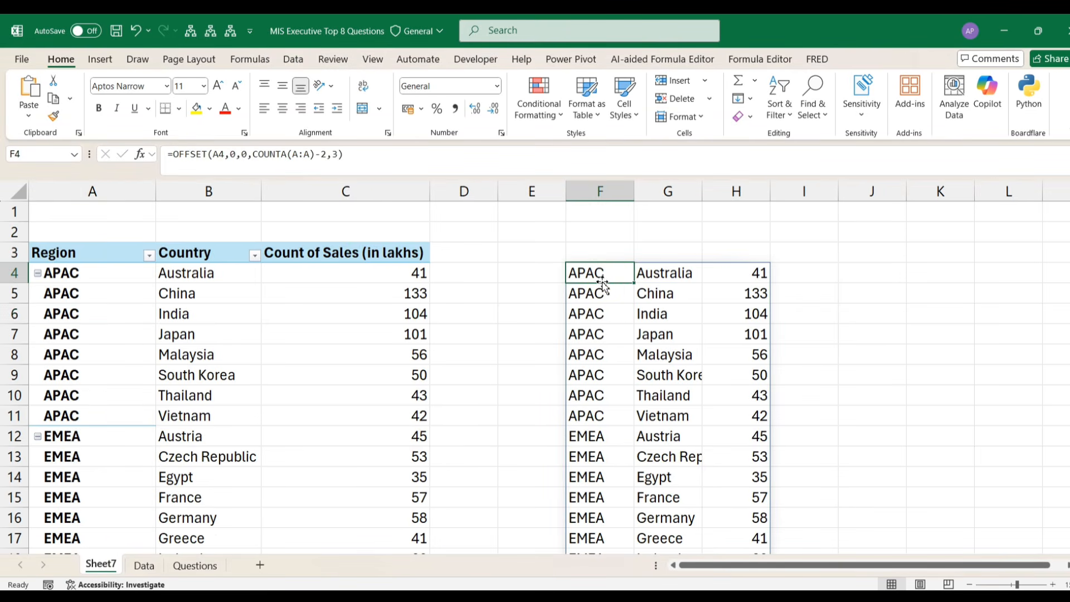
pyautogui.hotkey('shift', 'Right')
pyautogui.hotkey('shift', 'Right')
pyautogui.hotkey('ctrl', 'shift', 'Down')
pyautogui.scroll(7, 636, 385)
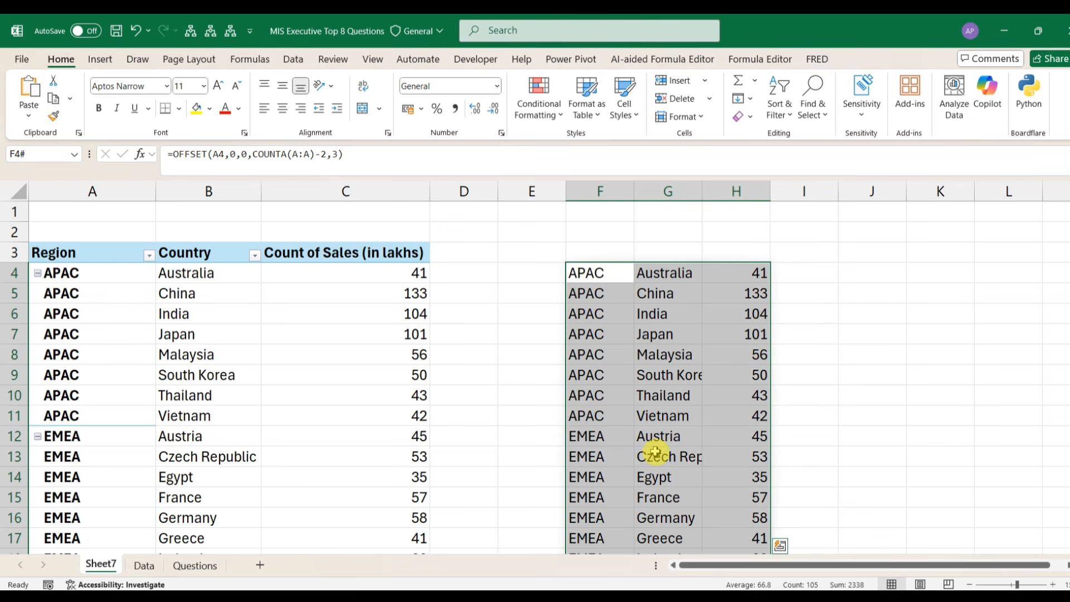
pyautogui.scroll(-5, 616, 453)
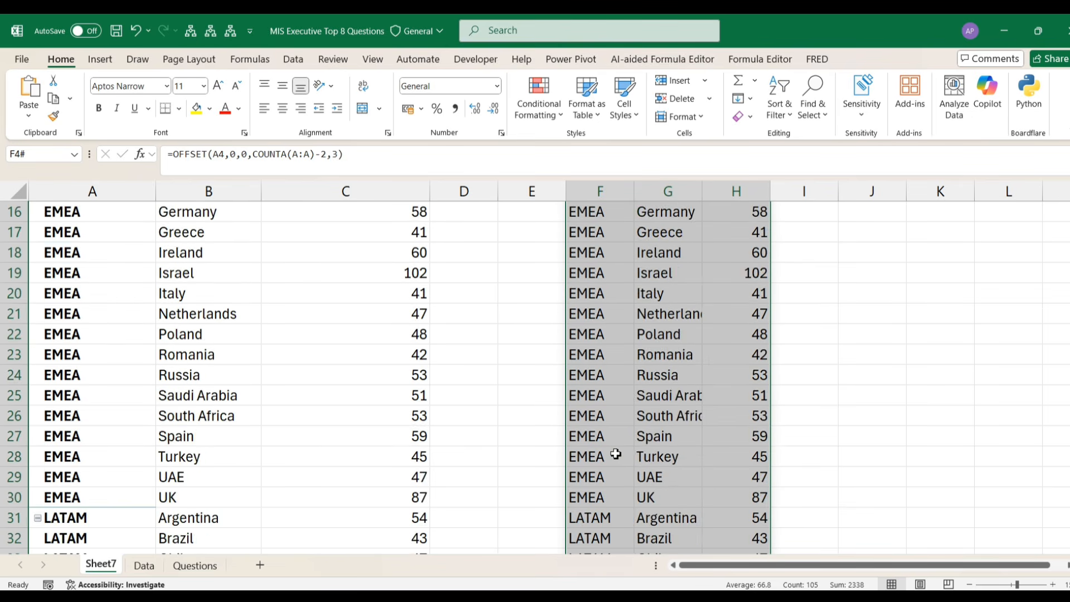
pyautogui.scroll(-2, 617, 453)
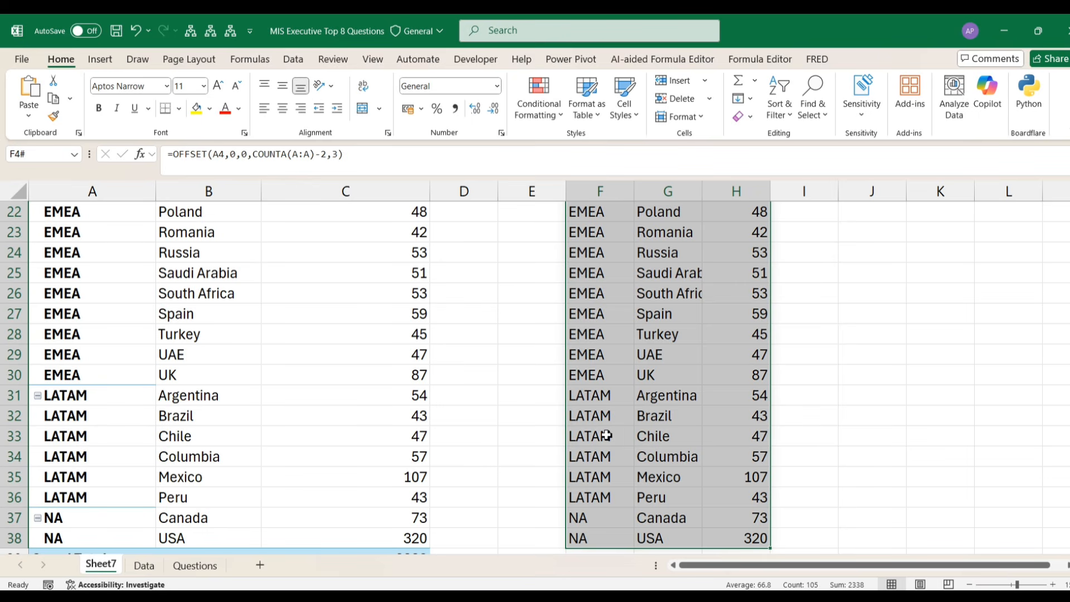
pyautogui.scroll(7, 607, 436)
pyautogui.click(589, 276)
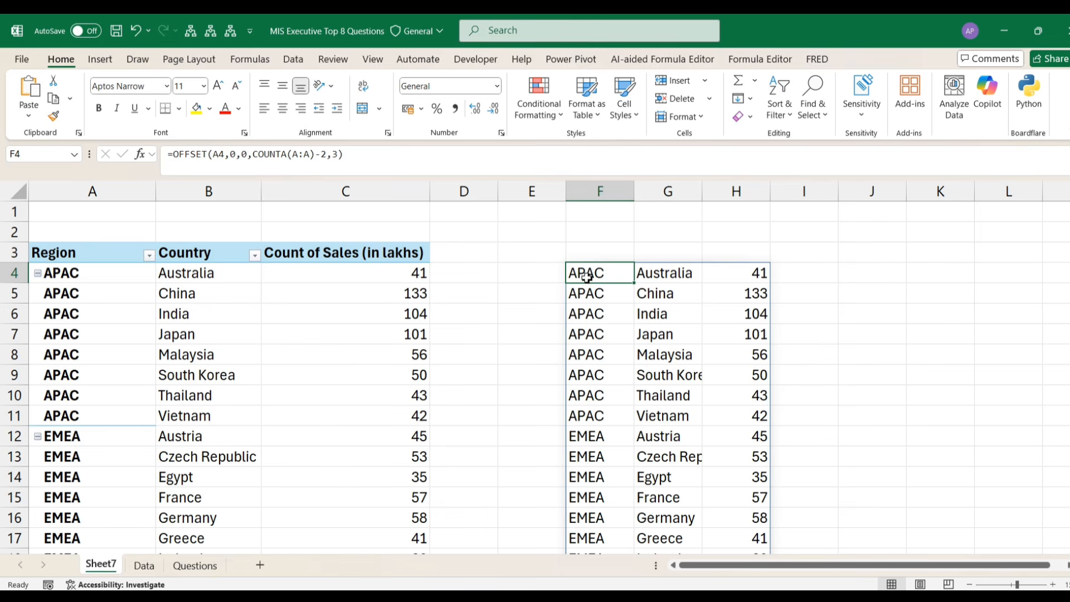
pyautogui.moveTo(595, 273); pyautogui.dragTo(580, 403)
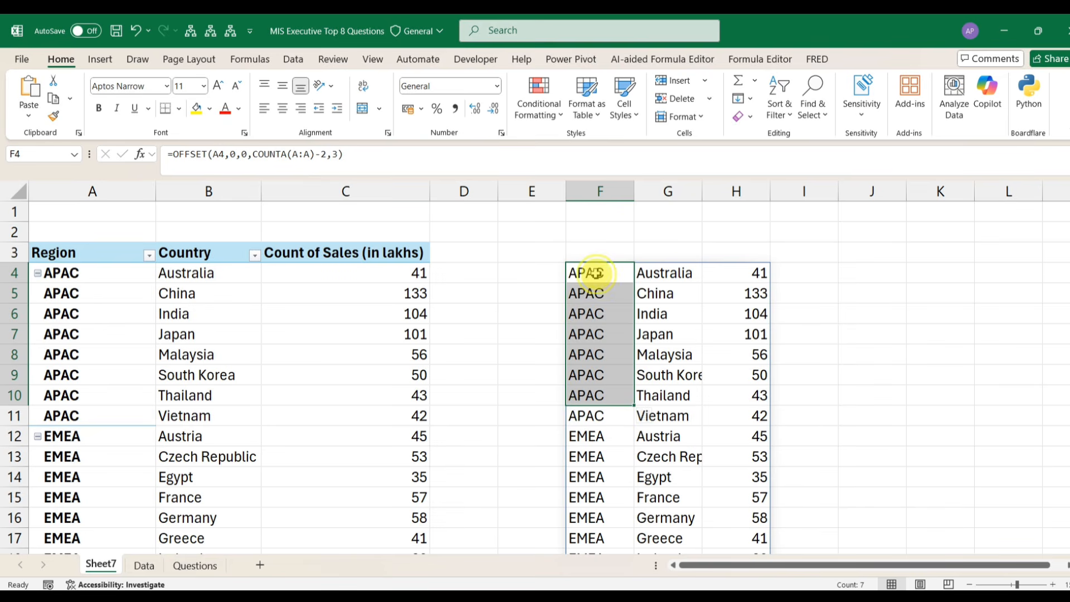
pyautogui.moveTo(585, 273); pyautogui.dragTo(583, 378)
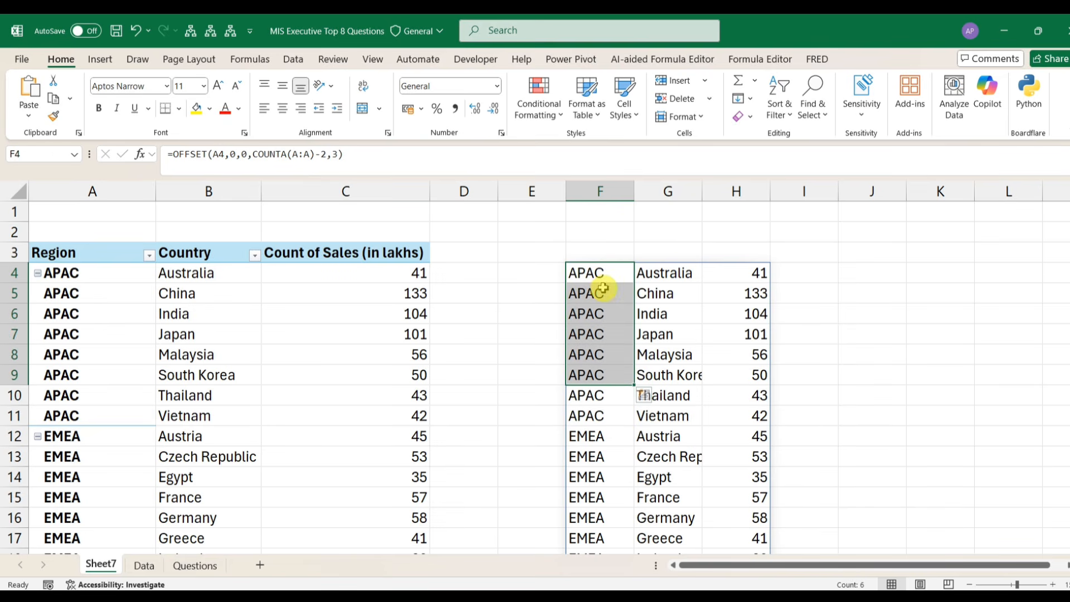
pyautogui.moveTo(587, 275); pyautogui.dragTo(590, 356)
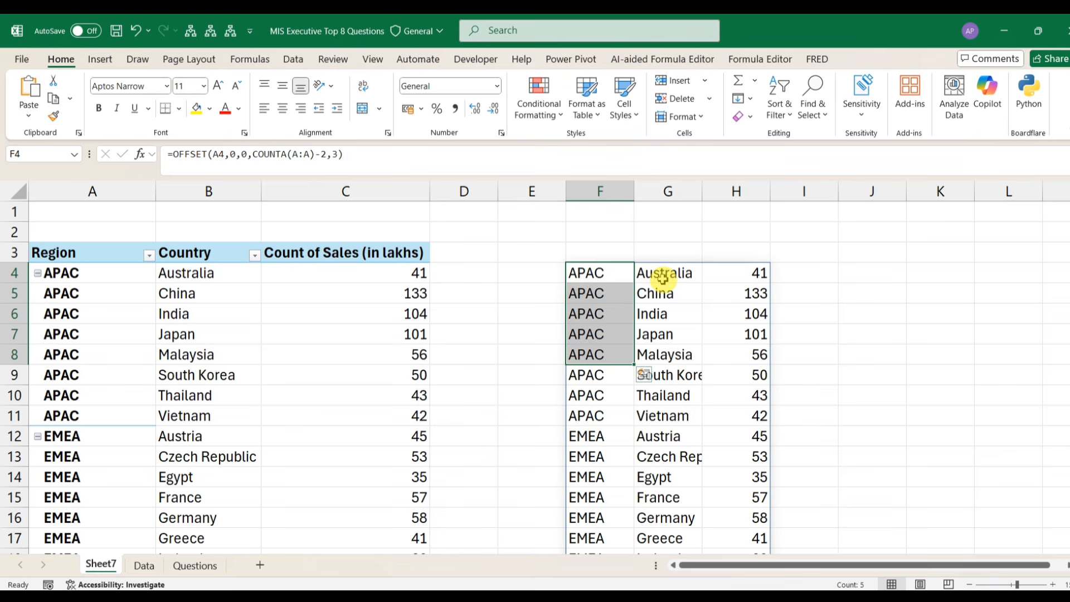
# Step: Insert a Treemap chart based on the entire spilled OFFSET range starting at F4
pyautogui.moveTo(605, 277)
pyautogui.mouseDown()
pyautogui.moveTo(592, 355)
pyautogui.moveTo(603, 279)
pyautogui.mouseUp()
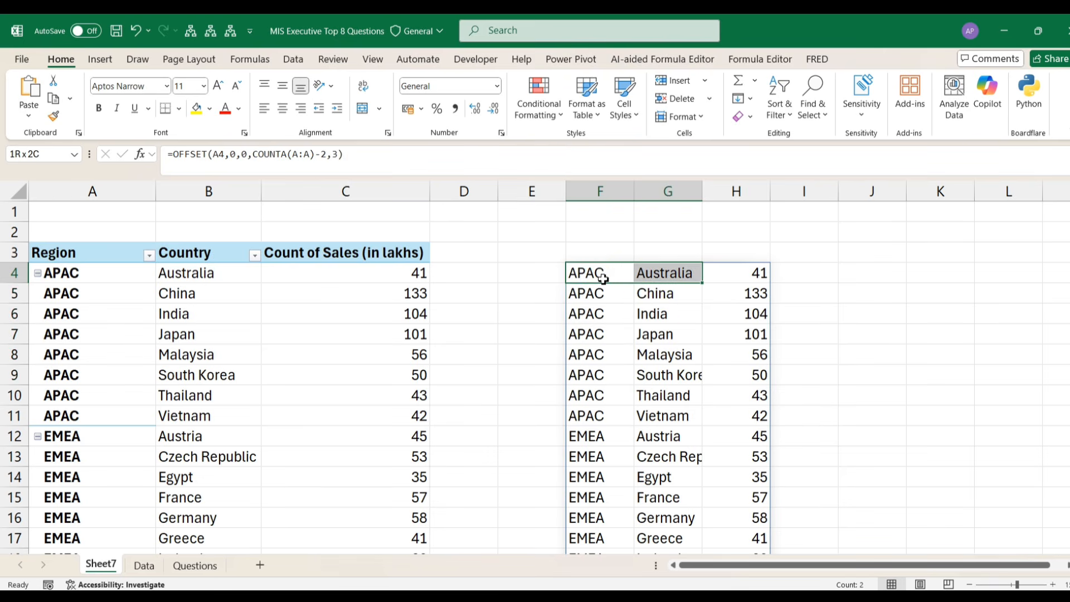
pyautogui.hotkey('ctrl', 'shift', 'End')
pyautogui.scroll(7, 650, 310)
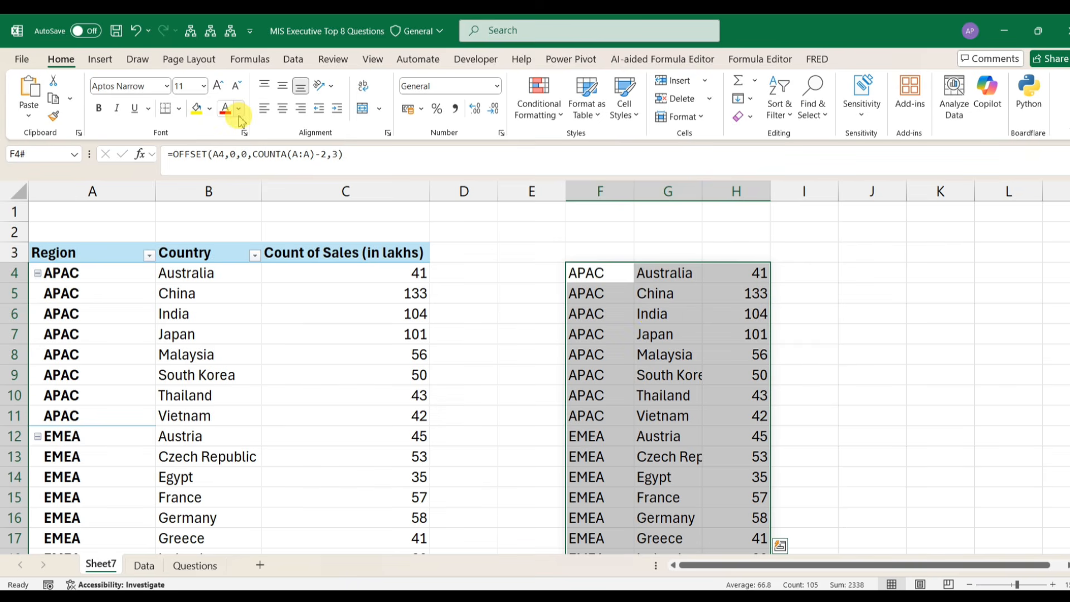
pyautogui.click(99, 59)
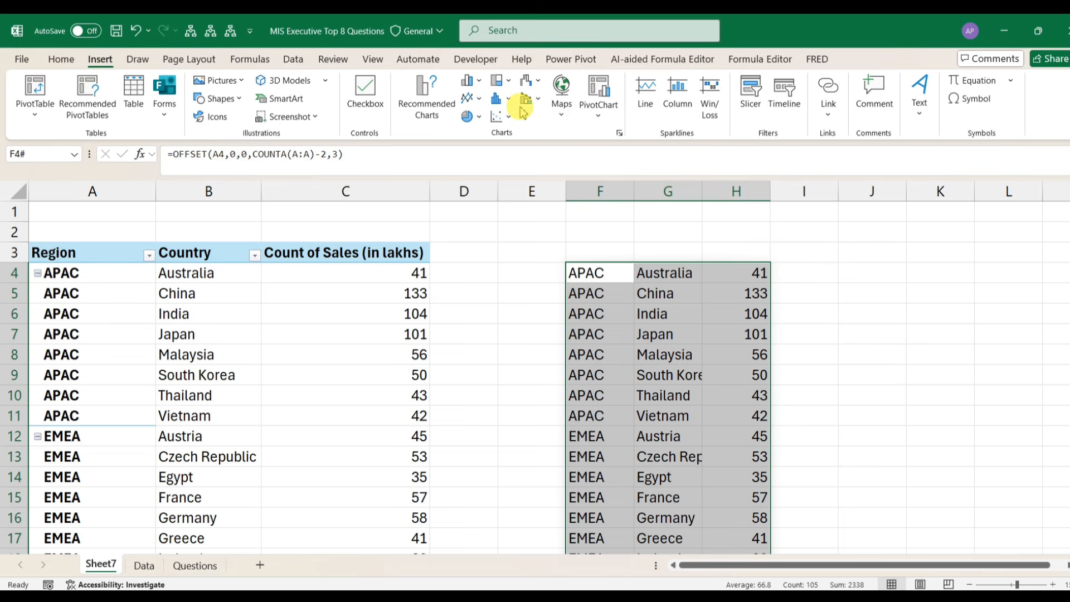
pyautogui.click(498, 81)
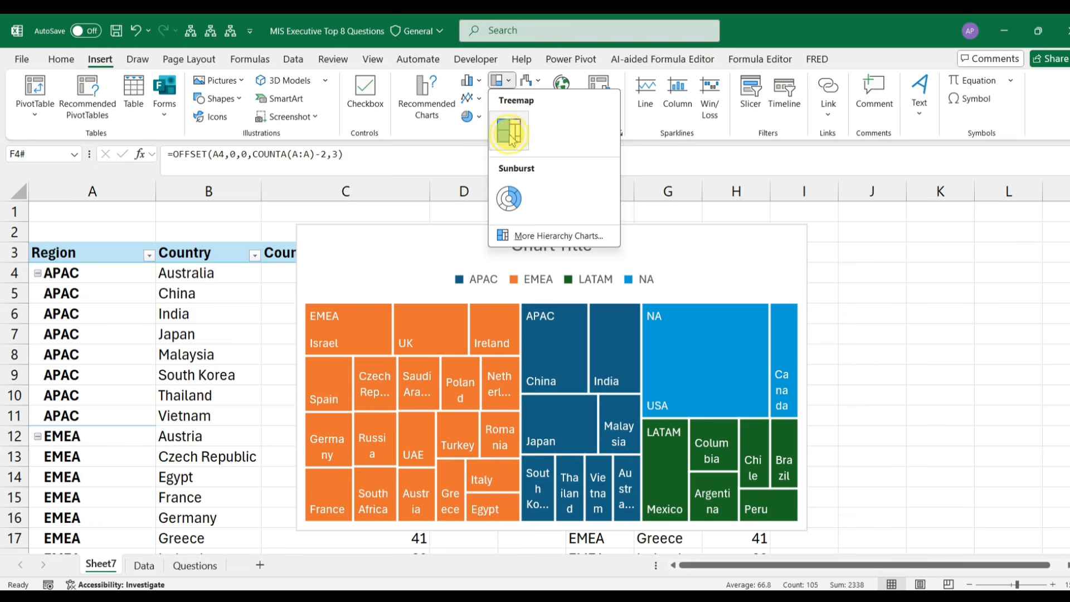
pyautogui.click(510, 138)
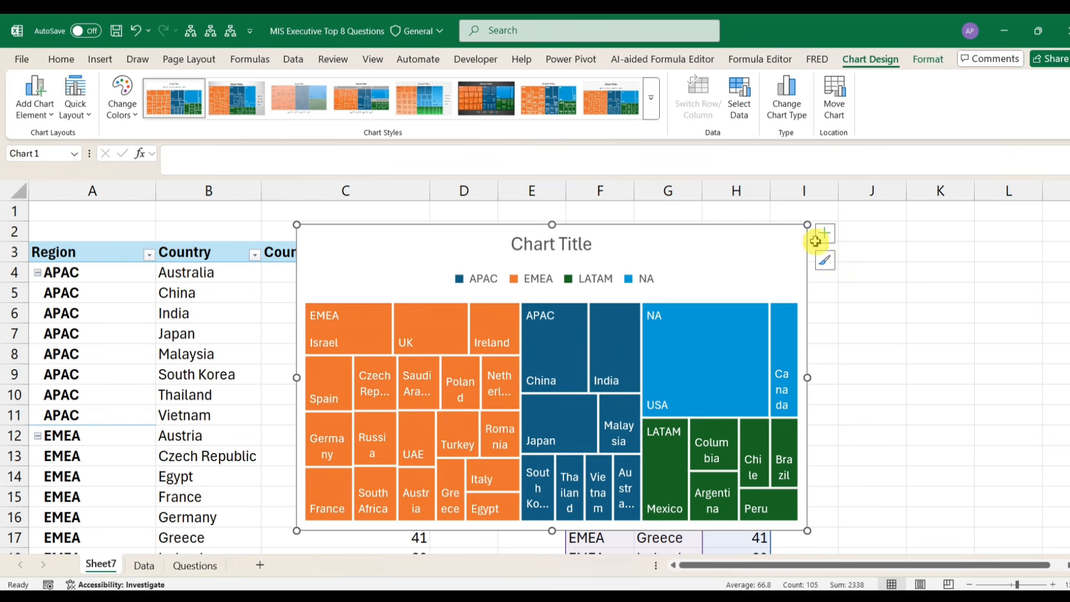
# Step: Toggle the treemap's chart title and data labels off and back on, and remove its legend
pyautogui.click(820, 237)
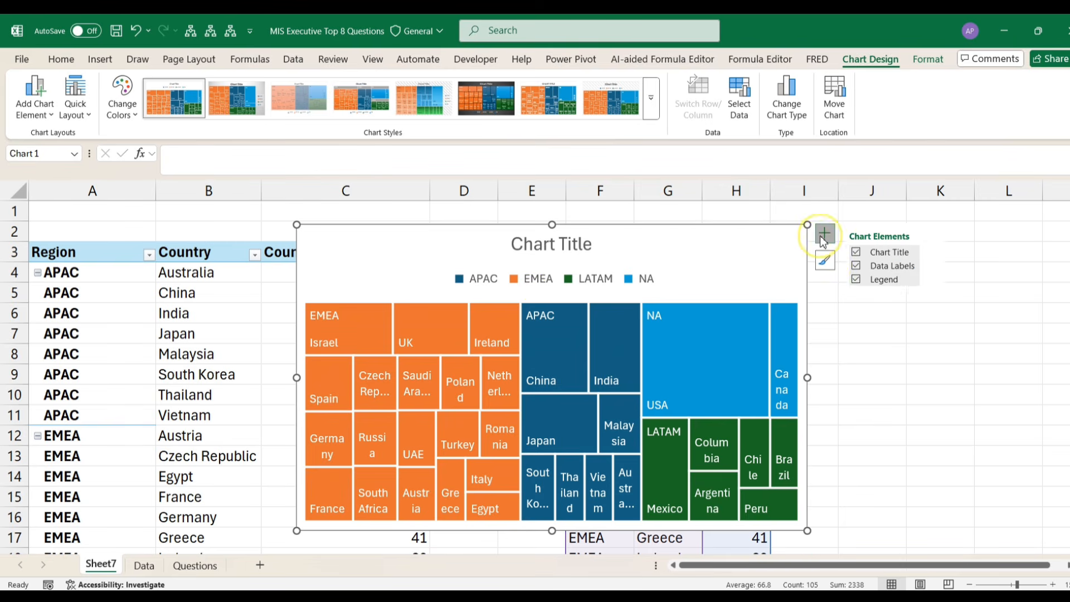
pyautogui.click(857, 252)
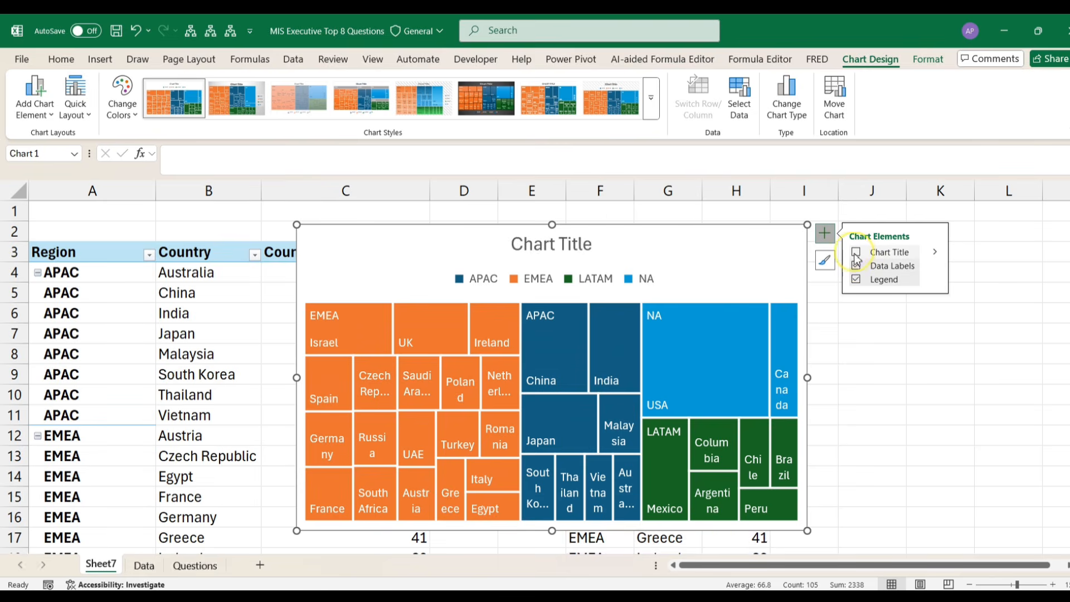
pyautogui.click(856, 266)
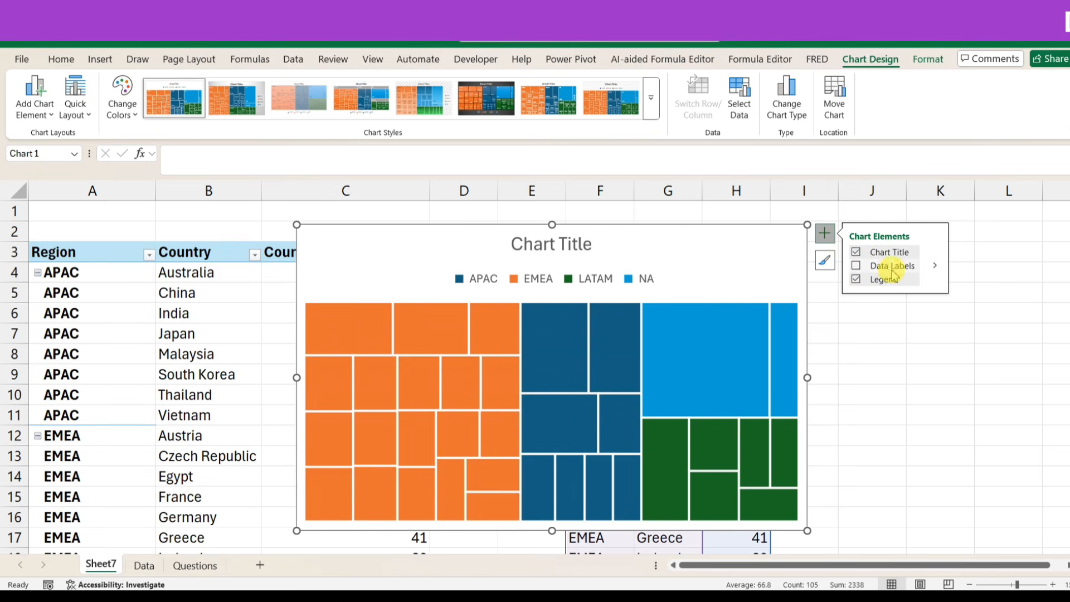
pyautogui.click(856, 266)
pyautogui.click(856, 279)
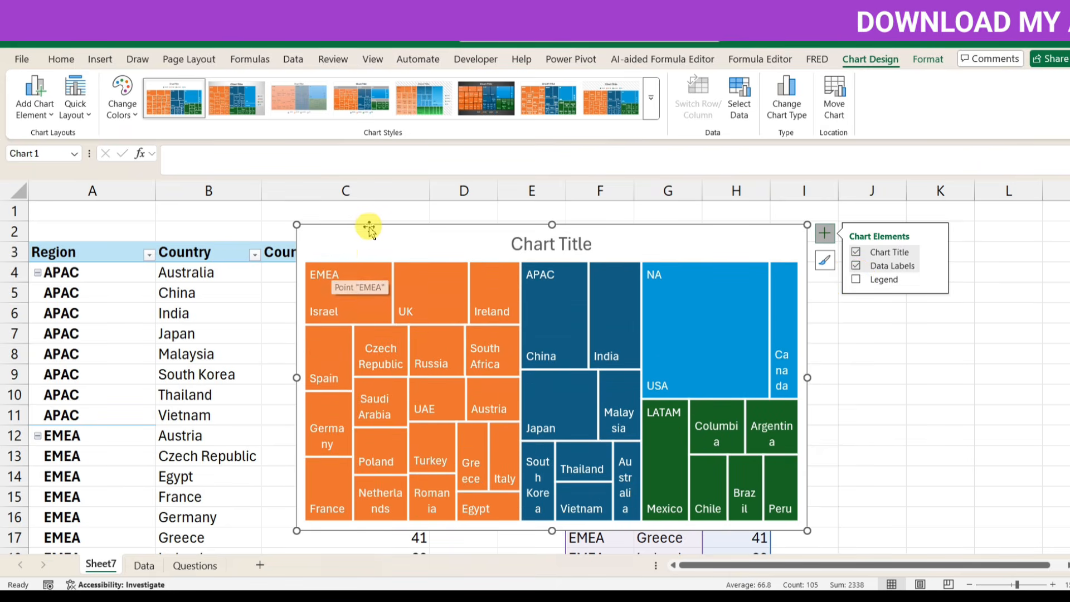
# Step: Shift the treemap away from the PivotTable and add values to its data labels, separated from the category names by a new line
pyautogui.moveTo(366, 227); pyautogui.dragTo(478, 227)
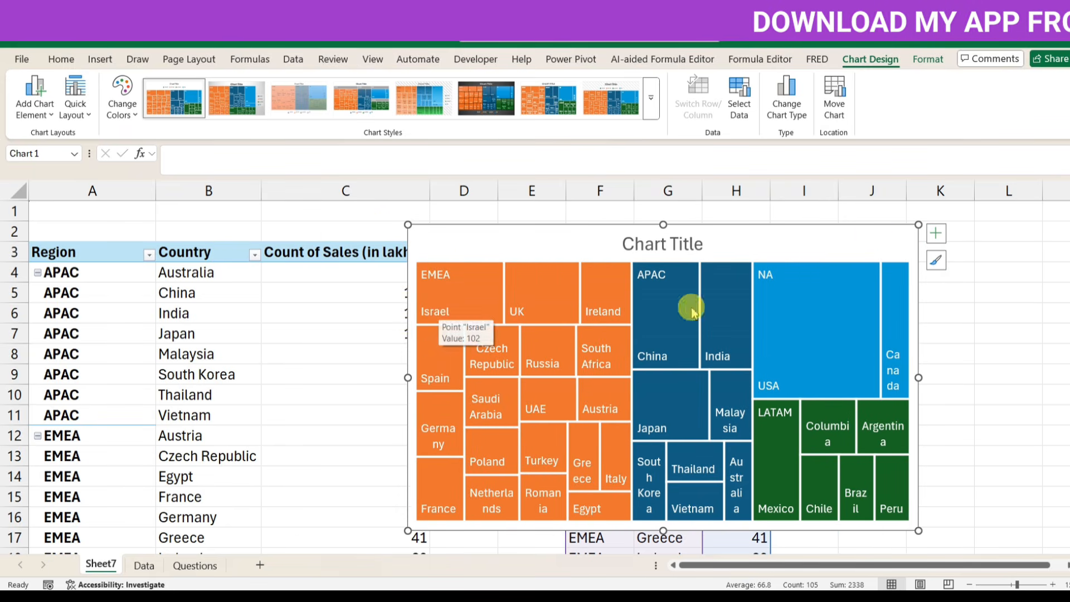
pyautogui.click(936, 233)
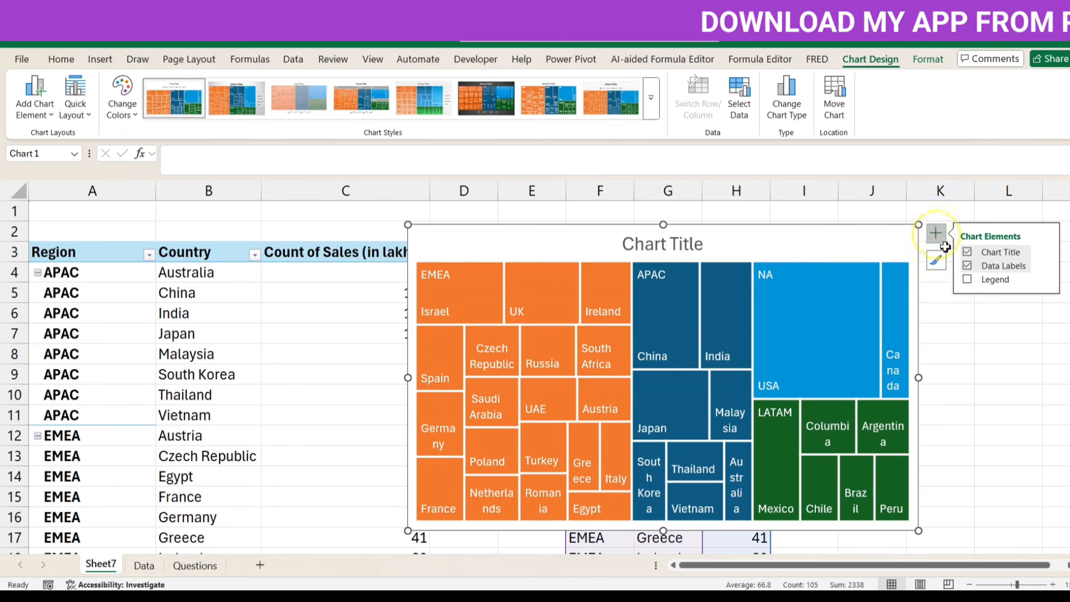
pyautogui.click(1046, 266)
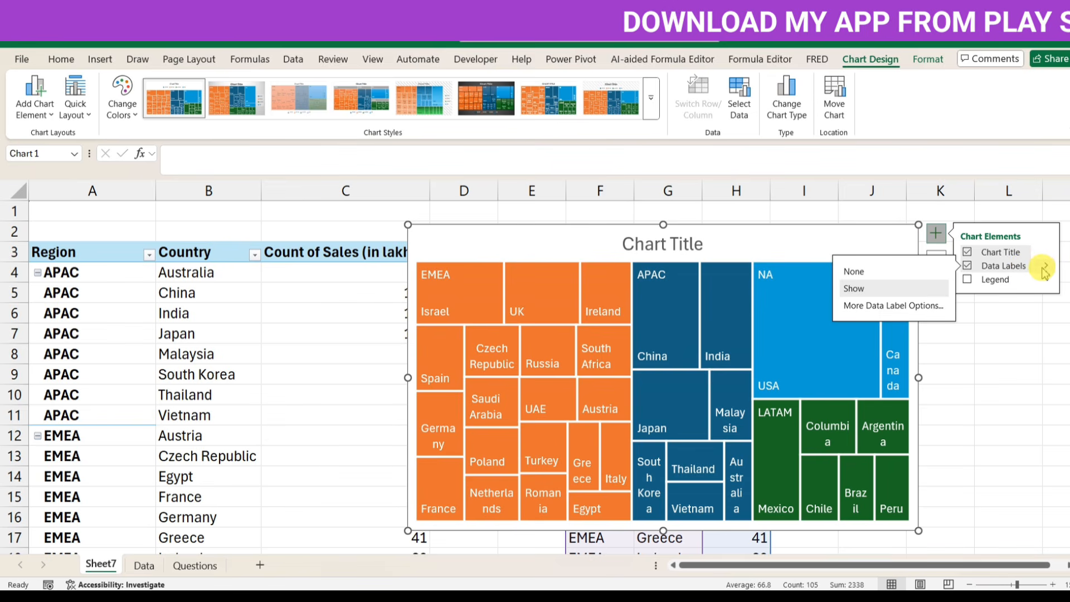
pyautogui.click(872, 306)
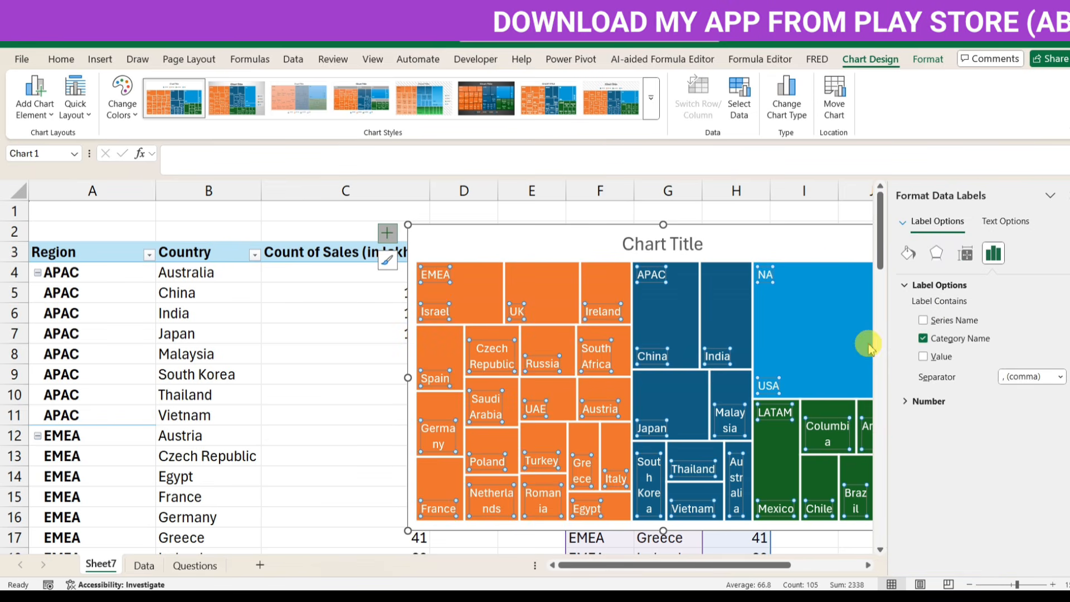
pyautogui.click(925, 358)
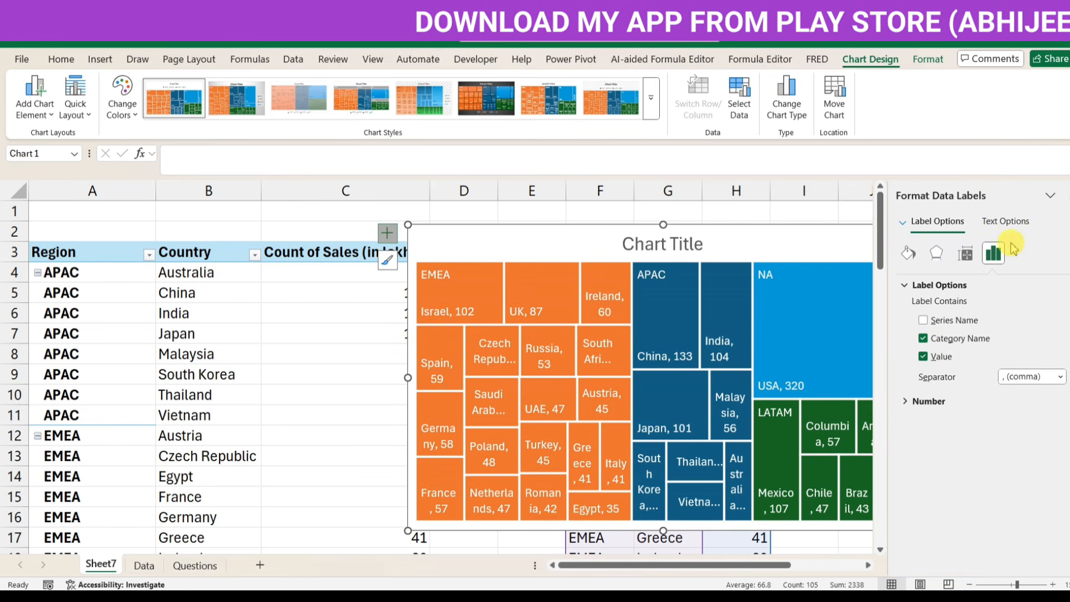
pyautogui.click(1061, 382)
pyautogui.click(1020, 441)
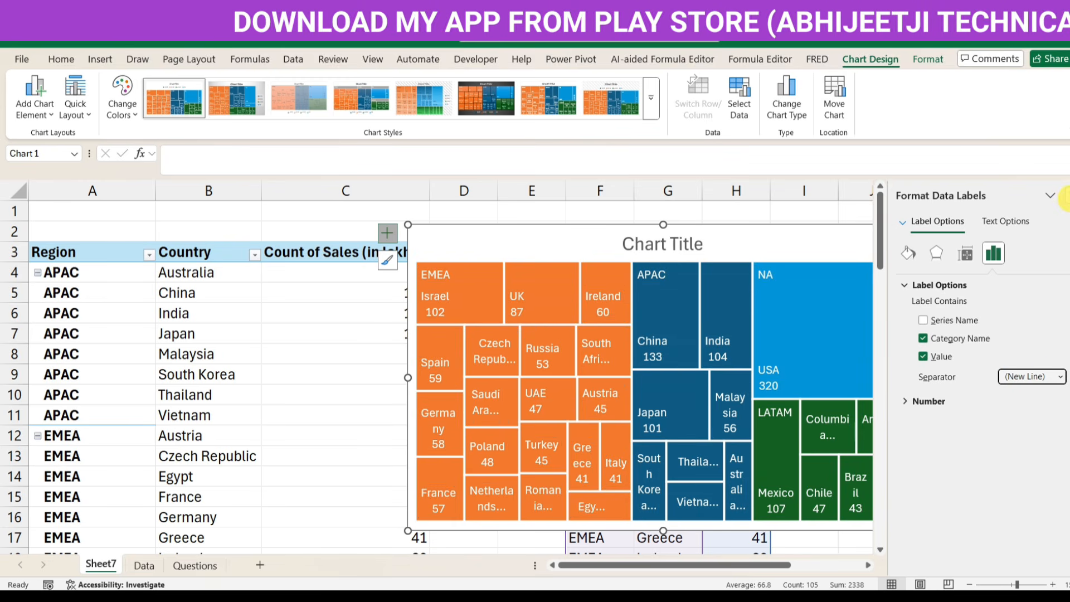
pyautogui.click(1065, 196)
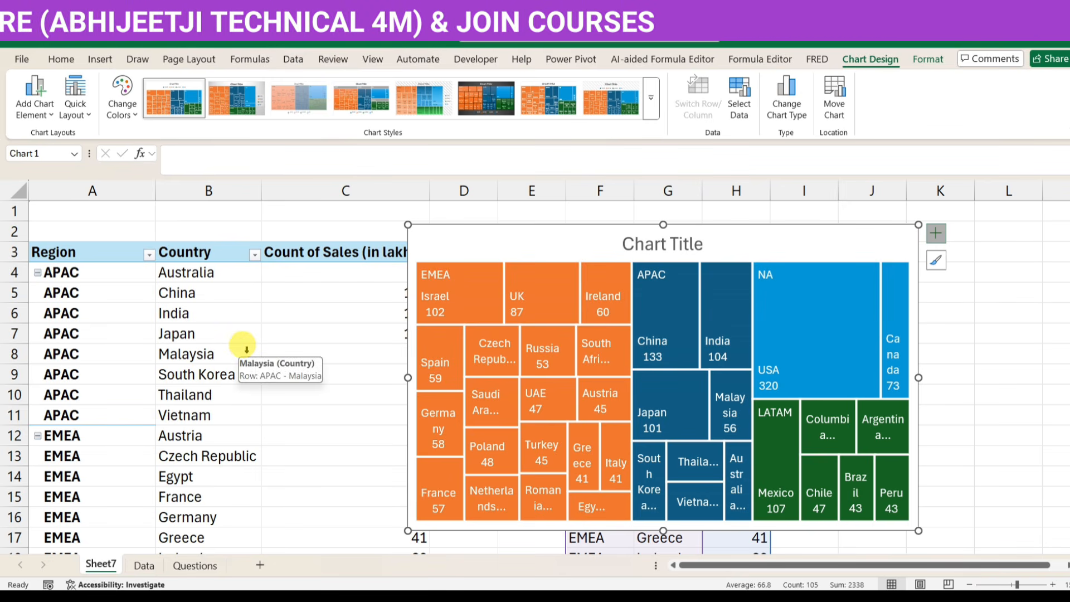
pyautogui.rightClick(607, 243)
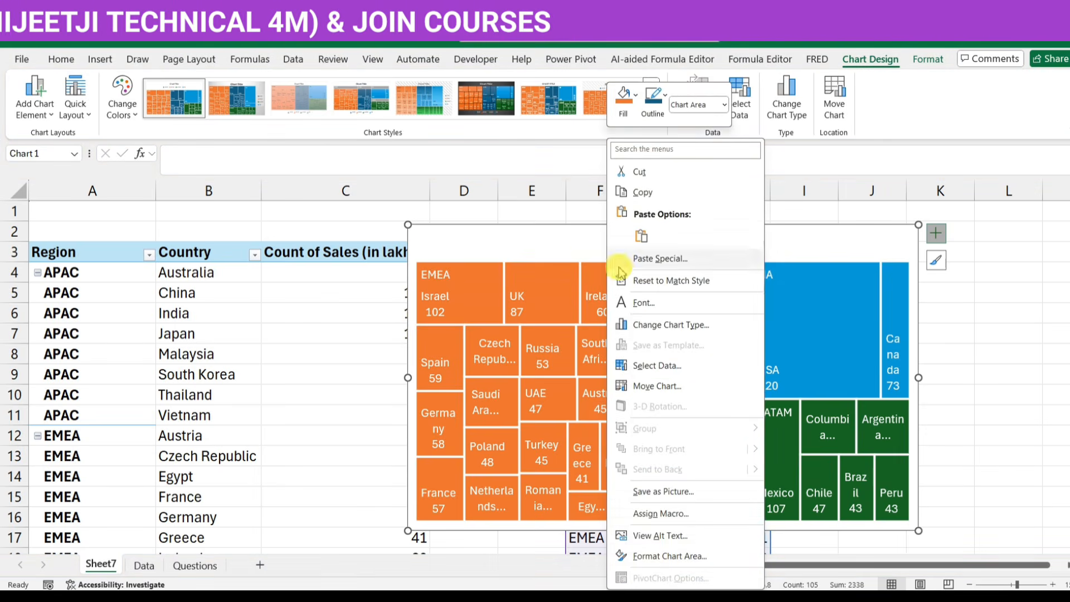
pyautogui.press('Escape')
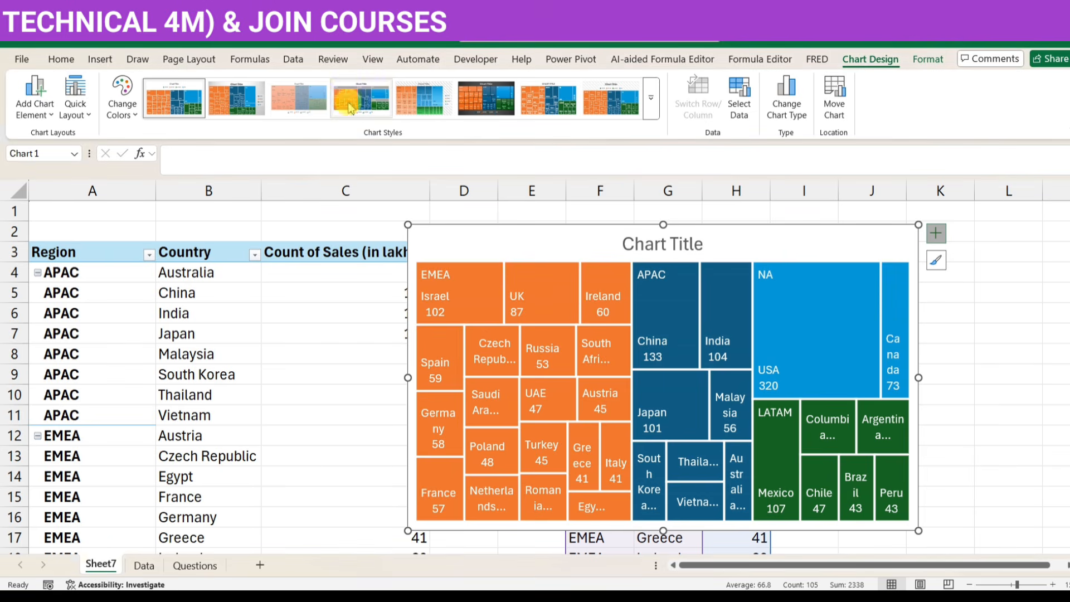
pyautogui.hotkey('alt', 'Tab')
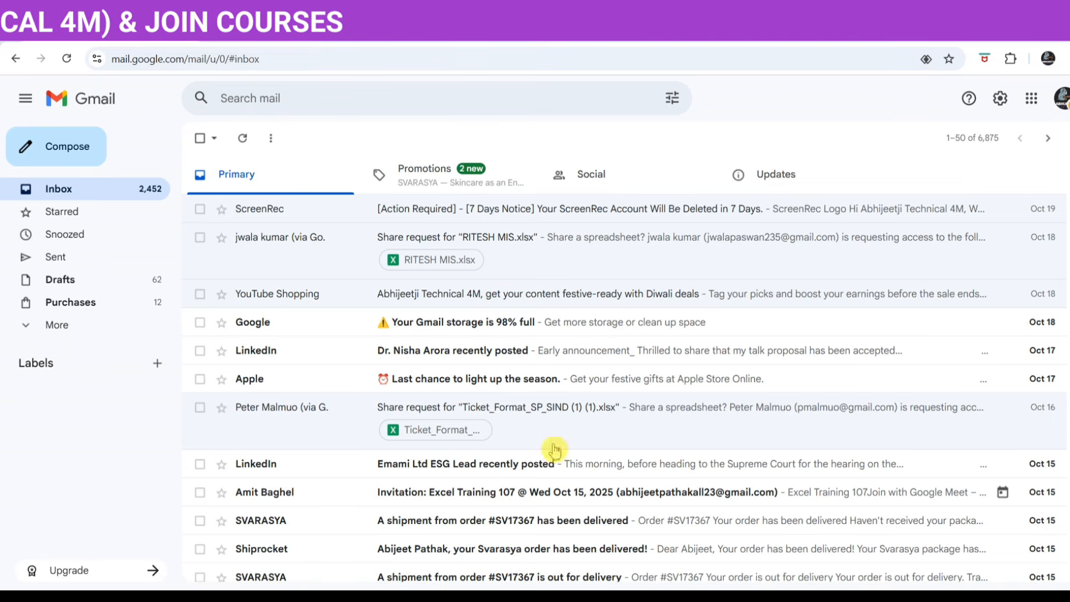
pyautogui.hotkey('ctrl', 't')
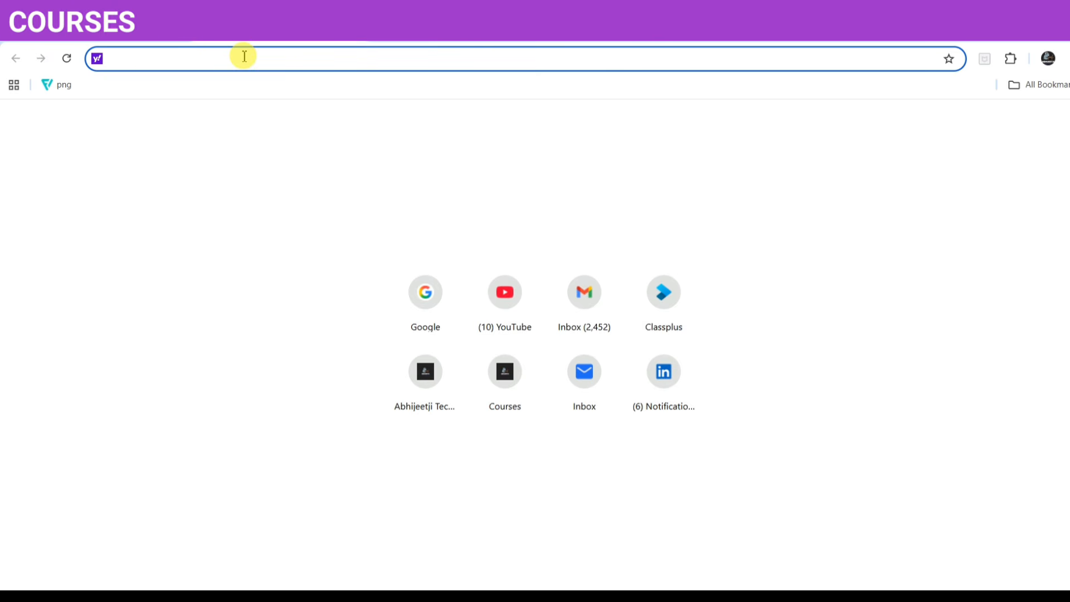
pyautogui.write('www.ab')
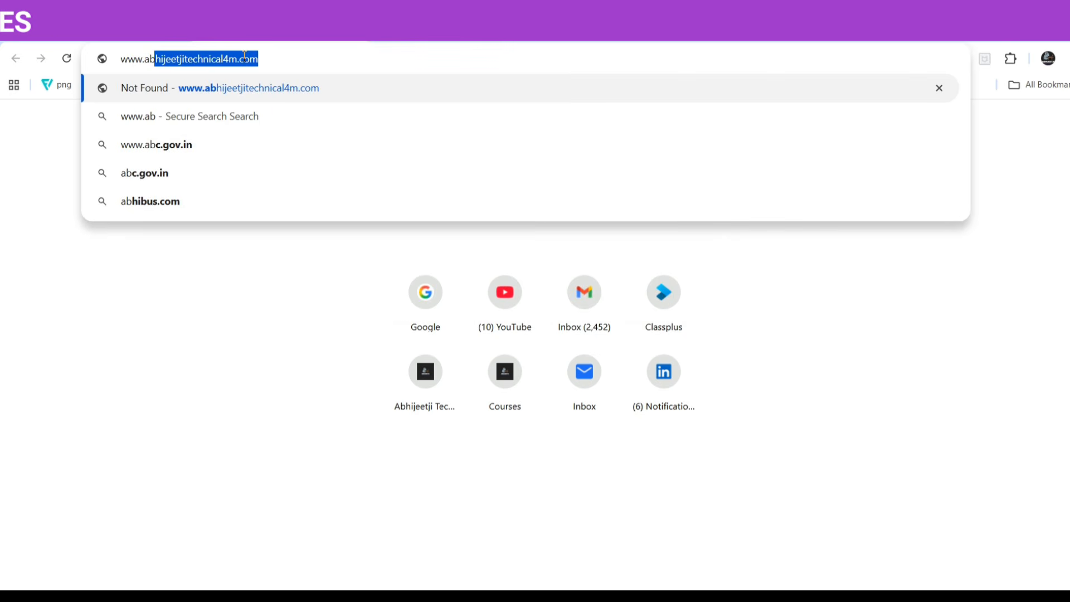
pyautogui.press('Return')
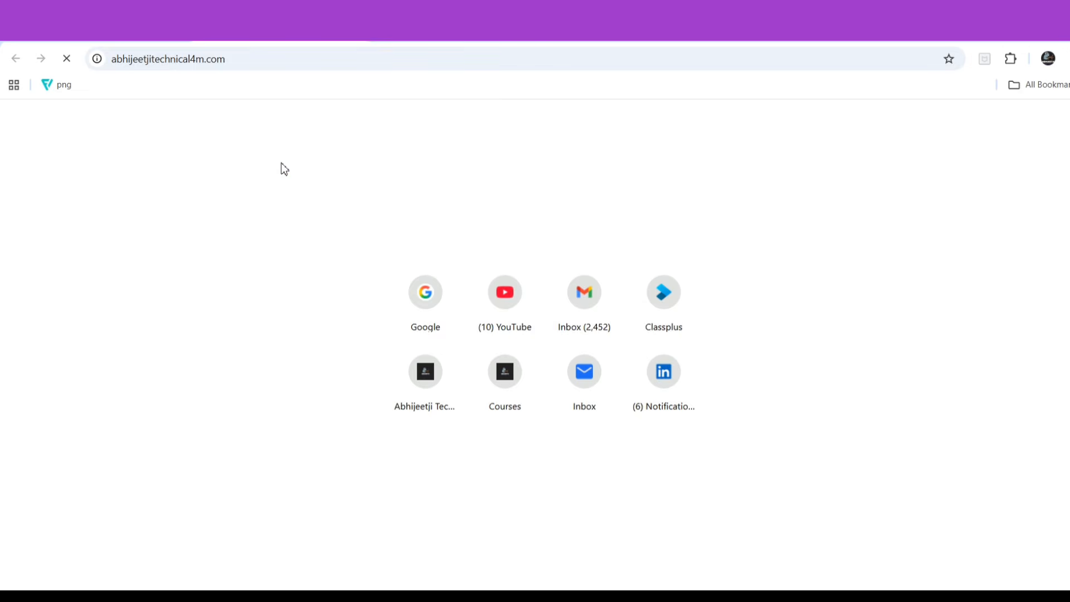
pyautogui.click(277, 174)
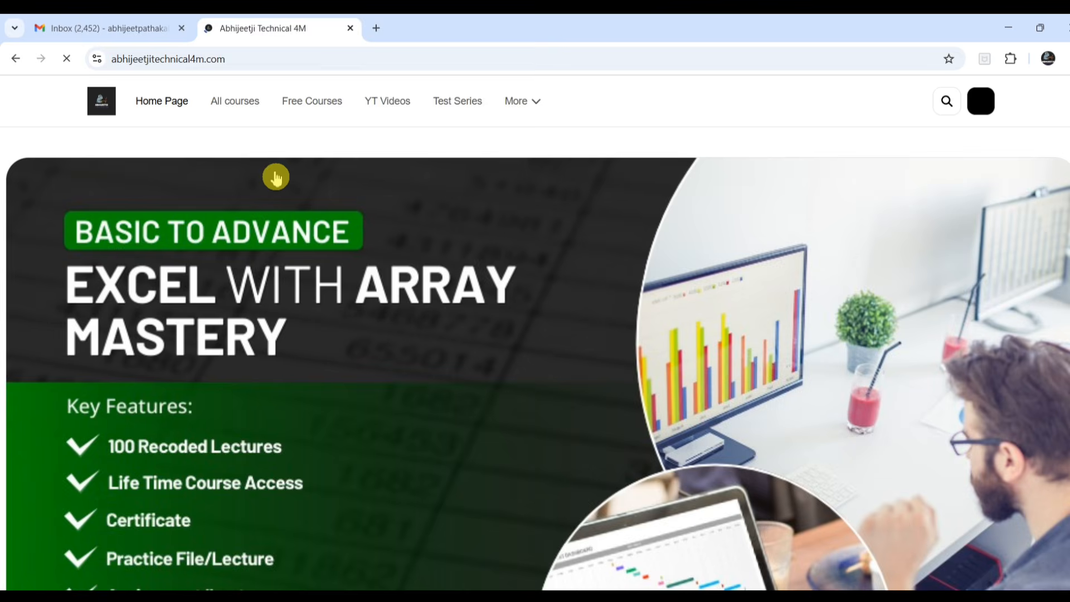
pyautogui.scroll(-10, 357, 295)
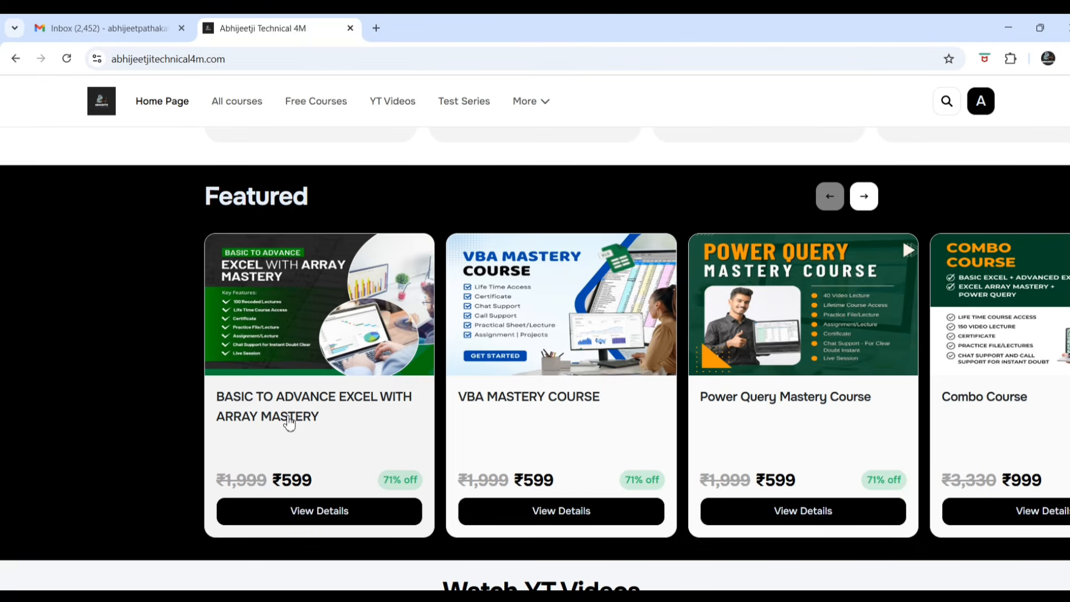
pyautogui.scroll(3, 290, 423)
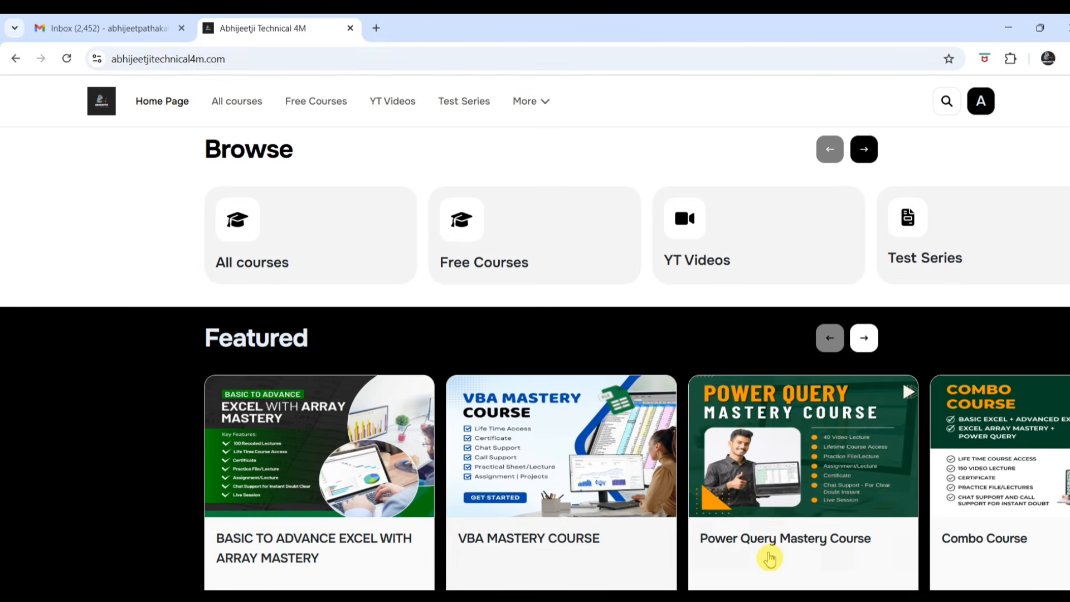
pyautogui.click(331, 501)
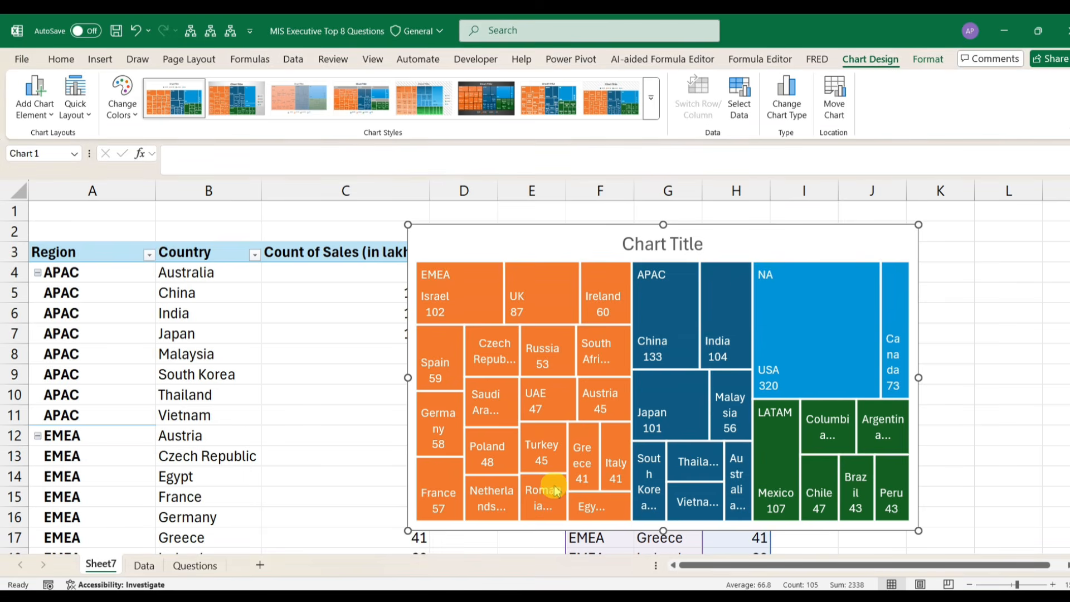
# Step: Outline the EMEA, APAC and NA blocks of the treemap with temporary red screen annotations, and clear them
pyautogui.click(597, 284)
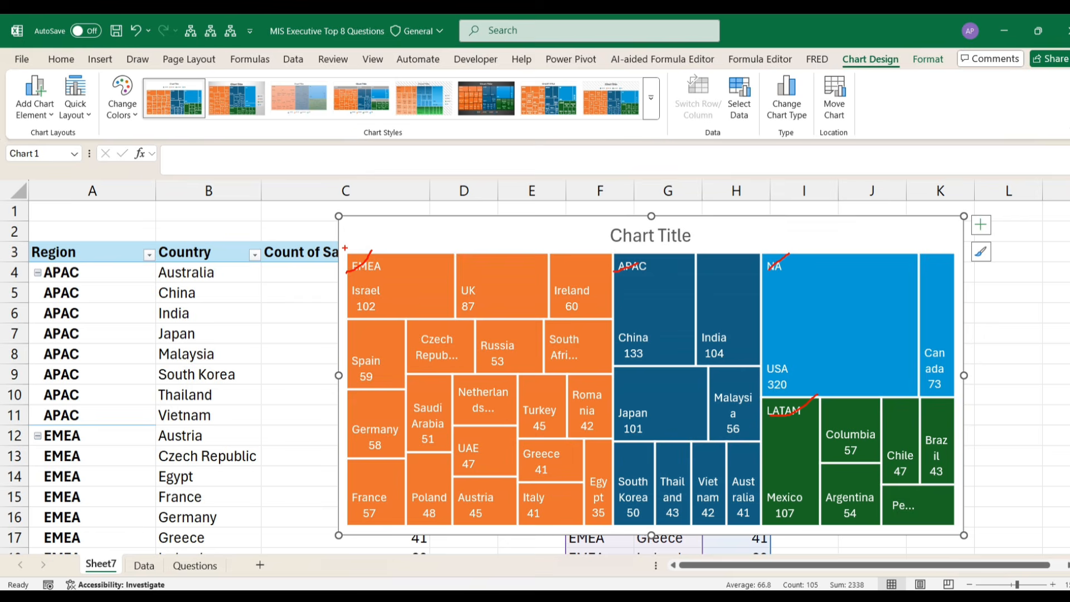
pyautogui.moveTo(345, 248)
pyautogui.mouseDown()
pyautogui.moveTo(597, 454)
pyautogui.moveTo(624, 508)
pyautogui.moveTo(615, 528)
pyautogui.mouseUp()
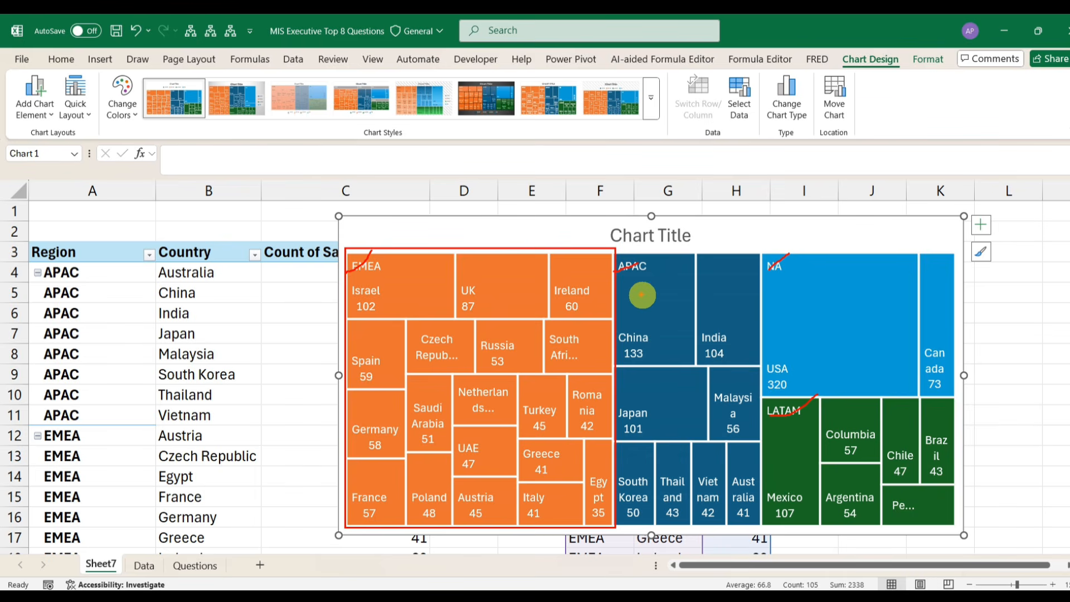
pyautogui.moveTo(621, 247)
pyautogui.mouseDown()
pyautogui.moveTo(686, 349)
pyautogui.moveTo(761, 528)
pyautogui.mouseUp()
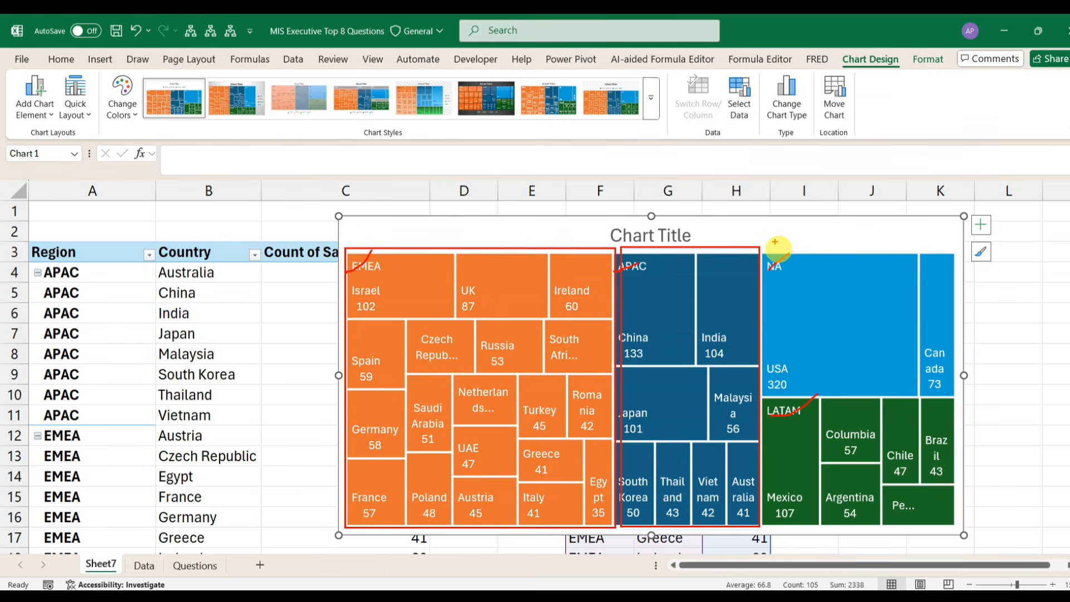
pyautogui.moveTo(764, 247)
pyautogui.mouseDown()
pyautogui.moveTo(837, 340)
pyautogui.moveTo(961, 375)
pyautogui.moveTo(955, 401)
pyautogui.mouseUp()
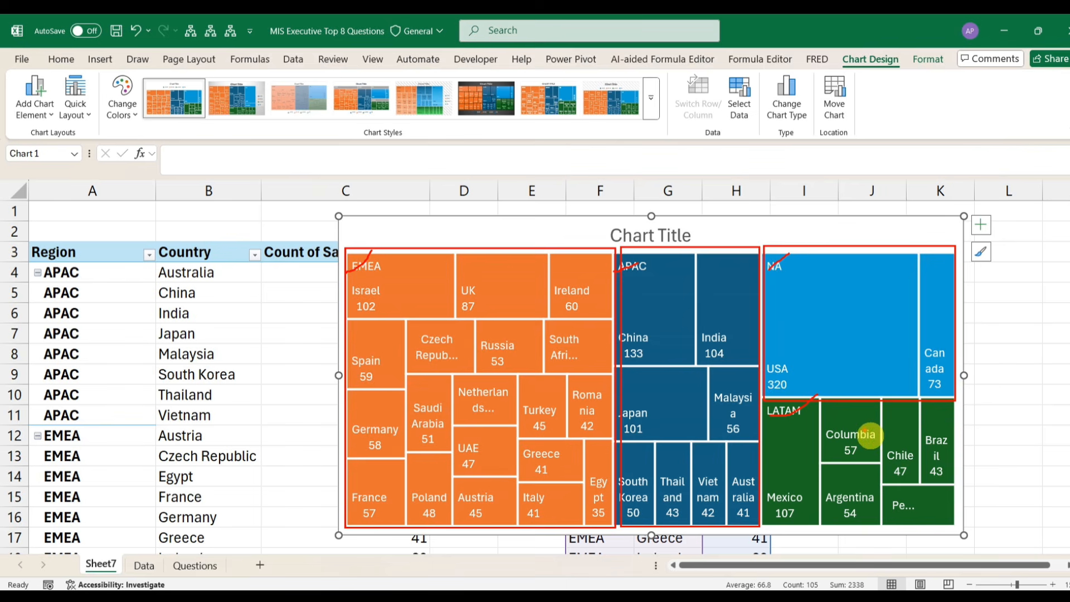
pyautogui.press('Escape')
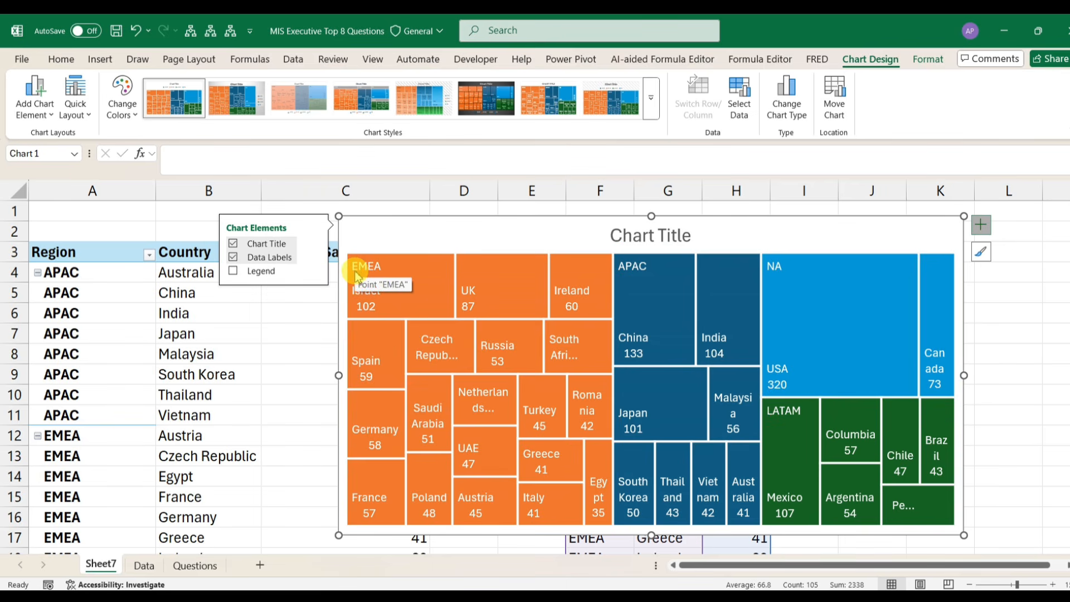
# Step: Mark the EMEA label and some of its country tiles, including UK and Egypt, with temporary pen strokes, and clear them
pyautogui.moveTo(348, 268); pyautogui.dragTo(404, 240)
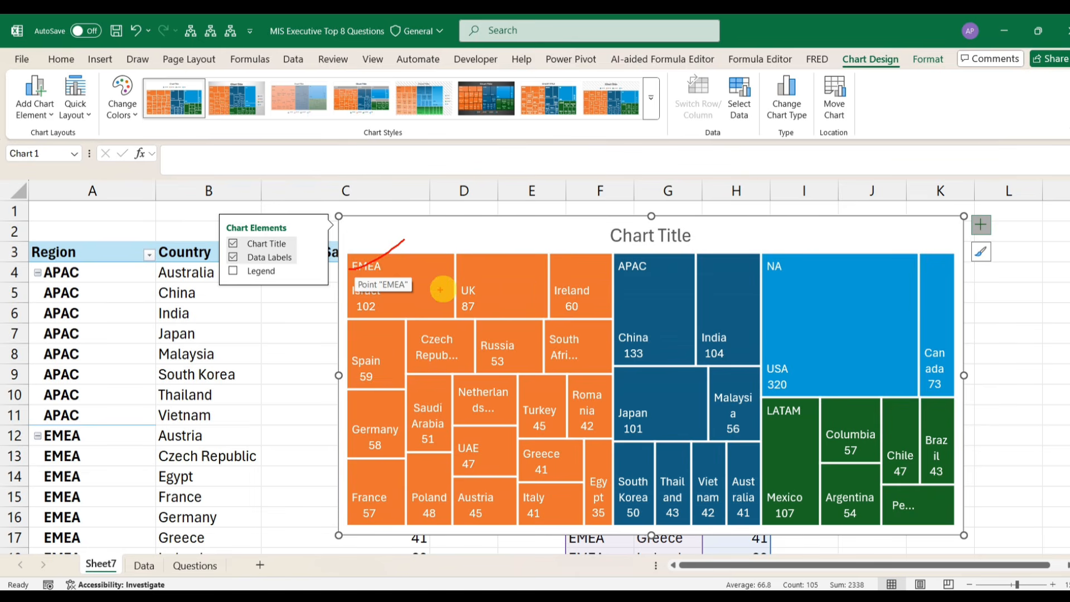
pyautogui.moveTo(440, 275); pyautogui.dragTo(460, 262)
pyautogui.moveTo(504, 289); pyautogui.dragTo(542, 268)
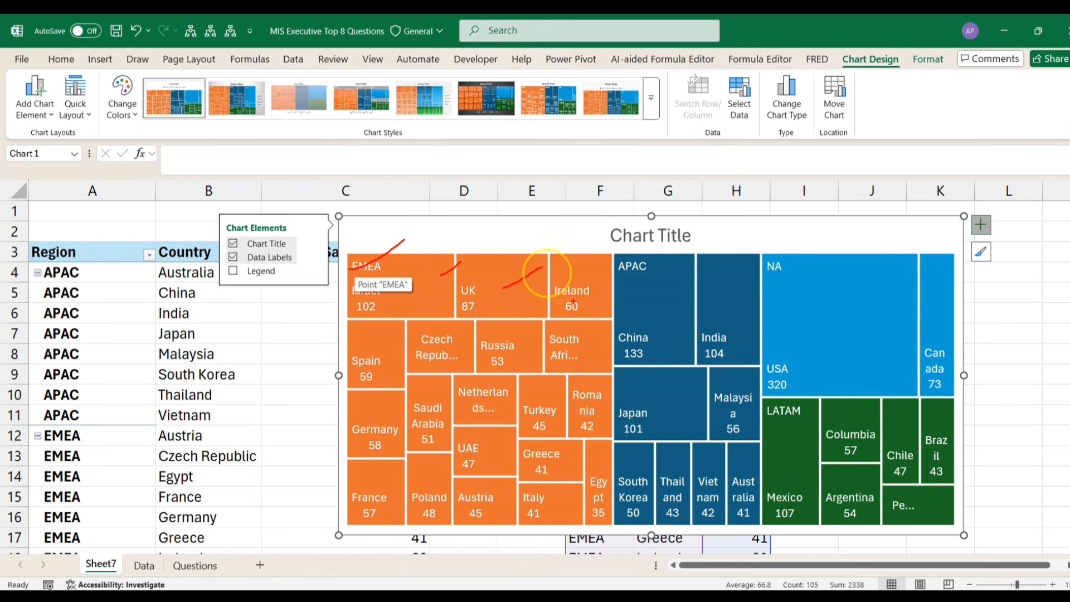
pyautogui.moveTo(595, 503); pyautogui.dragTo(608, 491)
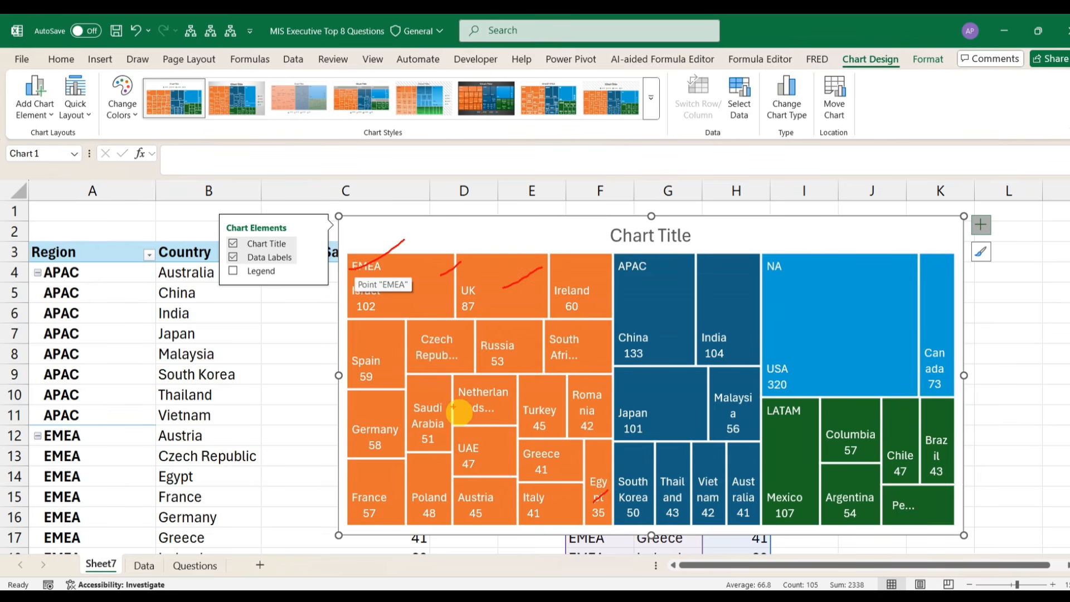
pyautogui.press('Escape')
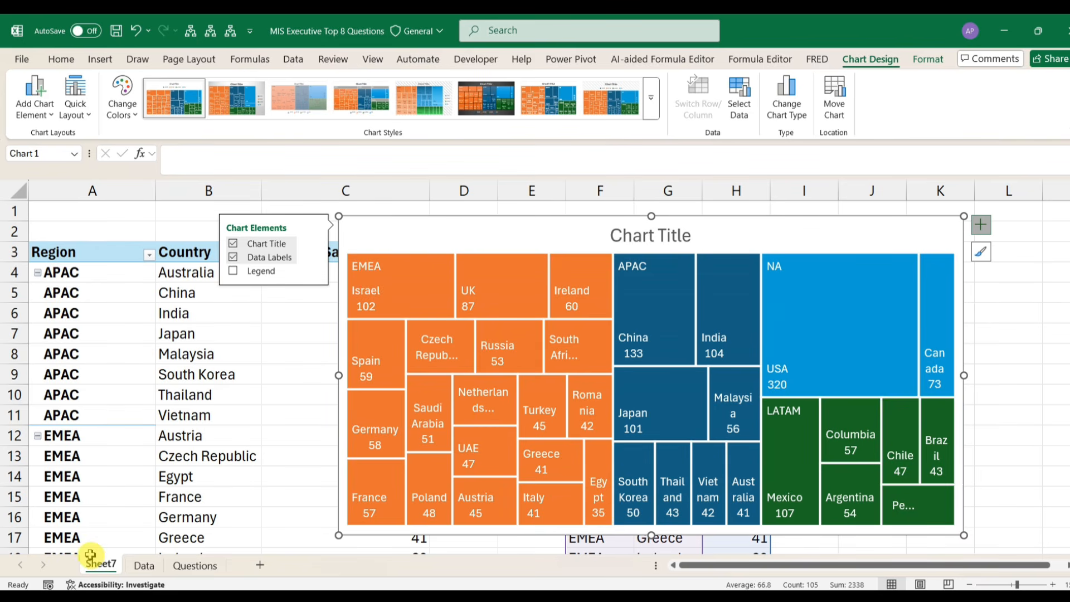
# Step: Rename Sheet7 as "Queston 1 solution" and go to question 2 about 2014 Microwave sales on the Questions sheet
pyautogui.doubleClick(100, 566)
pyautogui.write('Queston 1 solution')
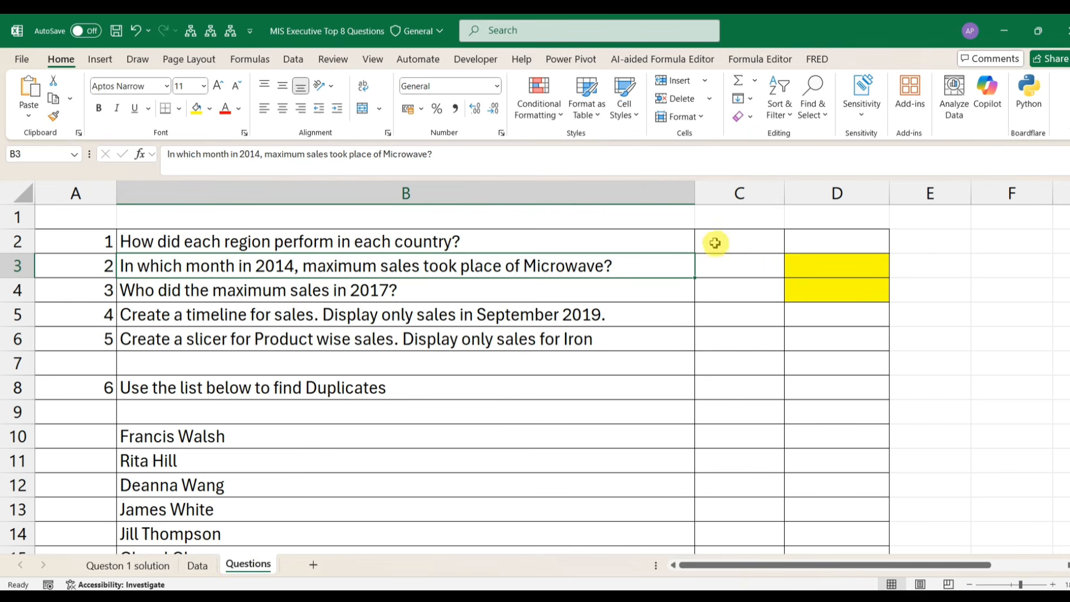
pyautogui.click(717, 241)
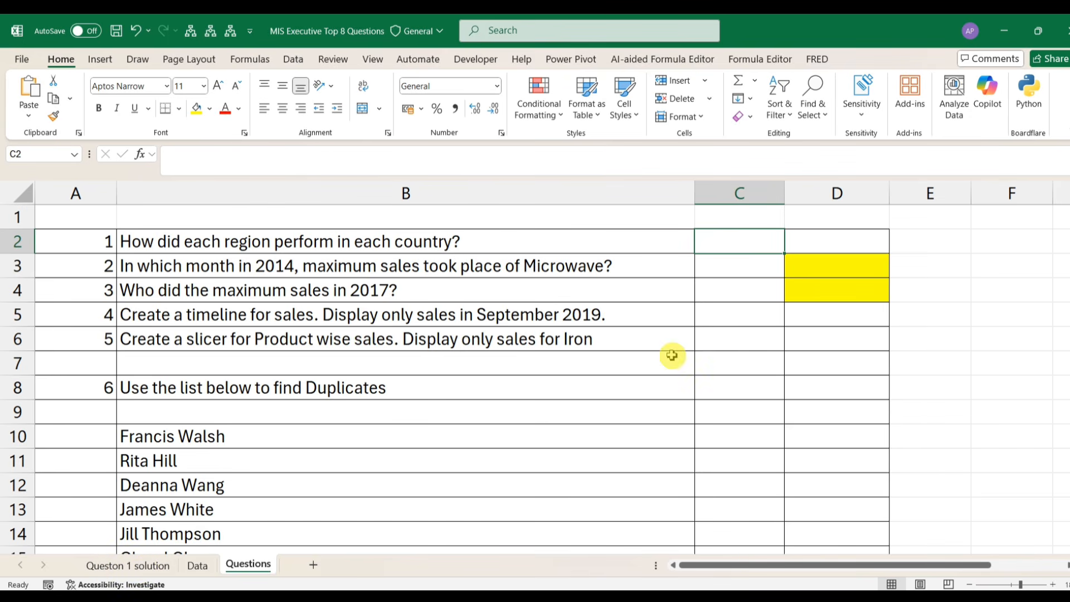
pyautogui.click(219, 271)
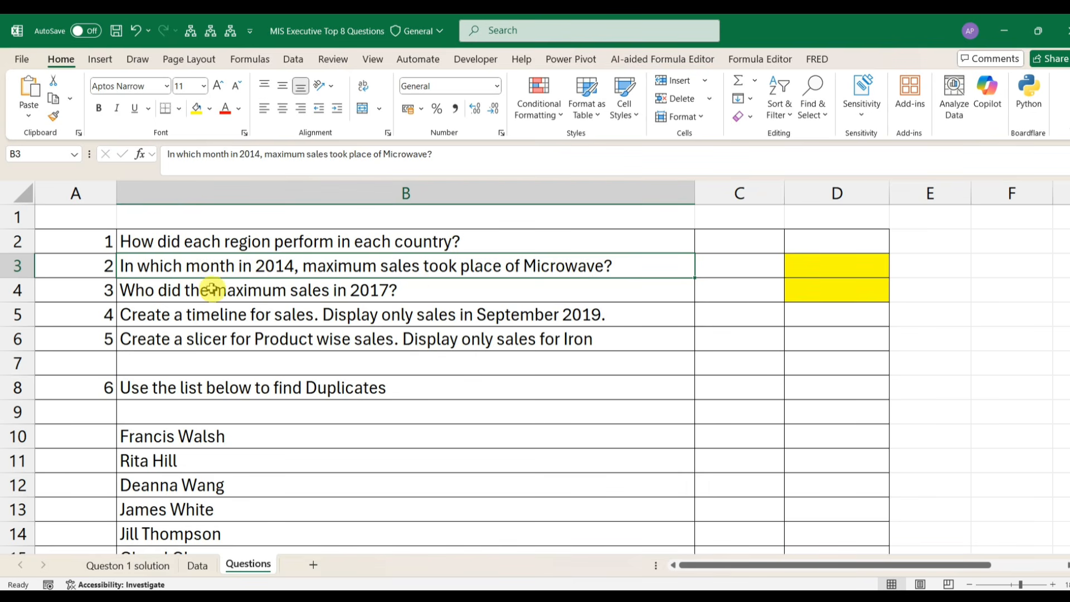
# Step: Review the "Queston 1 solution" and Data sheets, and return to question 2 on the Questions sheet
pyautogui.click(123, 572)
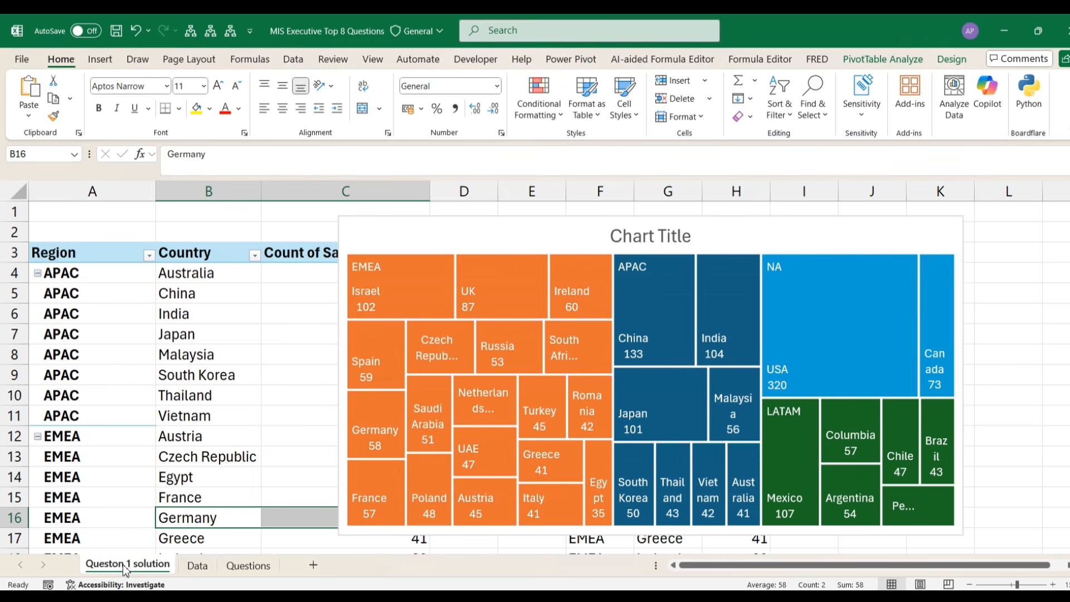
pyautogui.click(190, 567)
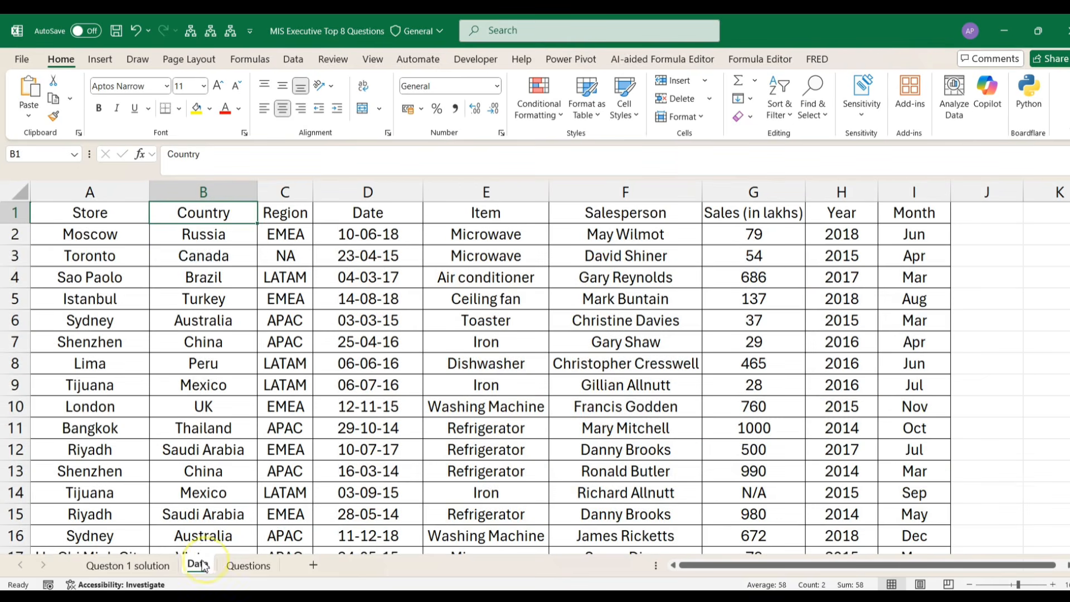
pyautogui.click(246, 566)
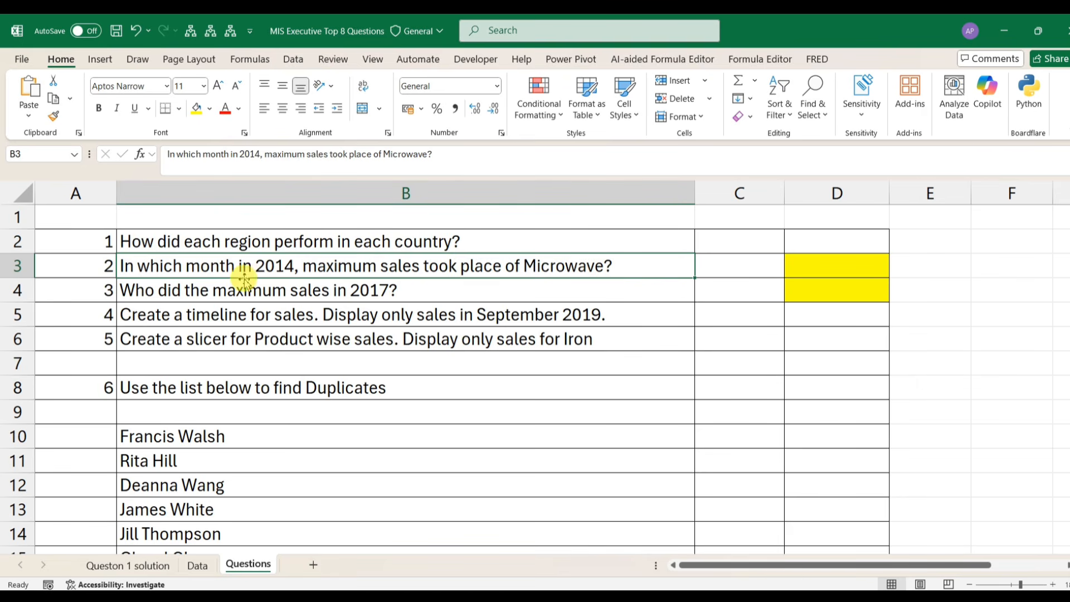
# Step: Turn on filters for the Data sheet's header row and filter the Year column to 2014 only
pyautogui.click(198, 568)
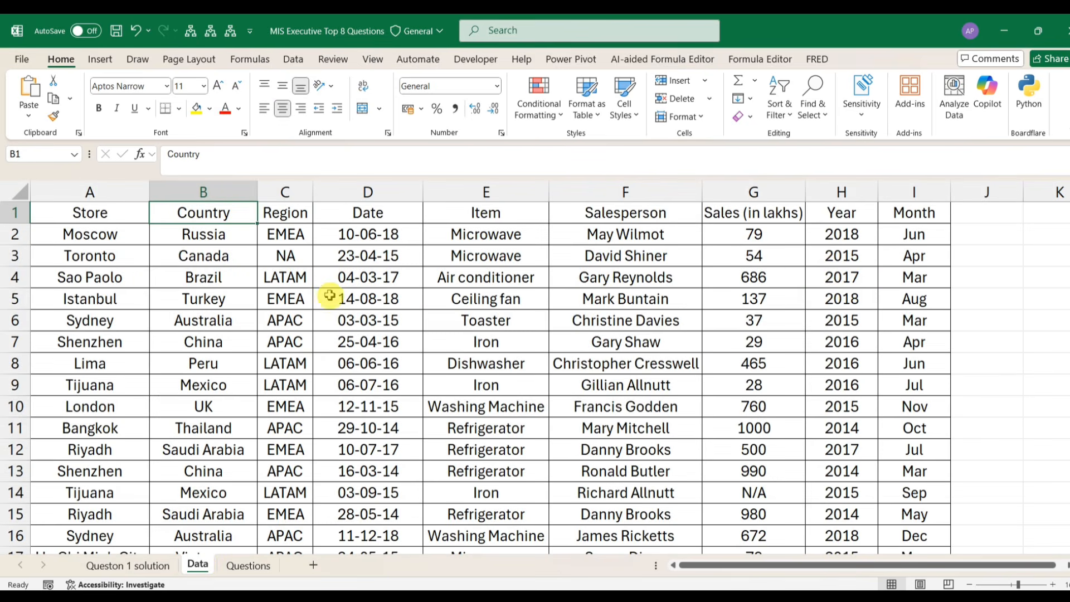
pyautogui.hotkey('ctrl', 'shift', 'l')
pyautogui.press('Right')
pyautogui.press('Right')
pyautogui.press('Right')
pyautogui.press('Right')
pyautogui.press('Right')
pyautogui.press('Right')
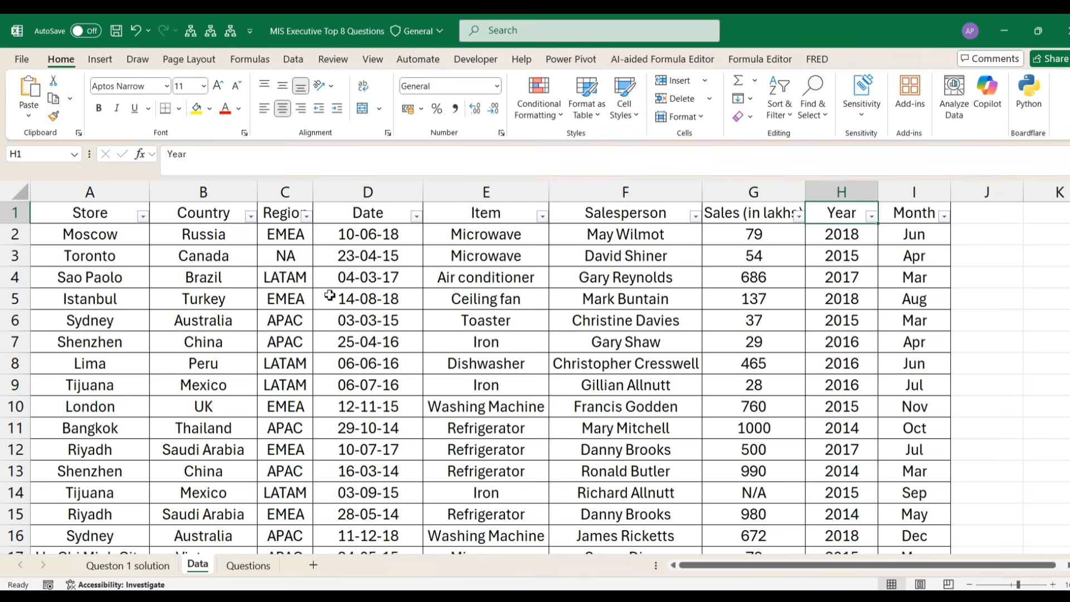
pyautogui.hotkey('alt', 'Down')
pyautogui.click(734, 400)
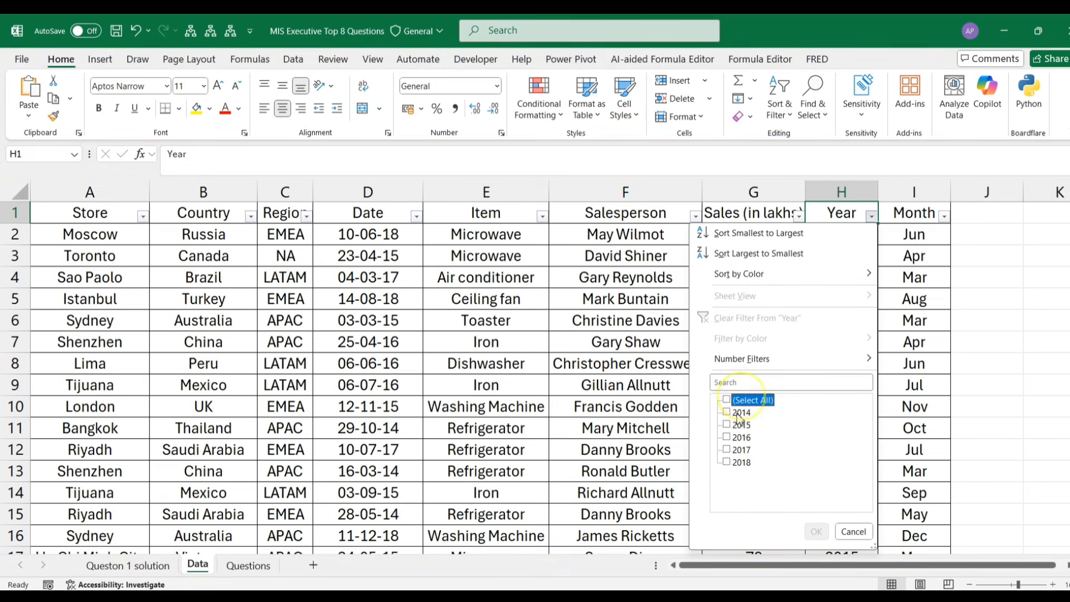
pyautogui.click(734, 412)
pyautogui.click(817, 531)
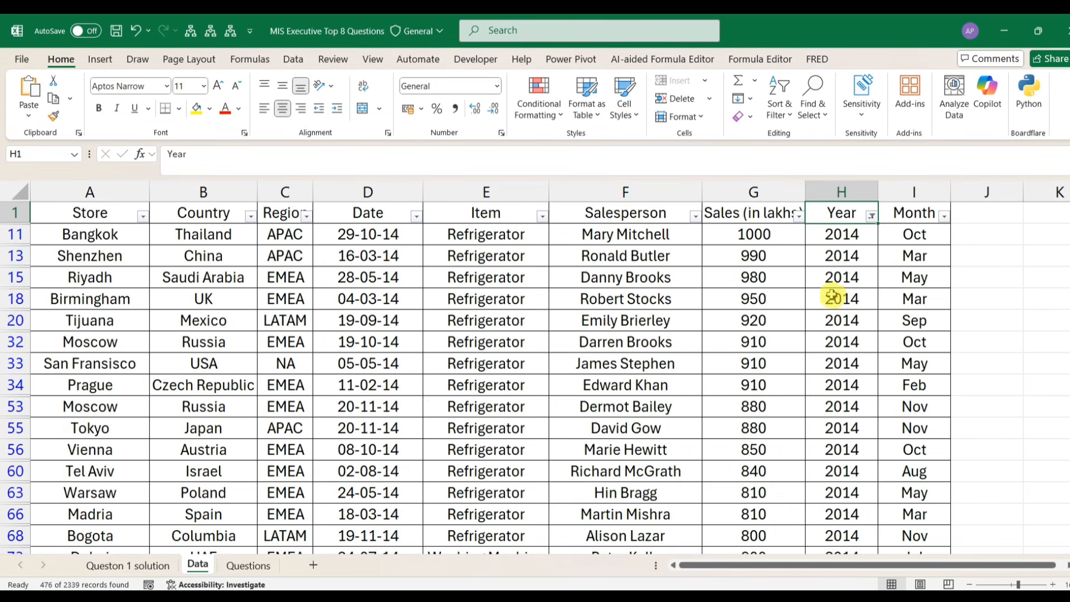
# Step: Filter the Item column to show only Microwave
pyautogui.click(542, 216)
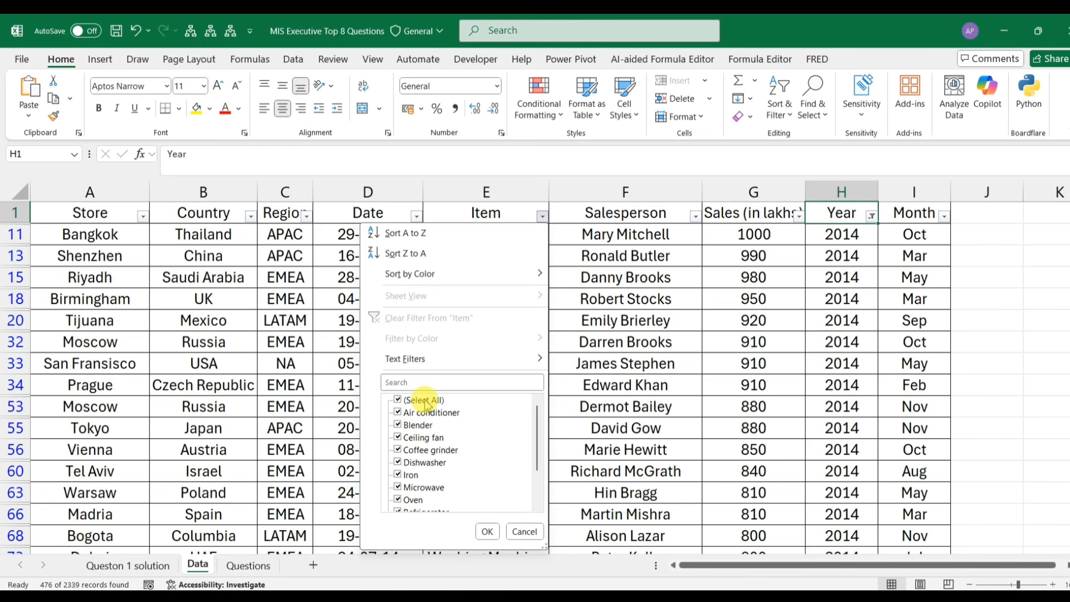
pyautogui.click(419, 401)
pyautogui.click(421, 487)
pyautogui.click(487, 532)
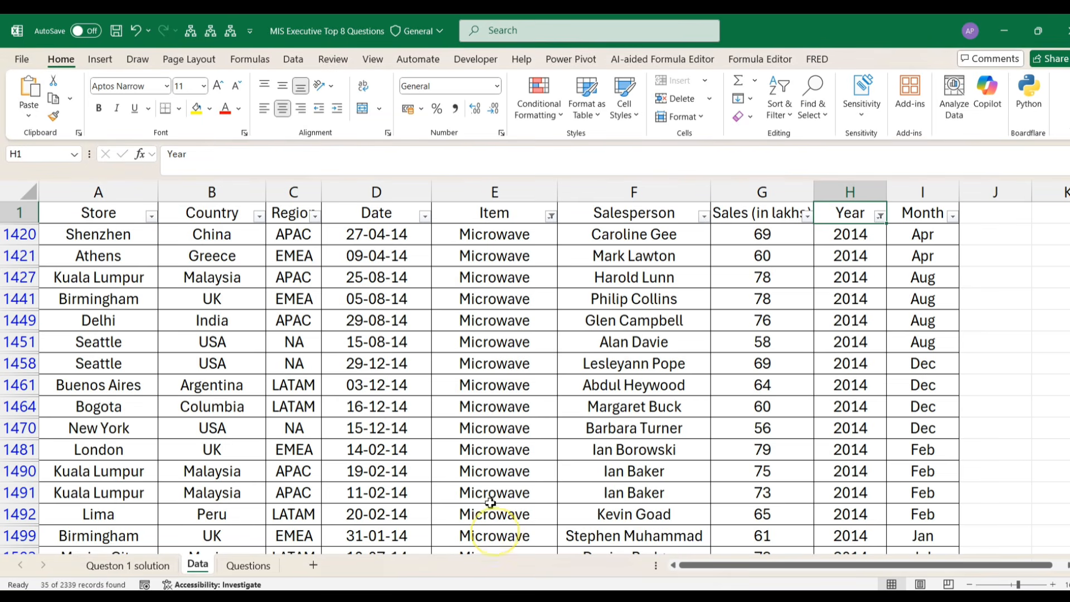
# Step: Mark the Year, Month and Date headings with temporary red pen strokes, and clear them
pyautogui.click(927, 237)
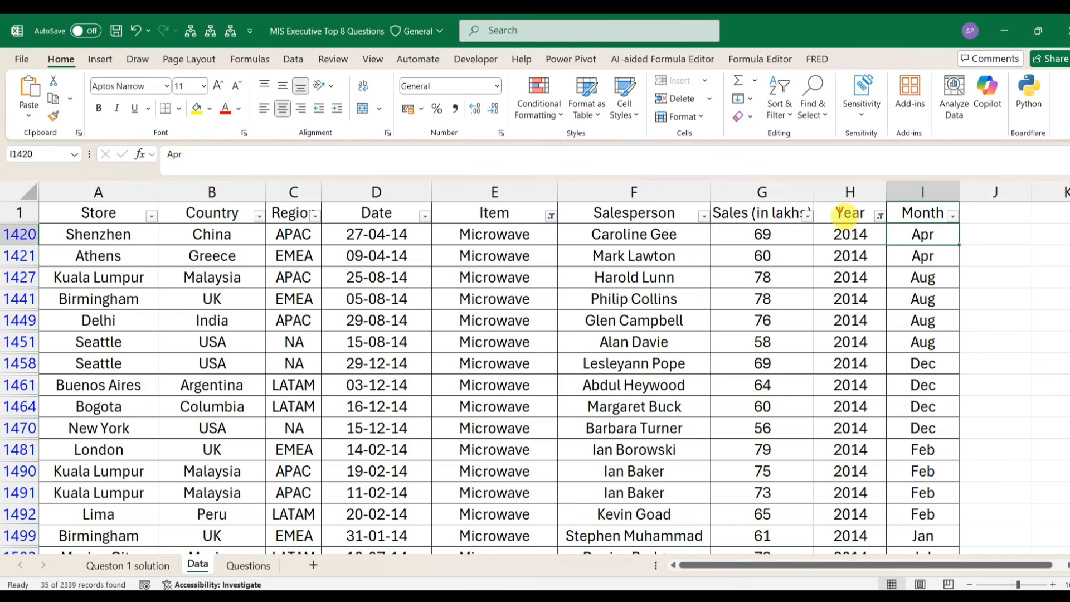
pyautogui.moveTo(838, 209); pyautogui.dragTo(950, 175)
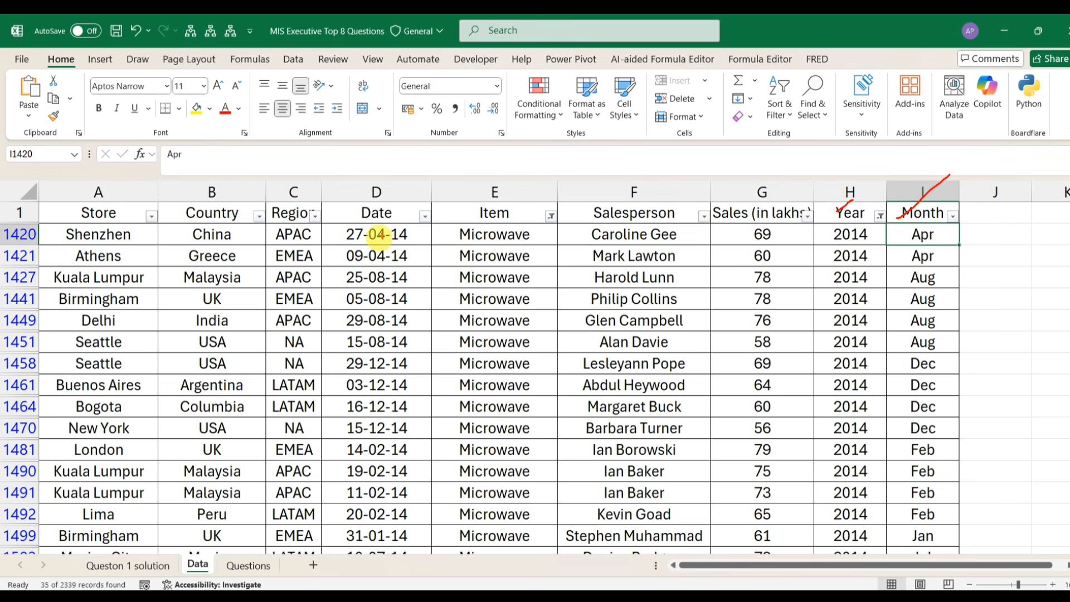
pyautogui.moveTo(339, 236); pyautogui.dragTo(396, 209)
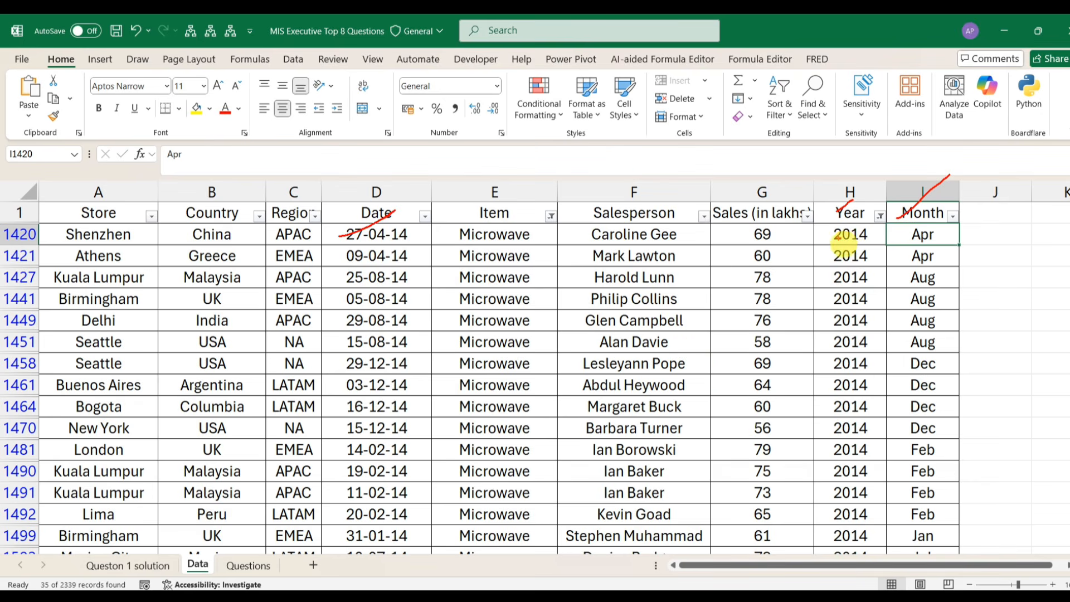
pyautogui.press('Escape')
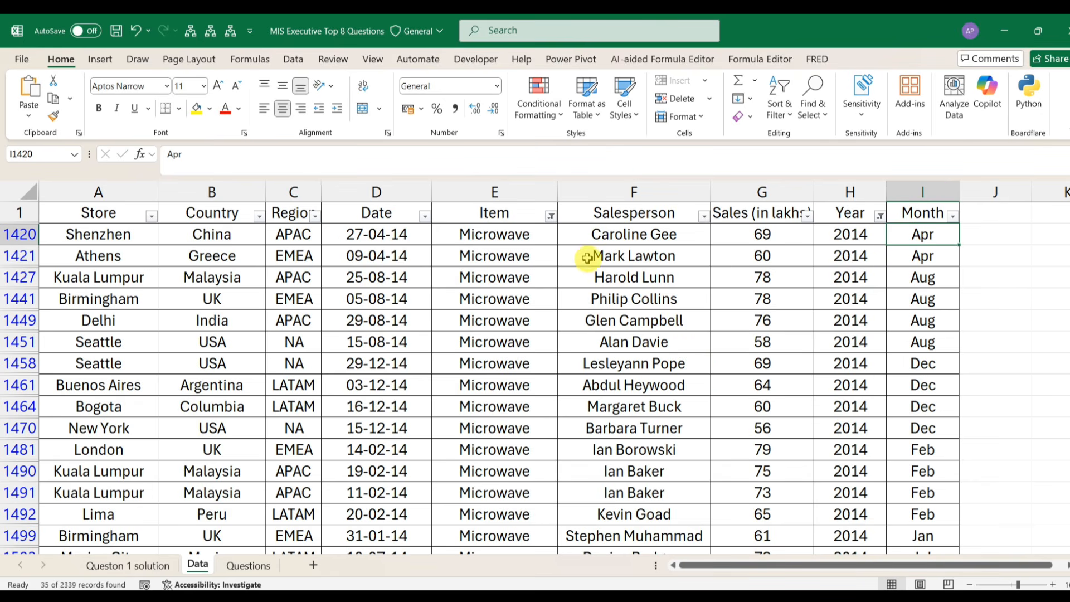
# Step: Examine the repeated April, August and December entries in the filtered Month column, and dismiss the battery notification
pyautogui.moveTo(924, 243); pyautogui.dragTo(927, 339)
pyautogui.click(929, 279)
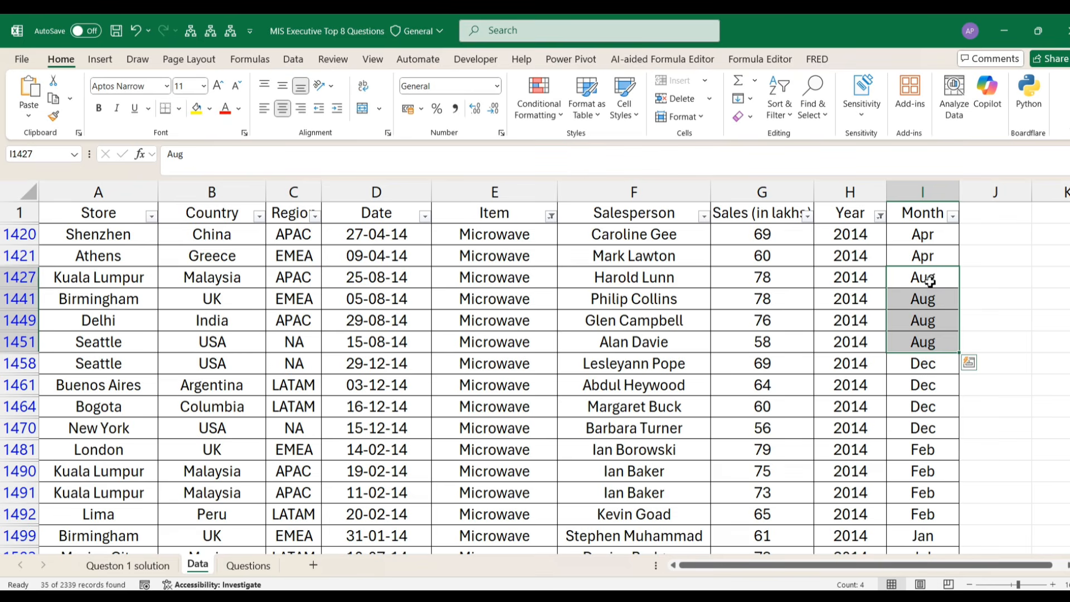
pyautogui.moveTo(929, 280); pyautogui.dragTo(926, 339)
pyautogui.moveTo(924, 277); pyautogui.dragTo(920, 407)
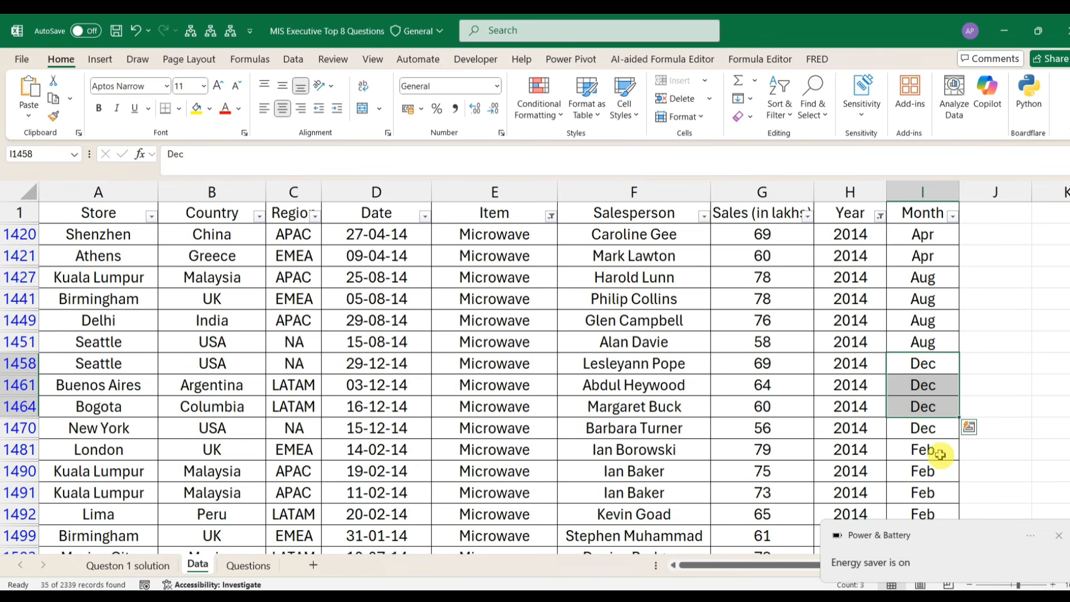
pyautogui.click(1059, 538)
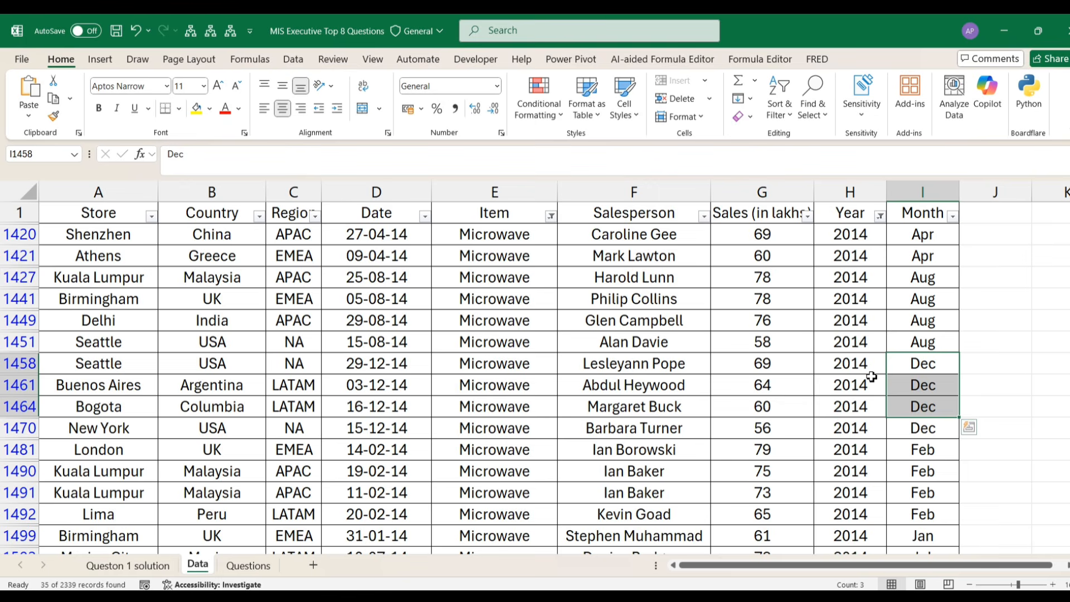
pyautogui.click(248, 565)
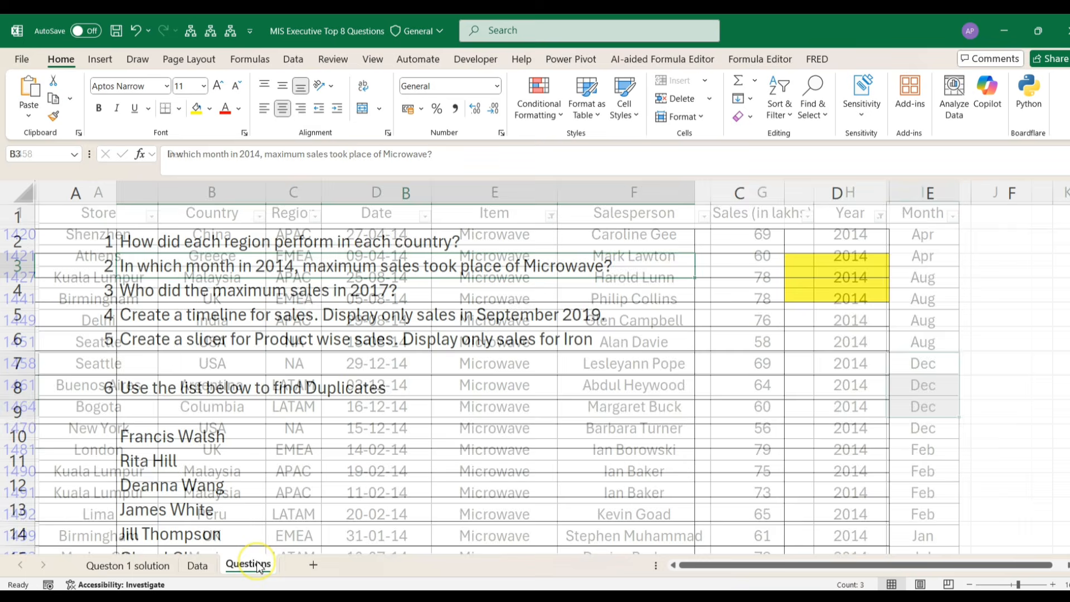
pyautogui.click(723, 273)
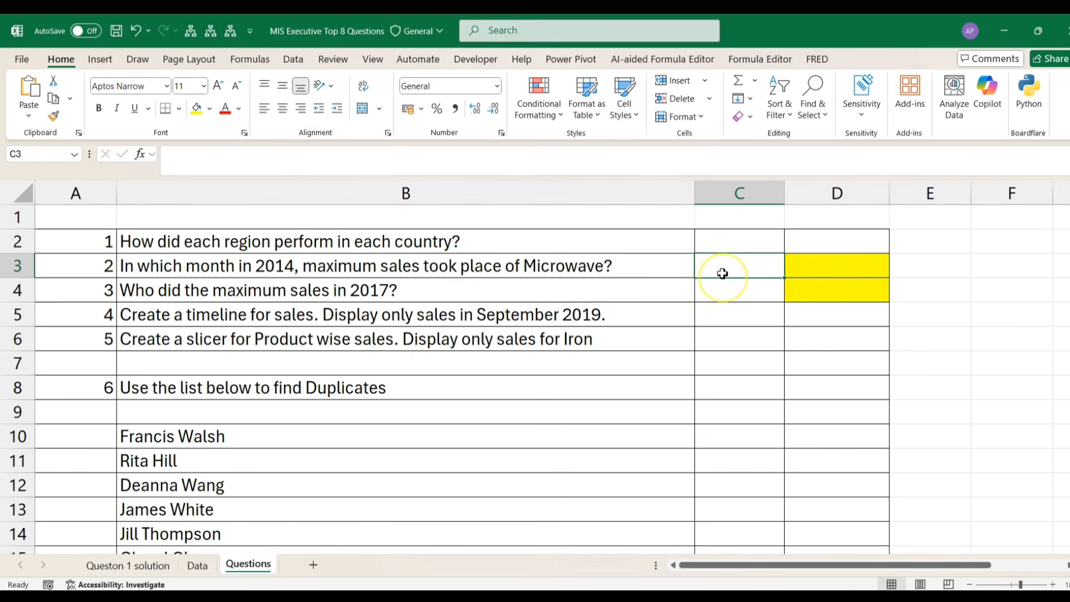
pyautogui.write('=')
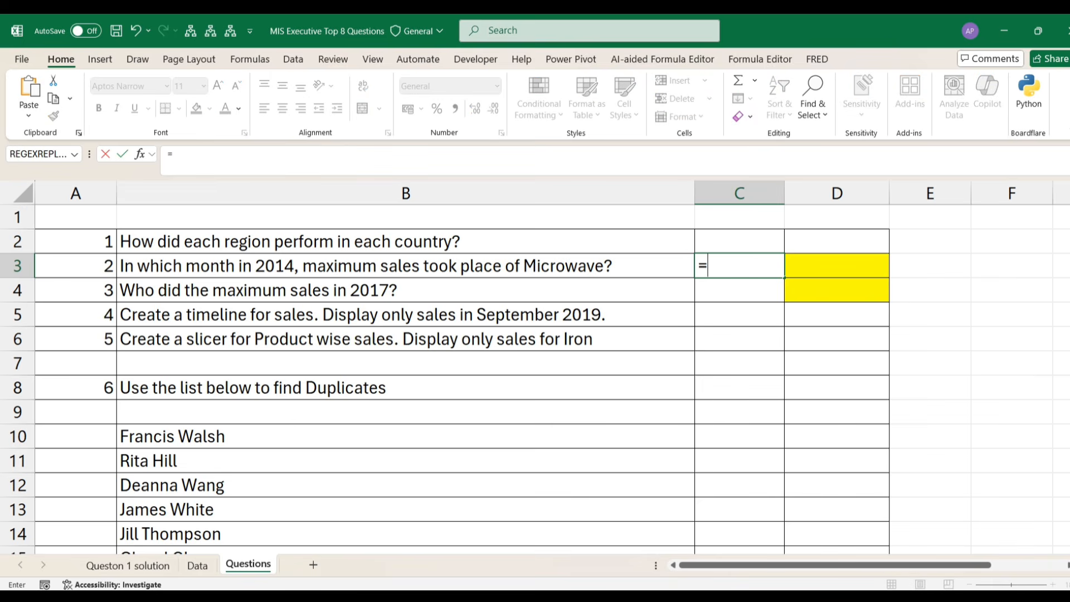
pyautogui.write('sumifs')
pyautogui.press('Tab')
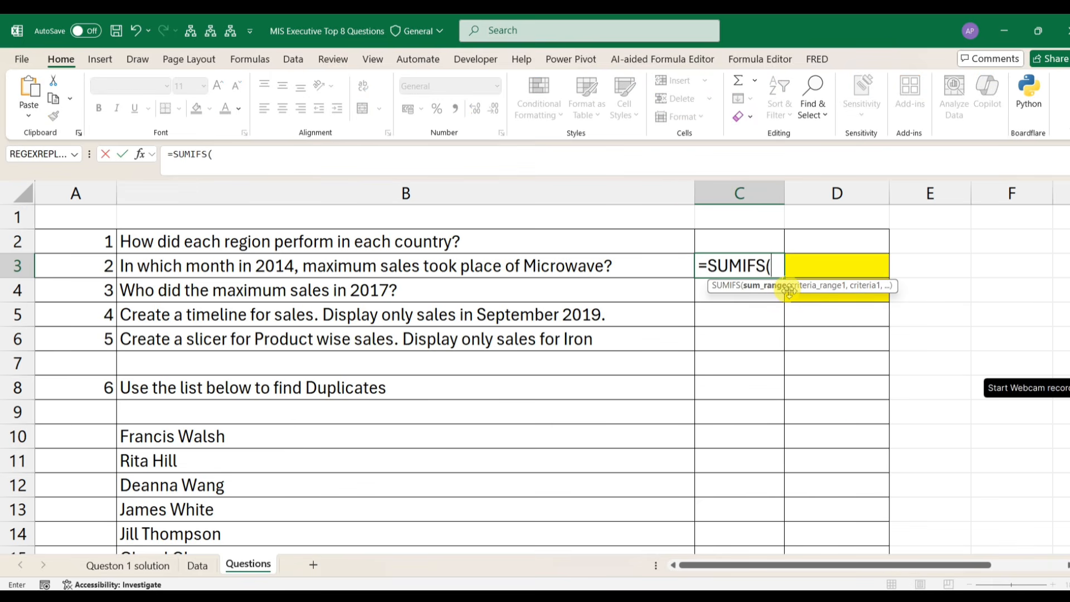
pyautogui.click(168, 567)
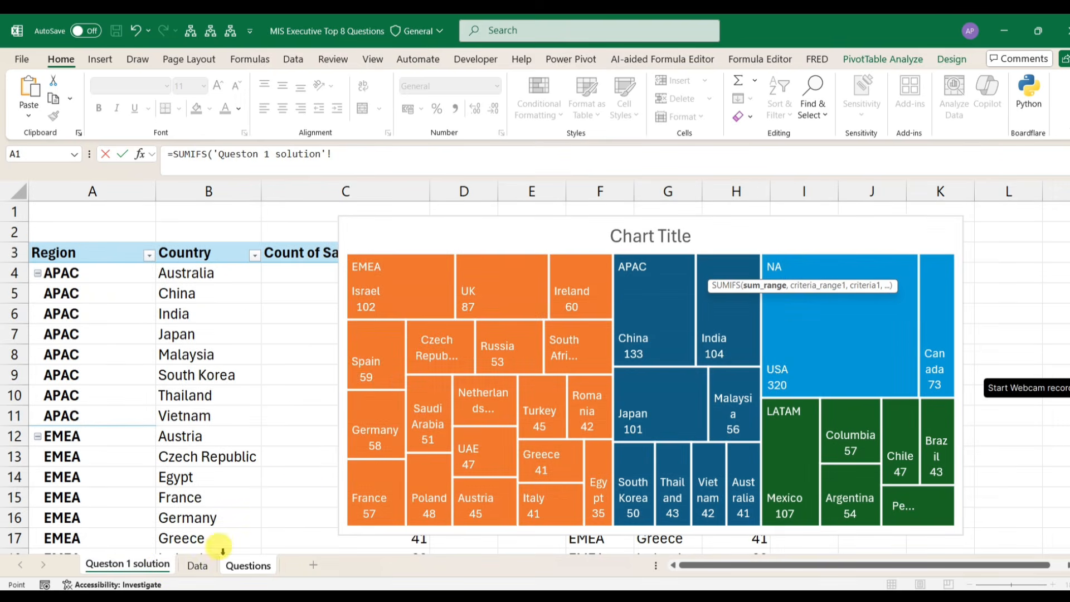
pyautogui.click(198, 566)
pyautogui.click(787, 238)
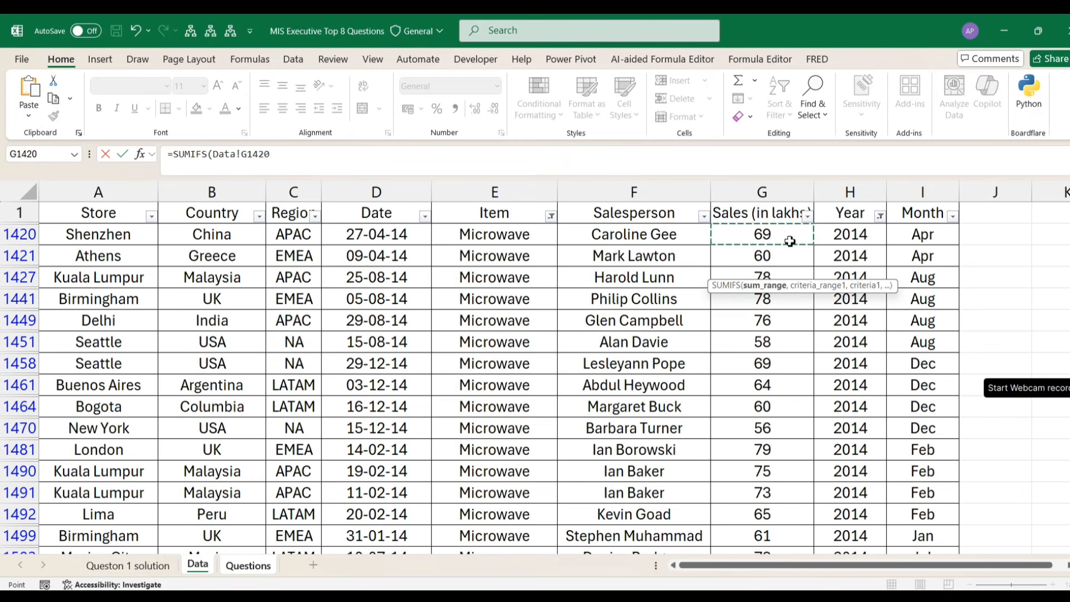
pyautogui.press('Escape')
# Step: Remove the filters from the Data sheet so all its rows are available to the formula
pyautogui.click(198, 565)
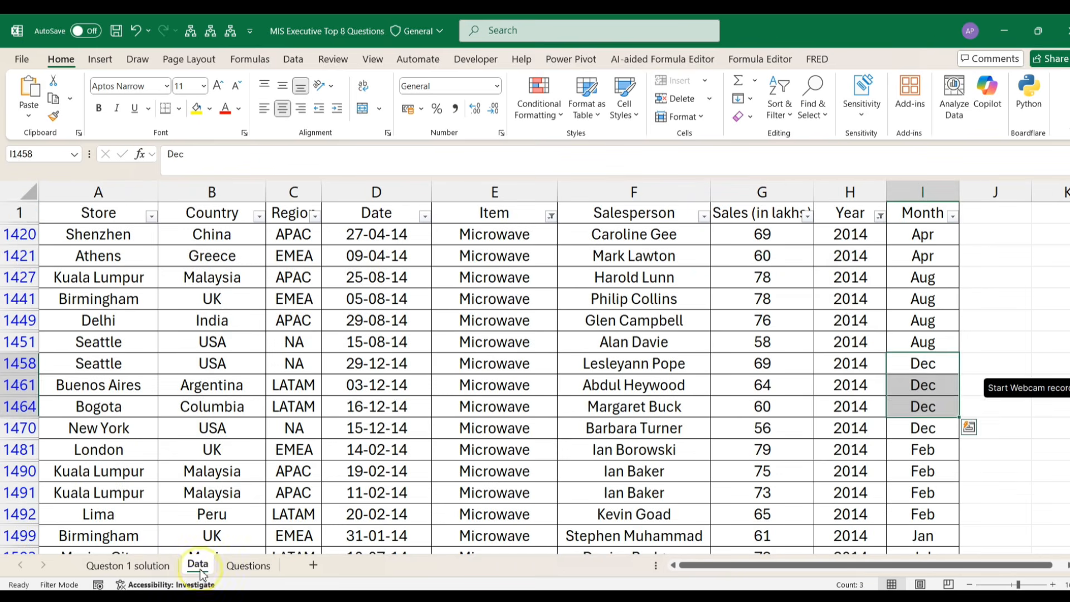
pyautogui.hotkey('ctrl', 'Home')
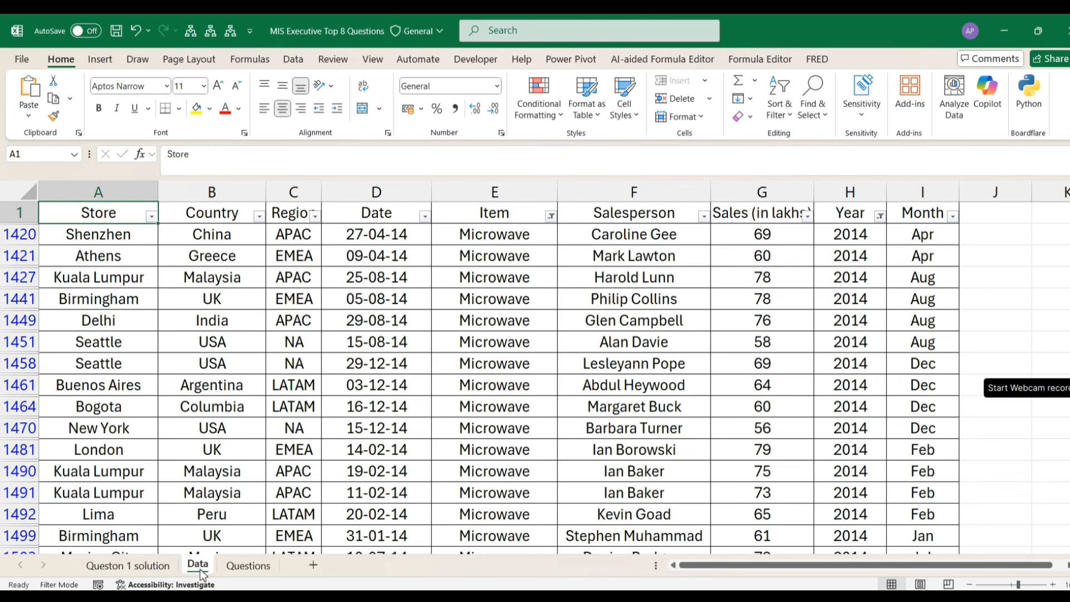
pyautogui.hotkey('ctrl', 'shift', 'l')
pyautogui.press('Down')
pyautogui.press('Right')
pyautogui.press('Right')
pyautogui.press('Right')
pyautogui.press('Right')
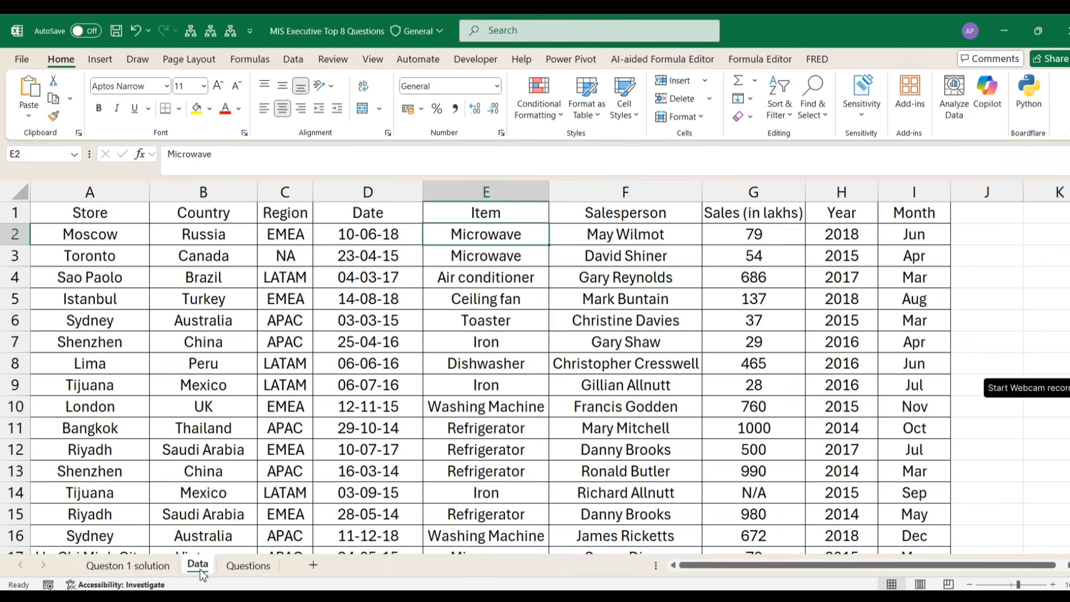
# Step: Start a SUMIFS formula in C3 of the Questions sheet with the sales range Data!G2:G2332 as sum range
pyautogui.click(248, 565)
pyautogui.write('=sum')
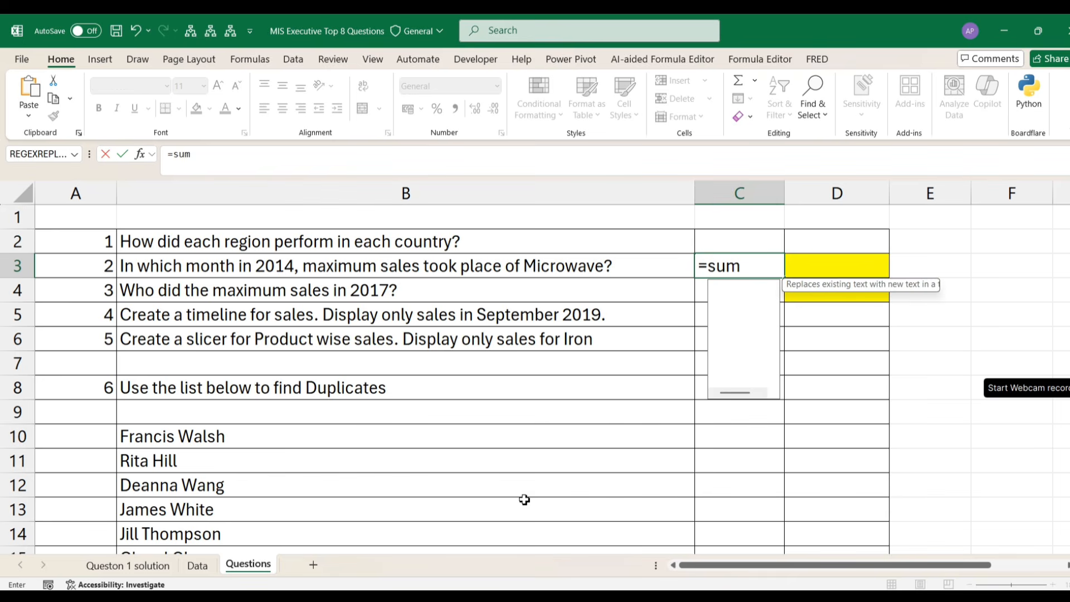
pyautogui.write('ifs')
pyautogui.press('Tab')
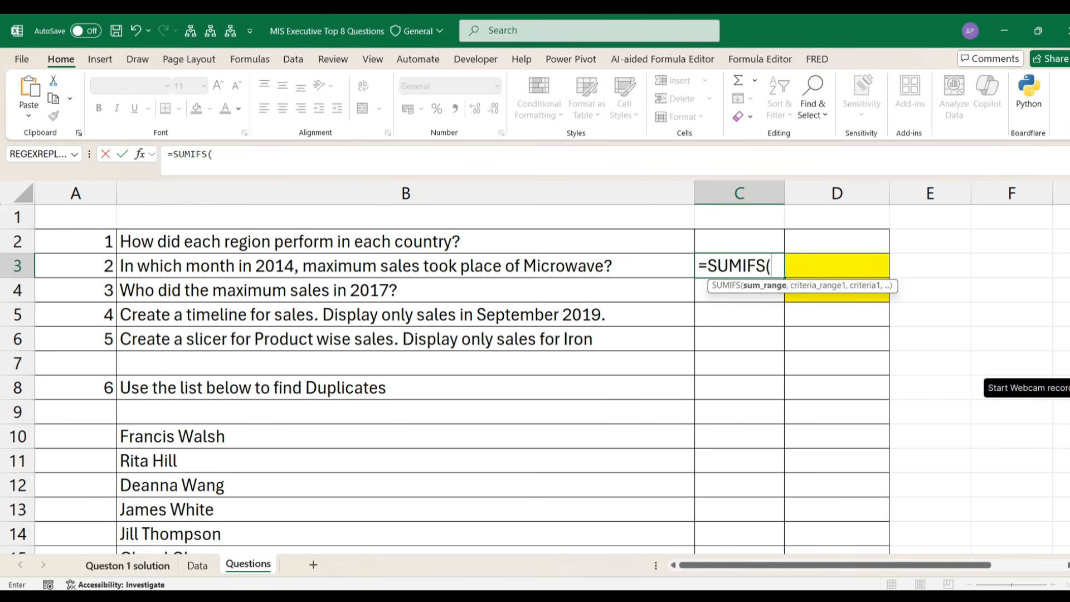
pyautogui.click(207, 572)
pyautogui.click(777, 233)
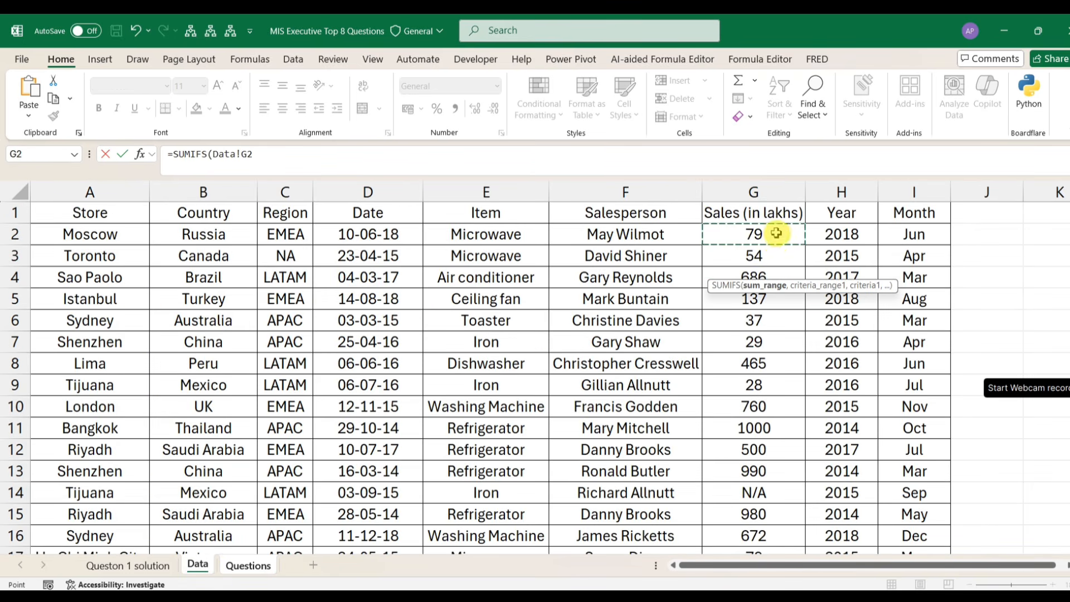
pyautogui.hotkey('ctrl', 'shift', 'Down')
pyautogui.write(',')
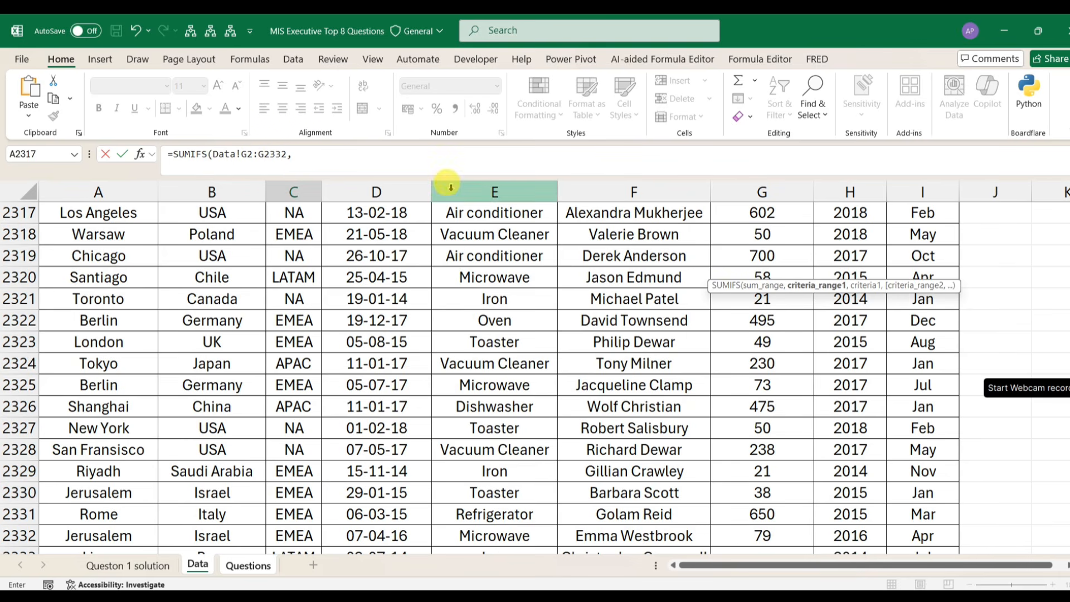
# Step: Add the Year column range Data!H2:H2340 as the first criteria range of the SUMIFS formula
pyautogui.click(245, 280)
pyautogui.hotkey('ctrl', 'Up')
pyautogui.press('Right')
pyautogui.press('Right')
pyautogui.press('Right')
pyautogui.press('Right')
pyautogui.press('Right')
pyautogui.press('Right')
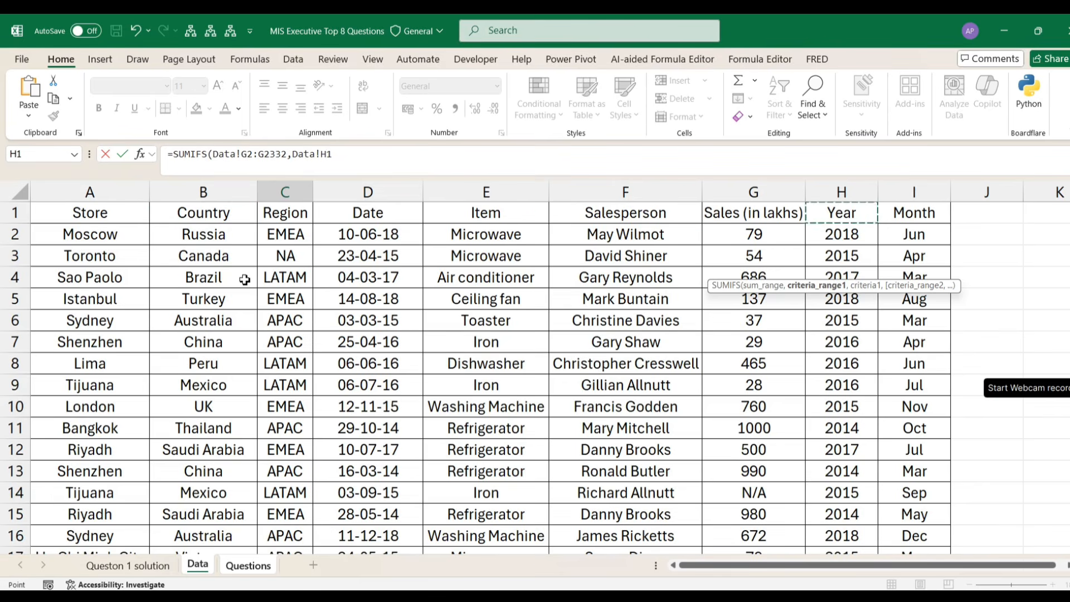
pyautogui.press('Down')
pyautogui.hotkey('ctrl', 'shift', 'Down')
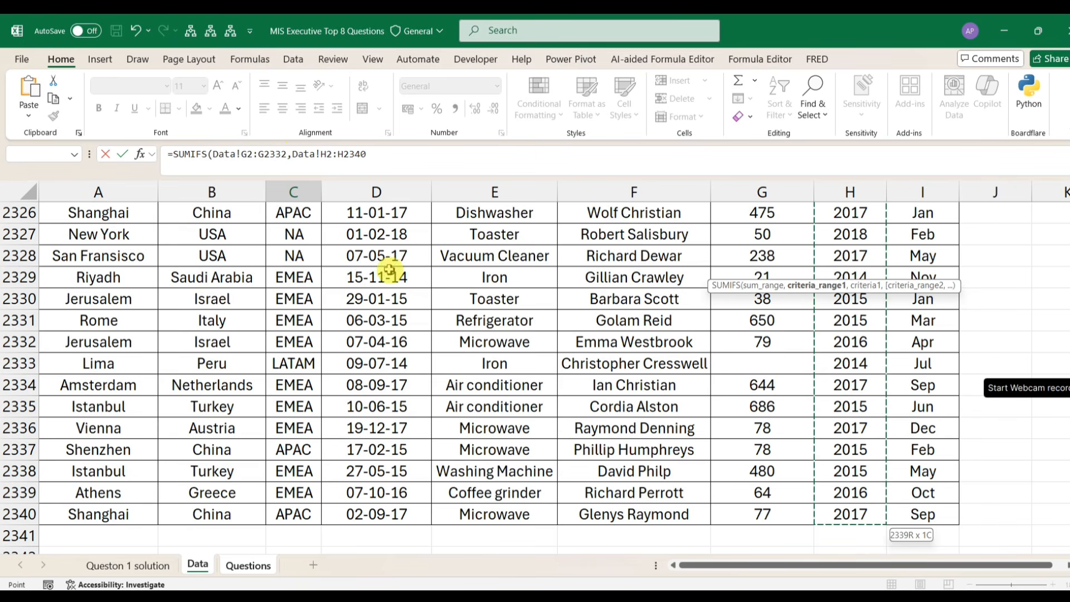
# Step: Correct the SUMIFS sum range to Data!G2:G2340 so it matches the length of the Year range
pyautogui.click(285, 158)
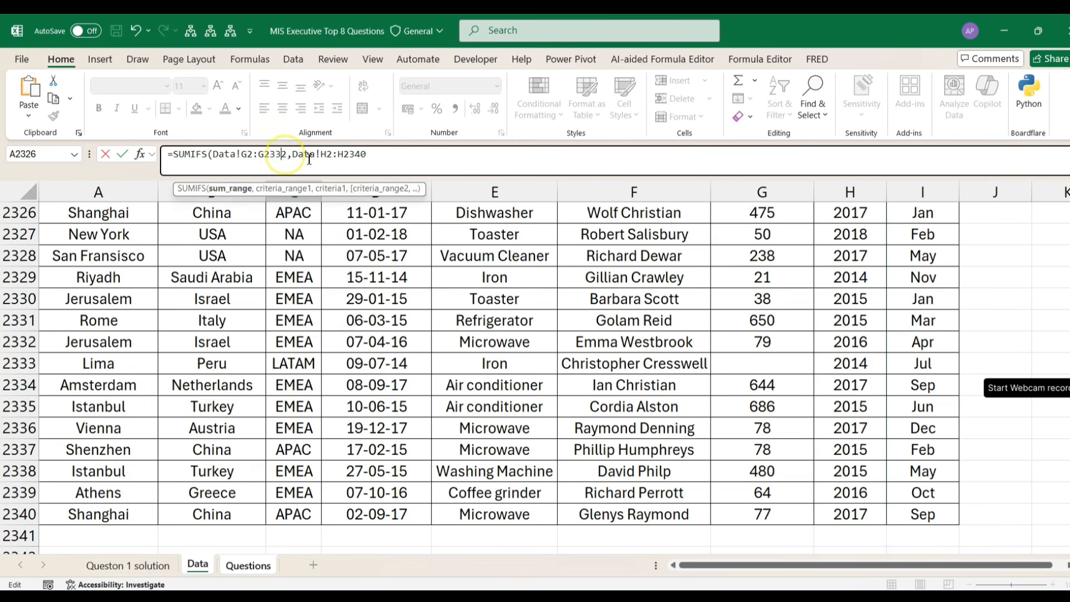
pyautogui.click(320, 156)
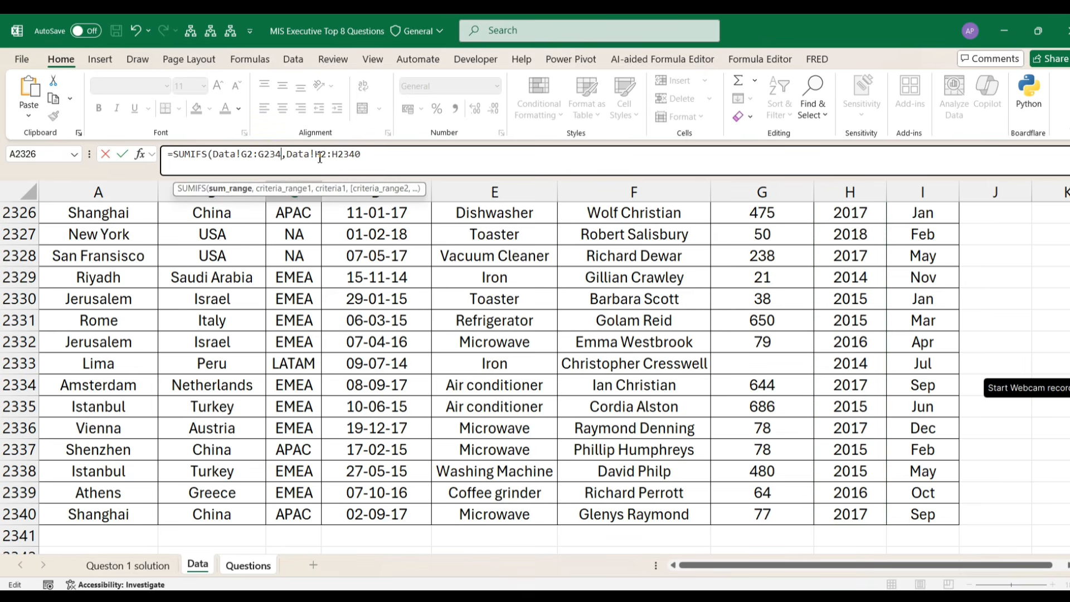
pyautogui.press('Left')
pyautogui.press('Left')
pyautogui.press('Left')
pyautogui.press('Left')
pyautogui.press('Left')
pyautogui.press('Left')
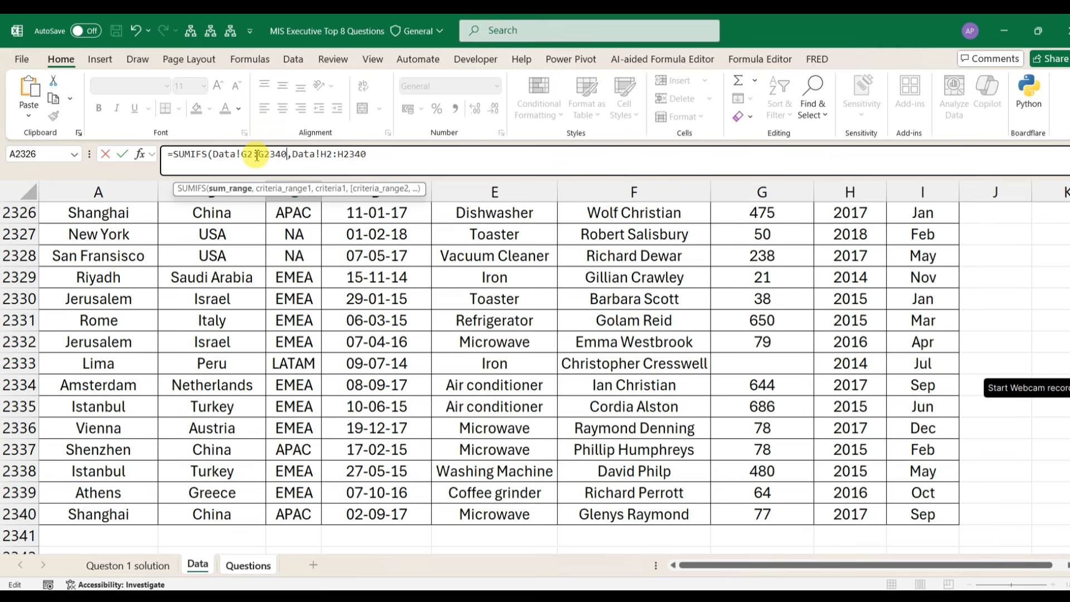
# Step: Enter 2014 as the criterion for the Year range in the SUMIFS formula
pyautogui.click(384, 159)
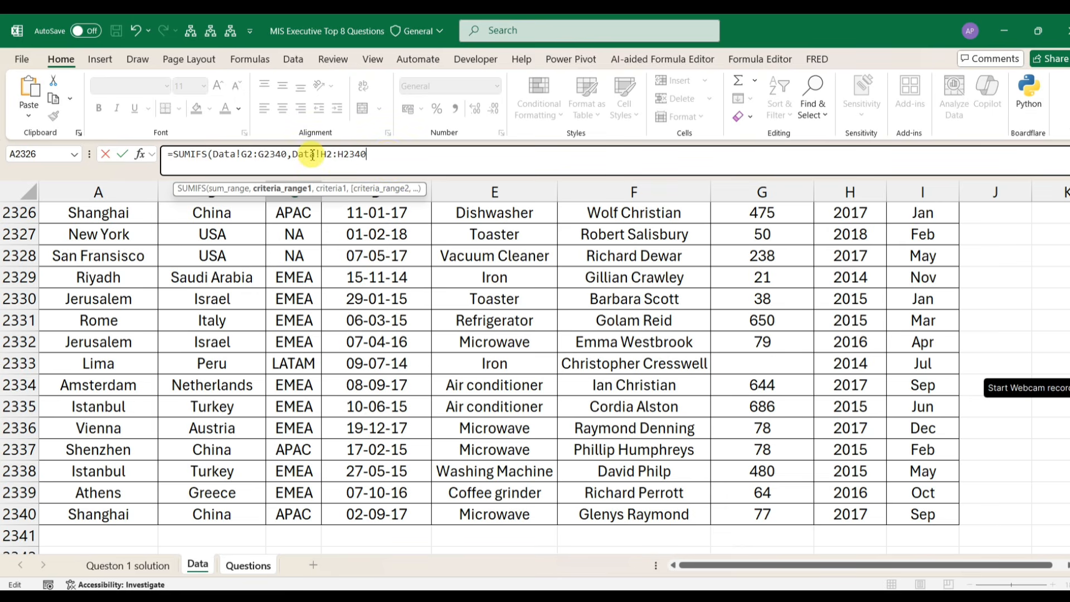
pyautogui.write(',20')
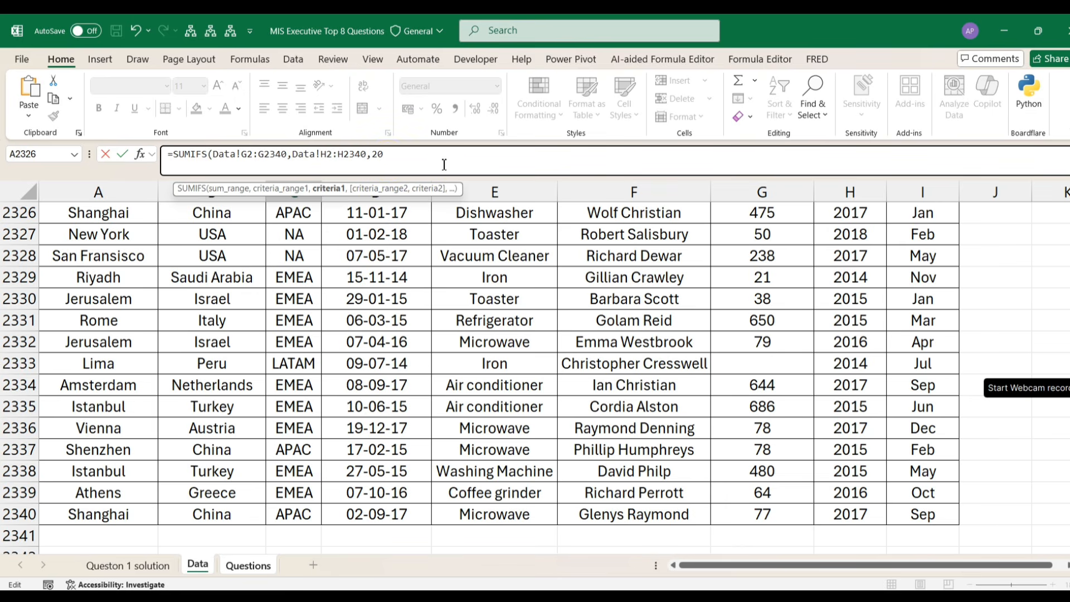
pyautogui.write('14,')
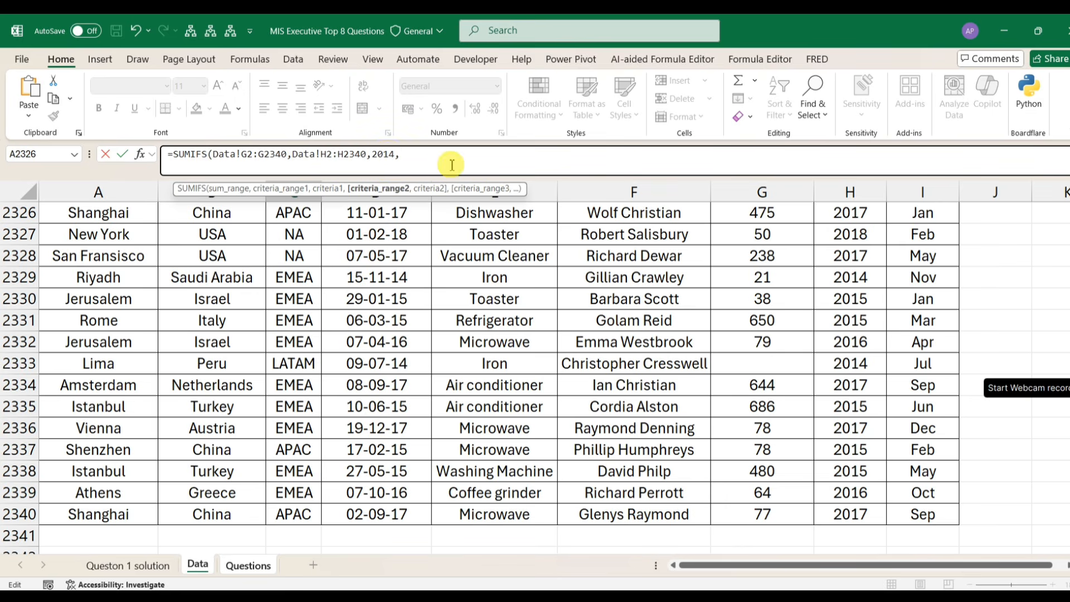
# Step: Add the Item column range Data!E2:E2340 to the SUMIFS formula with "Microwave" as its criterion
pyautogui.click(524, 281)
pyautogui.hotkey('ctrl', 'Up')
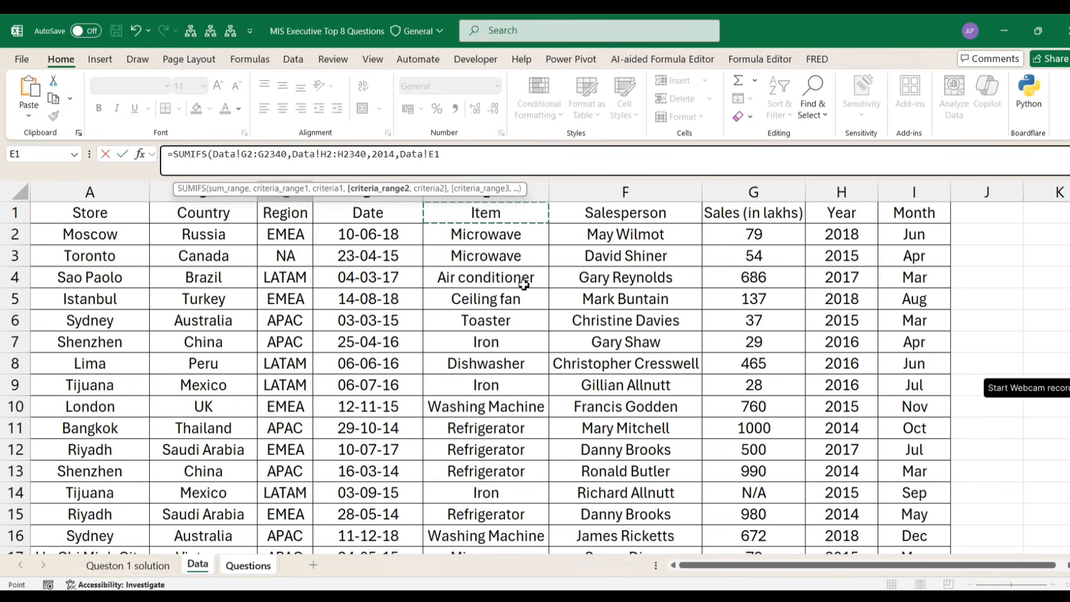
pyautogui.press('Right')
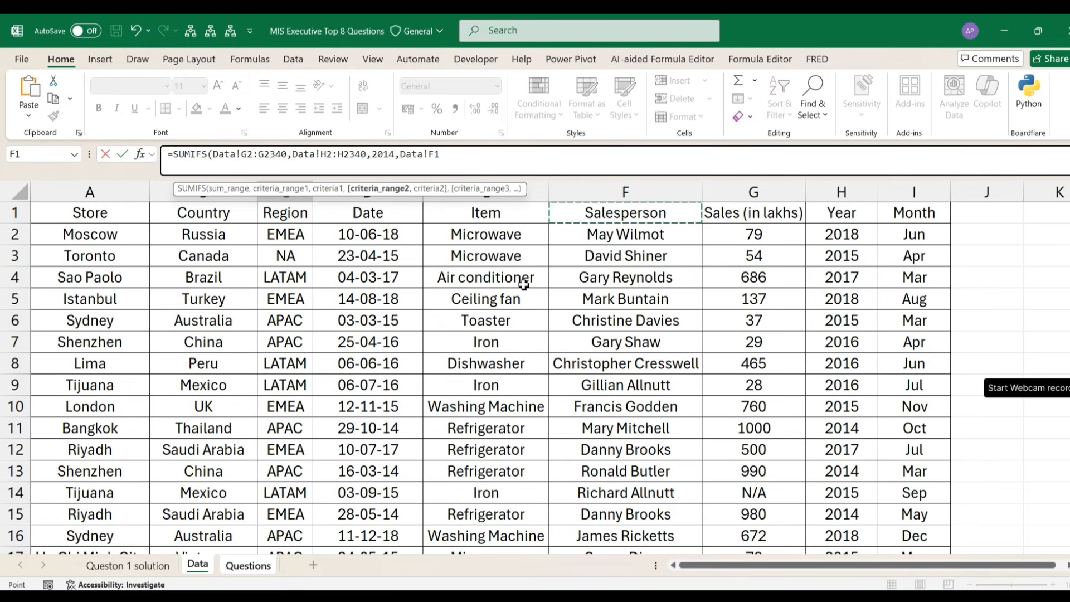
pyautogui.press('Down')
pyautogui.press('Left')
pyautogui.hotkey('ctrl', 'shift', 'Down')
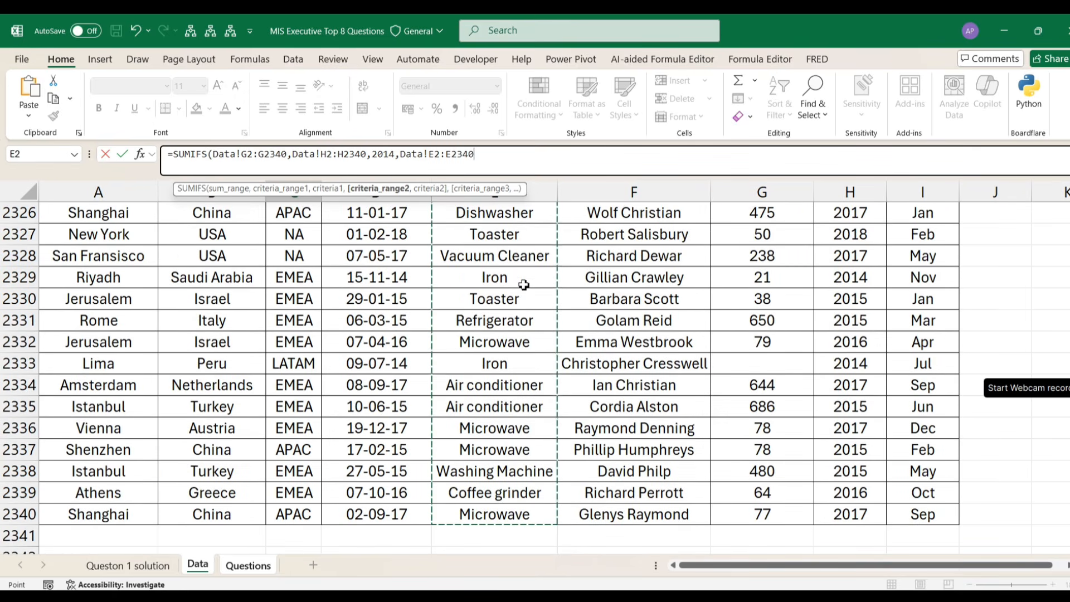
pyautogui.write(',"Micr')
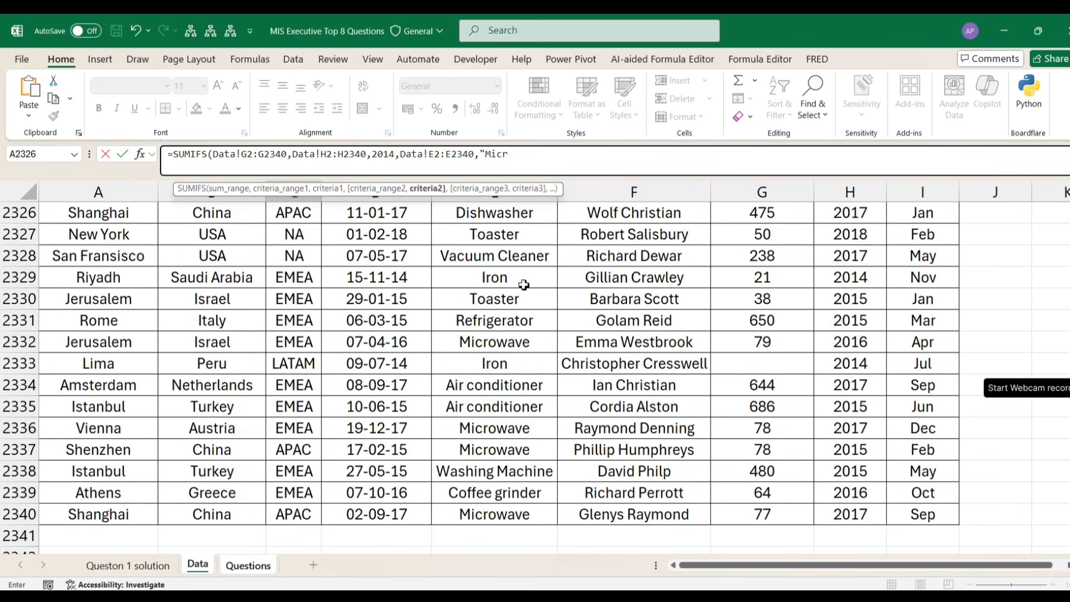
pyautogui.write('owave",')
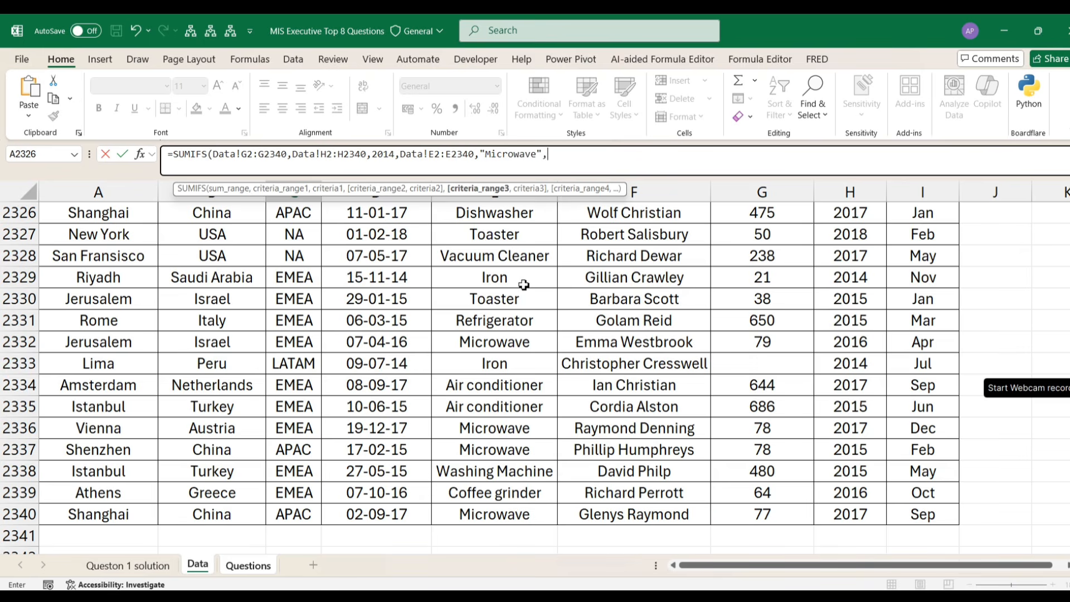
# Step: Add the Month column range Data!I2:I2340 as the third criteria range of the SUMIFS formula
pyautogui.scroll(12, 524, 285)
pyautogui.click(852, 254)
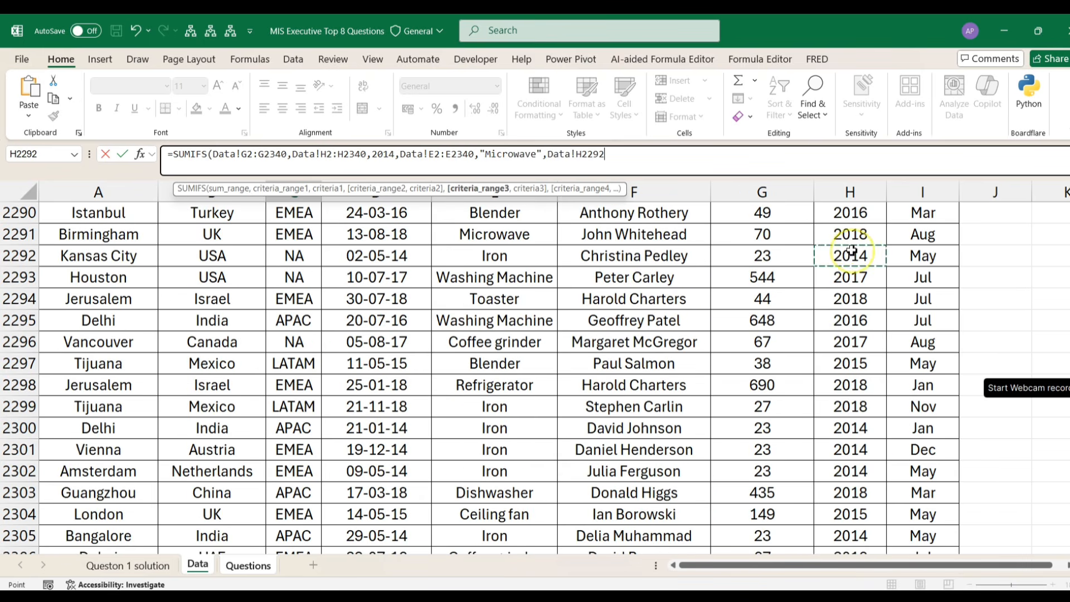
pyautogui.hotkey('ctrl', 'Up')
pyautogui.press('Right')
pyautogui.press('Down')
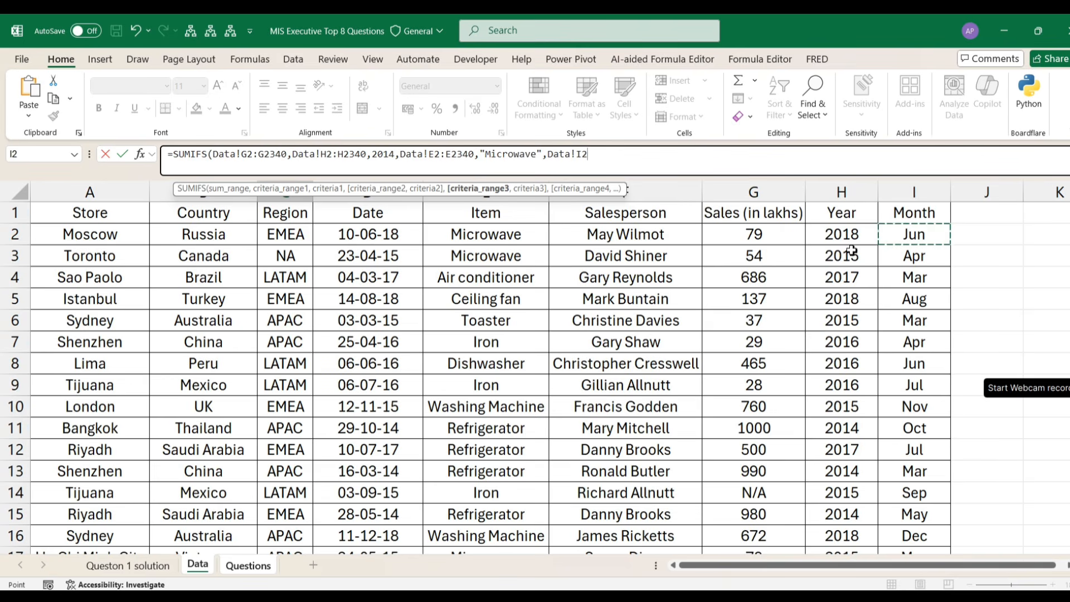
pyautogui.hotkey('ctrl', 'shift', 'Down')
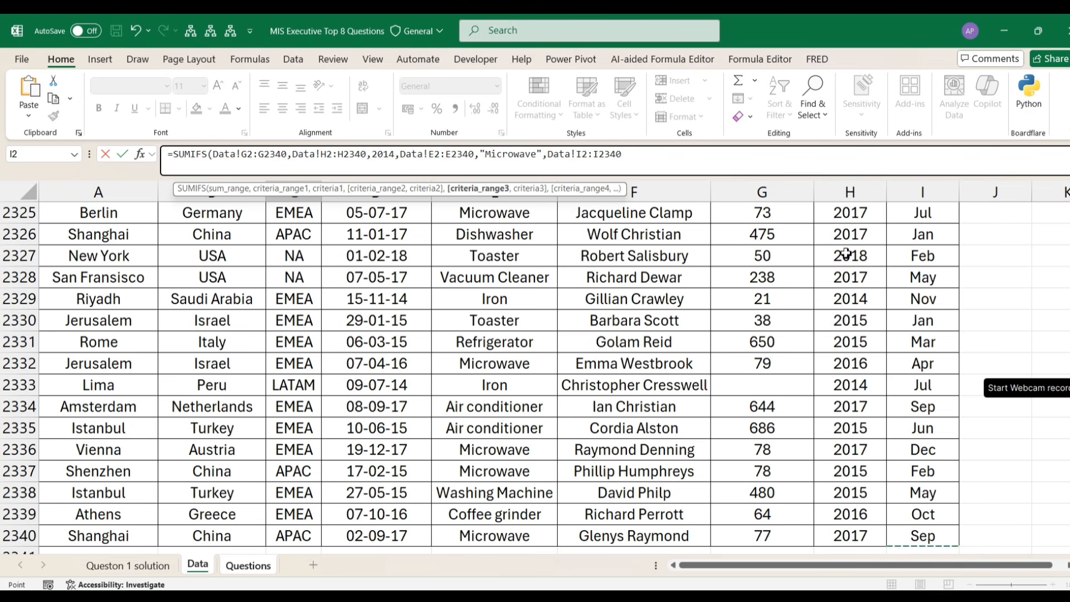
pyautogui.write(',')
# Step: Use UNIQUE(Data!I2:I2340) as the third criterion, commit the SUMIFS formula in C3 and review the spilled monthly totals
pyautogui.write('uniq')
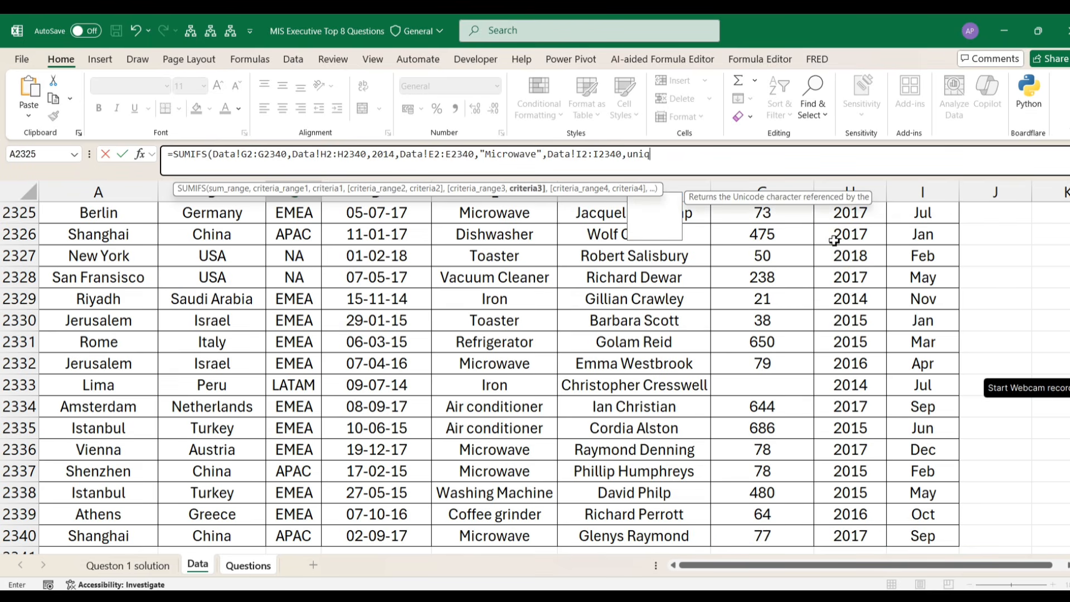
pyautogui.press('Tab')
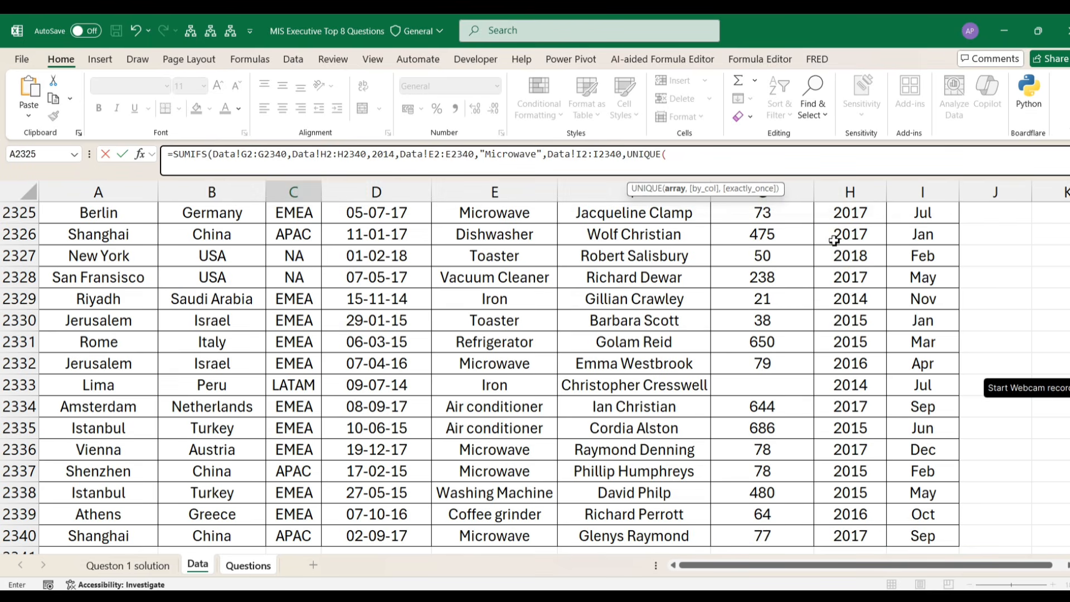
pyautogui.click(900, 247)
pyautogui.hotkey('ctrl', 'Up')
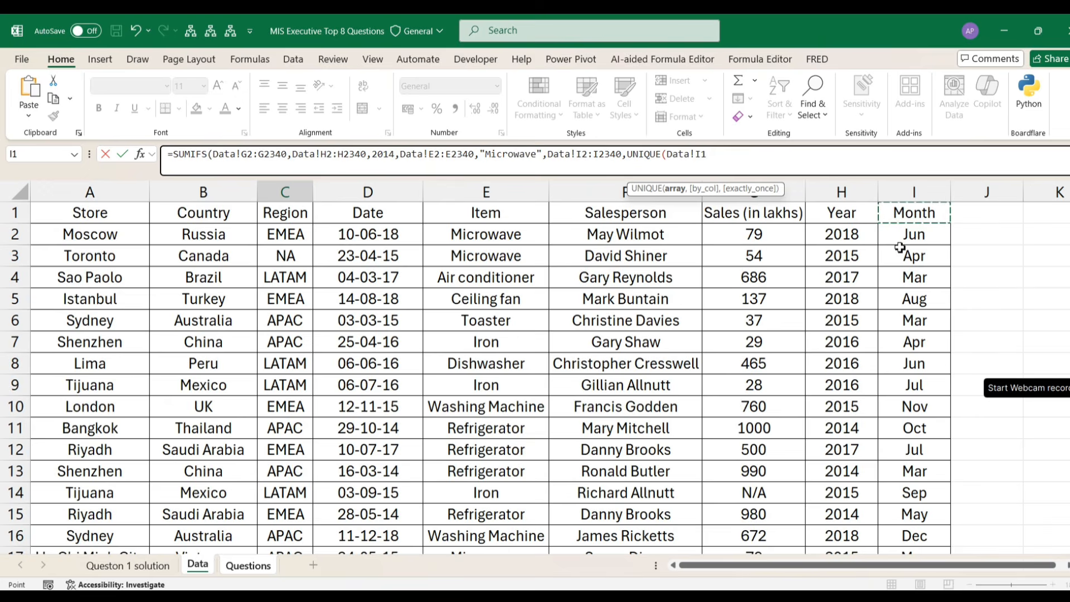
pyautogui.hotkey('ctrl', 'shift', 'Down')
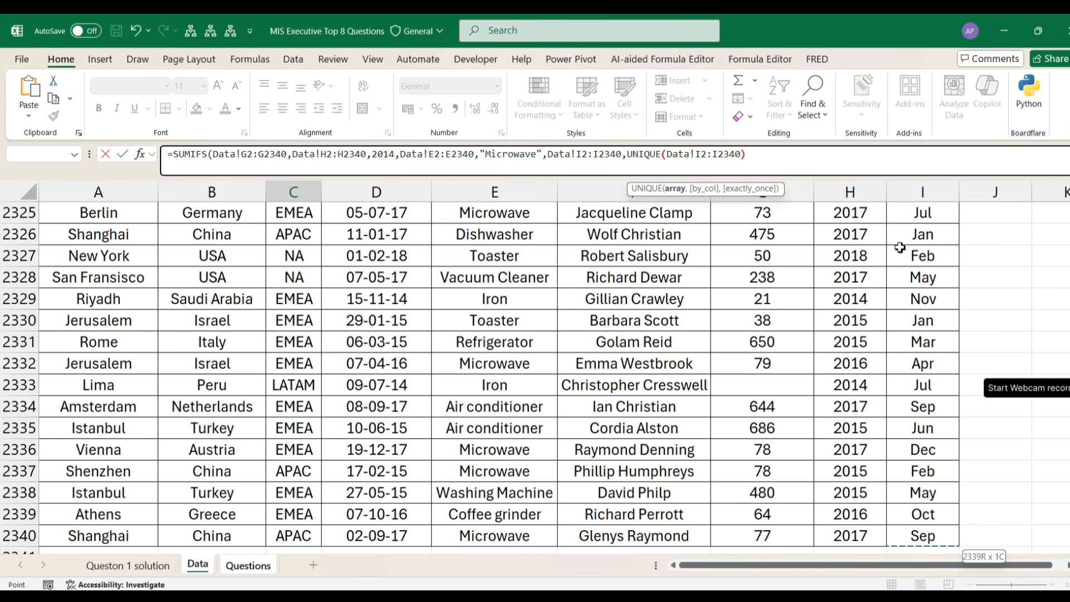
pyautogui.press('Return')
pyautogui.press('Up')
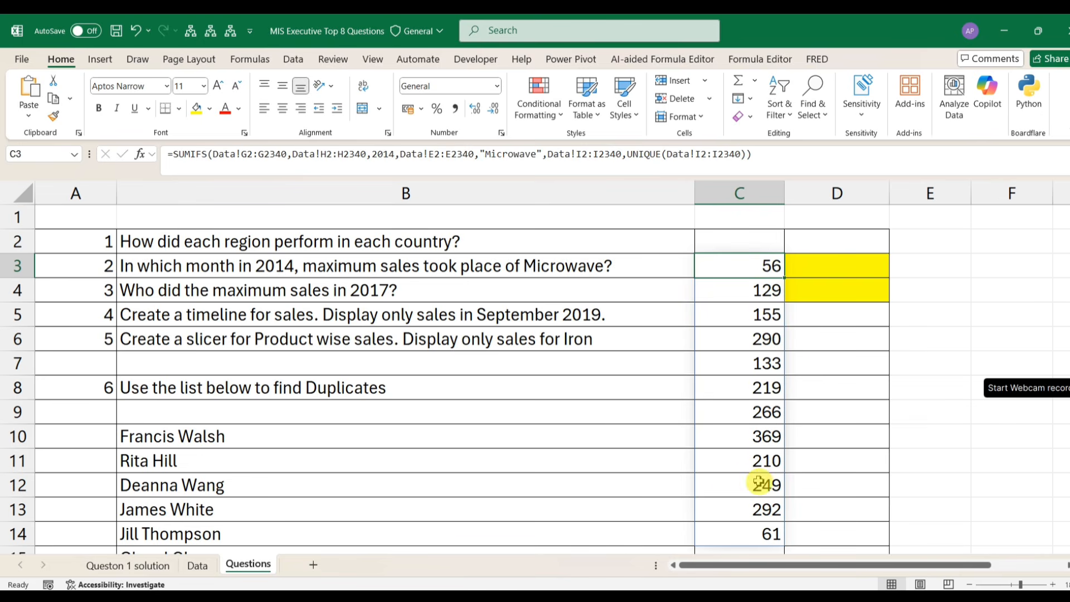
pyautogui.scroll(-2, 758, 518)
pyautogui.scroll(2, 755, 469)
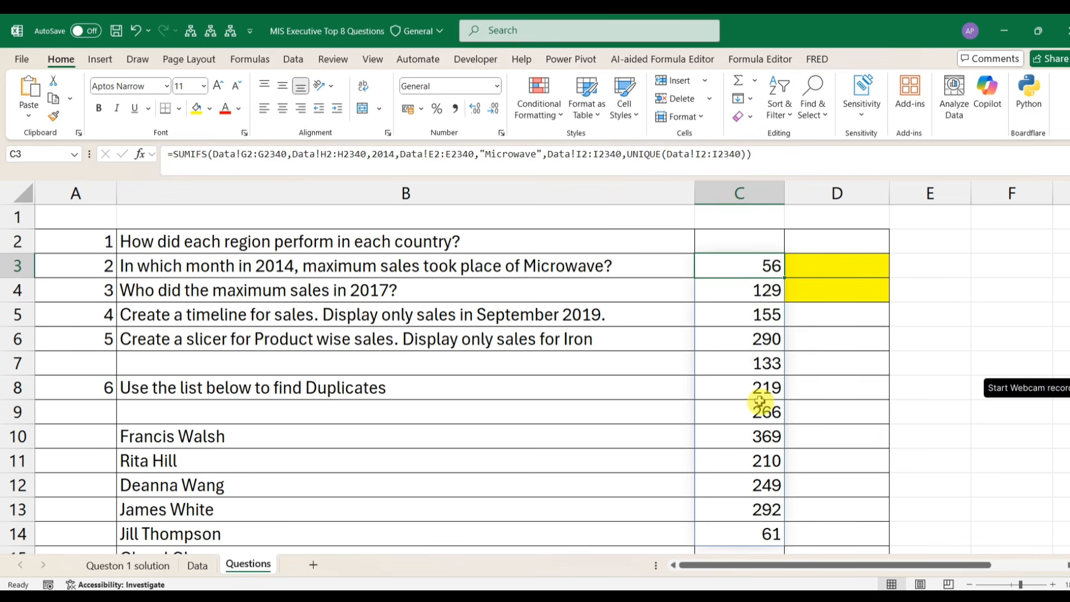
# Step: Wrap the C3 formula in INDEX with UNIQUE(Data!I2:I2340) as its array argument
pyautogui.click(177, 160)
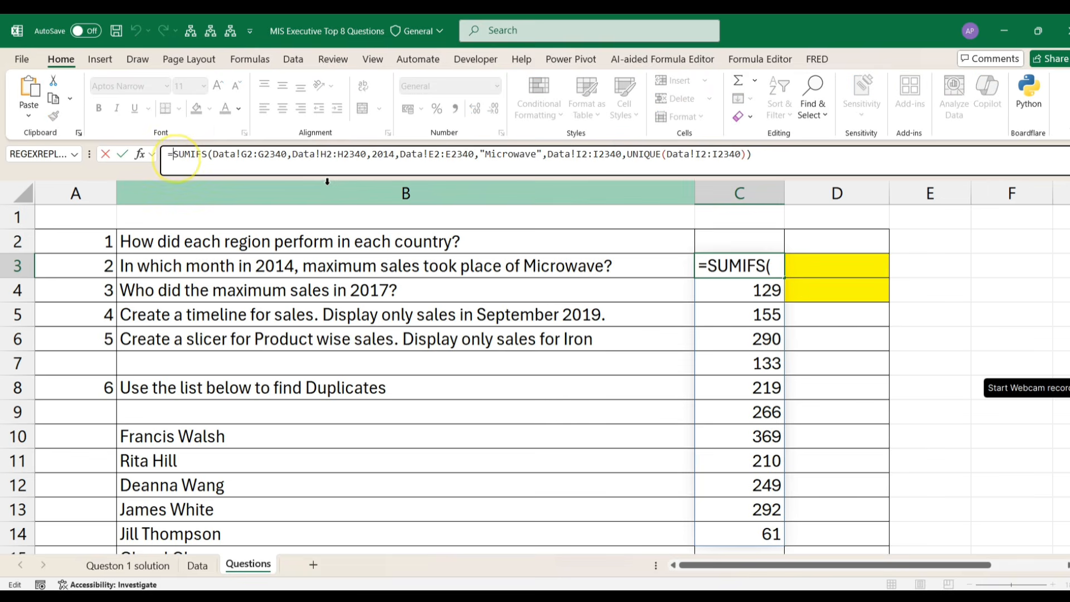
pyautogui.write('inde')
pyautogui.press('Tab')
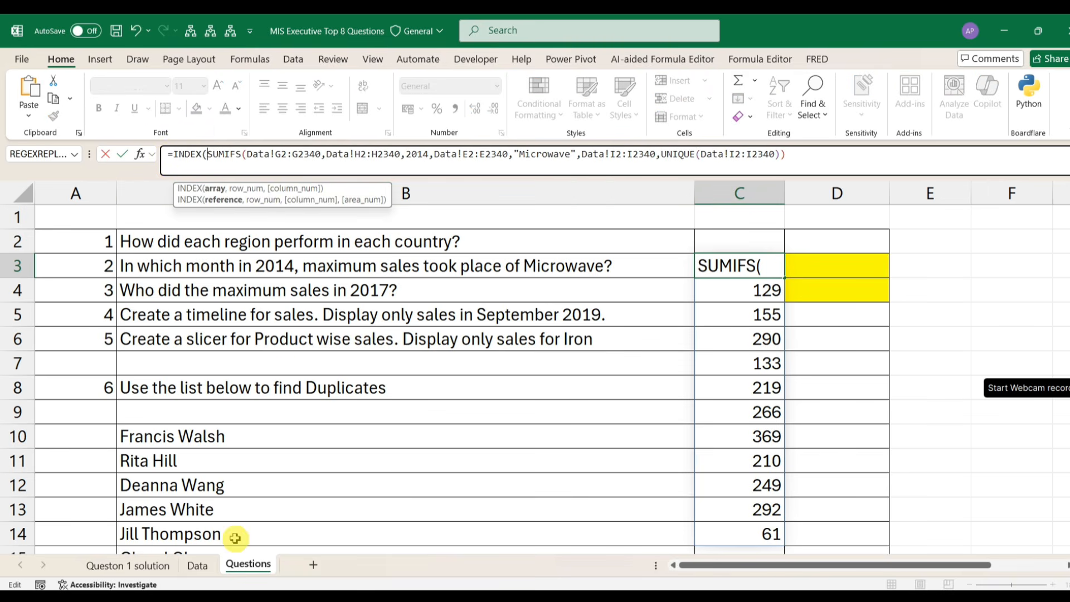
pyautogui.write('iqu')
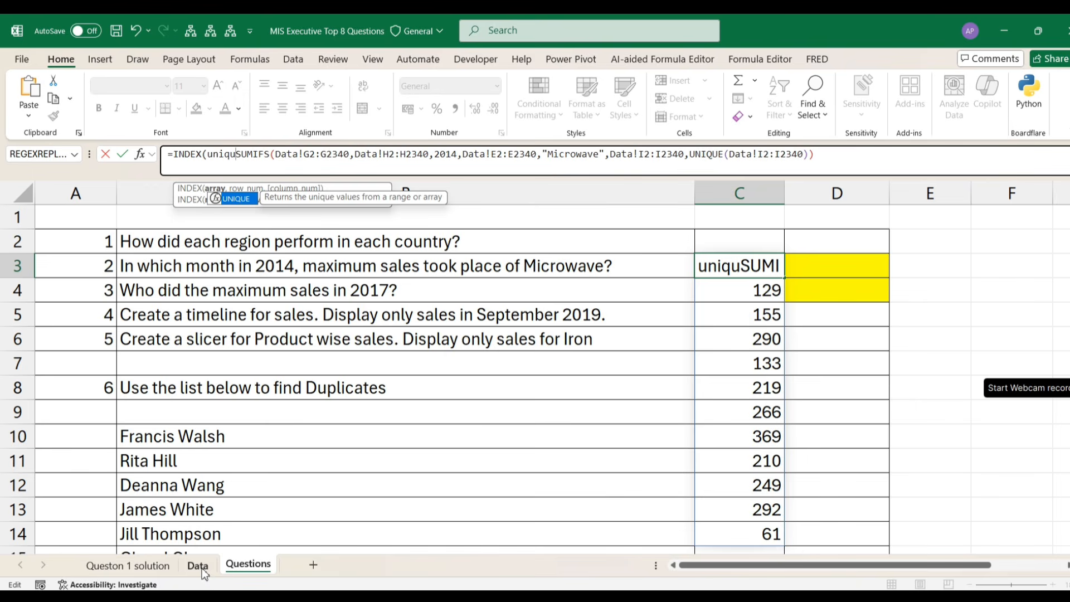
pyautogui.press('Tab')
pyautogui.click(197, 566)
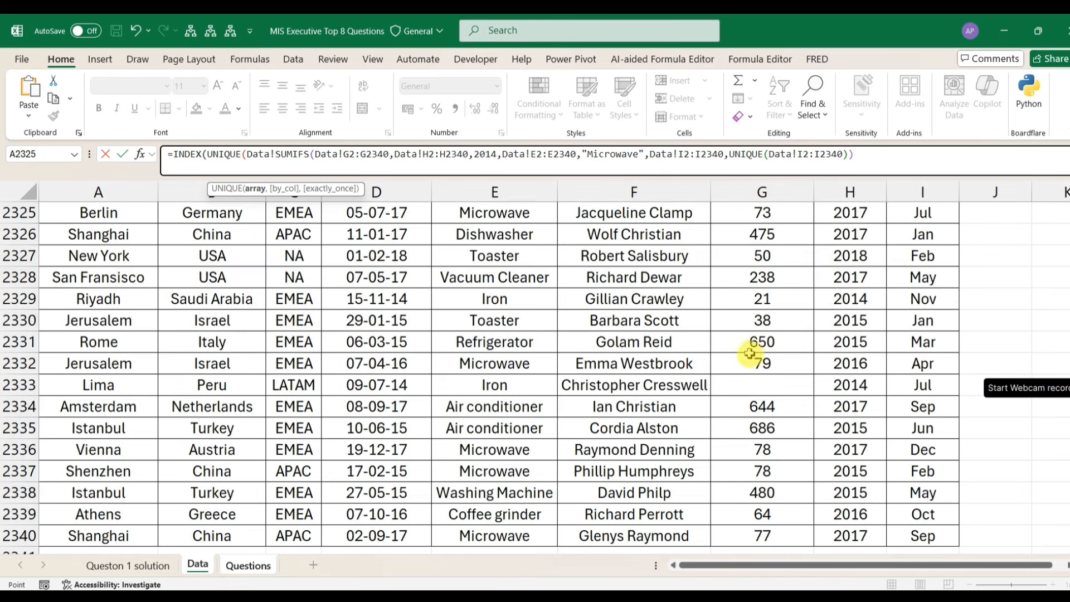
pyautogui.hotkey('ctrl', 'Up')
pyautogui.press('Down')
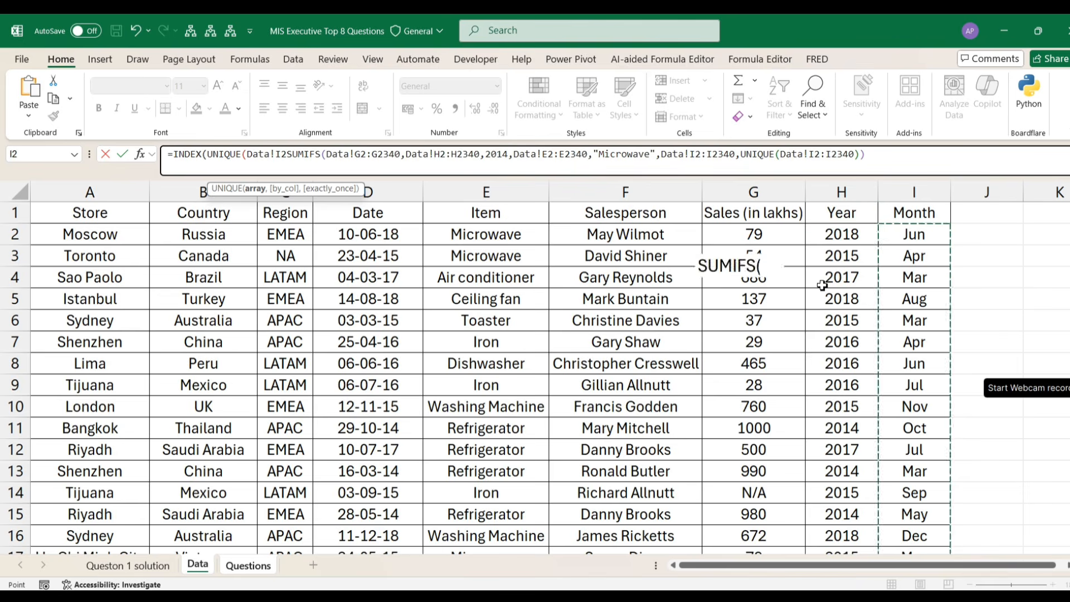
pyautogui.hotkey('ctrl', 'shift', 'Down')
pyautogui.write('),')
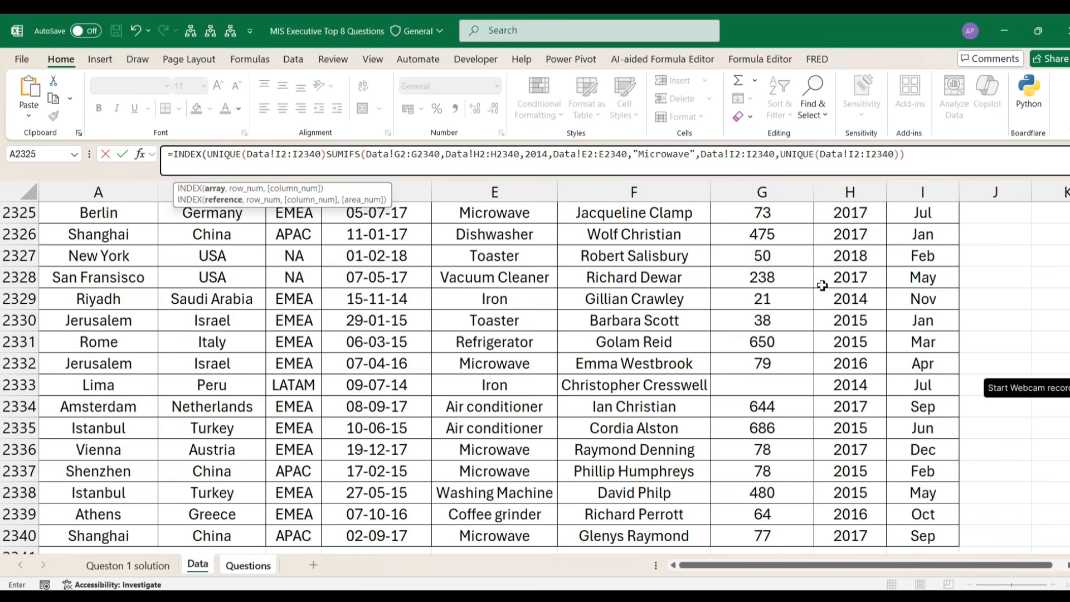
# Step: Add MATCH as the INDEX row number, with MAX of the copied SUMIFS expression as its lookup value
pyautogui.write('match')
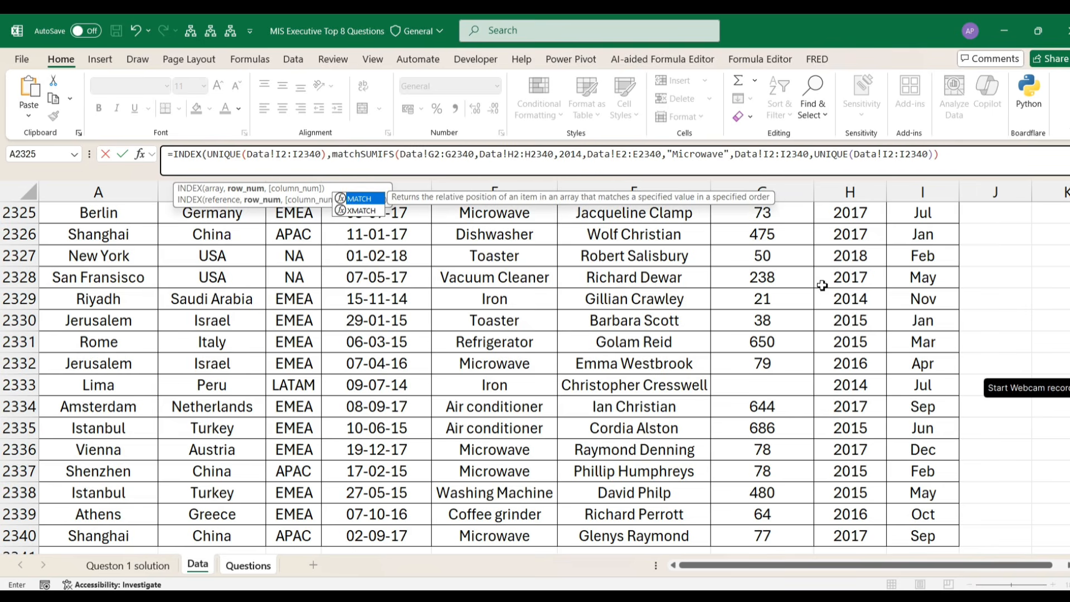
pyautogui.press('Tab')
pyautogui.write('max')
pyautogui.press('Tab')
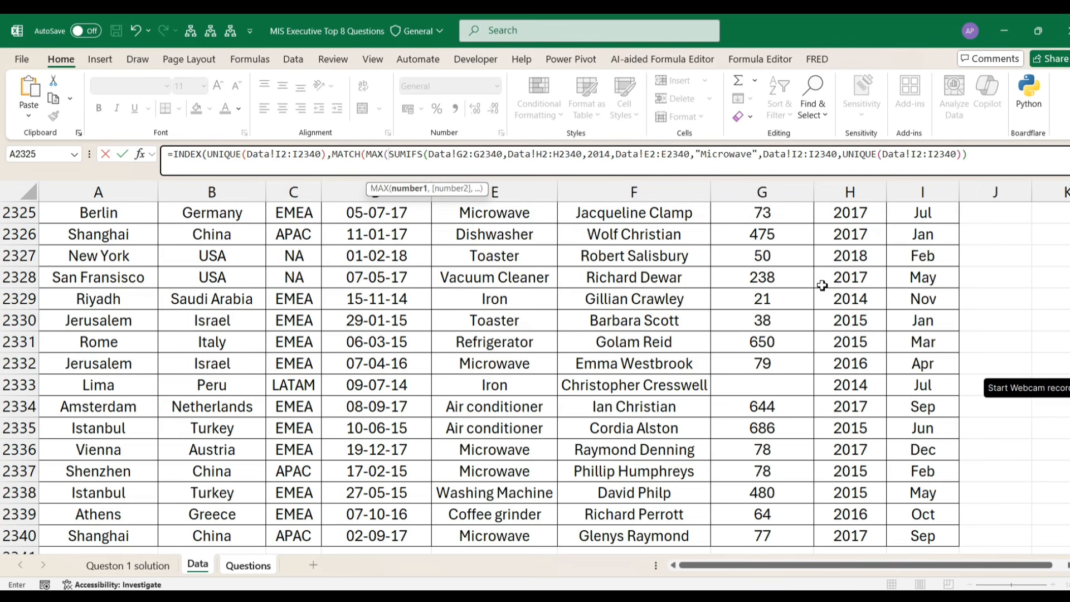
pyautogui.moveTo(391, 155); pyautogui.dragTo(996, 163)
pyautogui.click(973, 160)
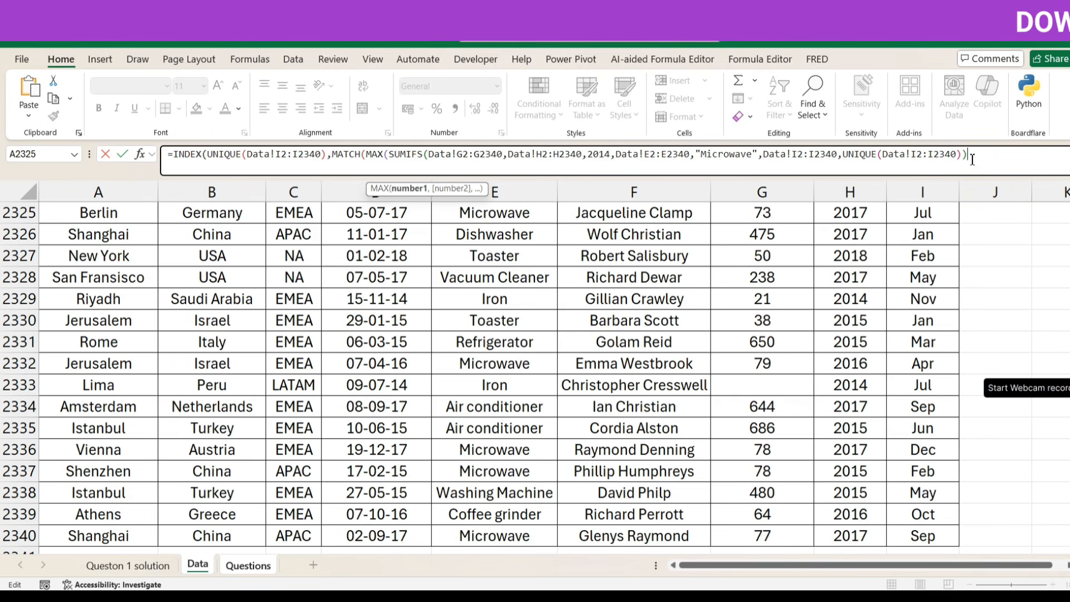
pyautogui.write(')')
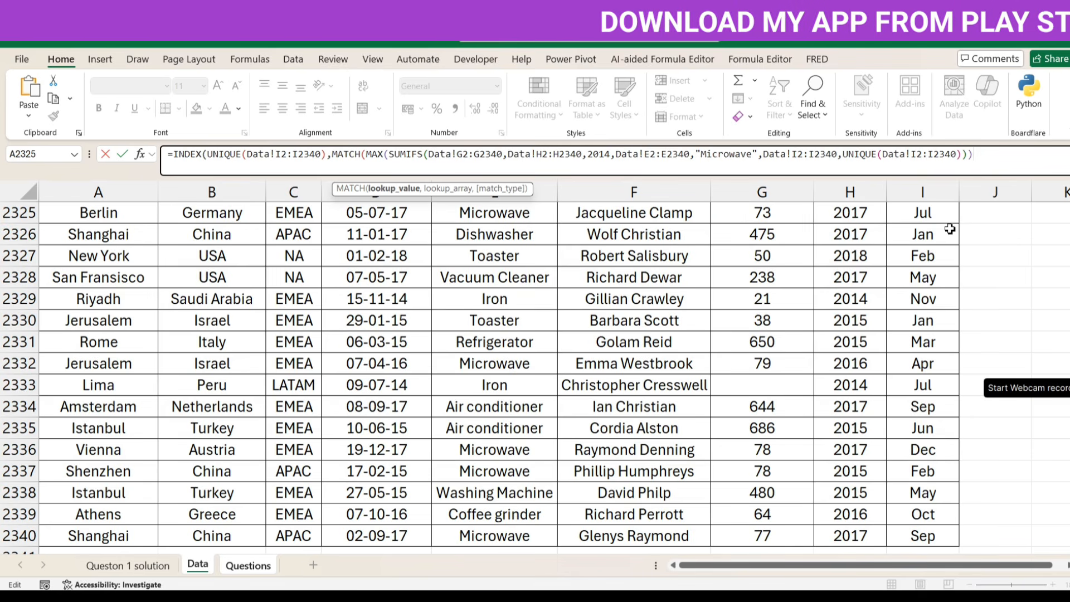
# Step: Paste the same SUMIFS expression as the MATCH lookup array, set match type 0 and column number 1, and commit the formula in C3
pyautogui.write(',')
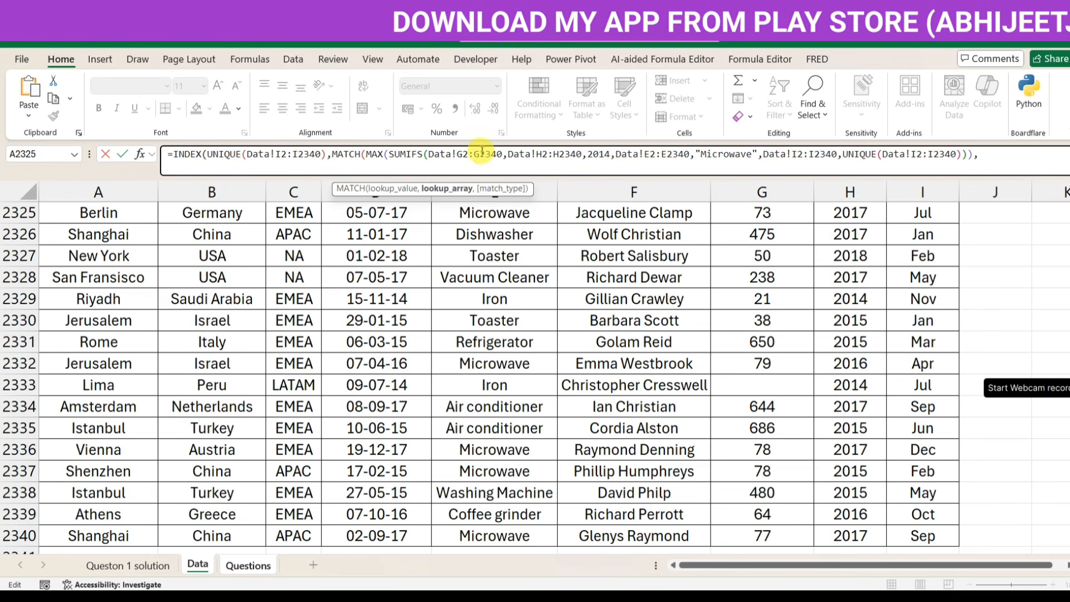
pyautogui.hotkey('ctrl', 'v')
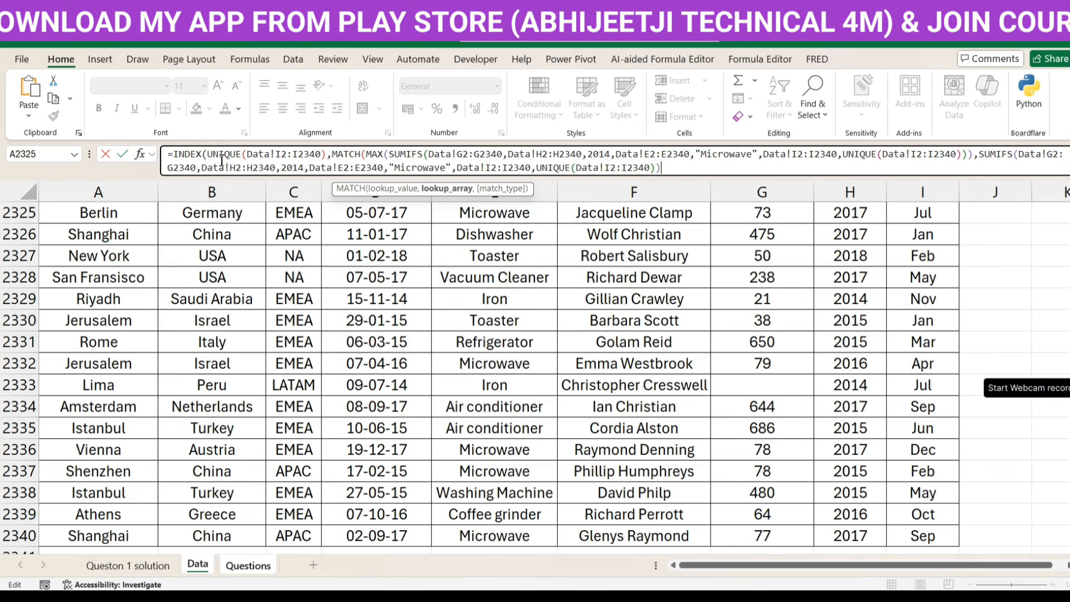
pyautogui.write(',0')
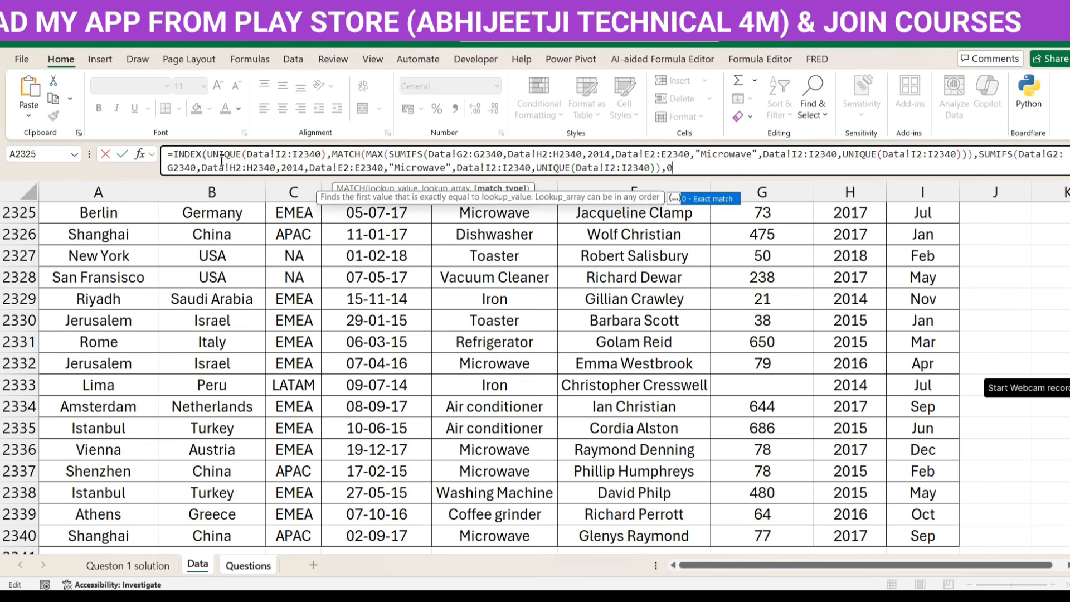
pyautogui.write('),1')
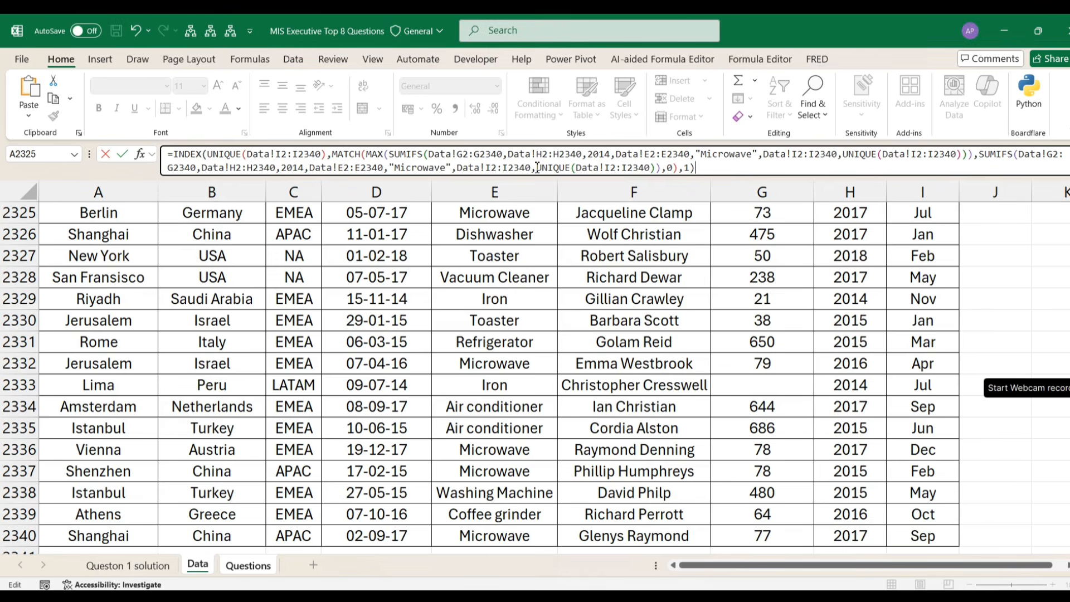
pyautogui.press('Return')
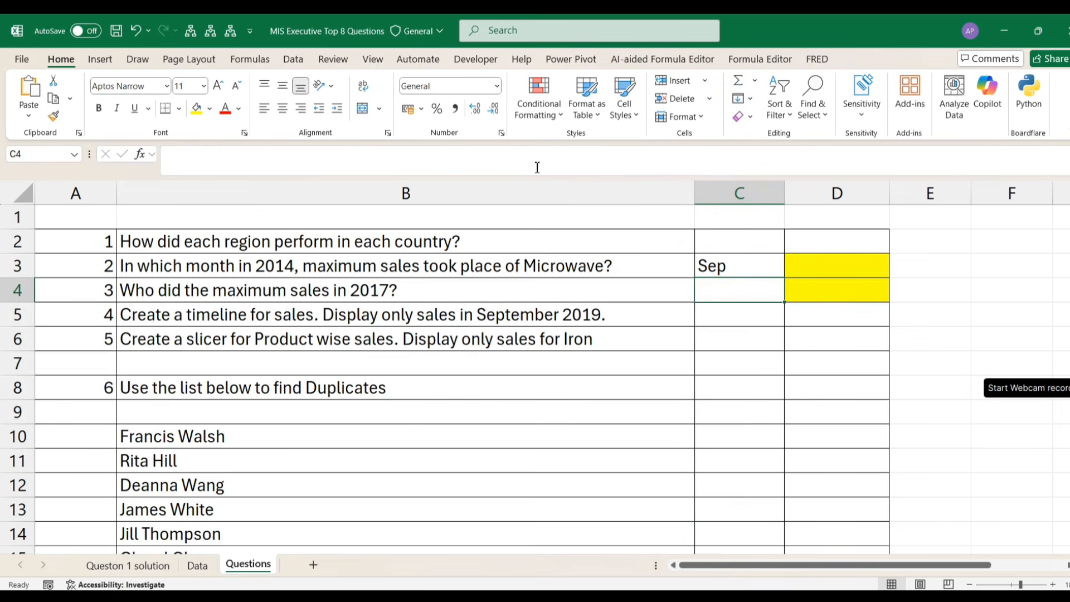
pyautogui.press('Up')
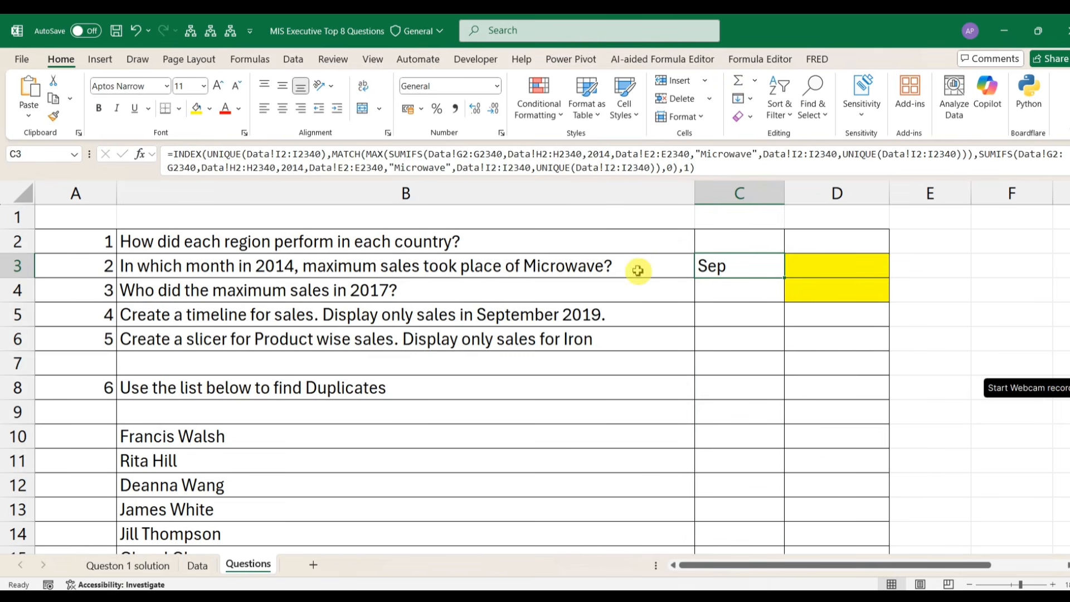
# Step: Create a PivotTable on a new worksheet from the full data range on the Data sheet
pyautogui.click(157, 566)
pyautogui.click(197, 565)
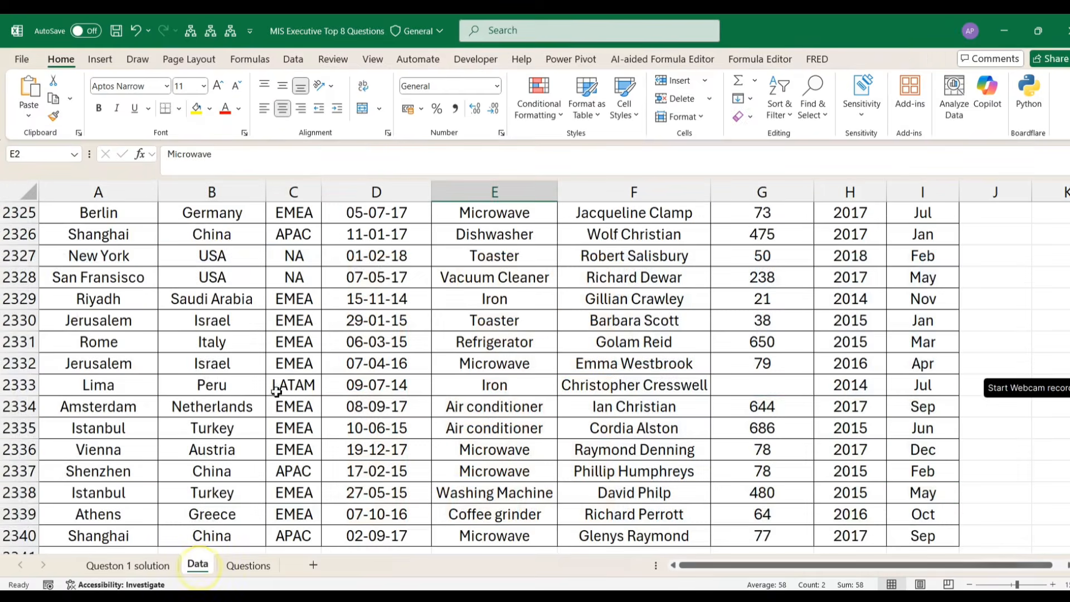
pyautogui.scroll(13, 211, 220)
pyautogui.click(214, 220)
pyautogui.hotkey('ctrl', 'Up')
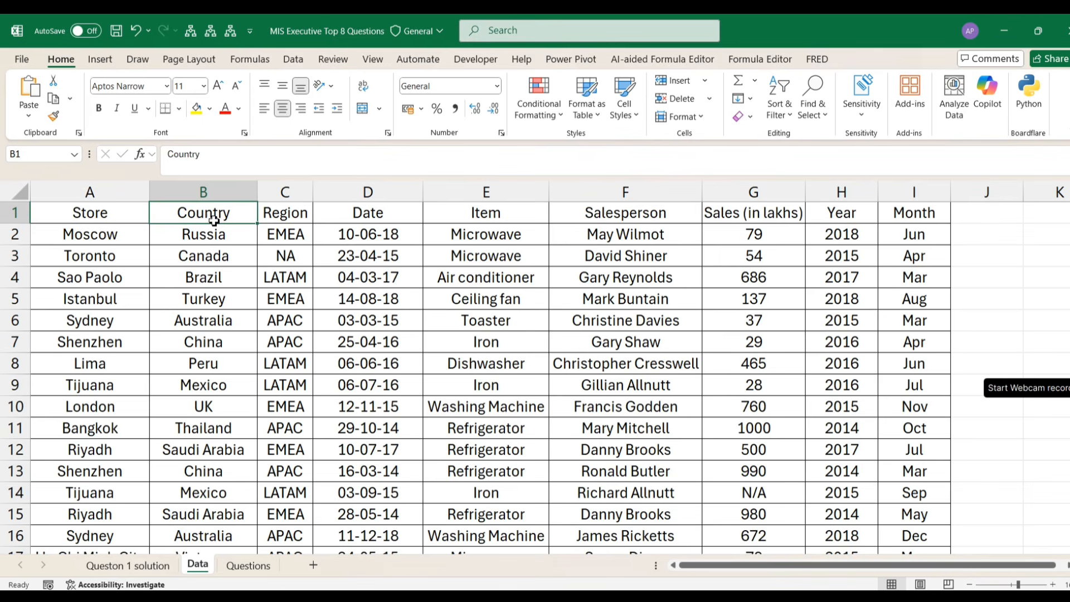
pyautogui.hotkey('ctrl', 'Left')
pyautogui.click(97, 60)
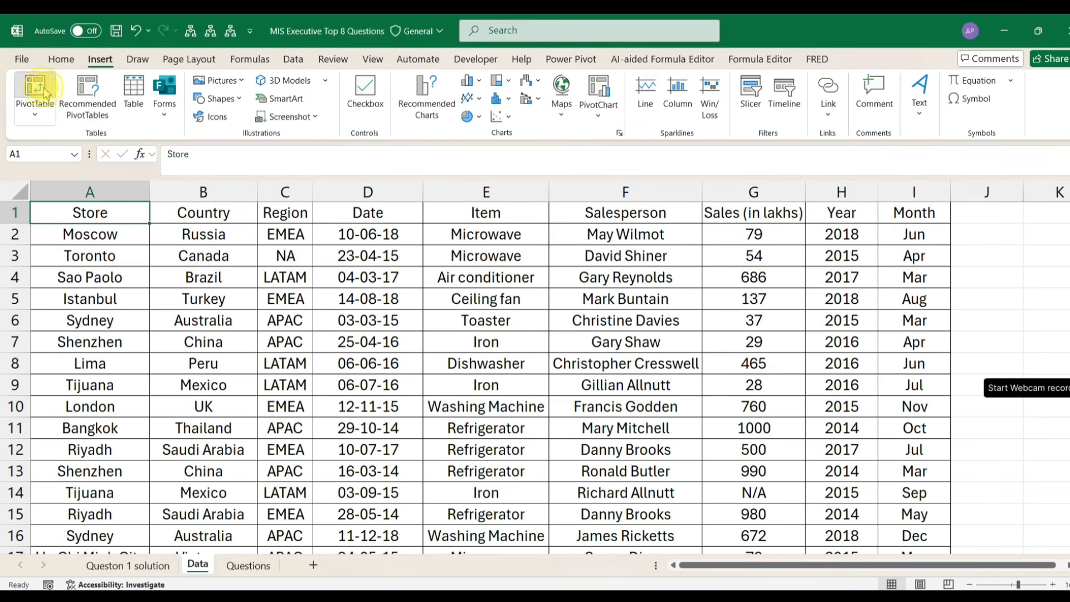
pyautogui.click(35, 90)
pyautogui.click(527, 478)
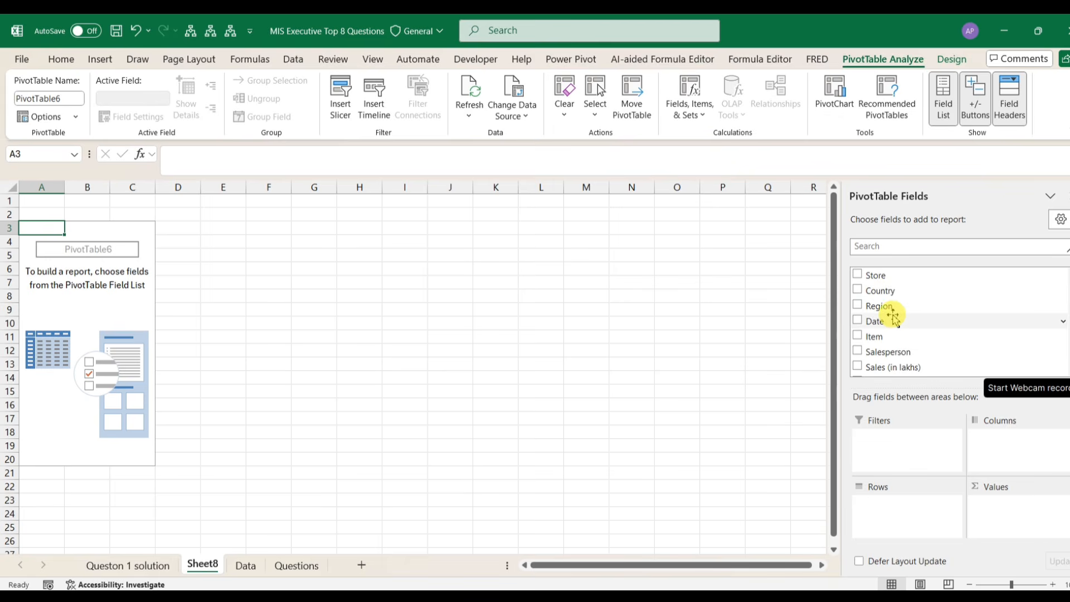
# Step: Place the Year field in the PivotTable's Filters area and the Month field in Rows
pyautogui.scroll(-1, 886, 321)
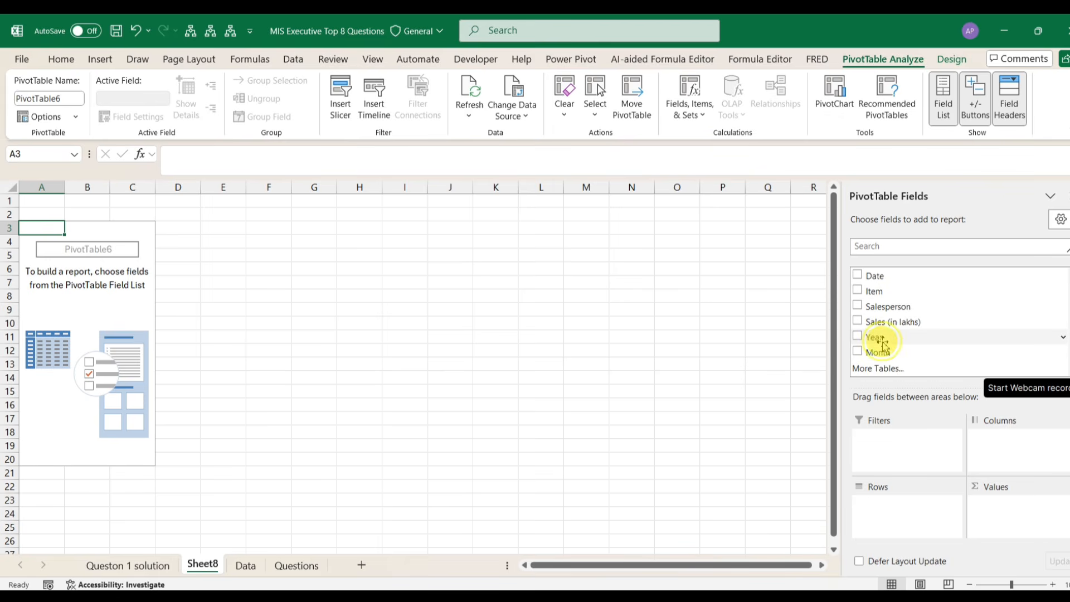
pyautogui.moveTo(878, 337); pyautogui.dragTo(879, 435)
pyautogui.scroll(1, 886, 355)
pyautogui.scroll(-1, 875, 327)
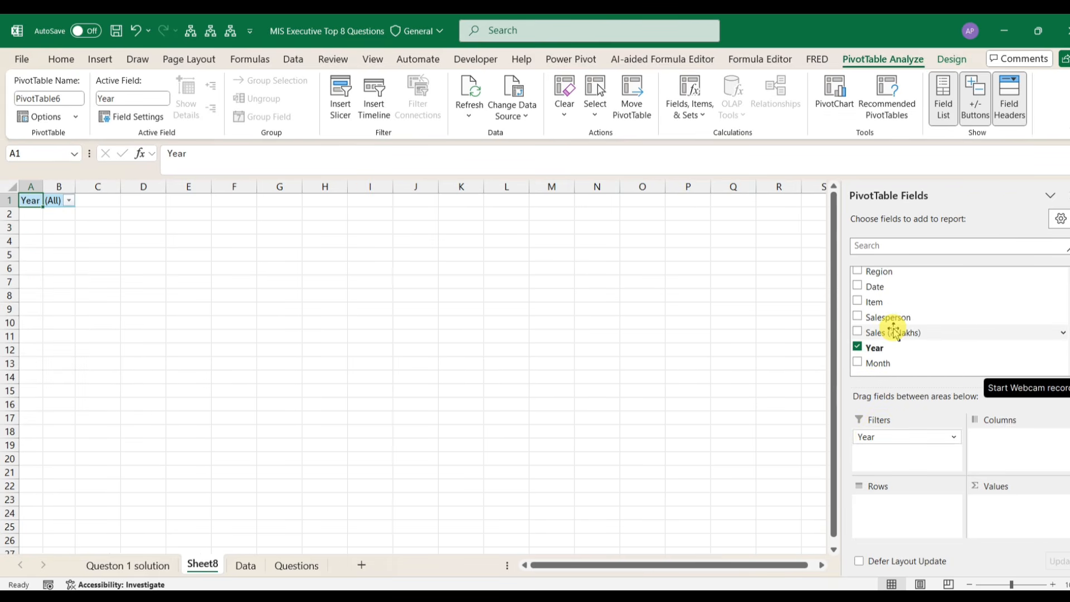
pyautogui.scroll(1, 886, 318)
pyautogui.scroll(-2, 881, 329)
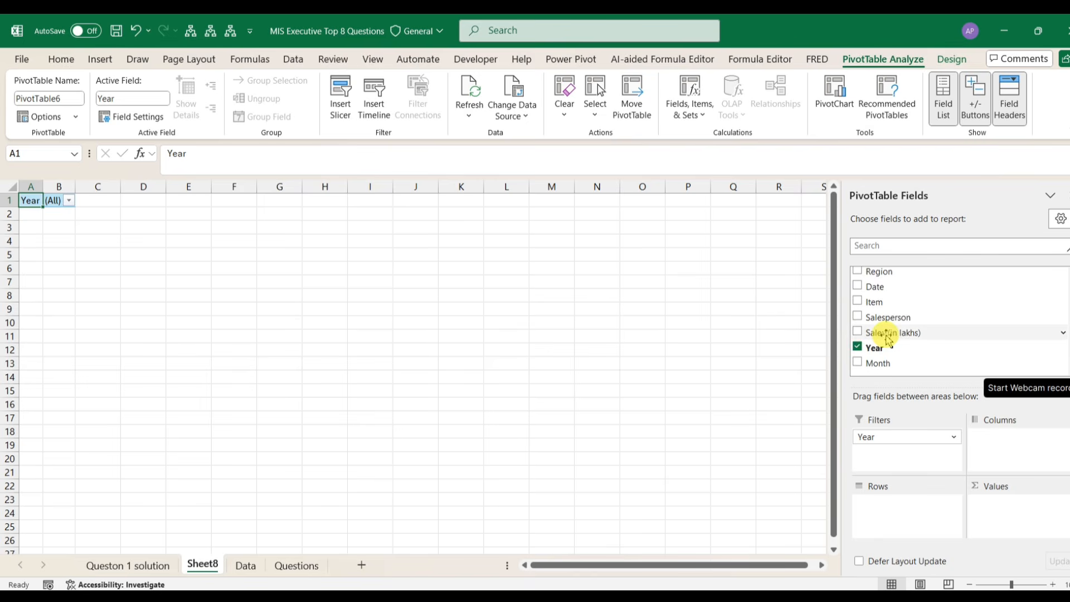
pyautogui.moveTo(879, 352); pyautogui.dragTo(892, 505)
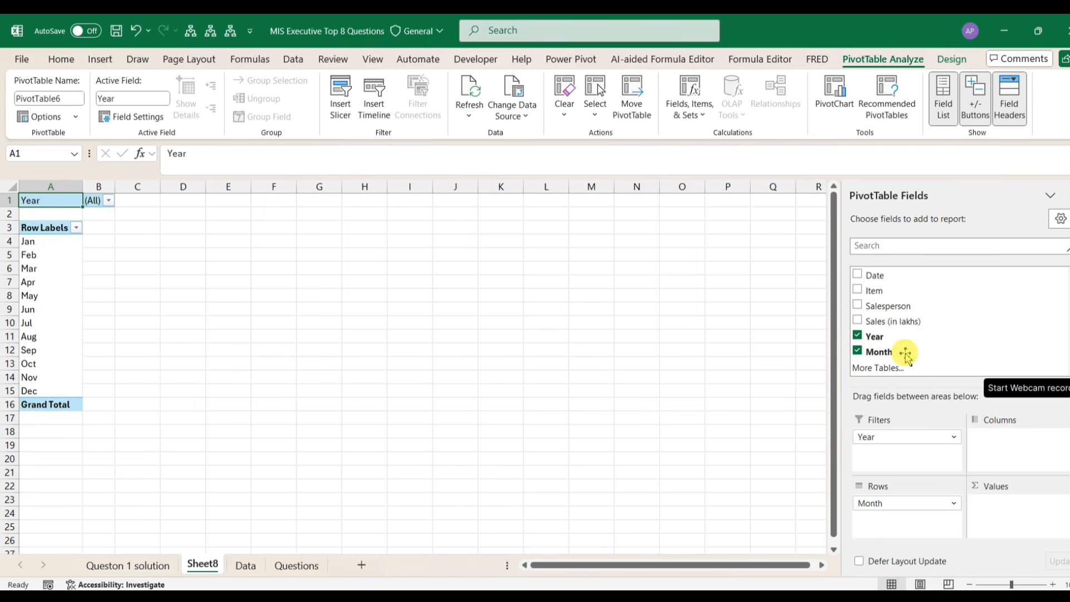
# Step: Add Item to Rows below Month and Sales (in lakhs) to Values, summarized by Sum
pyautogui.scroll(1, 888, 323)
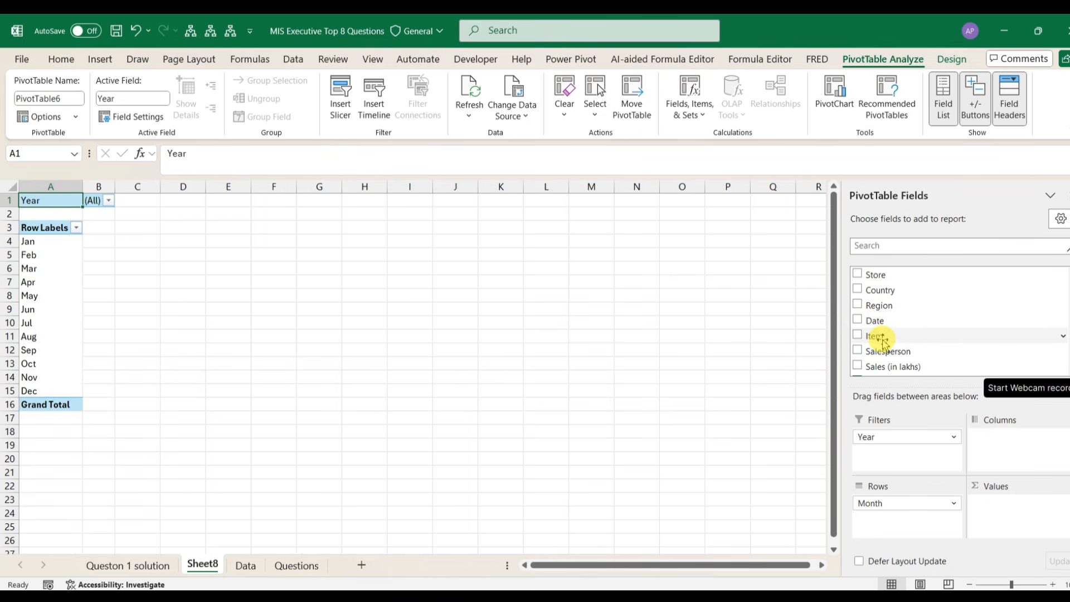
pyautogui.moveTo(879, 336); pyautogui.dragTo(908, 521)
pyautogui.scroll(-1, 905, 342)
pyautogui.moveTo(892, 321); pyautogui.dragTo(968, 510)
pyautogui.click(1004, 504)
pyautogui.click(1002, 487)
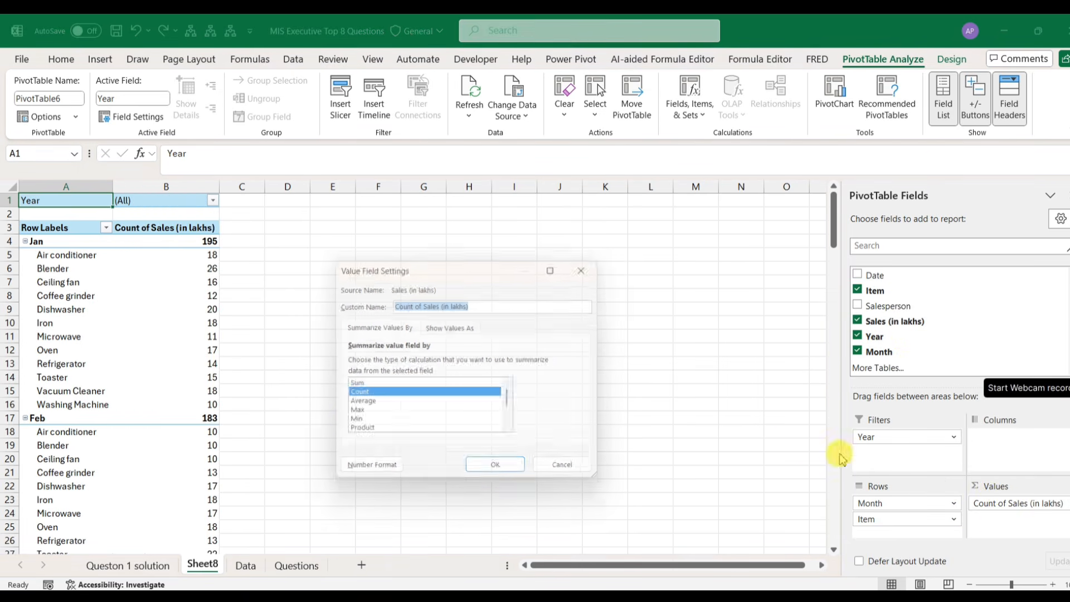
pyautogui.click(354, 386)
pyautogui.click(502, 474)
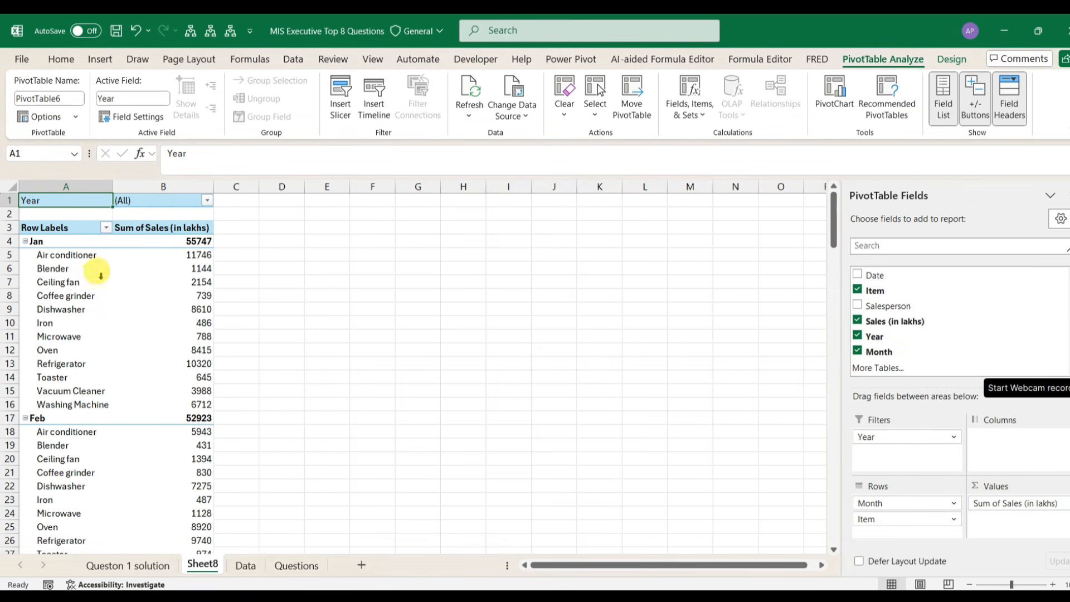
# Step: Change the PivotTable's report layout to tabular form
pyautogui.click(103, 282)
pyautogui.click(952, 59)
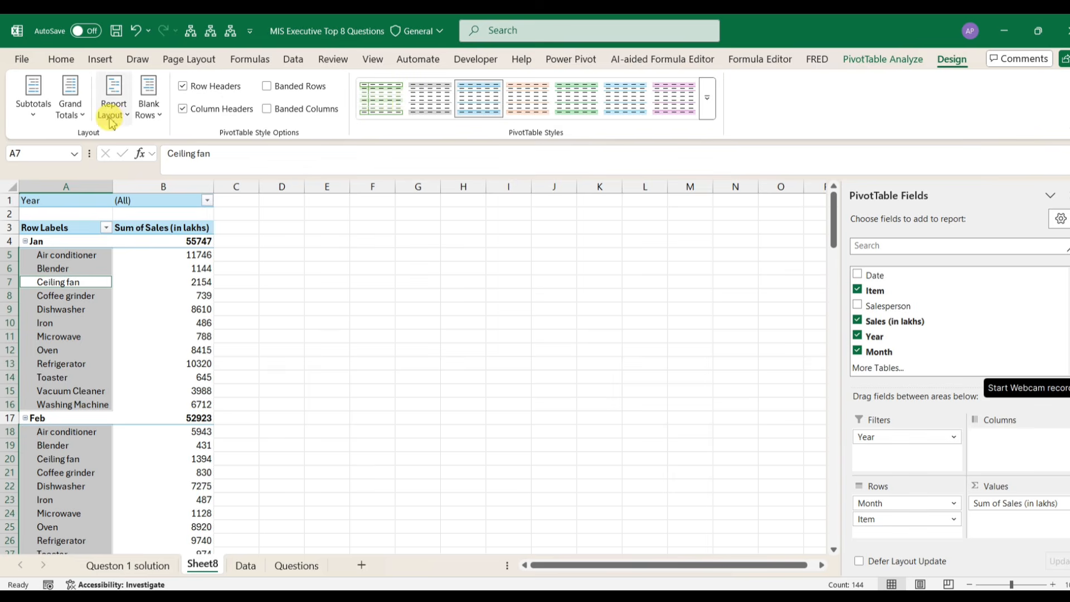
pyautogui.click(112, 94)
pyautogui.click(177, 205)
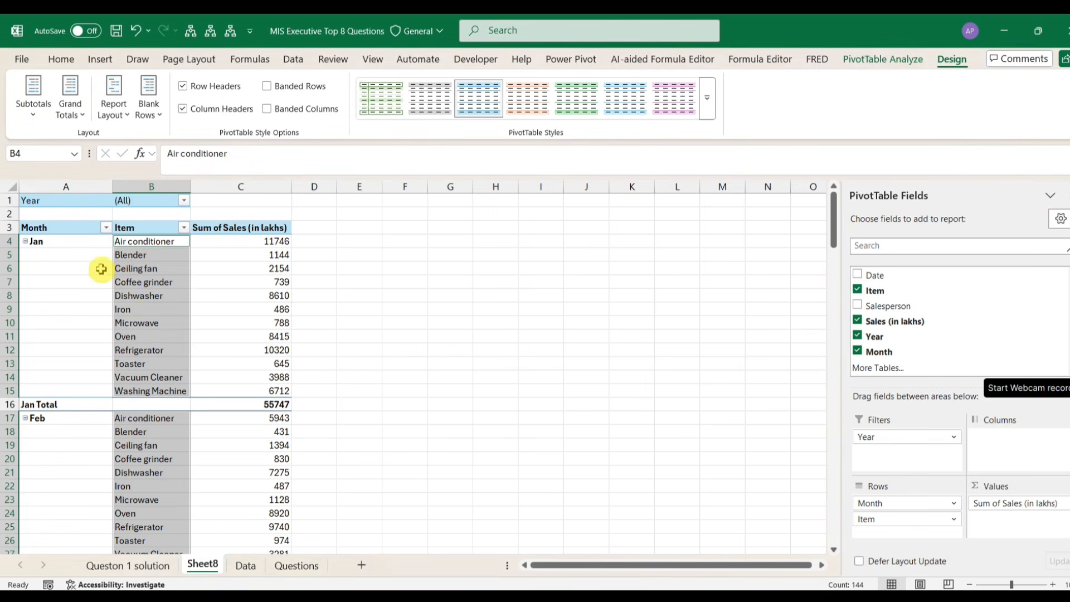
# Step: Filter the PivotTable's Year report filter to 2014 only
pyautogui.click(83, 244)
pyautogui.click(1052, 584)
pyautogui.click(1053, 584)
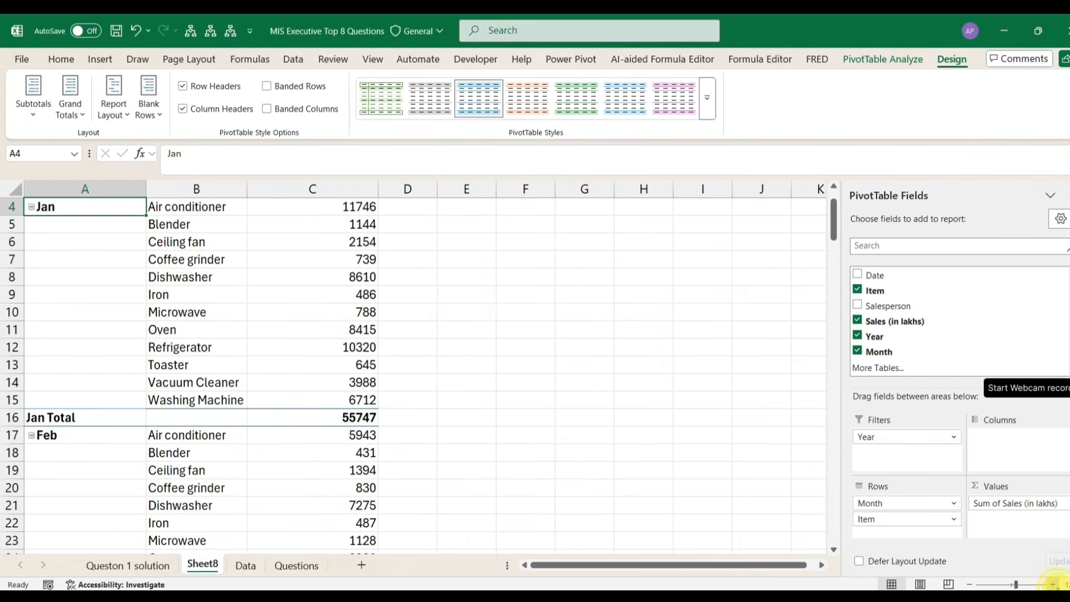
pyautogui.click(1052, 584)
pyautogui.click(224, 273)
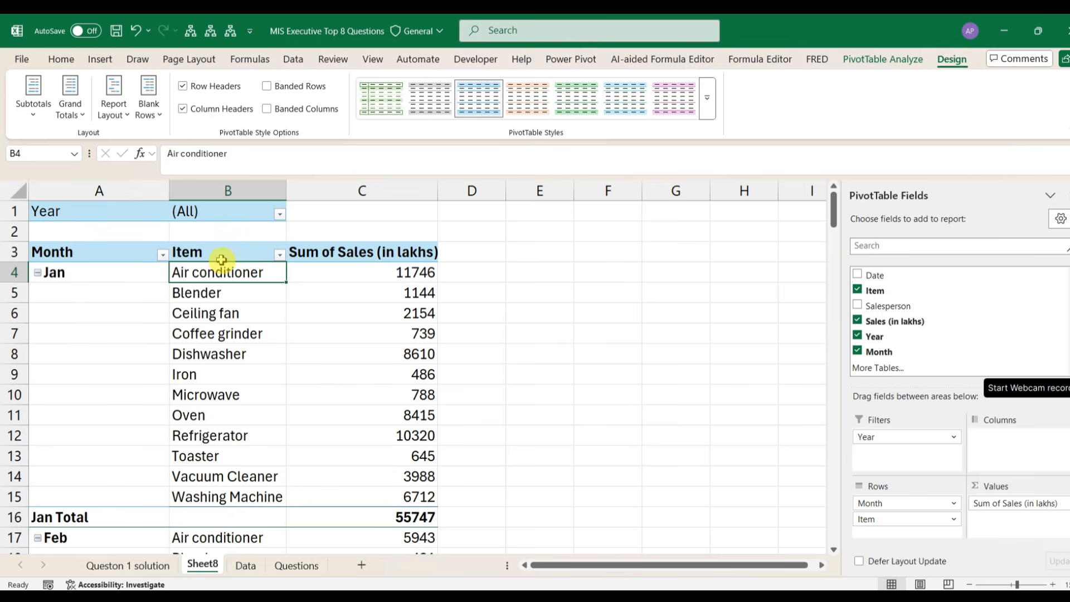
pyautogui.click(279, 216)
pyautogui.click(123, 373)
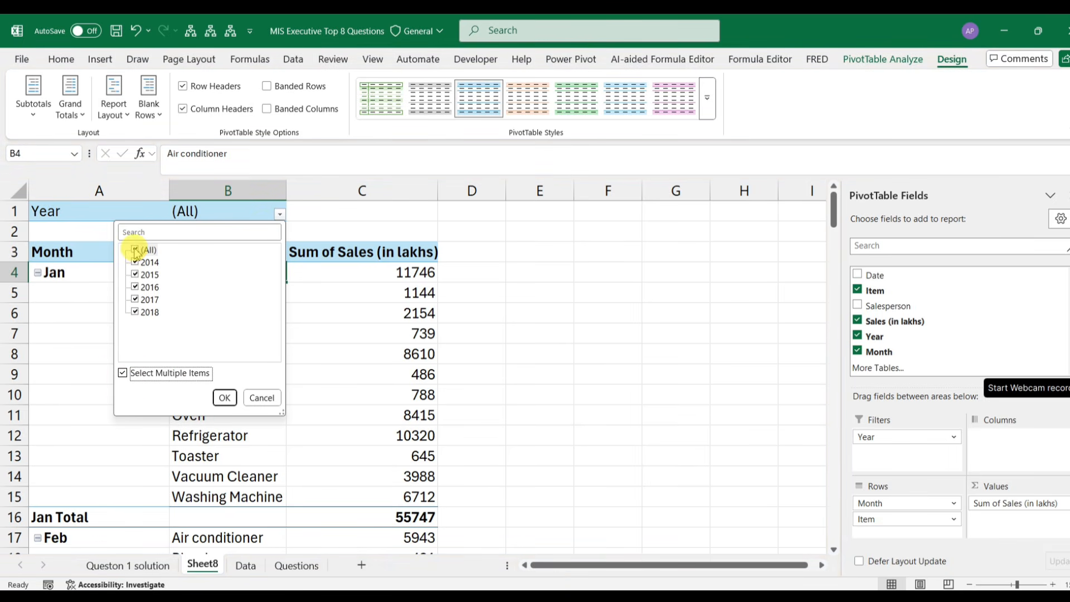
pyautogui.click(135, 249)
pyautogui.click(135, 262)
pyautogui.click(225, 397)
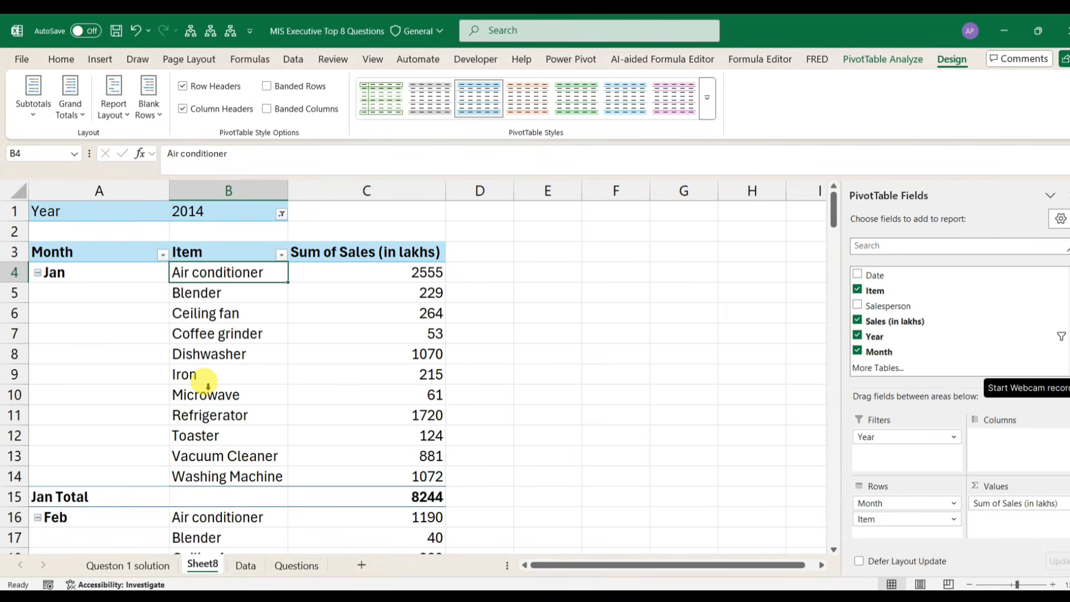
# Step: Filter the Item field to Microwave only and remove the Month subtotals
pyautogui.click(282, 255)
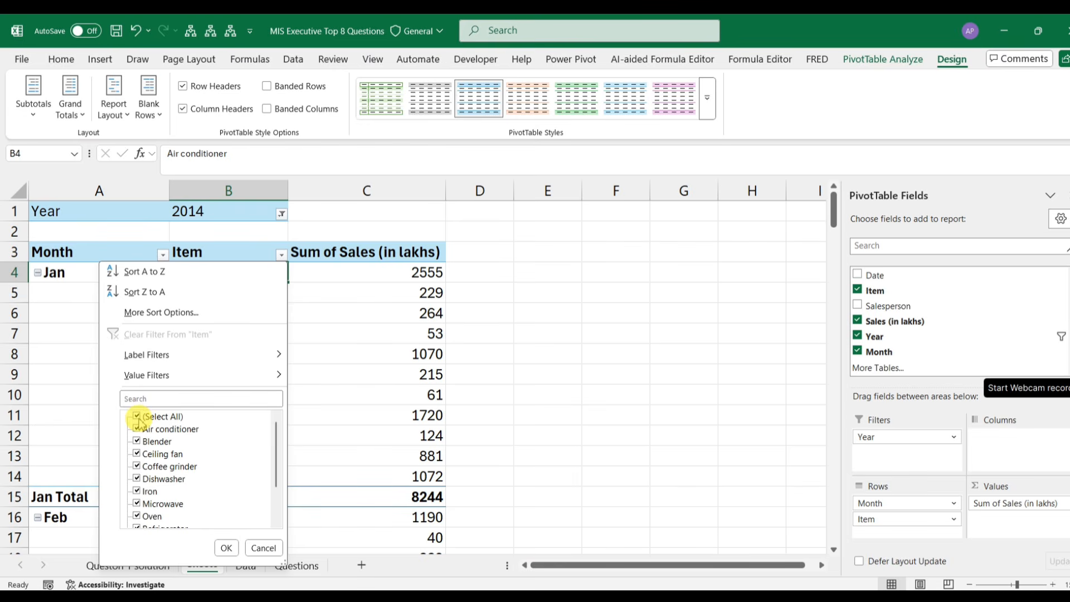
pyautogui.click(137, 516)
pyautogui.click(226, 548)
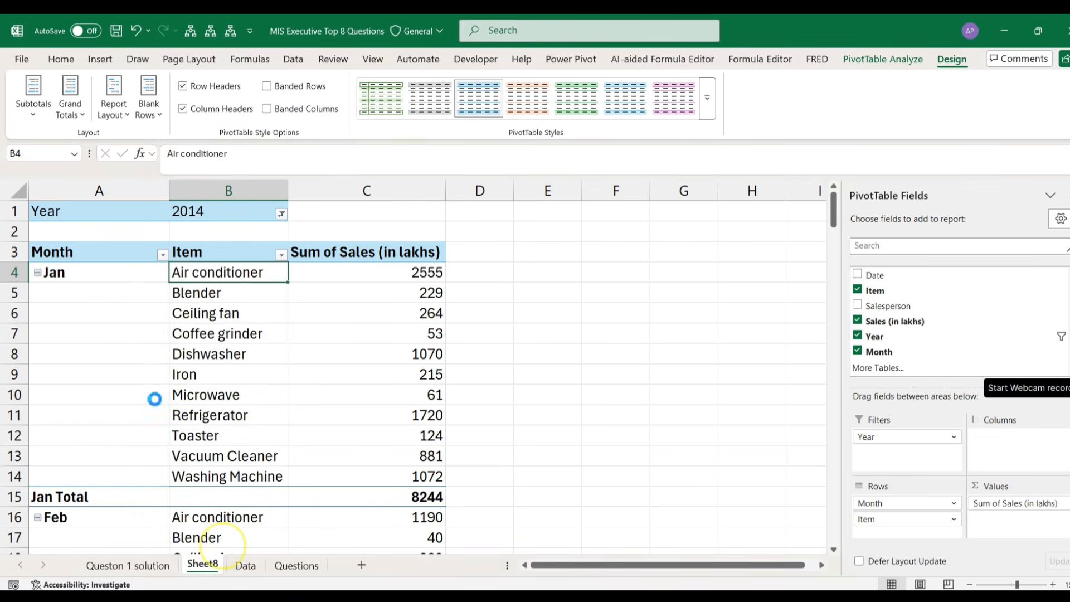
pyautogui.rightClick(101, 295)
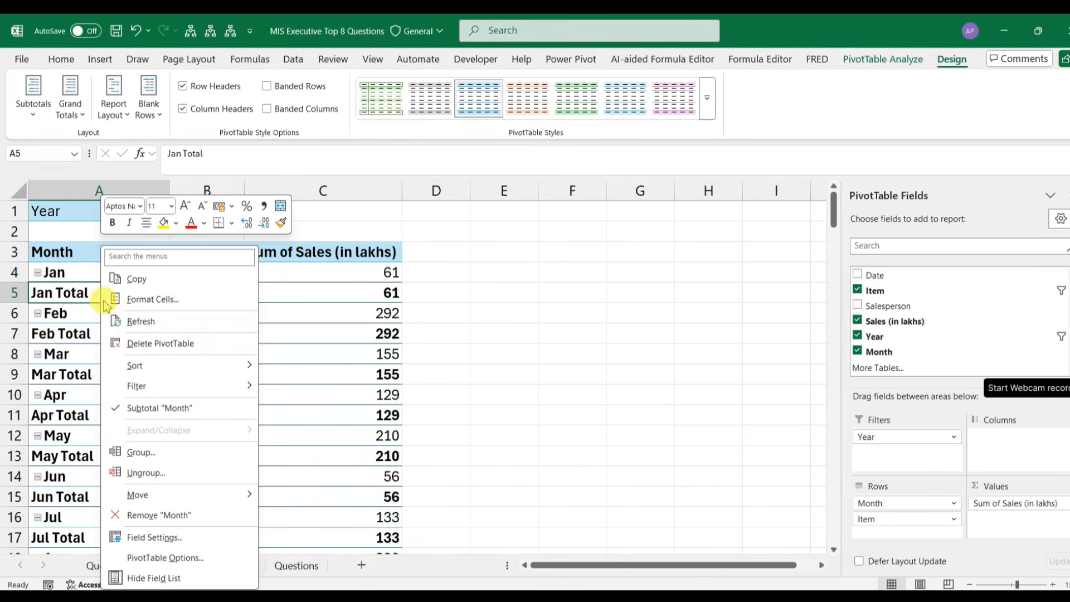
pyautogui.click(140, 408)
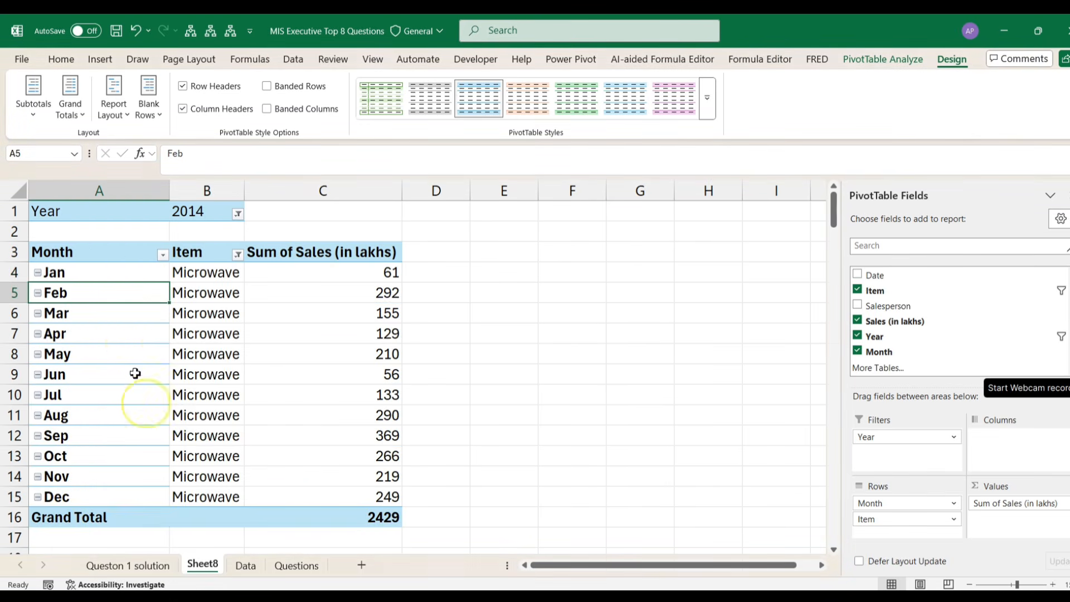
# Step: Apply a Top 10 filter to Month that keeps only the single top item by Sum of Sales (in lakhs)
pyautogui.rightClick(118, 275)
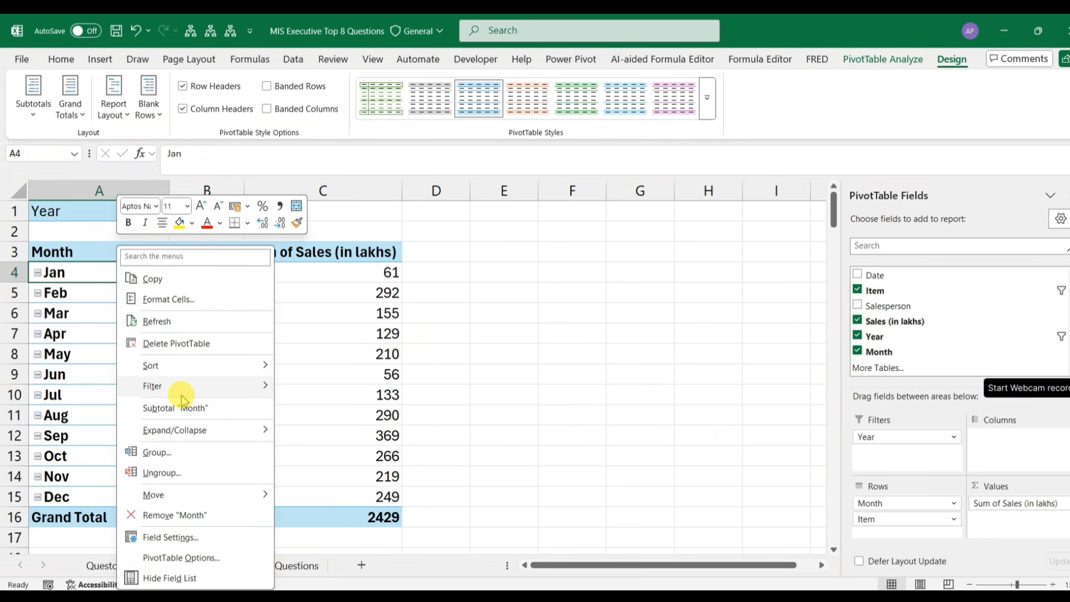
pyautogui.moveTo(212, 397)
pyautogui.click(323, 452)
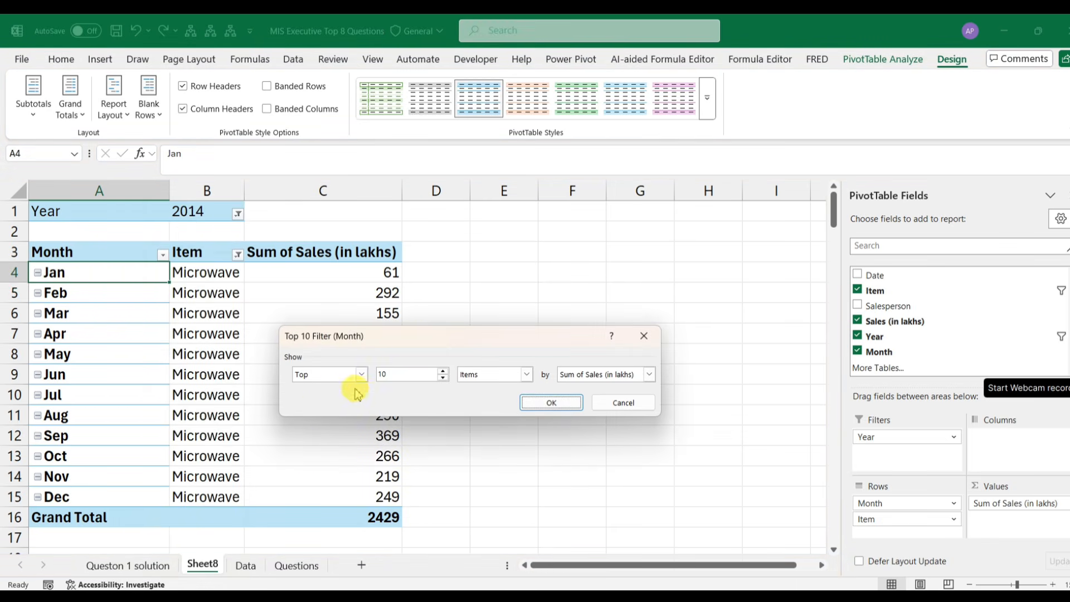
pyautogui.click(550, 402)
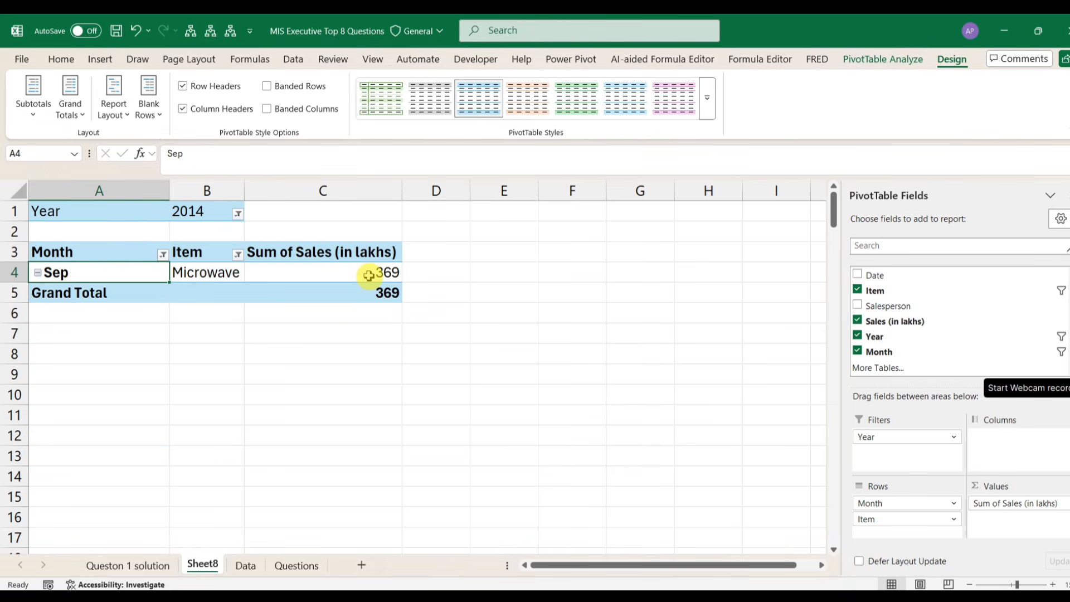
# Step: Return to the Questions sheet and read question 3 about the maximum sales in 2017
pyautogui.click(164, 565)
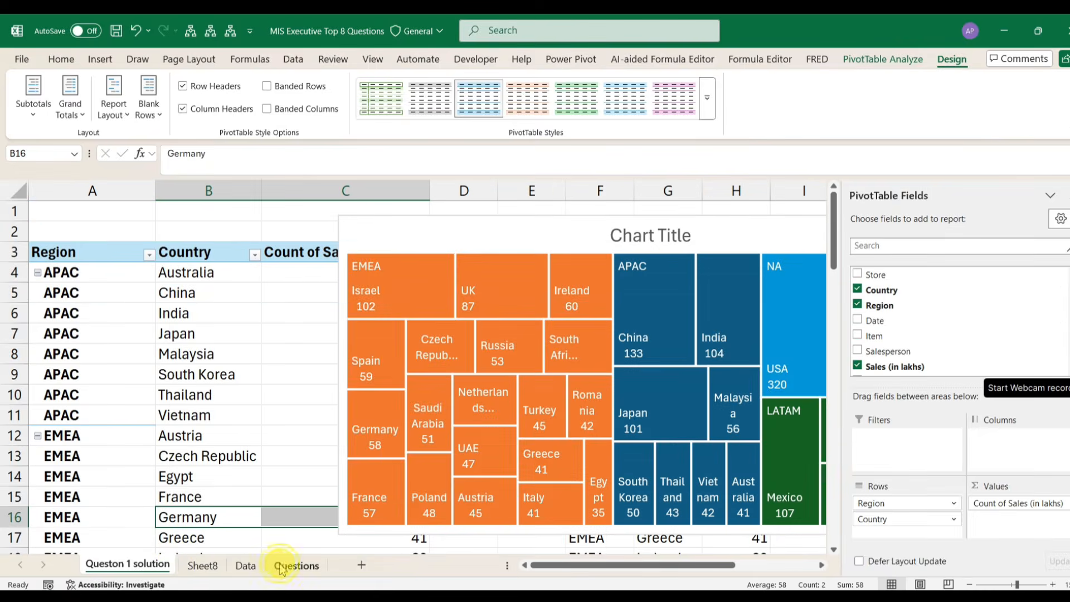
pyautogui.click(280, 566)
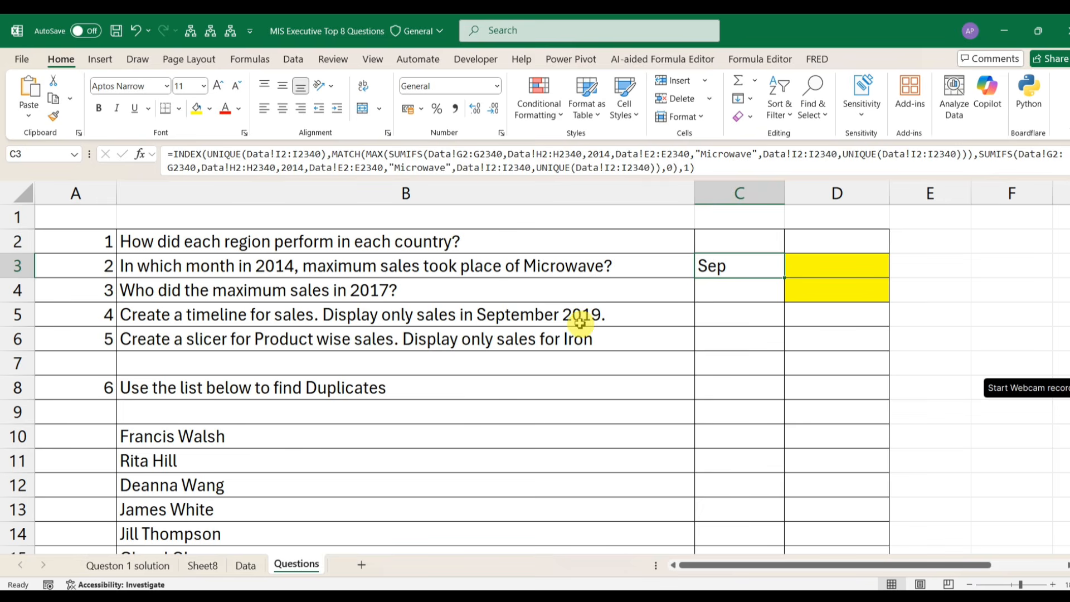
pyautogui.click(439, 296)
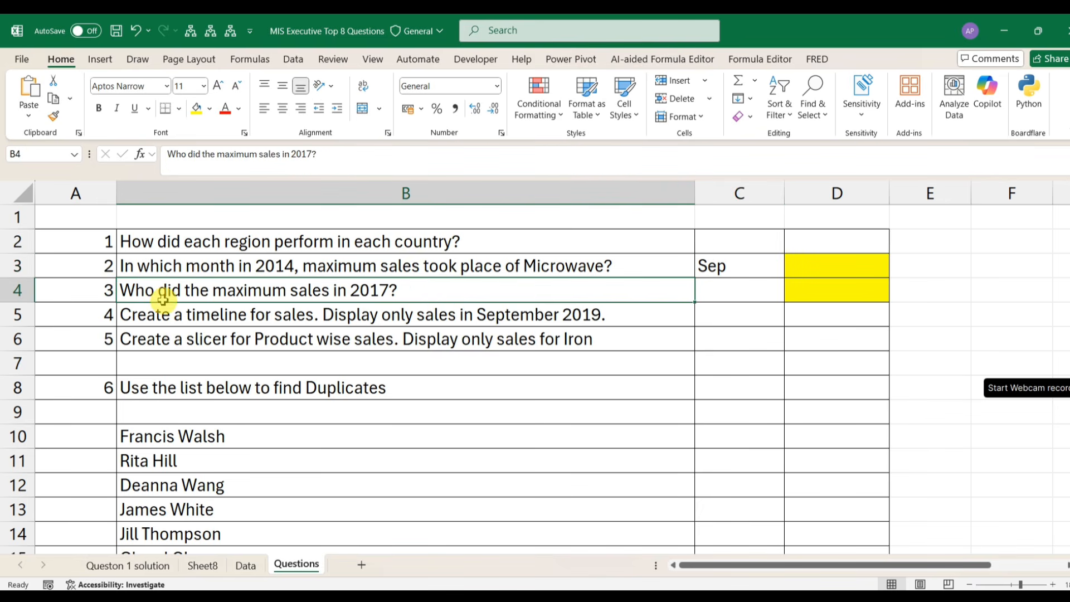
pyautogui.click(751, 288)
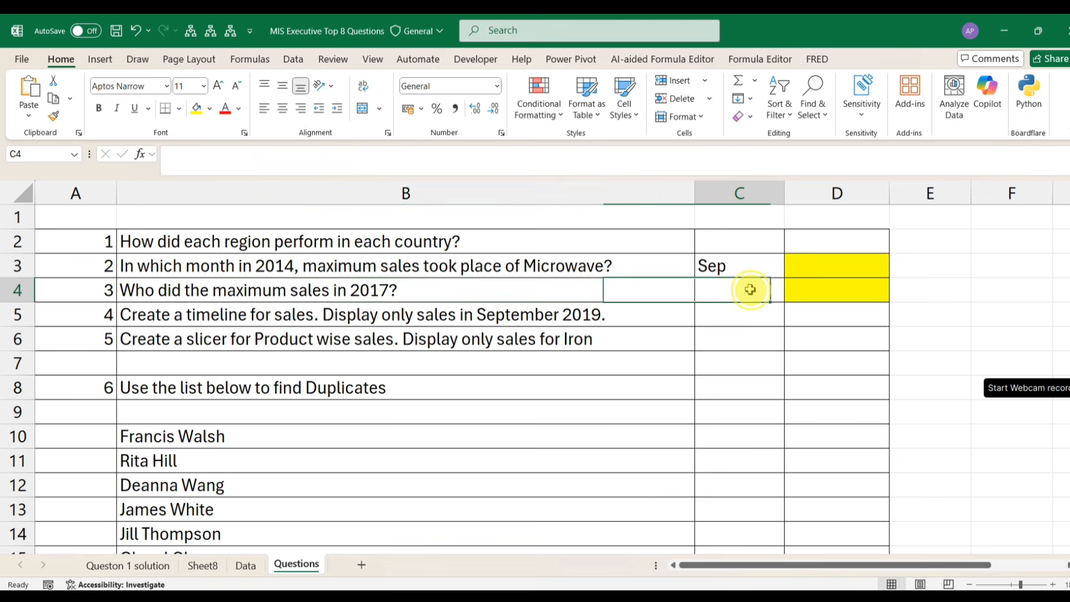
pyautogui.write('=sumifs')
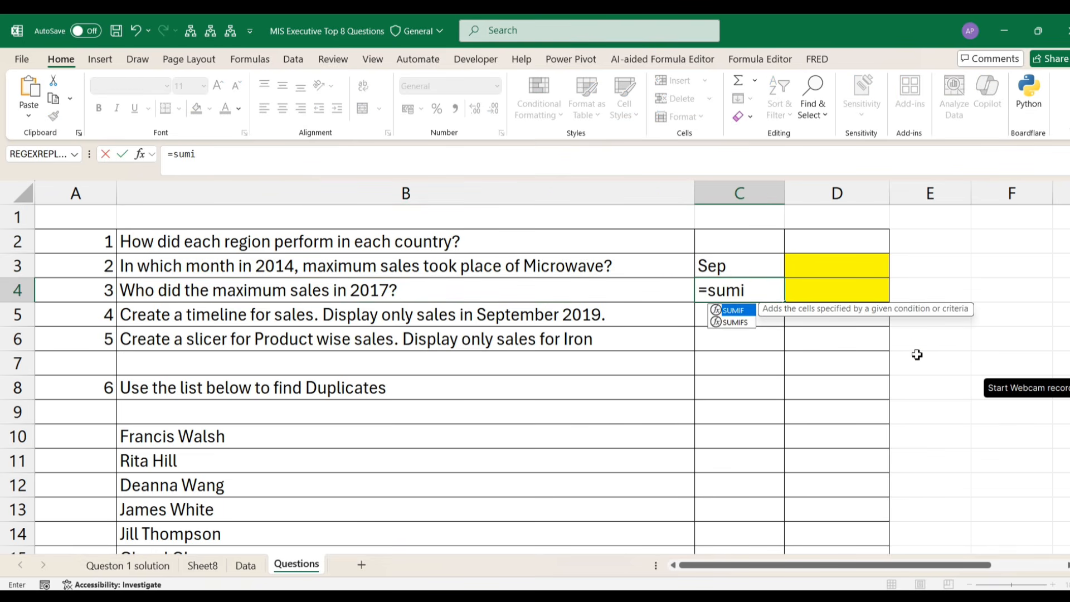
pyautogui.press('Tab')
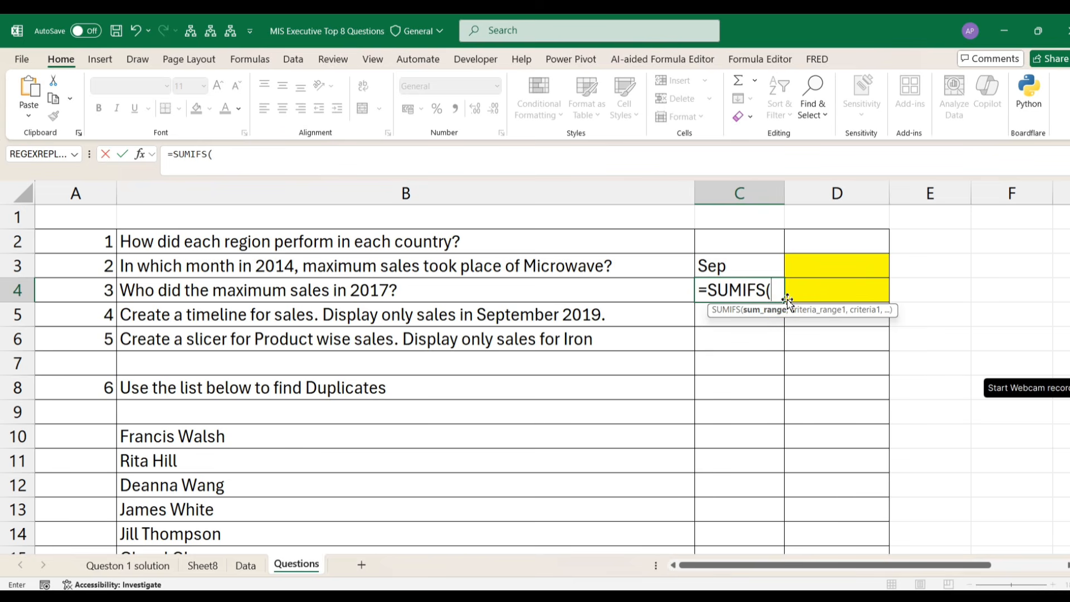
pyautogui.press('Escape')
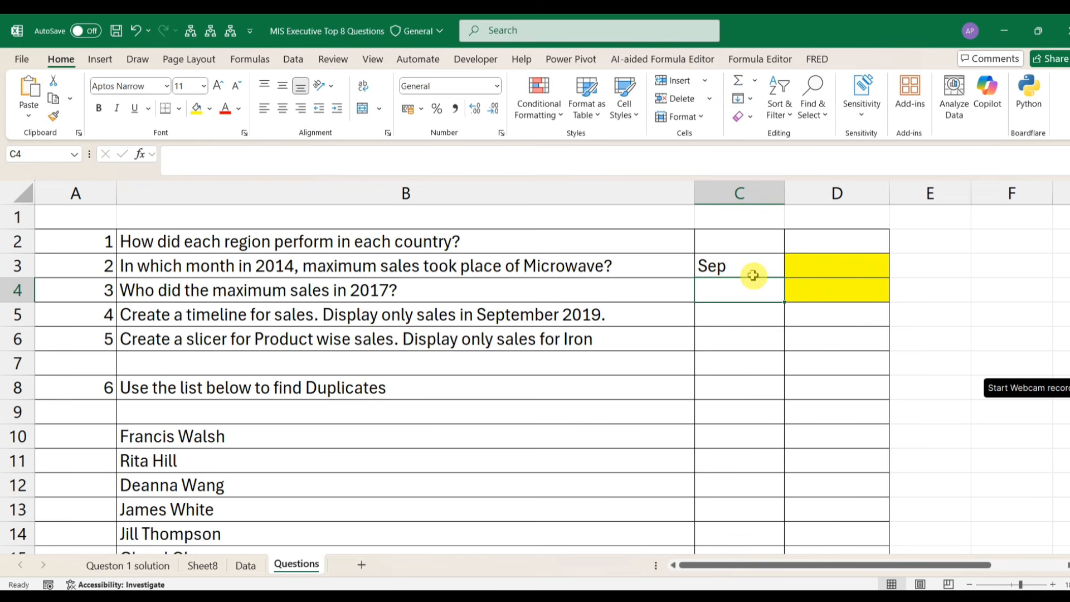
pyautogui.click(748, 271)
pyautogui.click(747, 291)
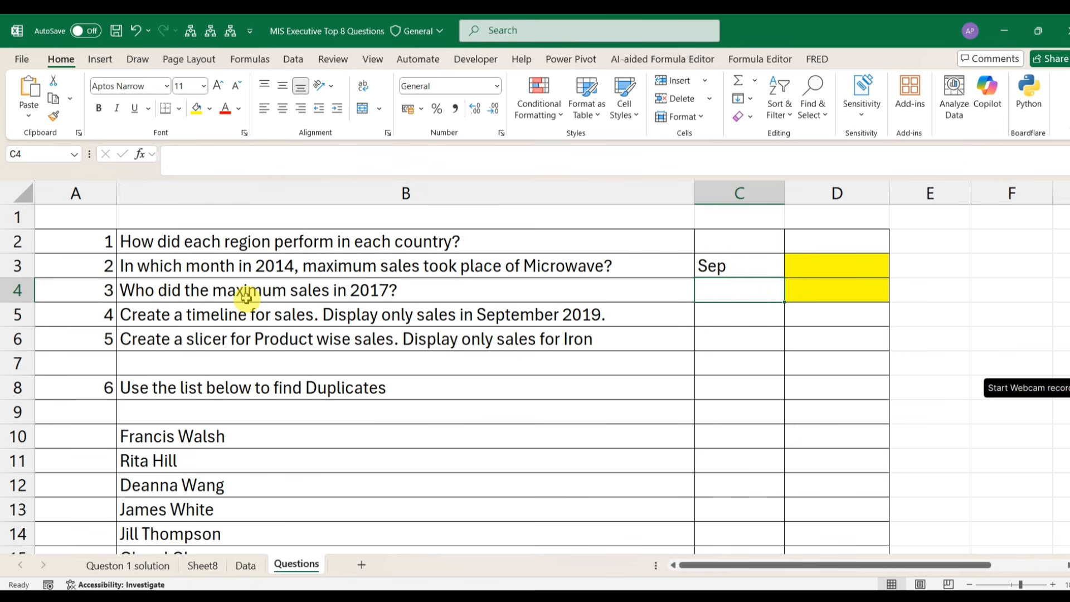
# Step: Examine the Salesperson and Sales (in lakhs) columns on the Data sheet for question 3
pyautogui.click(245, 566)
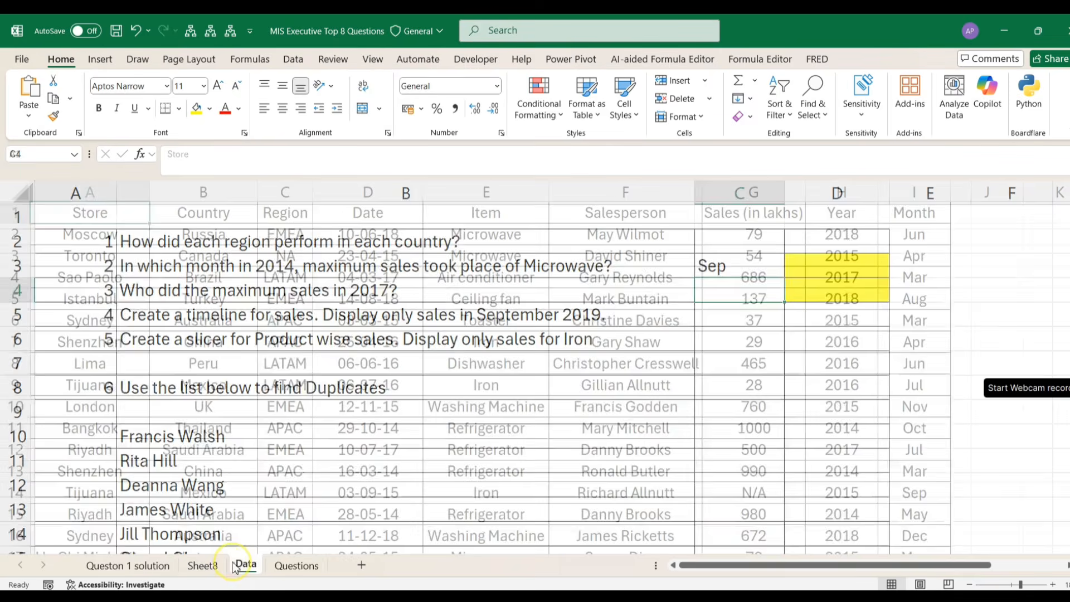
pyautogui.click(630, 233)
pyautogui.moveTo(630, 233); pyautogui.dragTo(614, 471)
pyautogui.moveTo(637, 233); pyautogui.dragTo(627, 323)
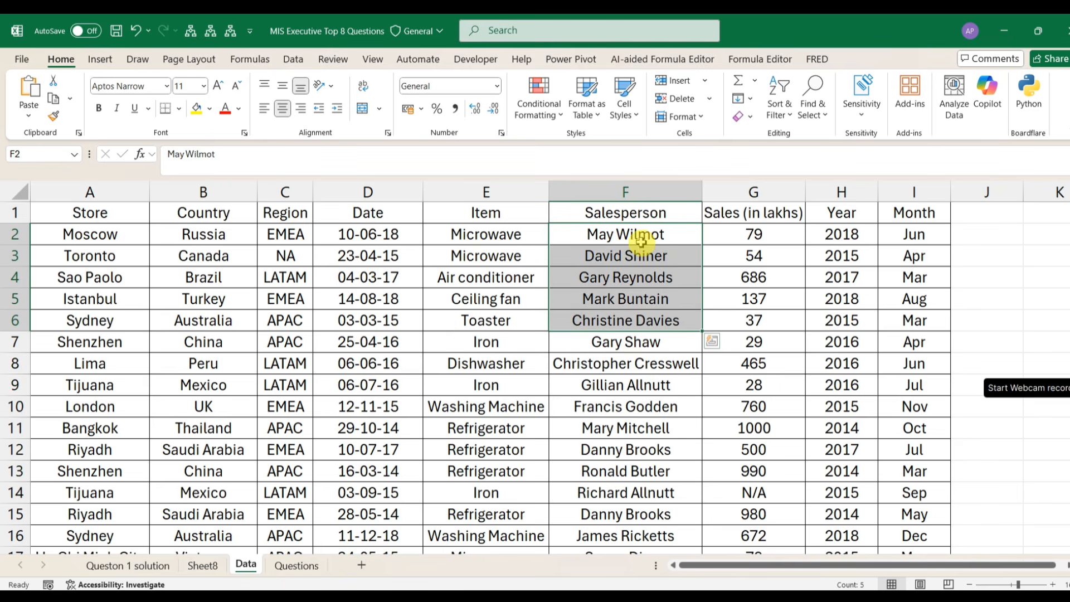
pyautogui.moveTo(762, 234); pyautogui.dragTo(742, 471)
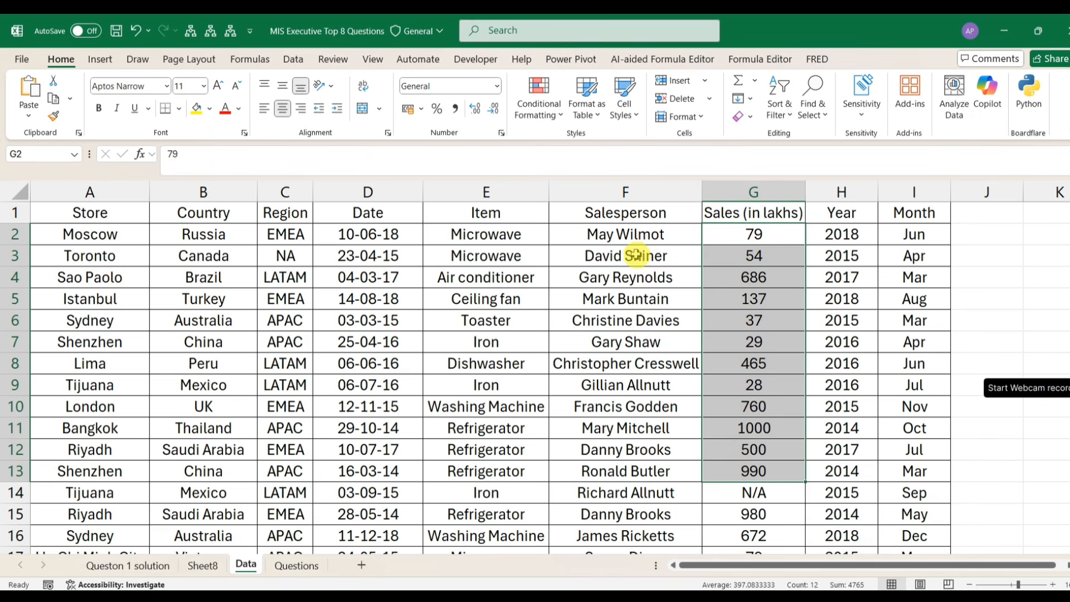
# Step: Read question 4 on the Questions sheet about the September 2019 sales timeline and check the Microwave PivotTable sheet
pyautogui.click(296, 566)
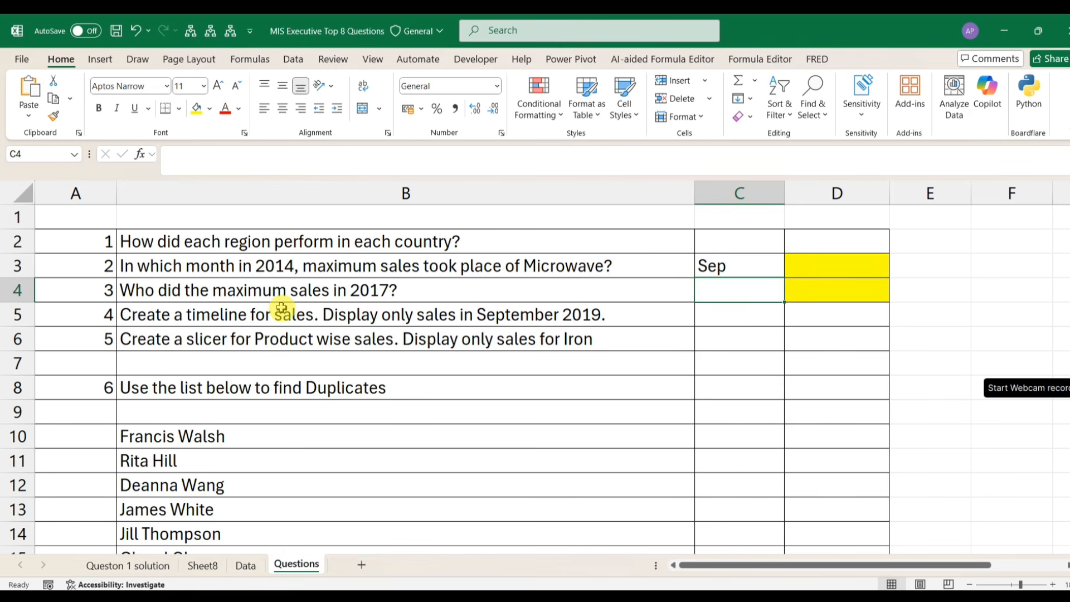
pyautogui.click(185, 316)
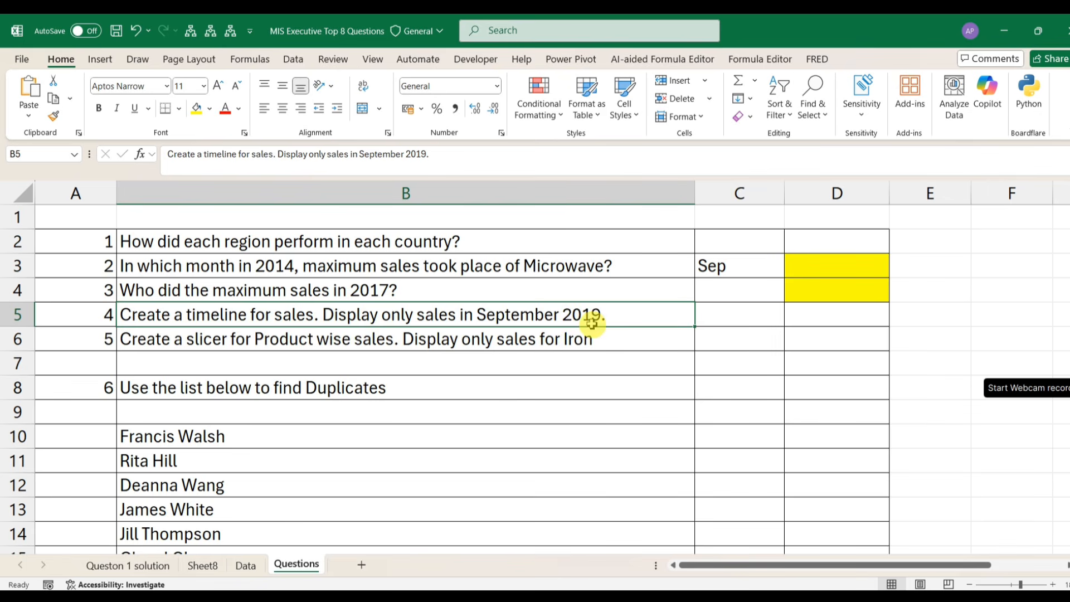
pyautogui.click(203, 565)
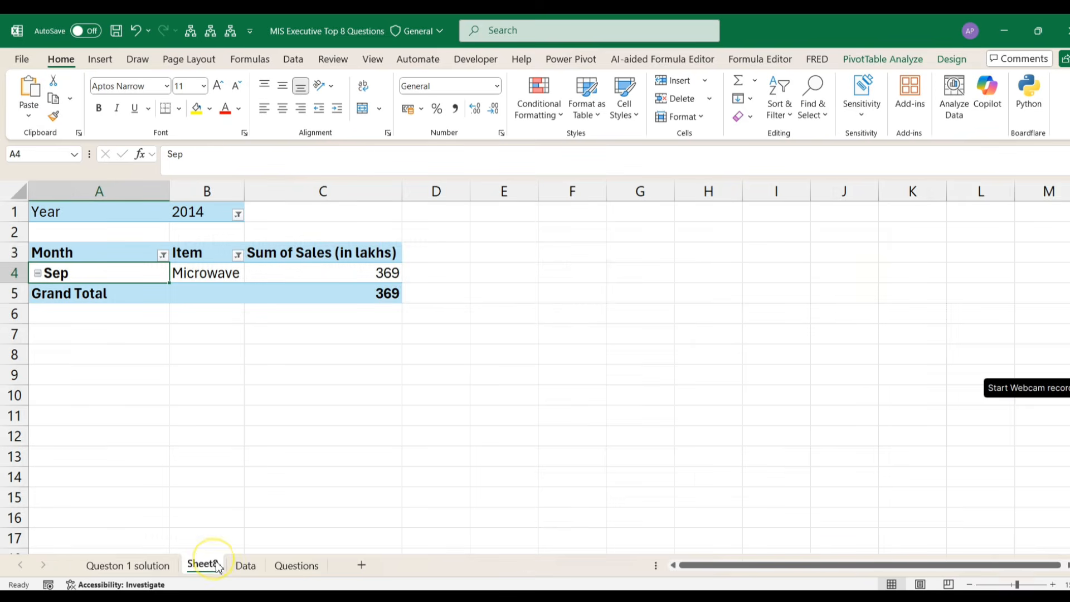
# Step: Turn on filters for the Data sheet's header row and check which years the Year column contains against question 4
pyautogui.click(246, 565)
pyautogui.click(862, 226)
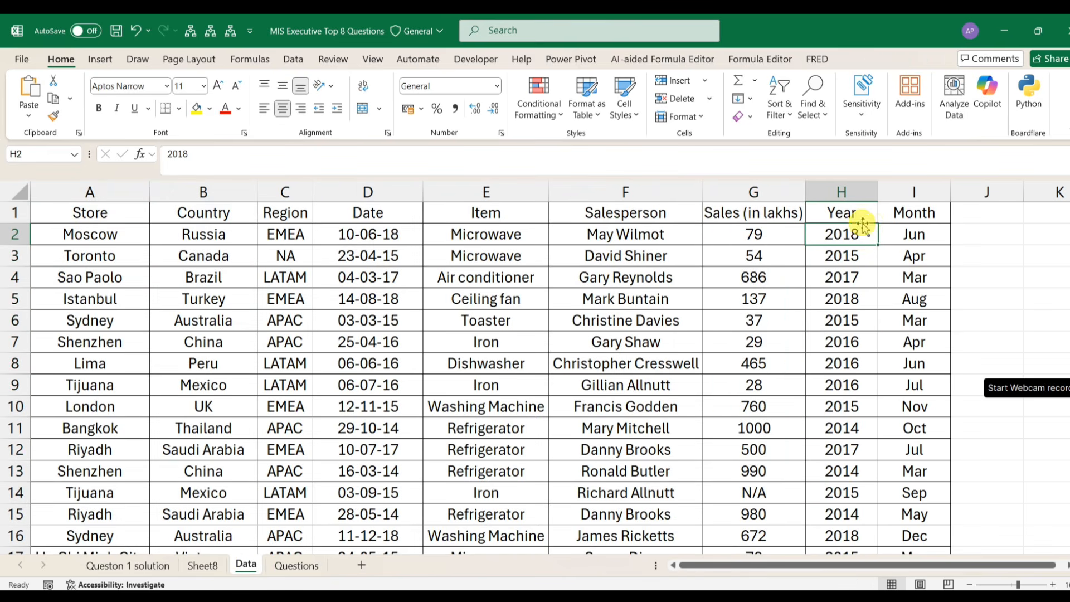
pyautogui.click(869, 212)
pyautogui.hotkey('ctrl', 'shift', 'l')
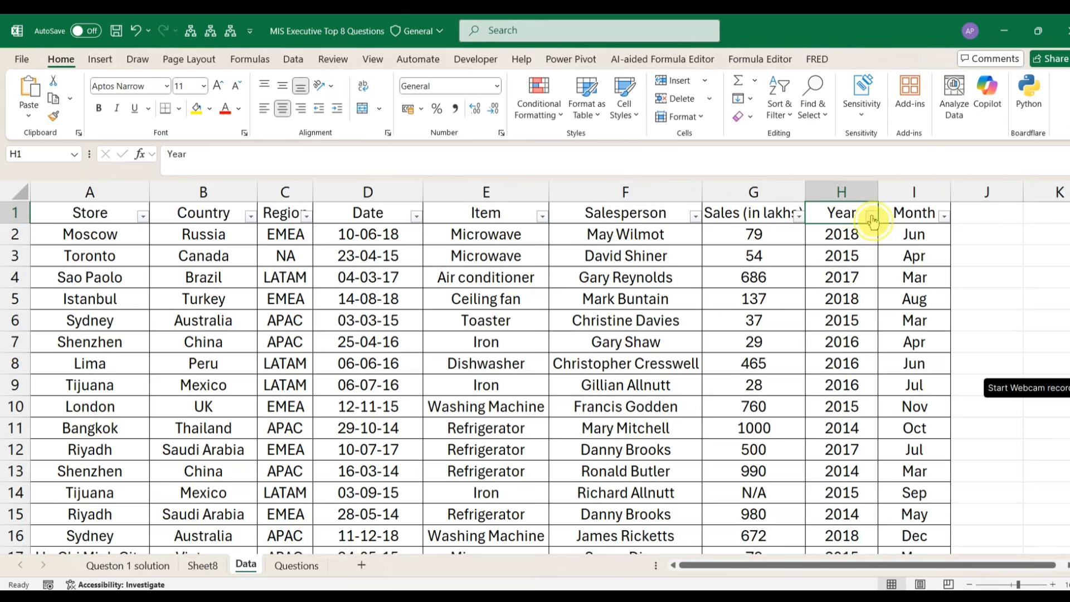
pyautogui.click(871, 217)
pyautogui.press('Escape')
pyautogui.click(297, 565)
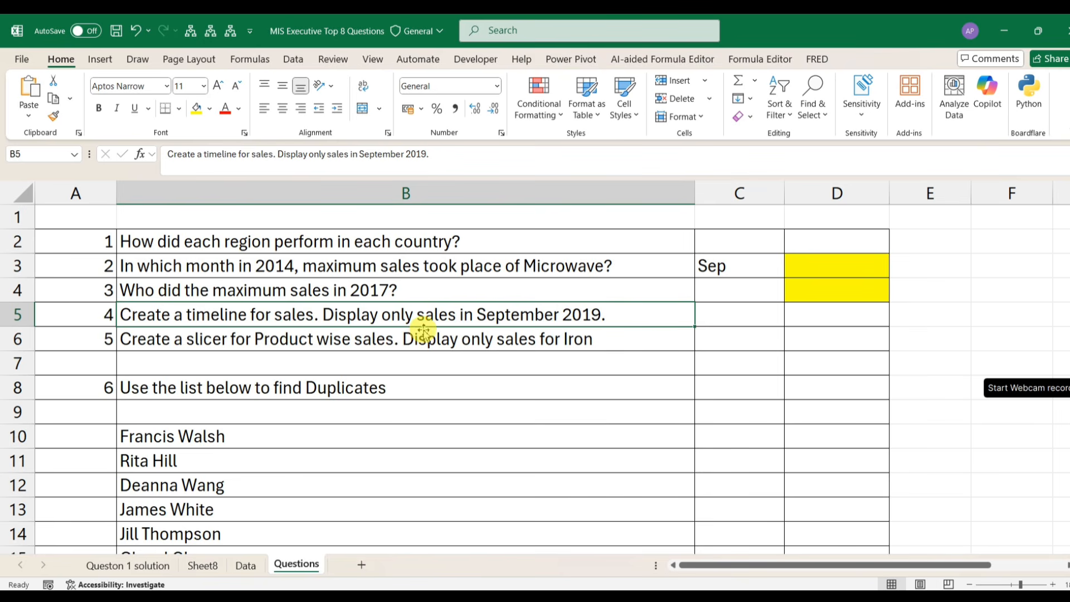
# Step: Create a PivotTable on a new worksheet from the Data sheet range A1:I2340
pyautogui.click(202, 565)
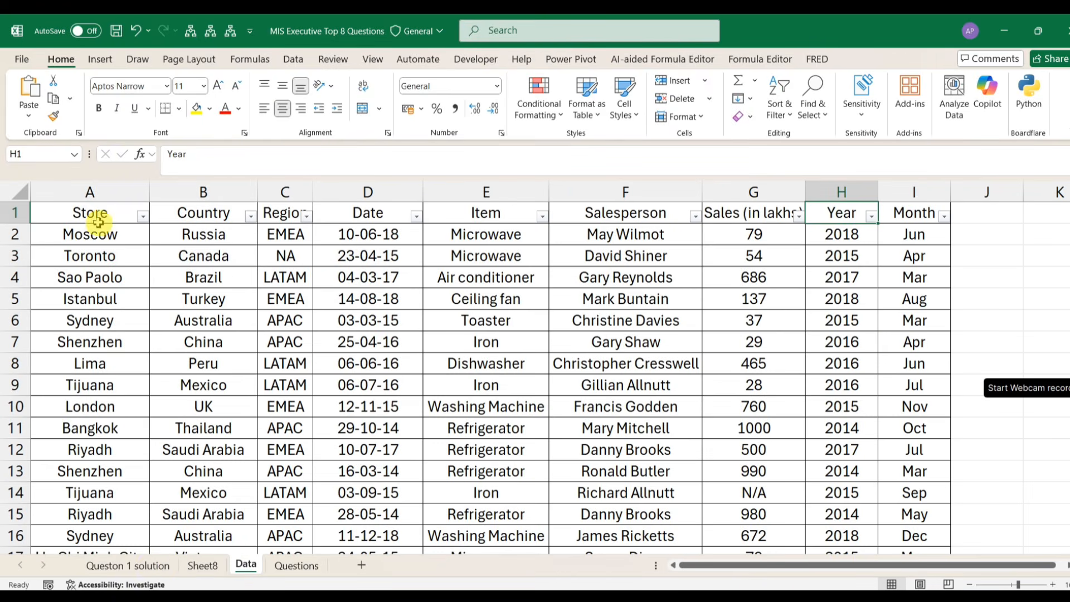
pyautogui.click(98, 221)
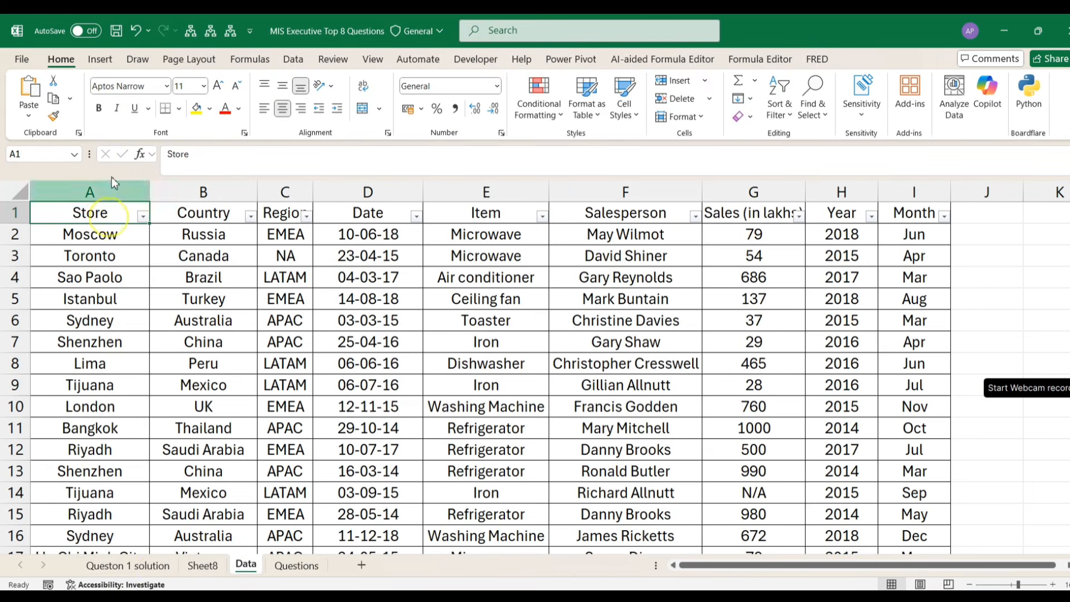
pyautogui.click(101, 59)
pyautogui.click(42, 104)
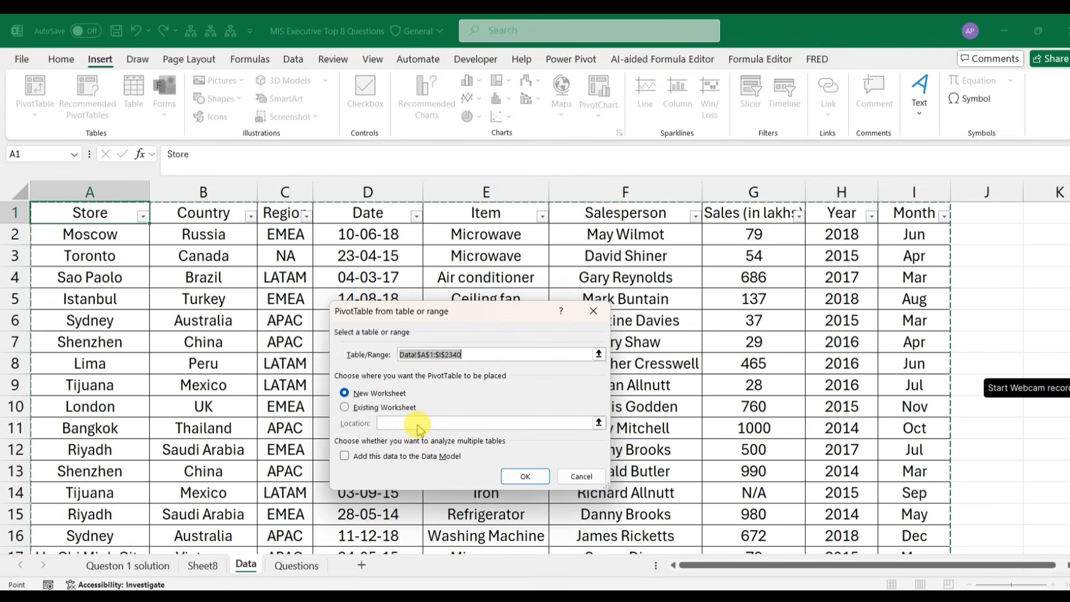
pyautogui.click(524, 477)
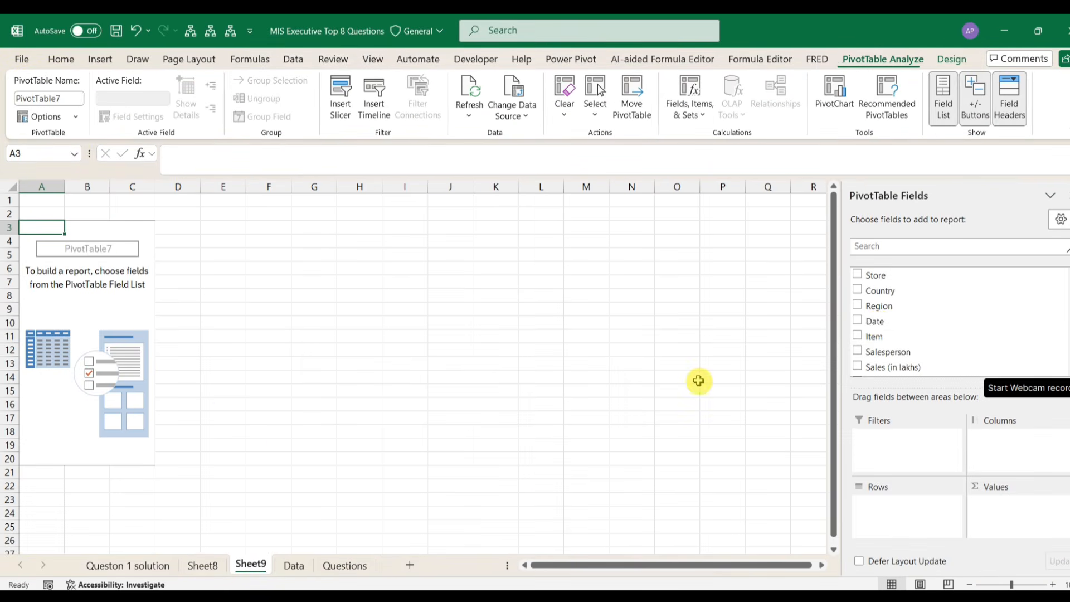
# Step: Add Sales (in lakhs) to the values of the new PivotTable
pyautogui.scroll(-1, 900, 357)
pyautogui.scroll(-1, 901, 359)
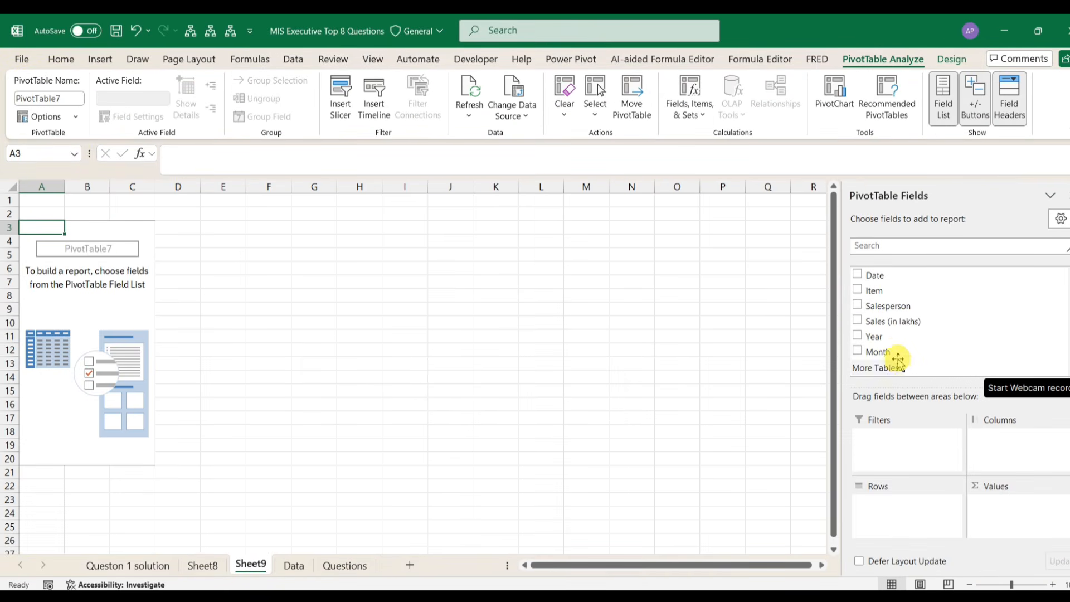
pyautogui.moveTo(909, 323); pyautogui.dragTo(987, 507)
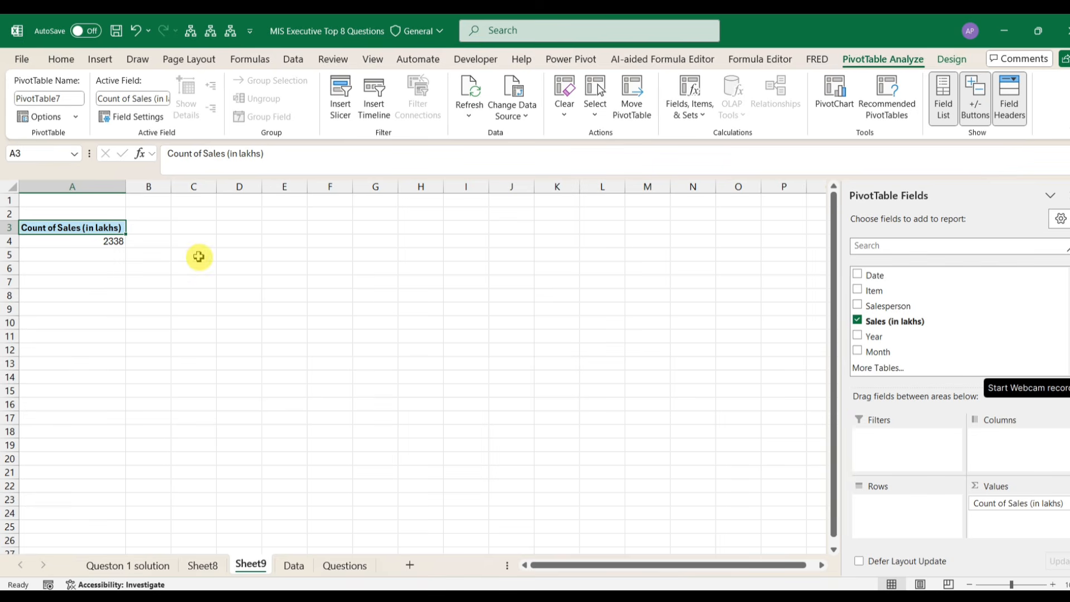
# Step: Insert a timeline for the Date field and move it up beside the PivotTable
pyautogui.scroll(2, 853, 267)
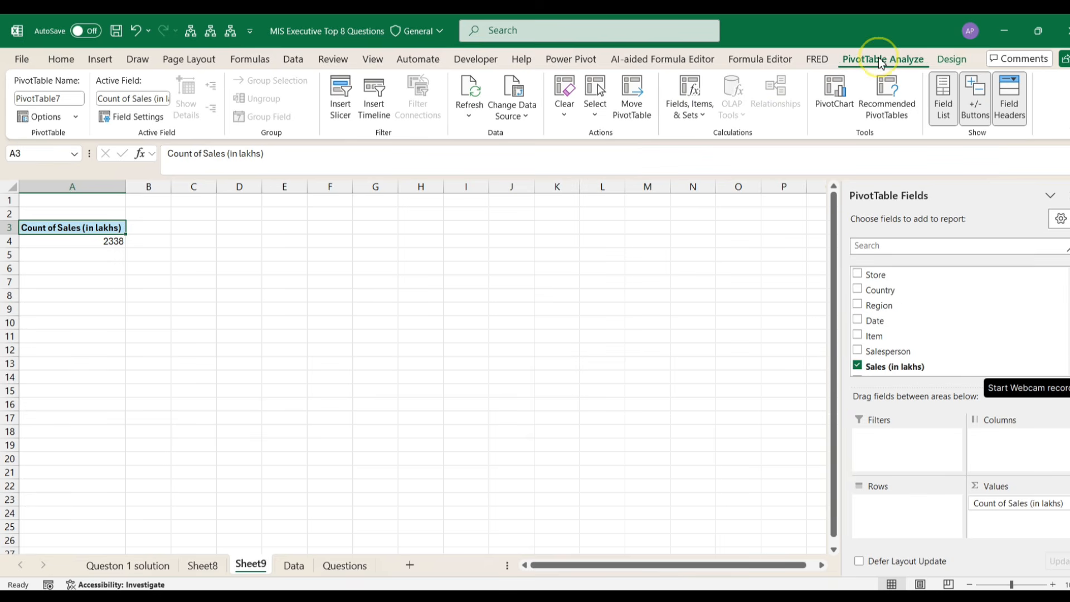
pyautogui.click(374, 100)
pyautogui.click(401, 331)
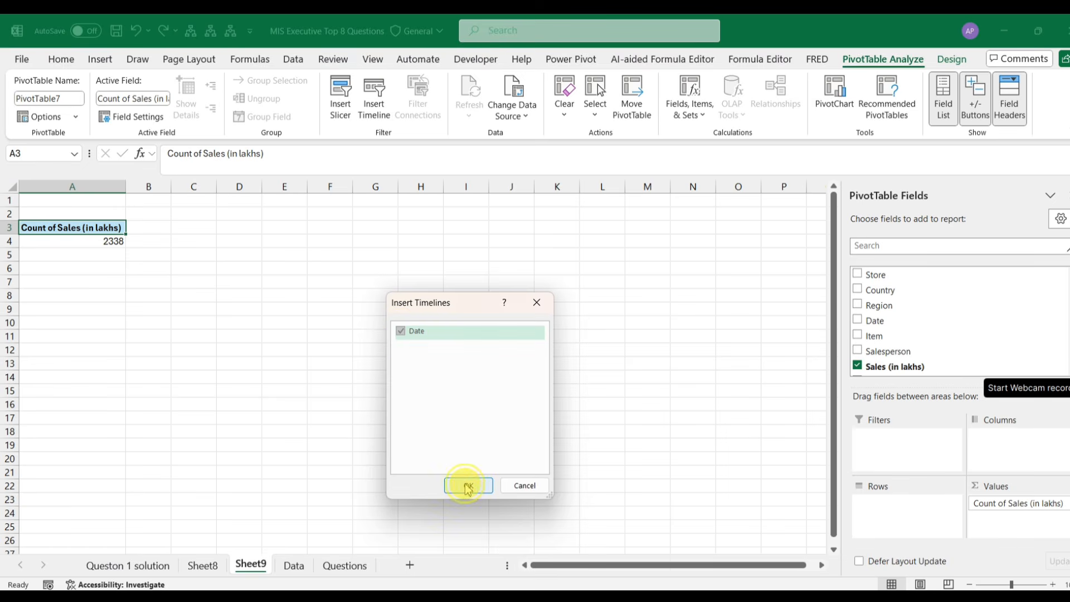
pyautogui.click(468, 486)
pyautogui.moveTo(349, 384); pyautogui.dragTo(425, 306)
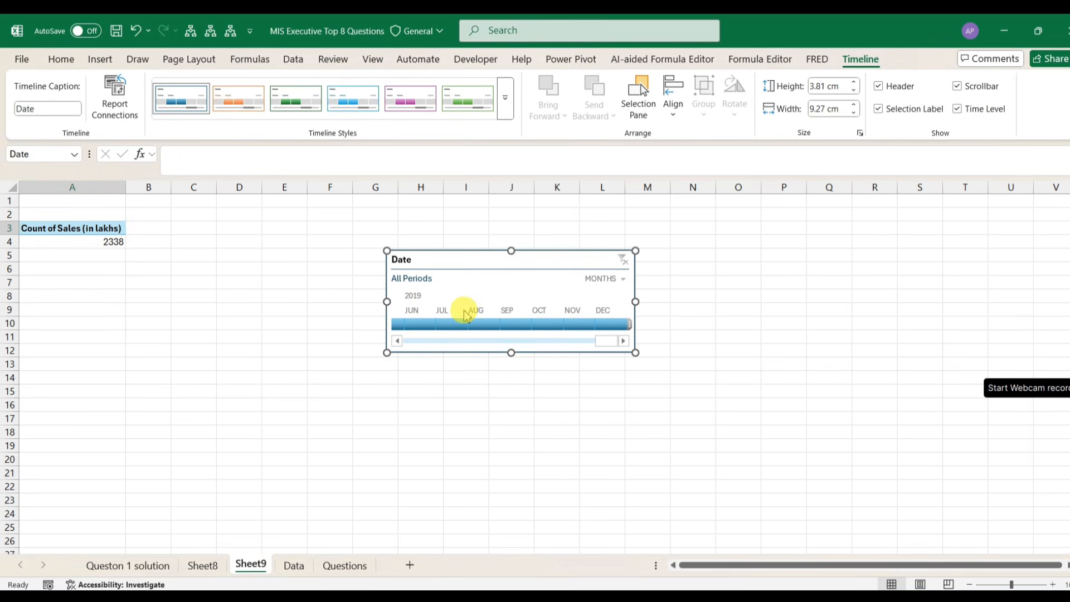
# Step: Filter the Date timeline to the single month September 2018
pyautogui.click(484, 324)
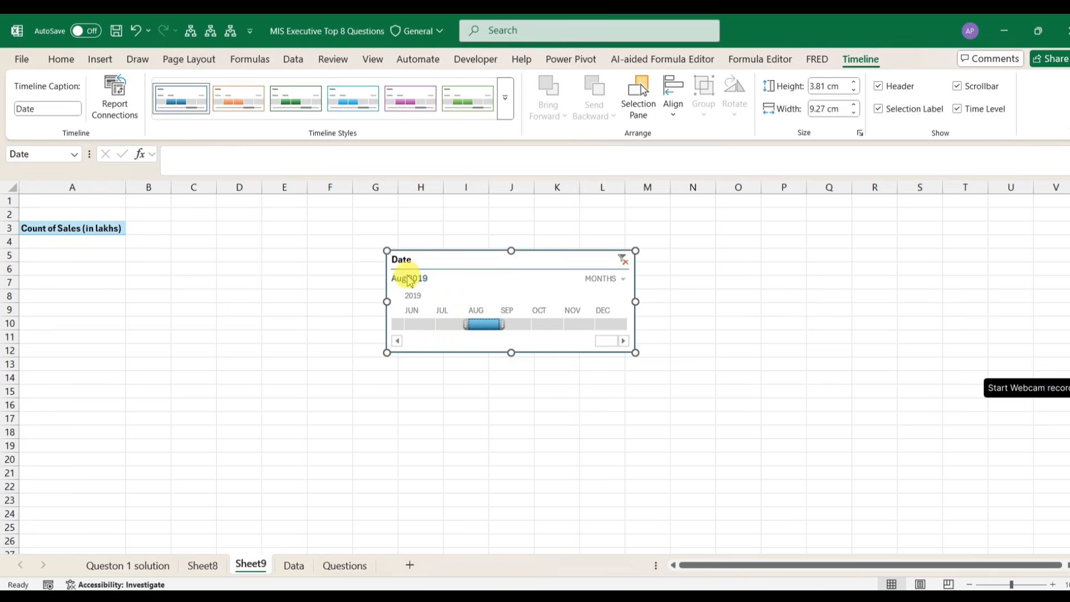
pyautogui.click(397, 341)
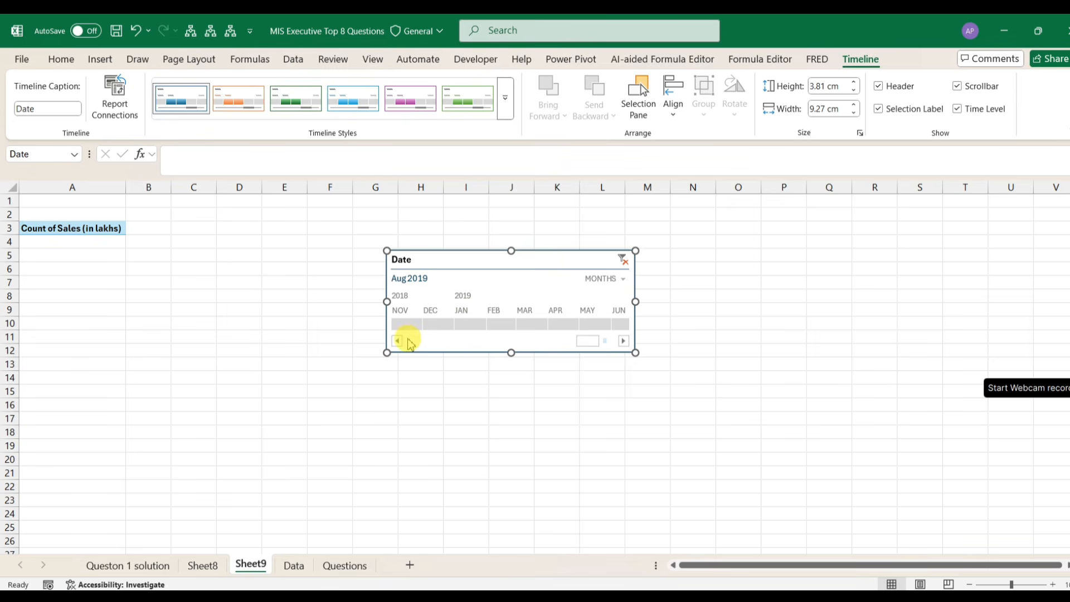
pyautogui.click(396, 341)
pyautogui.click(396, 341)
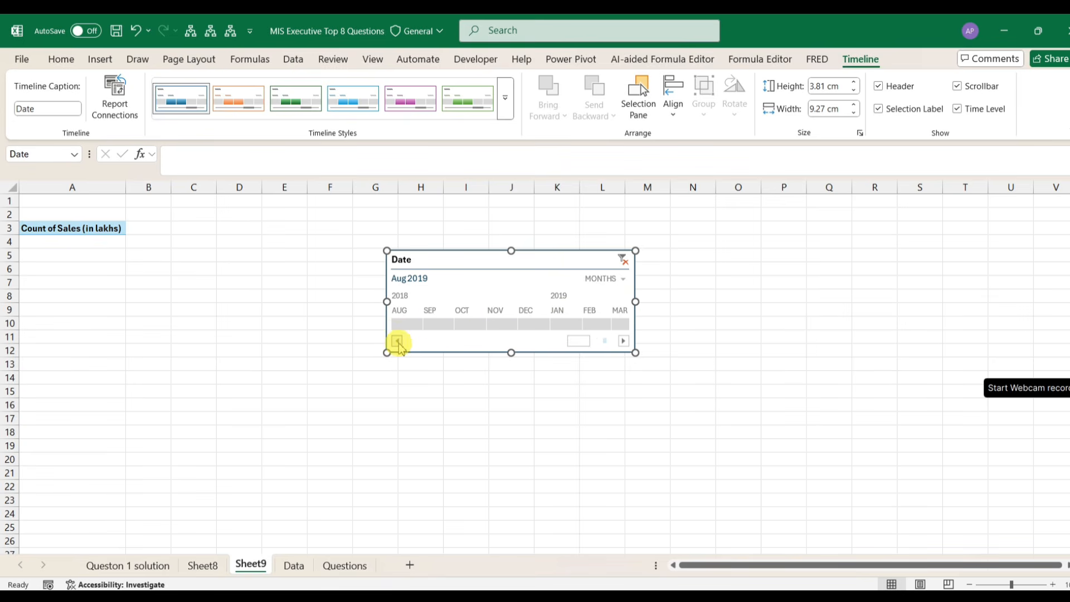
pyautogui.click(432, 324)
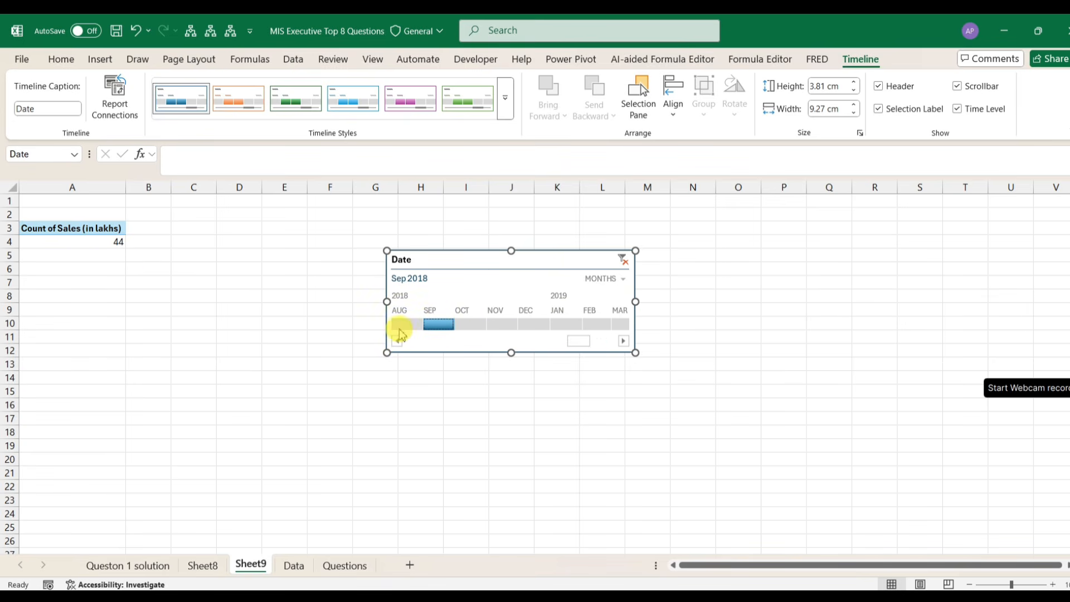
# Step: Summarize the timeline PivotTable's Sales (in lakhs) values by Sum
pyautogui.click(100, 245)
pyautogui.rightClick(100, 246)
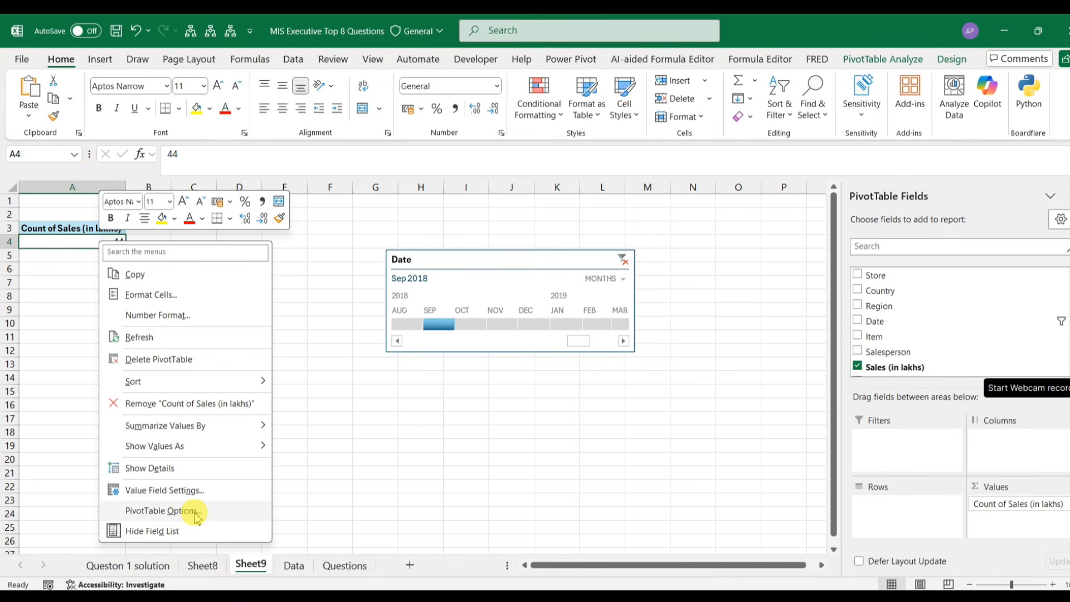
pyautogui.click(1022, 505)
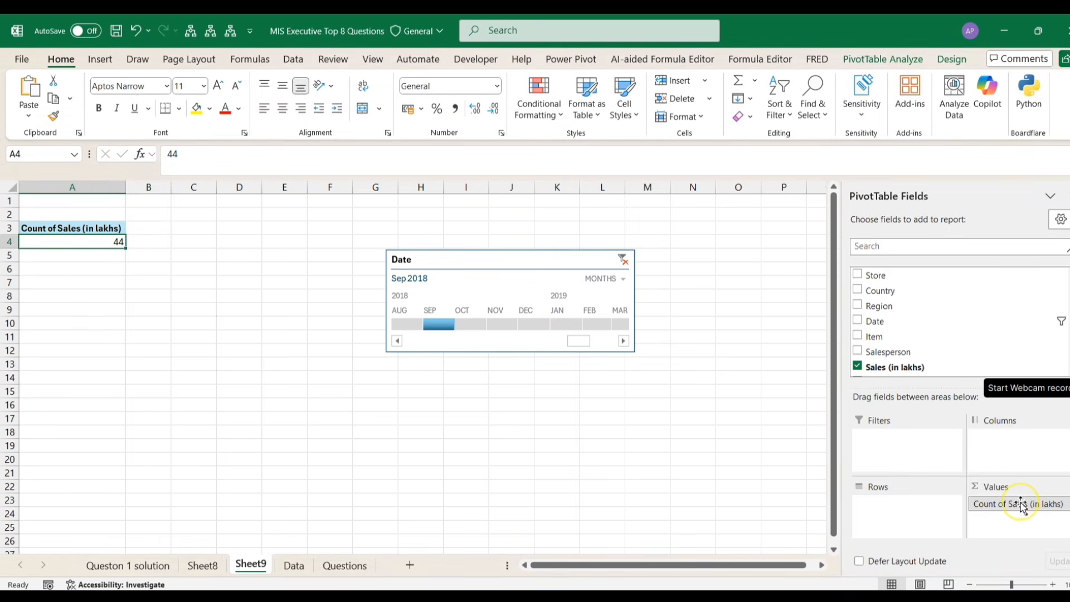
pyautogui.click(1021, 505)
pyautogui.click(1026, 483)
pyautogui.click(367, 385)
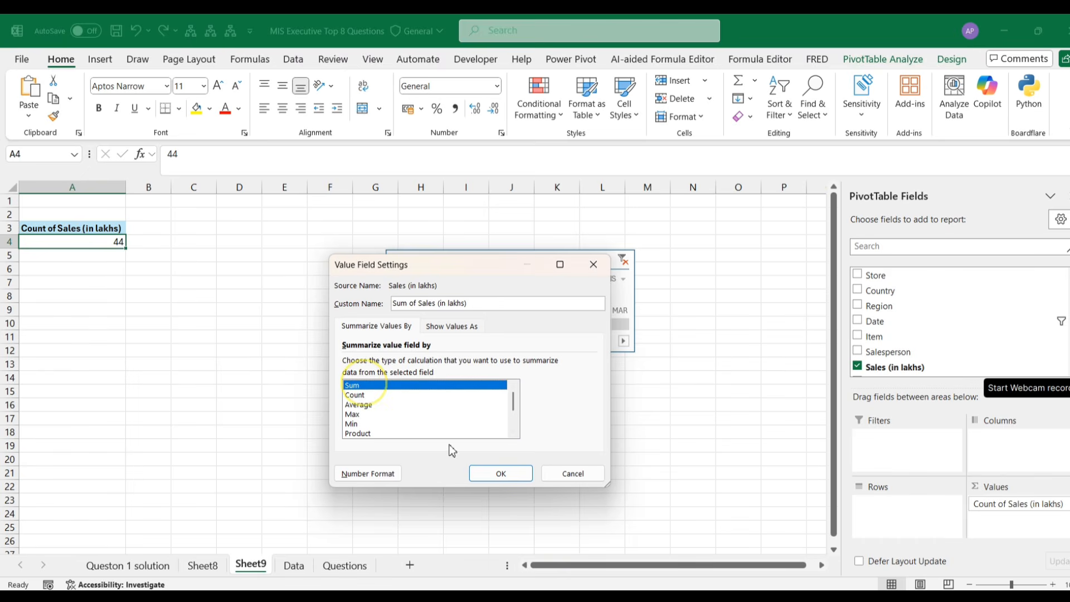
pyautogui.click(501, 473)
pyautogui.click(80, 307)
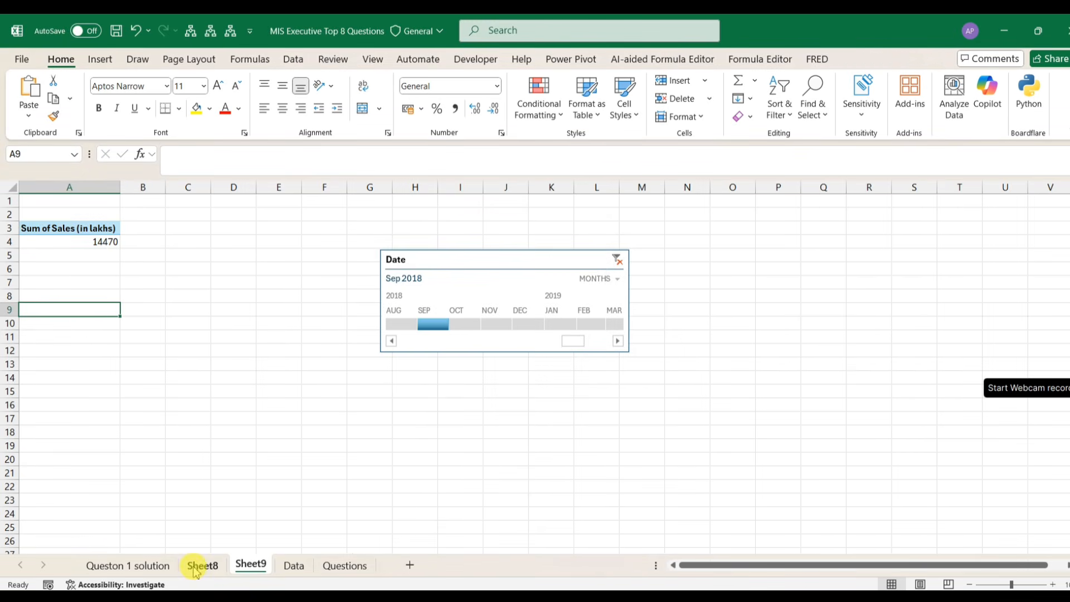
# Step: Look through the earlier solution sheets and read question 5 about a product-wise sales slicer showing only Iron
pyautogui.click(198, 566)
pyautogui.click(159, 566)
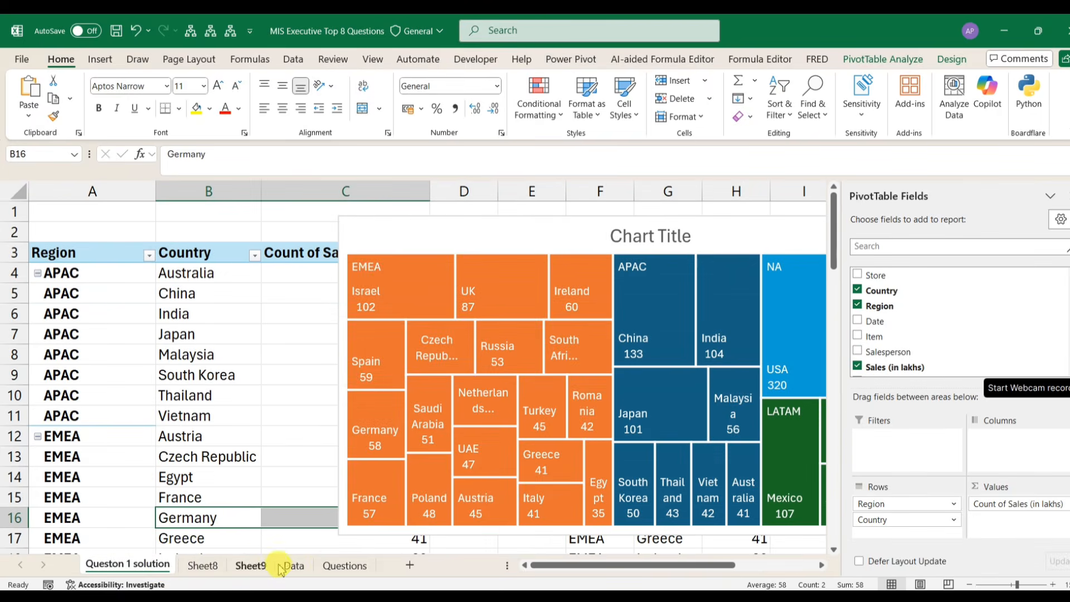
pyautogui.click(345, 566)
pyautogui.click(225, 346)
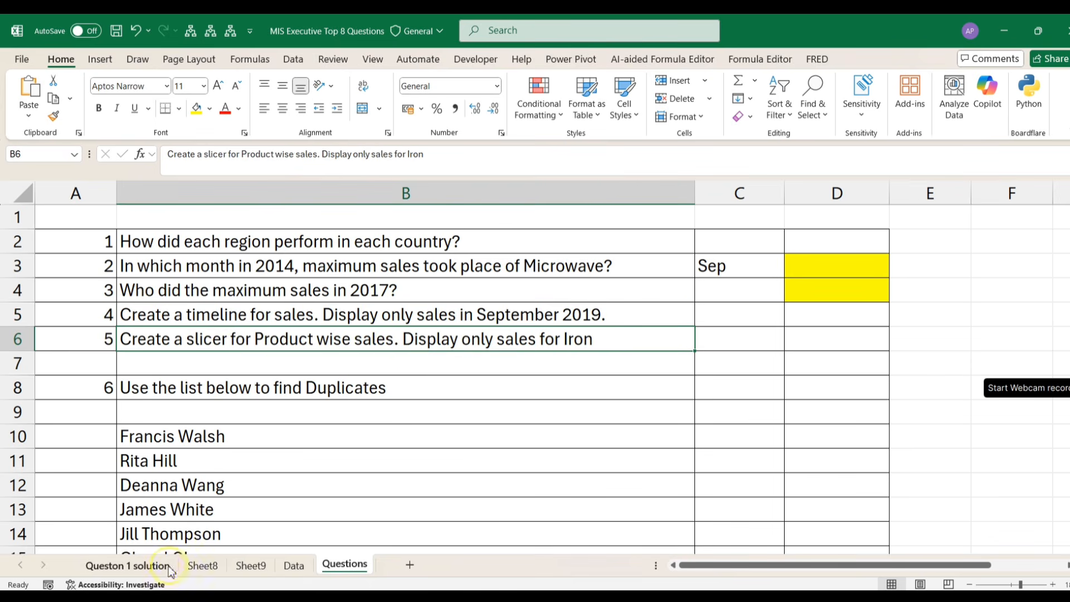
pyautogui.click(190, 566)
pyautogui.click(251, 566)
pyautogui.click(285, 566)
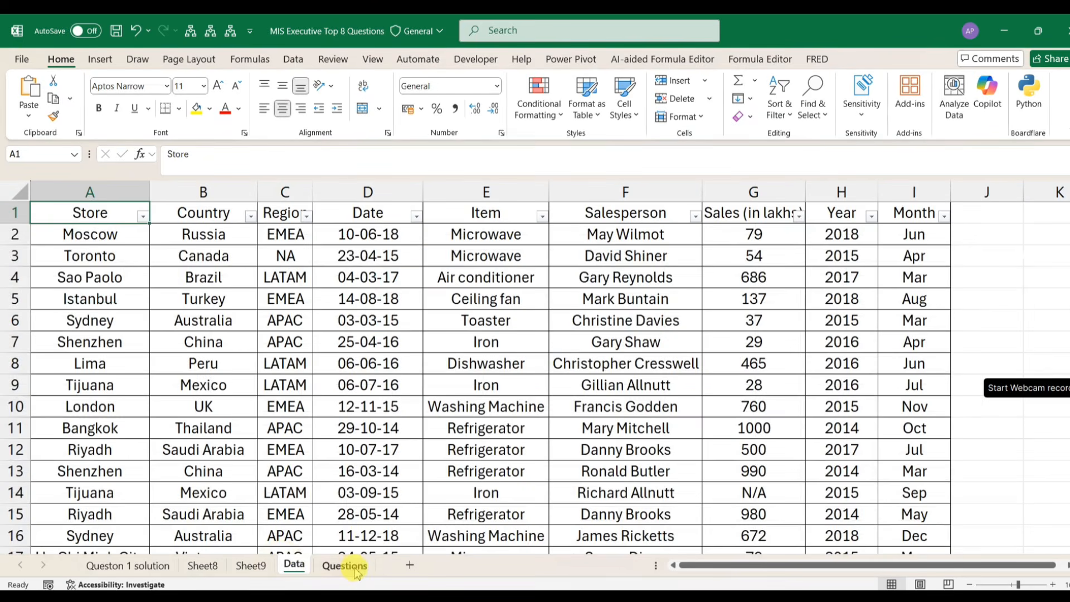
pyautogui.click(346, 567)
# Step: Create another PivotTable on a new worksheet from the Data sheet range A1:I2340 for question 5
pyautogui.click(294, 565)
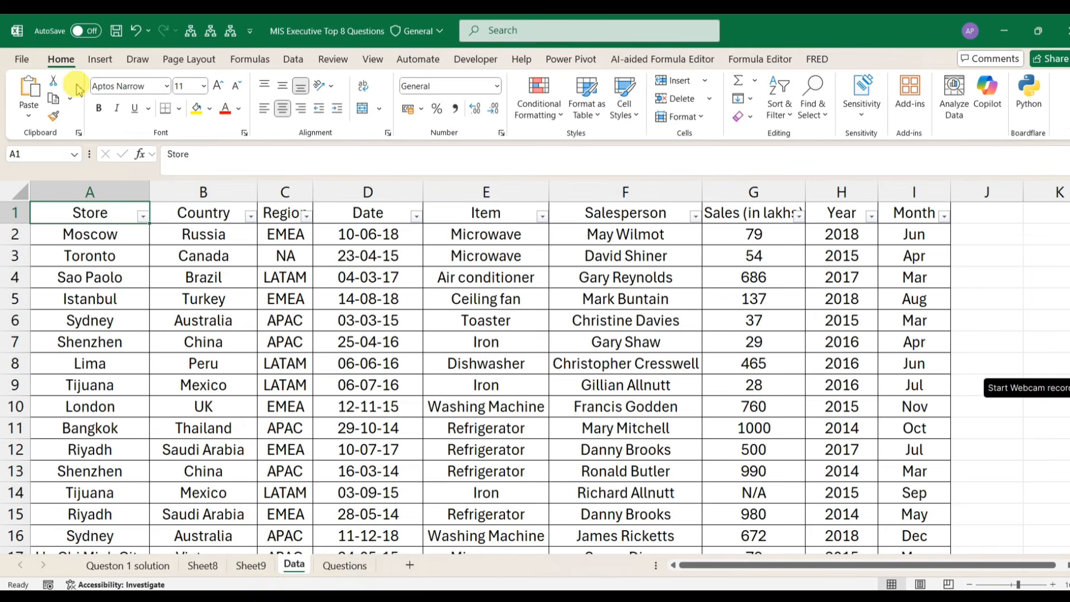
pyautogui.click(100, 59)
pyautogui.click(35, 89)
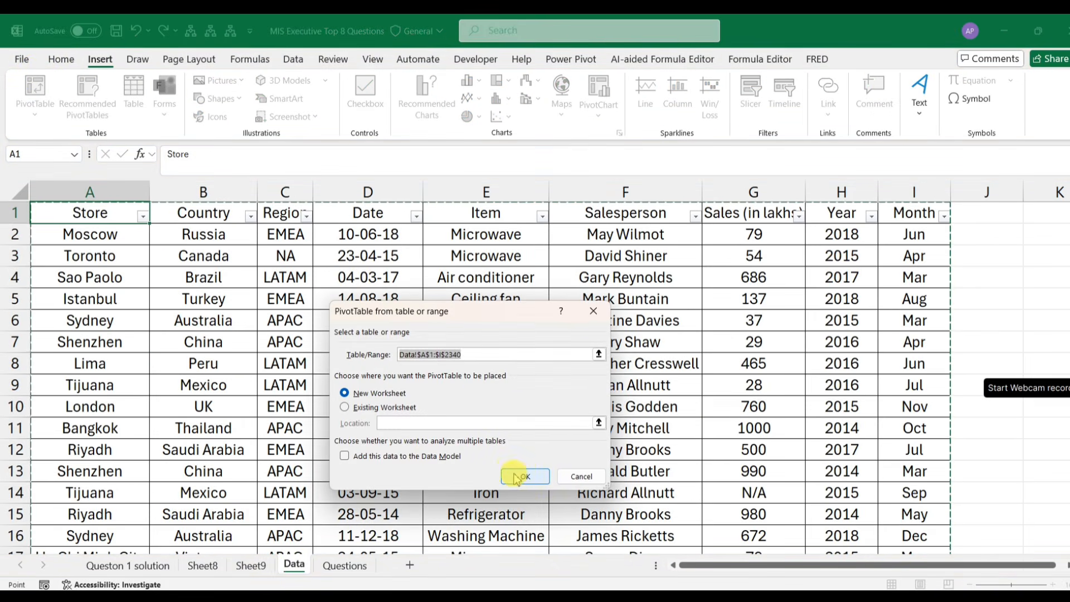
pyautogui.click(524, 476)
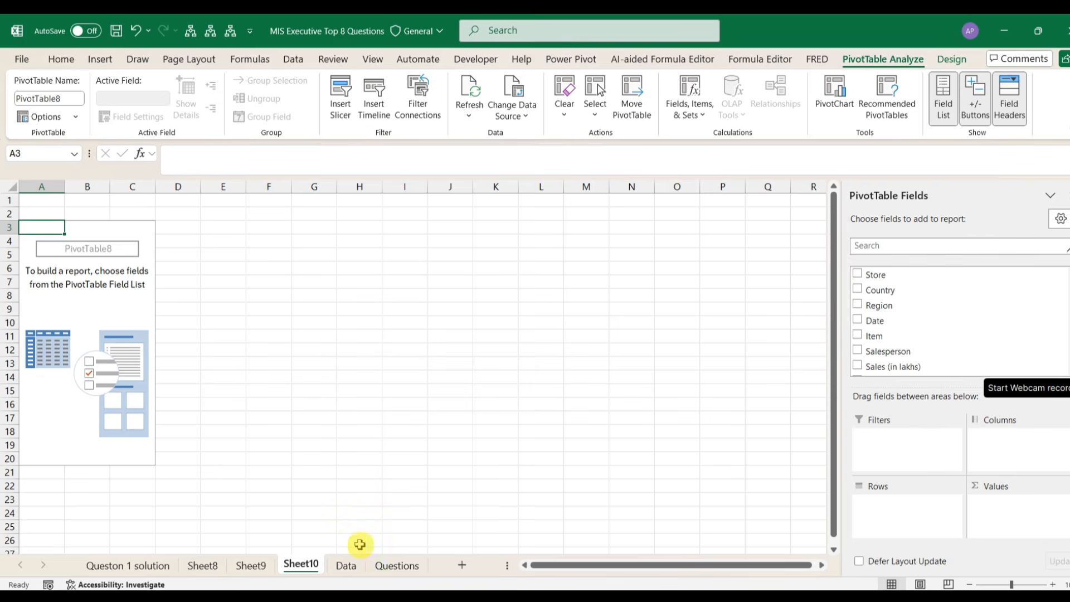
# Step: Recheck question 5 and lay out the new PivotTable with Item as rows and Sales (in lakhs) as values
pyautogui.click(397, 565)
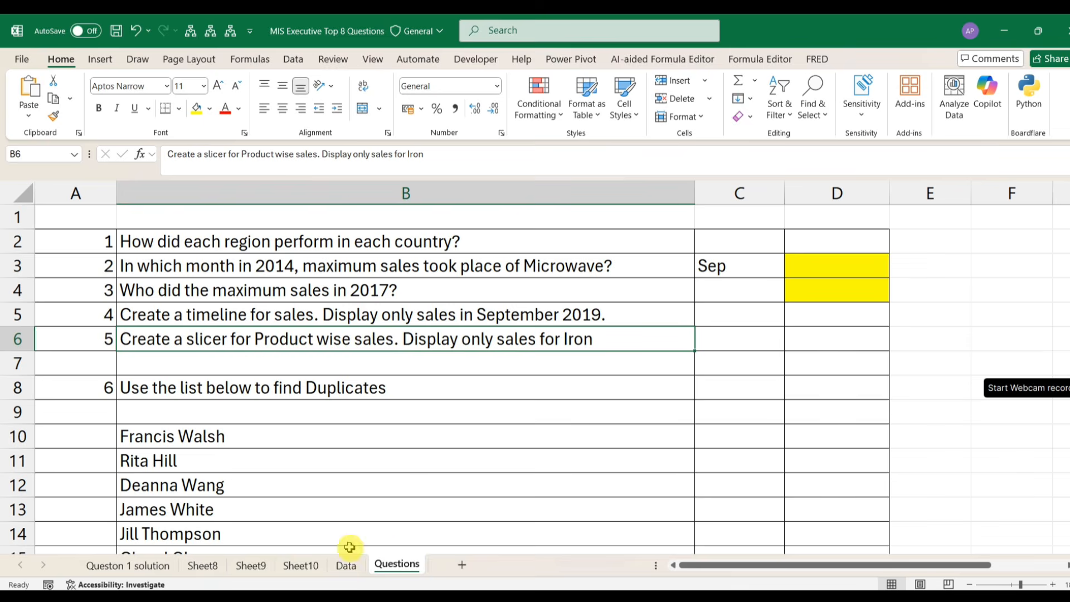
pyautogui.click(346, 565)
pyautogui.click(301, 564)
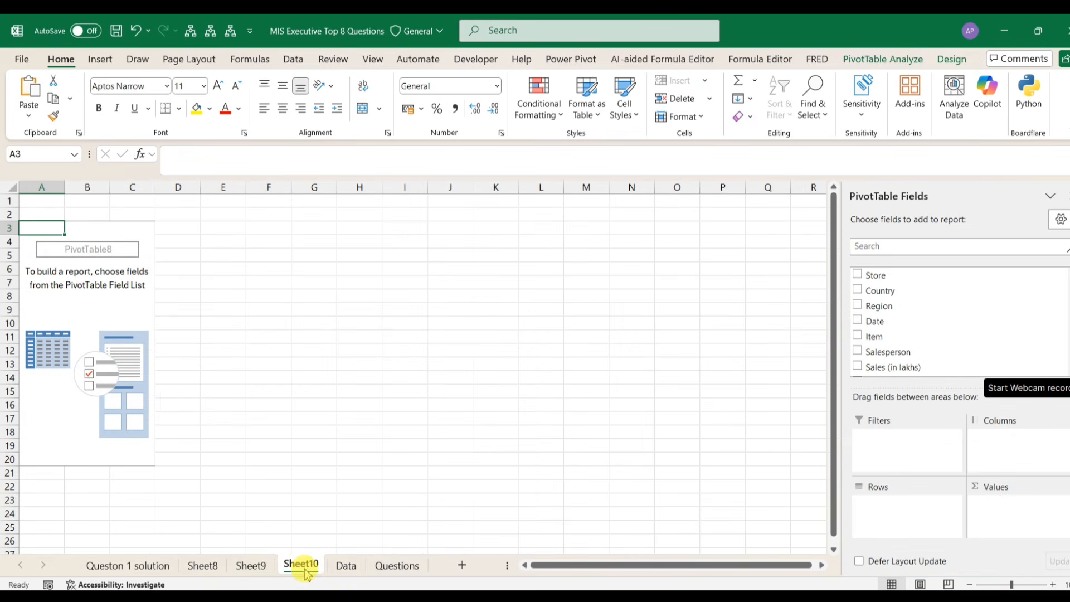
pyautogui.moveTo(892, 339); pyautogui.dragTo(984, 504)
# Step: Summarize the item-wise PivotTable's Sales (in lakhs) values by Sum
pyautogui.click(984, 504)
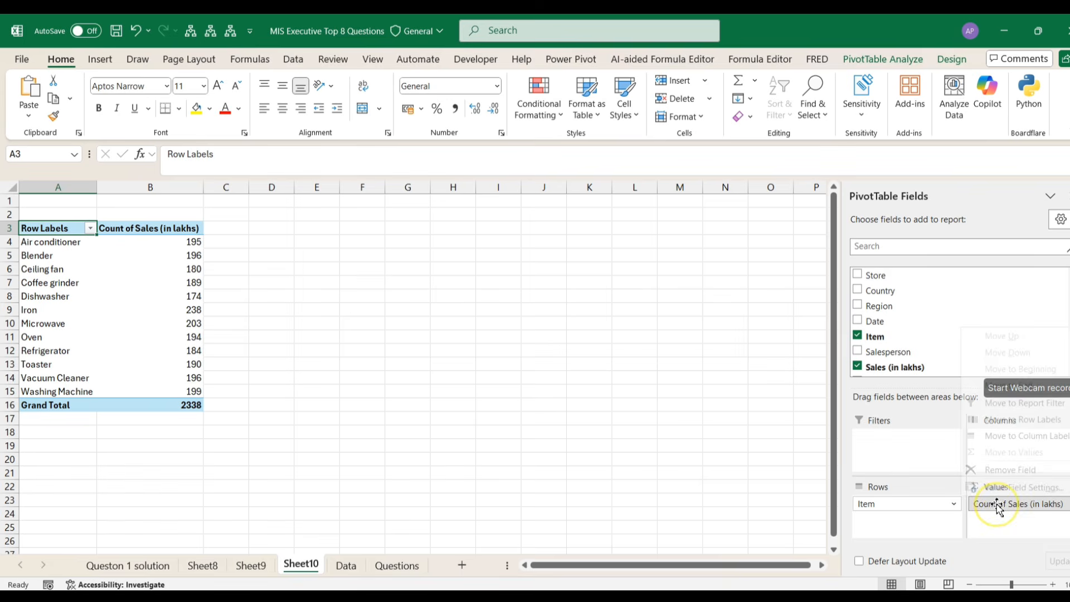
pyautogui.click(431, 383)
pyautogui.click(360, 385)
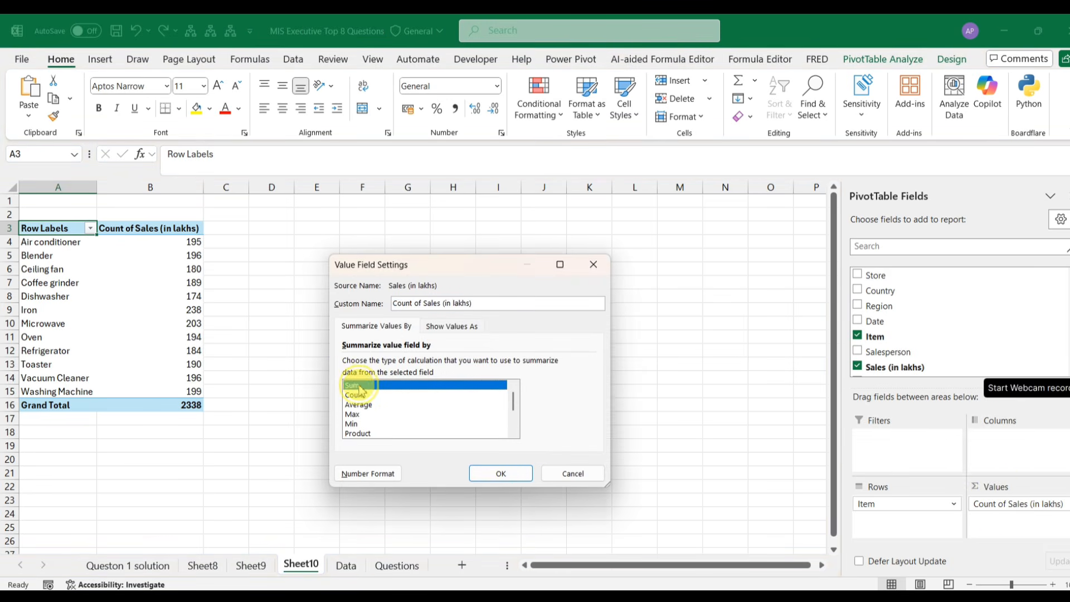
pyautogui.click(498, 475)
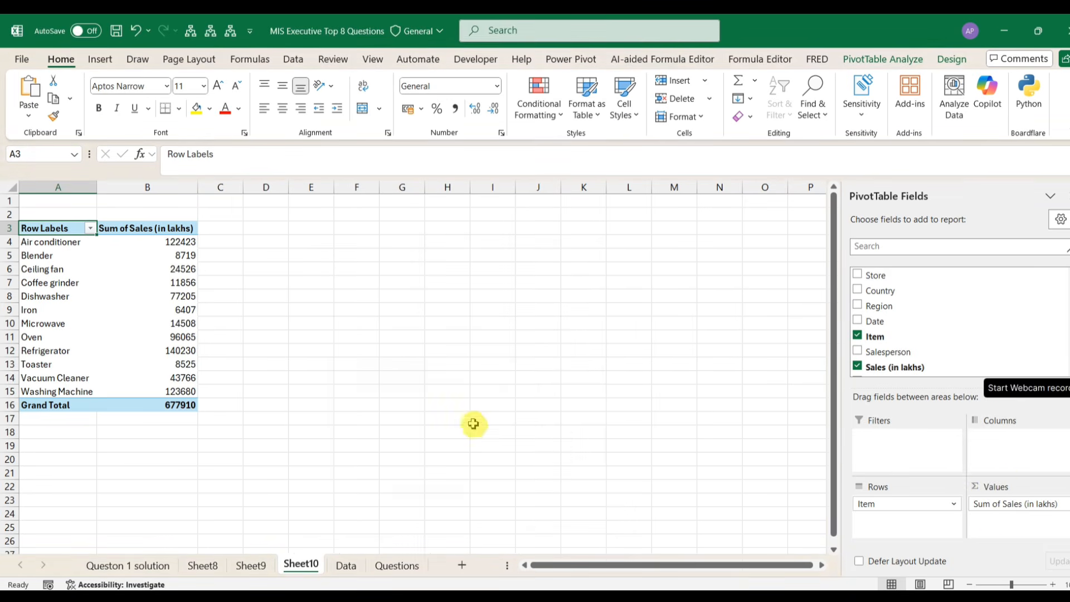
# Step: Add an Item slicer to the item-wise PivotTable and filter it to show only Iron
pyautogui.click(872, 61)
pyautogui.click(341, 101)
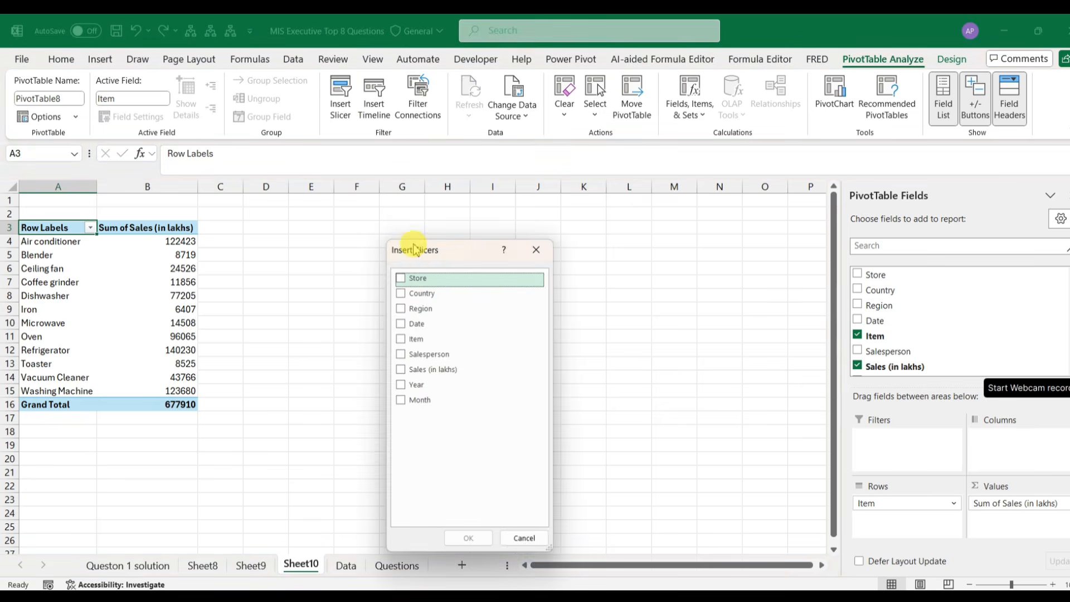
pyautogui.click(400, 339)
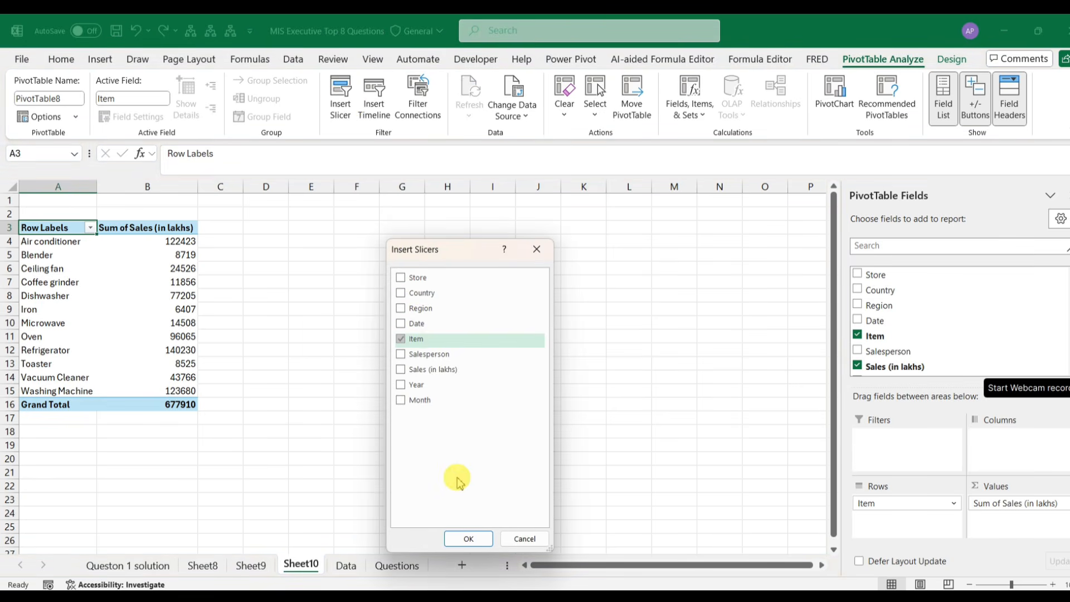
pyautogui.click(469, 538)
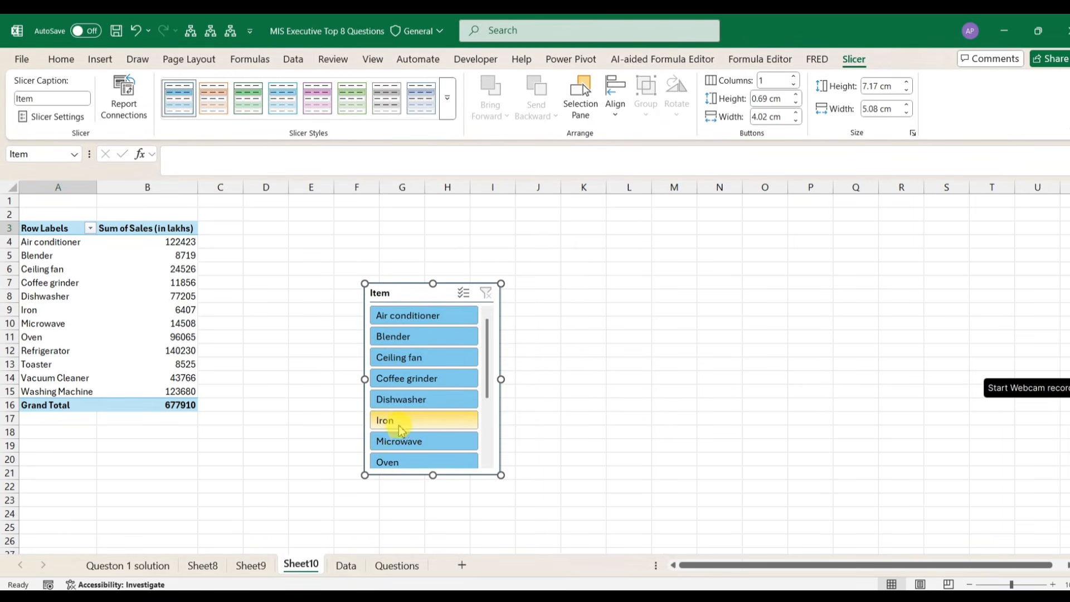
pyautogui.click(400, 428)
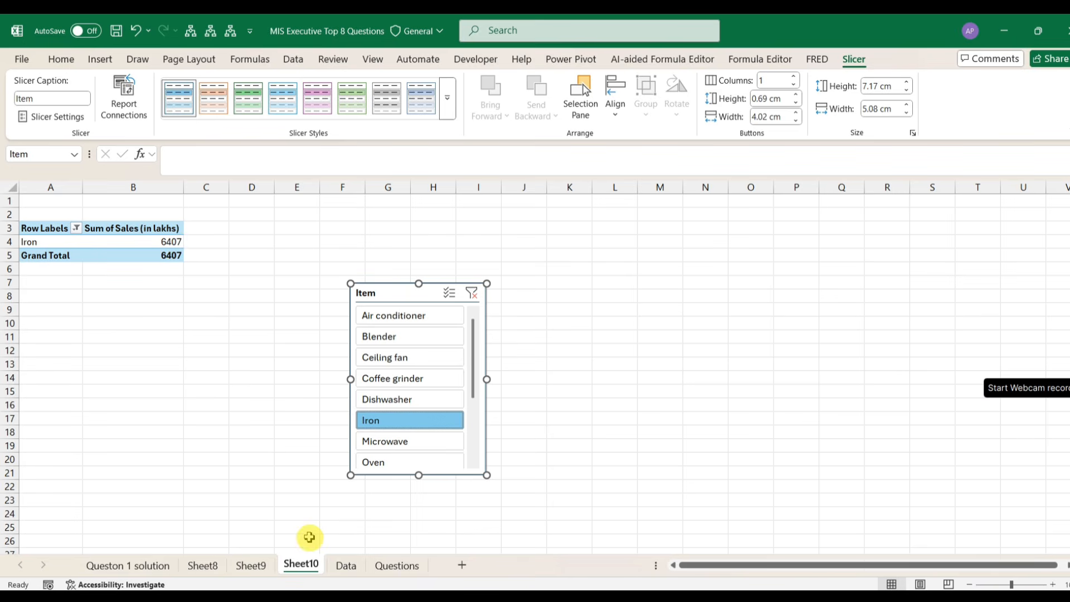
# Step: Return to the Questions sheet and read question 6 about finding duplicates, looking over the earlier questions and the list below it
pyautogui.click(395, 566)
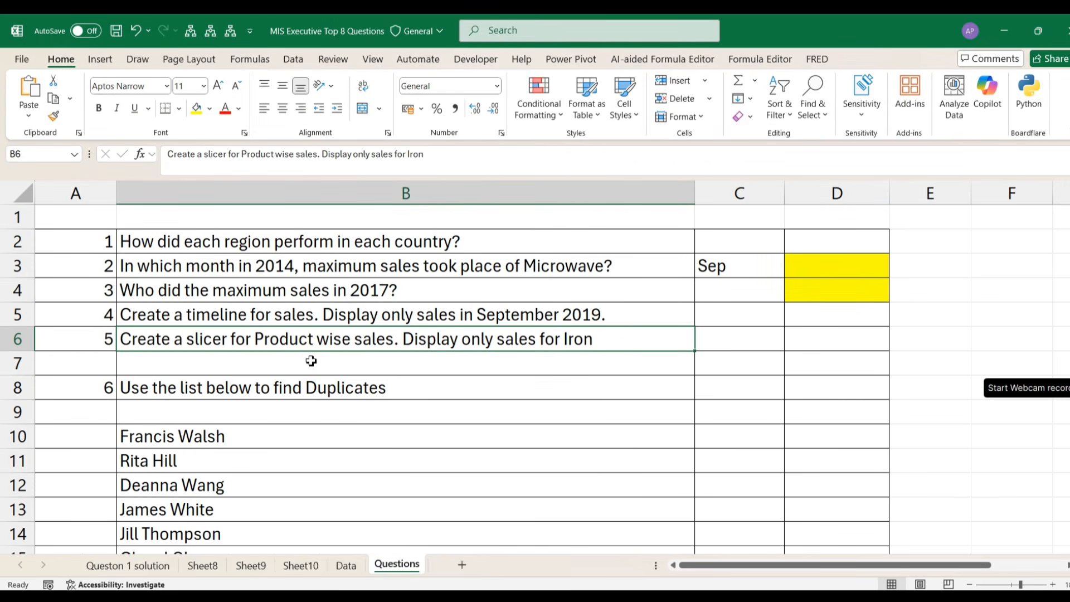
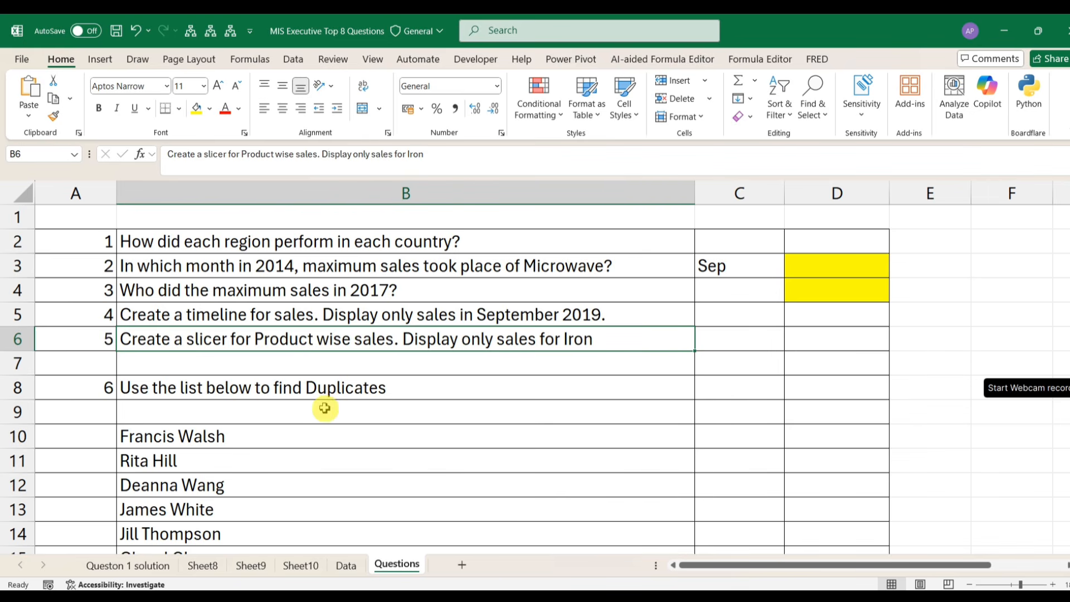
pyautogui.click(221, 389)
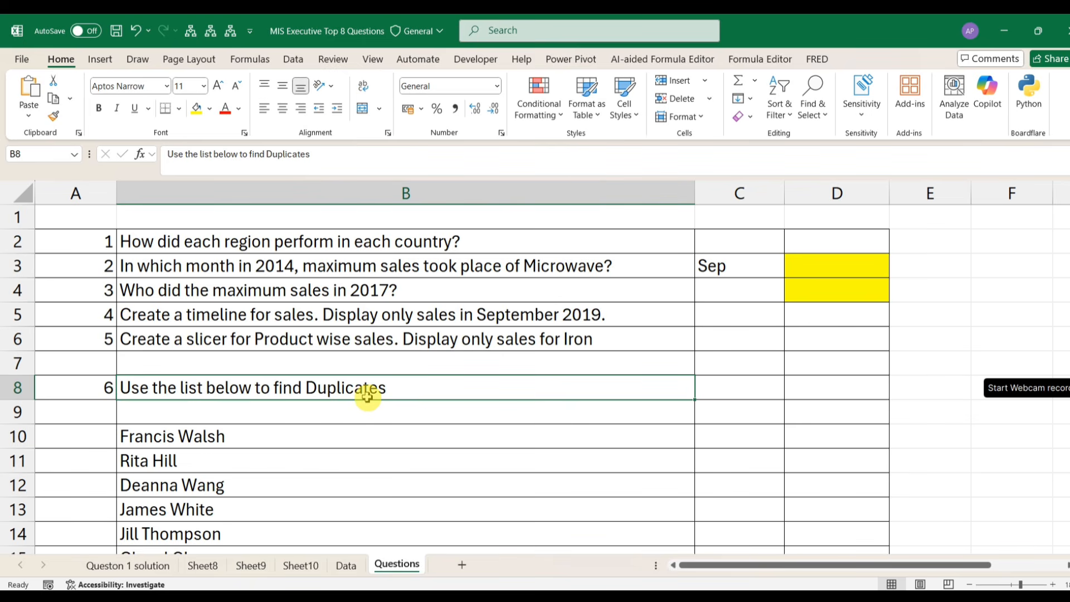
pyautogui.moveTo(238, 341); pyautogui.dragTo(239, 246)
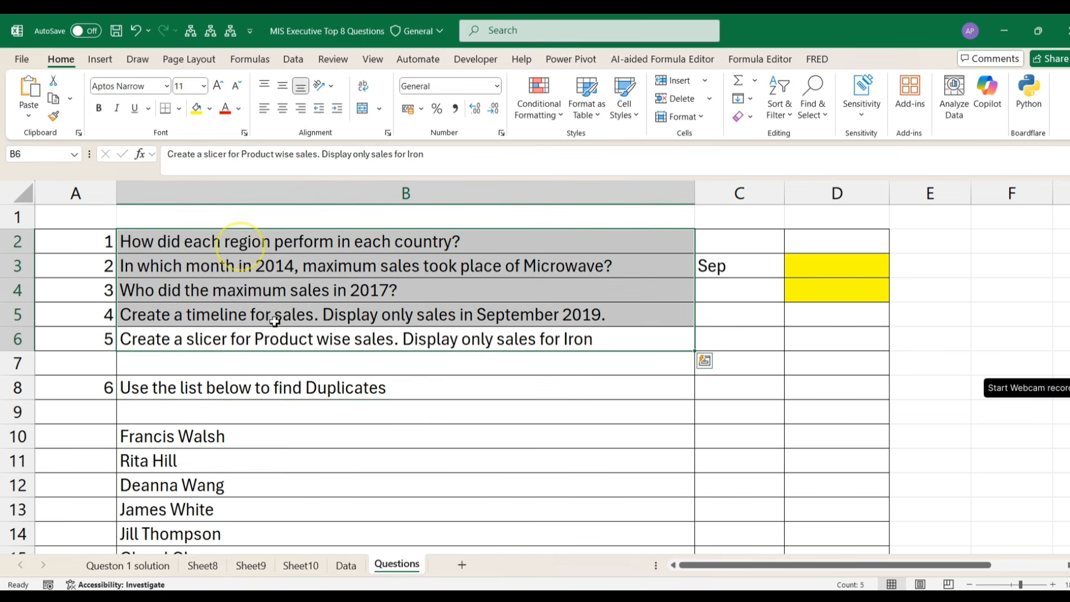
pyautogui.scroll(-3, 284, 340)
pyautogui.scroll(2, 294, 359)
pyautogui.click(193, 319)
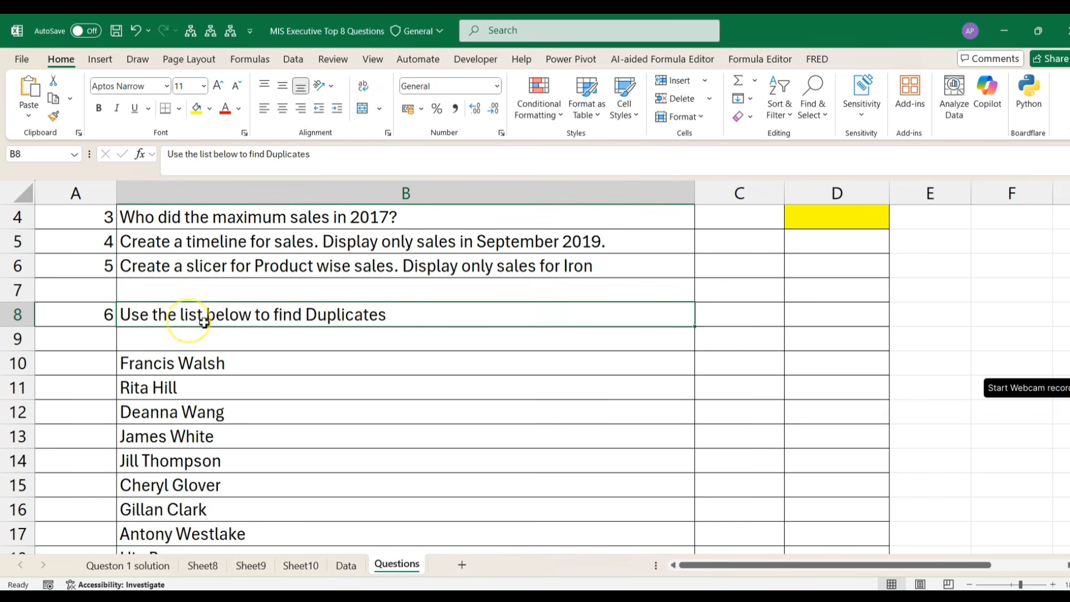
pyautogui.scroll(-4, 294, 373)
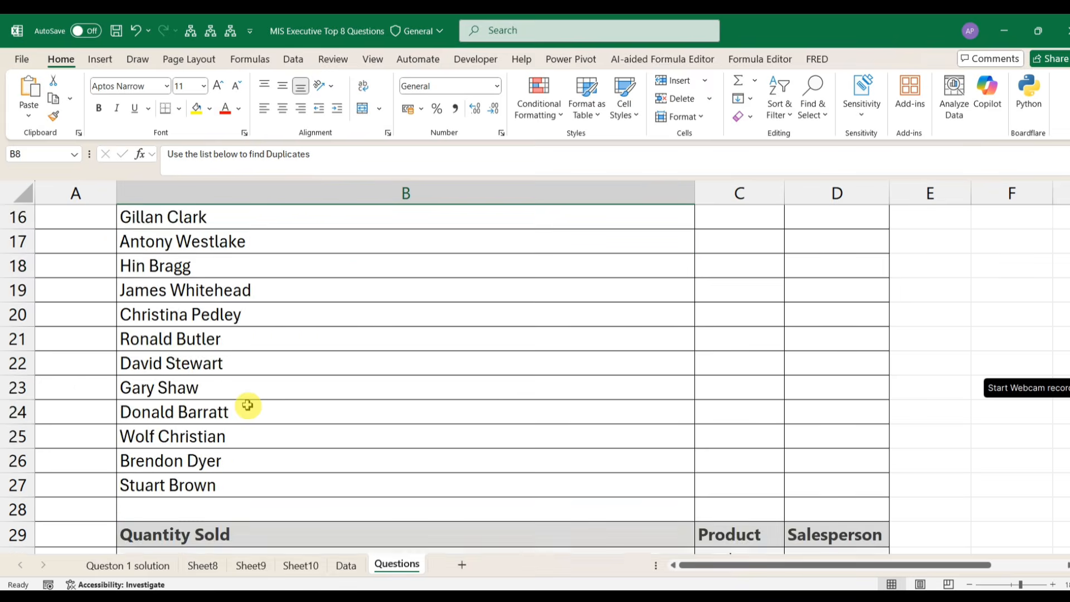
pyautogui.scroll(-3, 246, 411)
pyautogui.scroll(8, 244, 381)
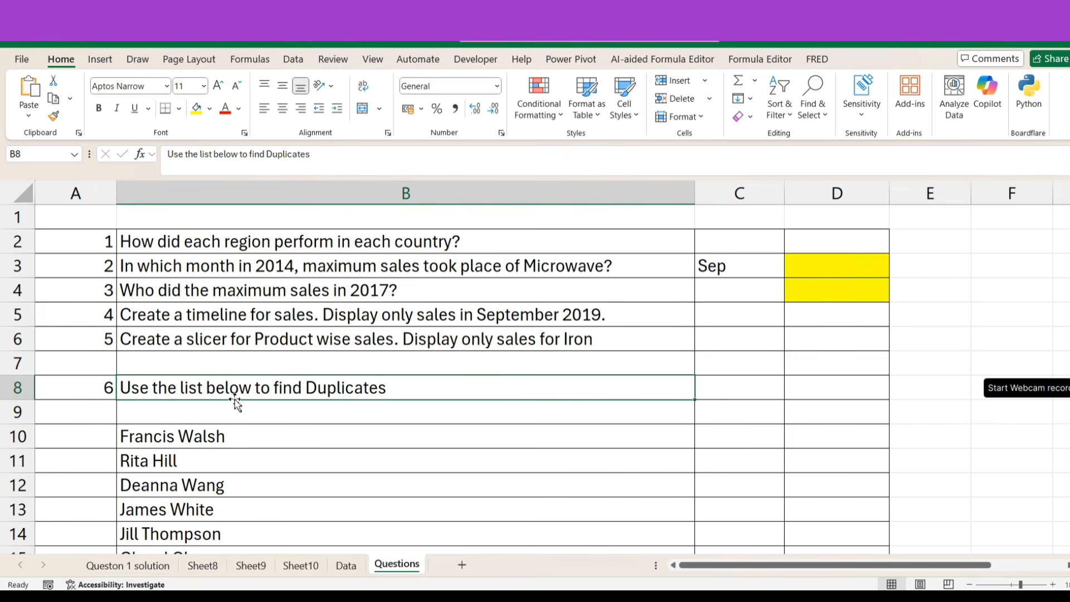
# Step: Examine the extent of the name list under question 6 and the empty column C beside it
pyautogui.click(273, 437)
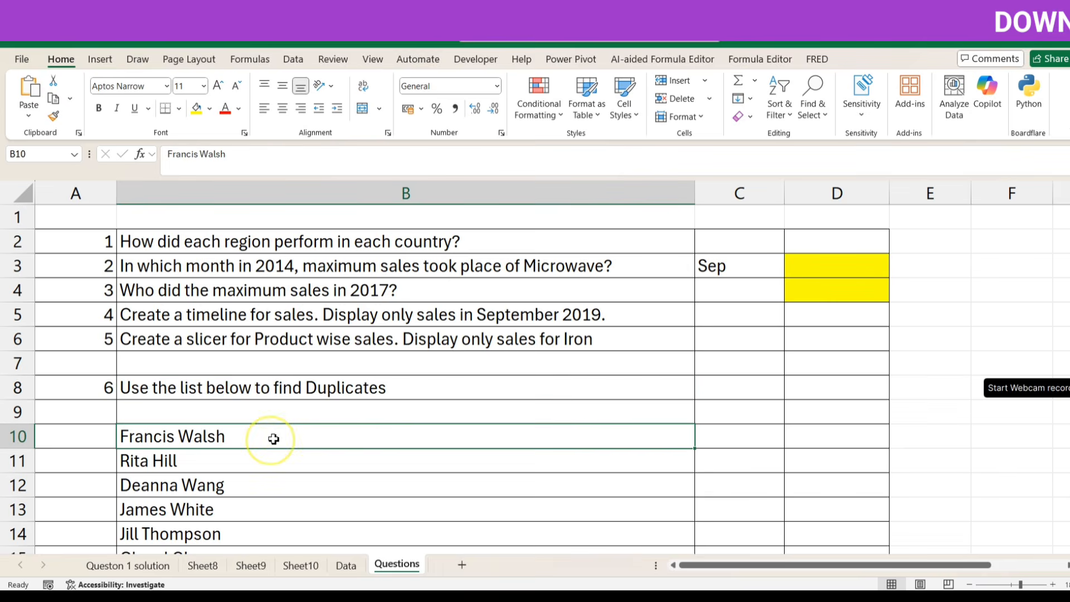
pyautogui.scroll(-2, 278, 441)
pyautogui.moveTo(239, 290); pyautogui.dragTo(244, 509)
pyautogui.scroll(-2, 262, 499)
pyautogui.scroll(5, 273, 490)
pyautogui.scroll(2, 273, 490)
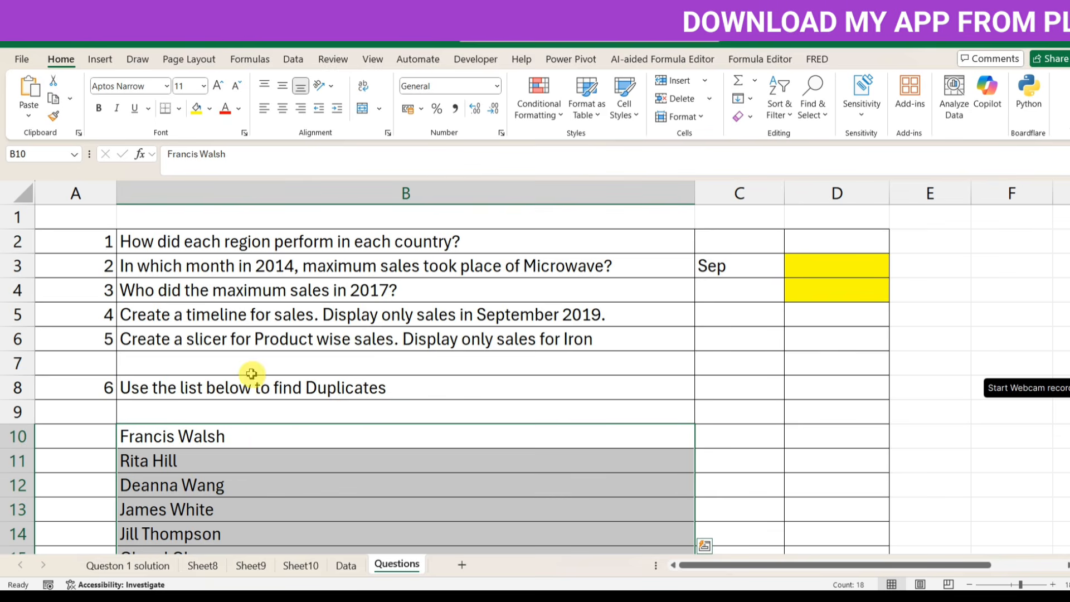
pyautogui.moveTo(239, 435); pyautogui.dragTo(263, 506)
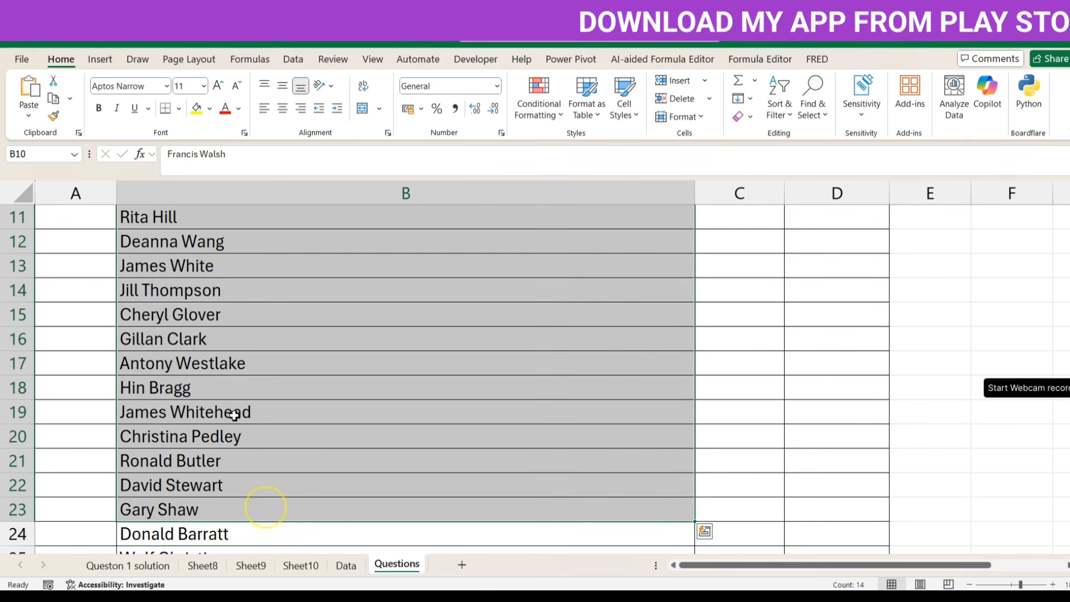
pyautogui.click(236, 247)
pyautogui.scroll(2, 251, 289)
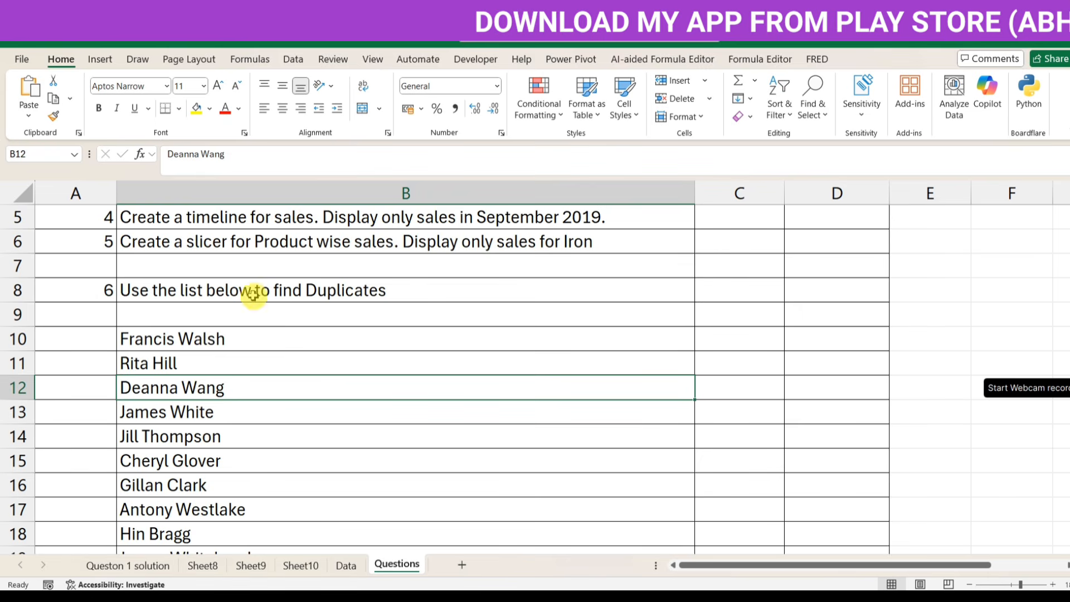
pyautogui.moveTo(210, 337); pyautogui.dragTo(187, 527)
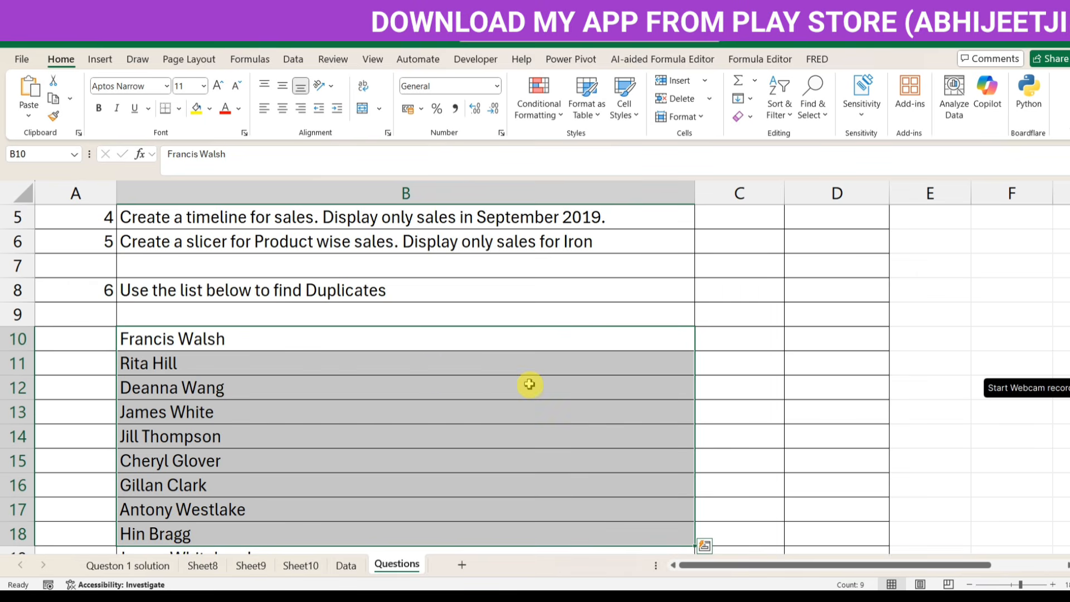
pyautogui.click(731, 342)
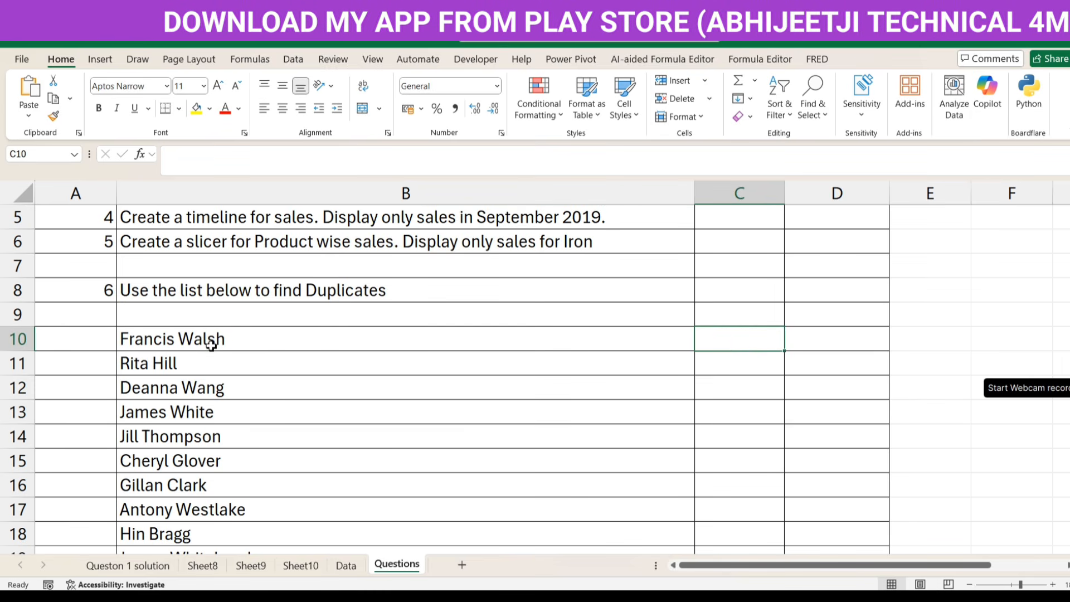
pyautogui.click(708, 343)
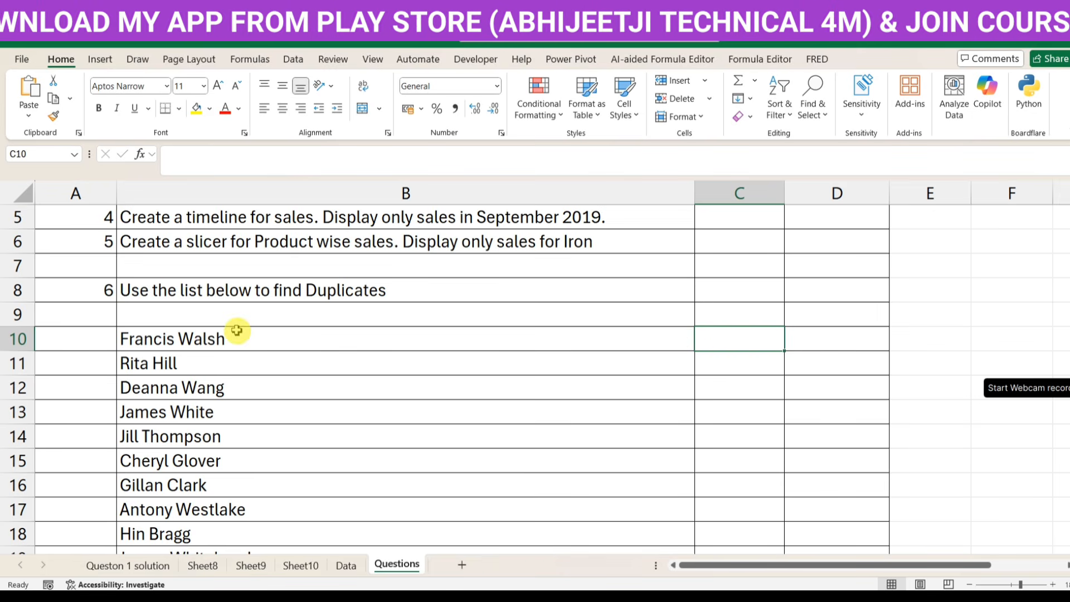
pyautogui.click(747, 343)
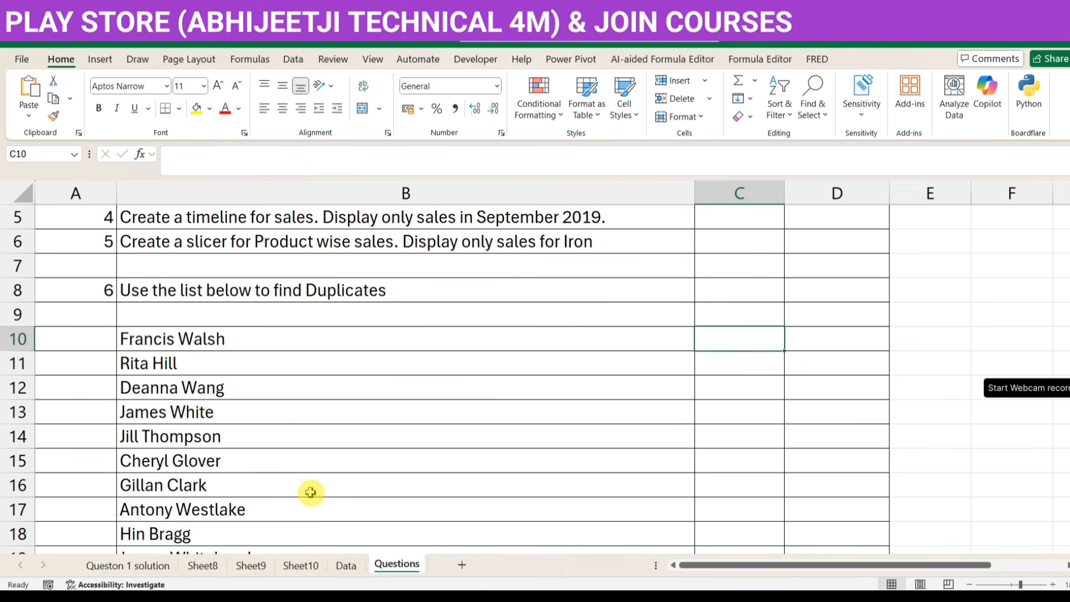
# Step: Enter a COUNTIF formula in C10 with B10:B27 as both range and criteria, counting how often each listed name occurs
pyautogui.moveTo(728, 349)
pyautogui.mouseDown()
pyautogui.moveTo(732, 373)
pyautogui.moveTo(734, 341)
pyautogui.mouseUp()
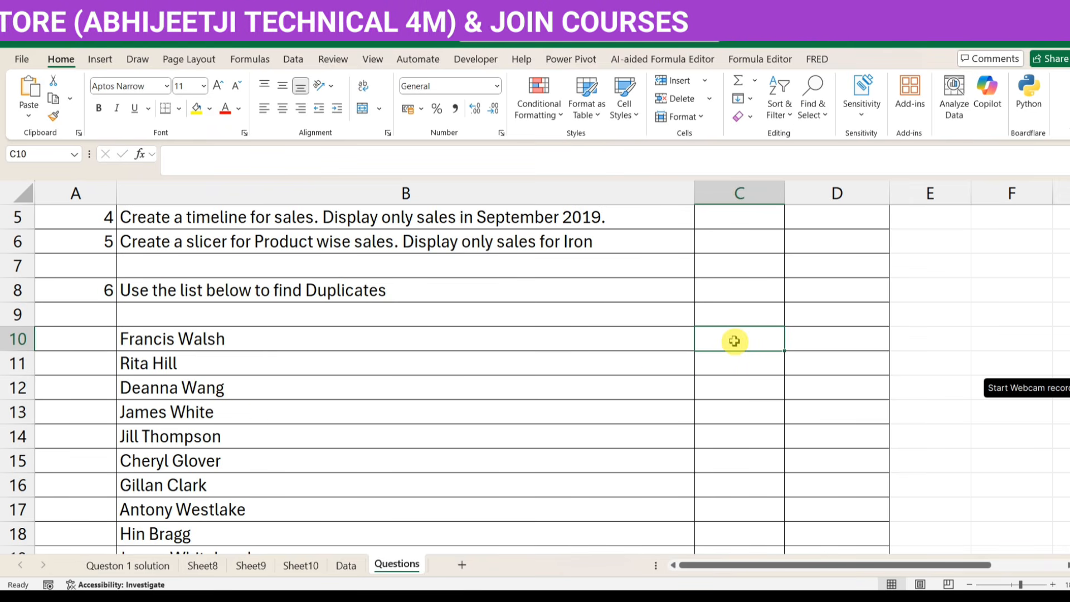
pyautogui.click(795, 401)
pyautogui.write('=')
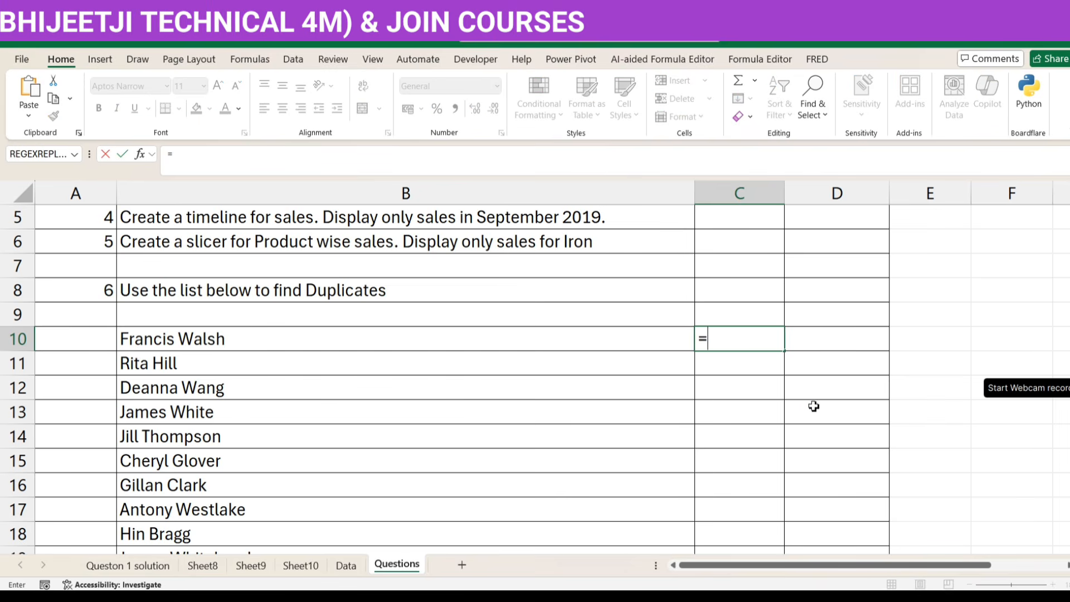
pyautogui.write('count')
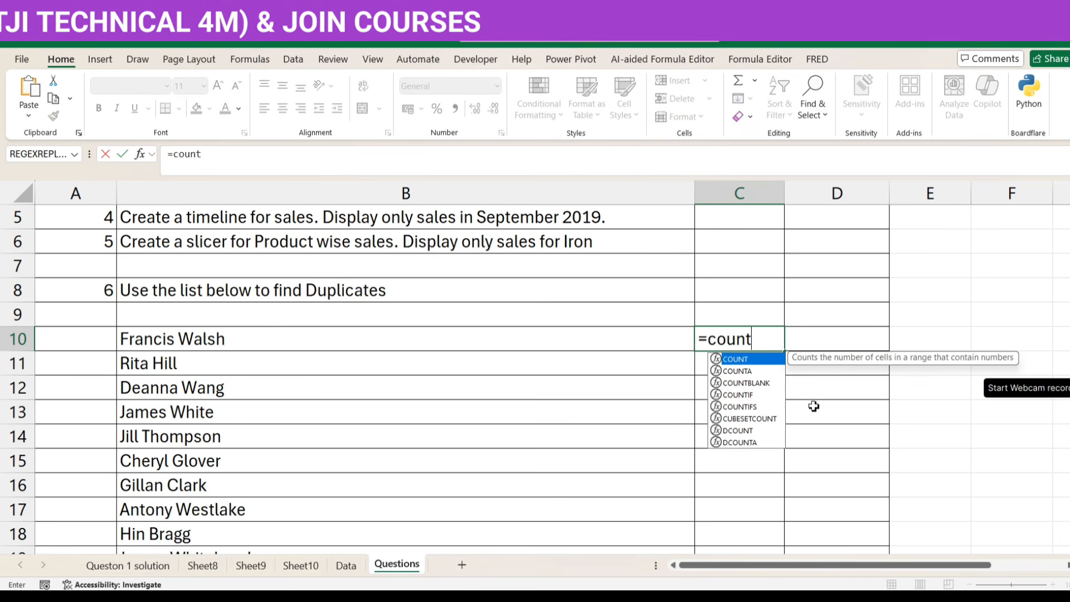
pyautogui.write('if')
pyautogui.press('Tab')
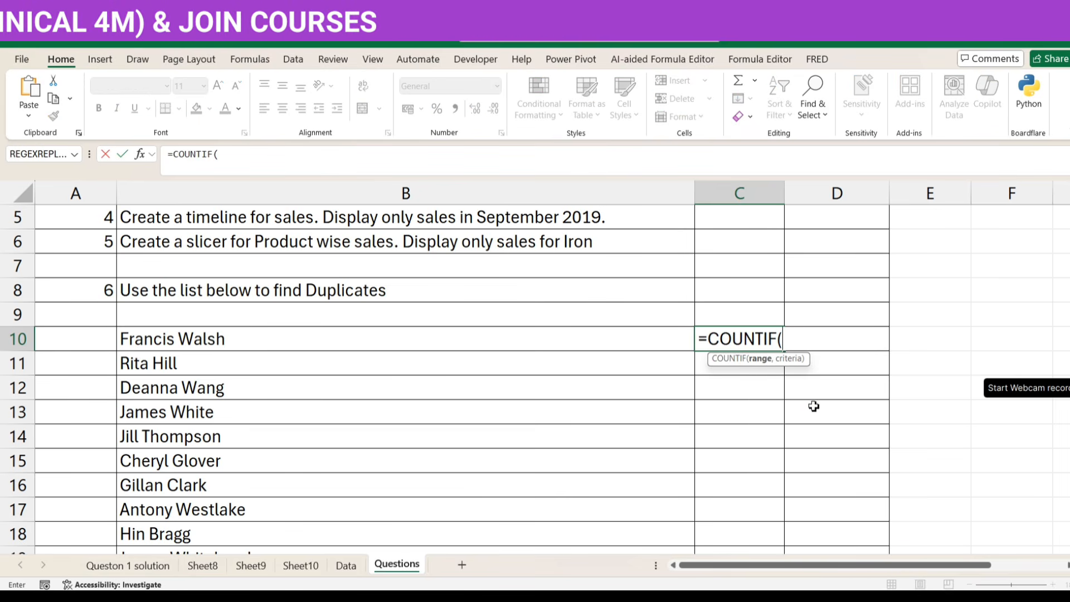
pyautogui.press('Left')
pyautogui.hotkey('ctrl', 'shift', 'Down')
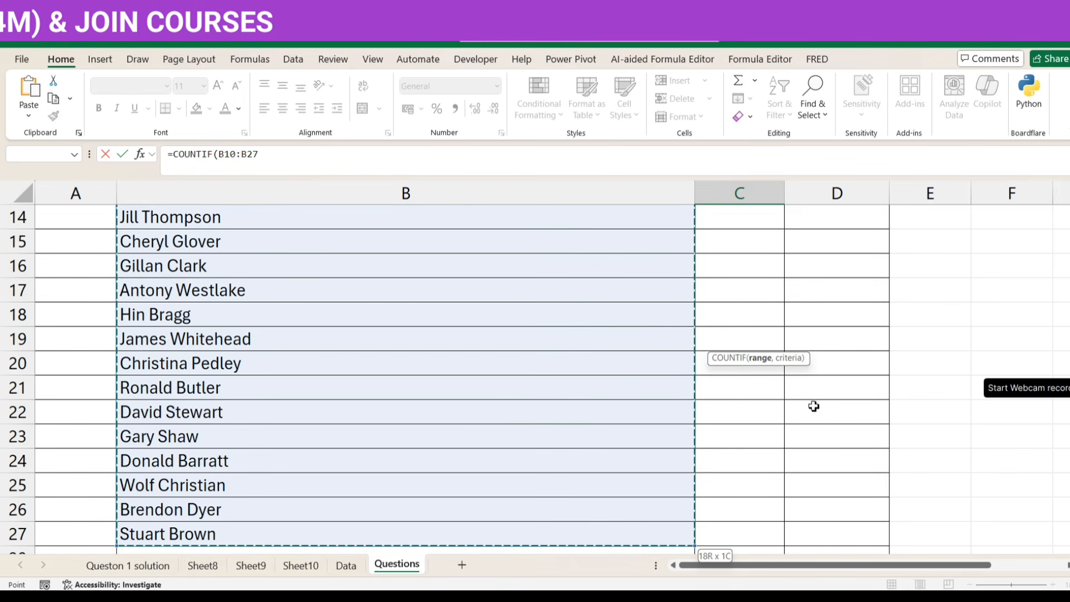
pyautogui.write(',')
pyautogui.hotkey('ctrl', 'Up')
pyautogui.press('Down')
pyautogui.press('Down')
pyautogui.press('Down')
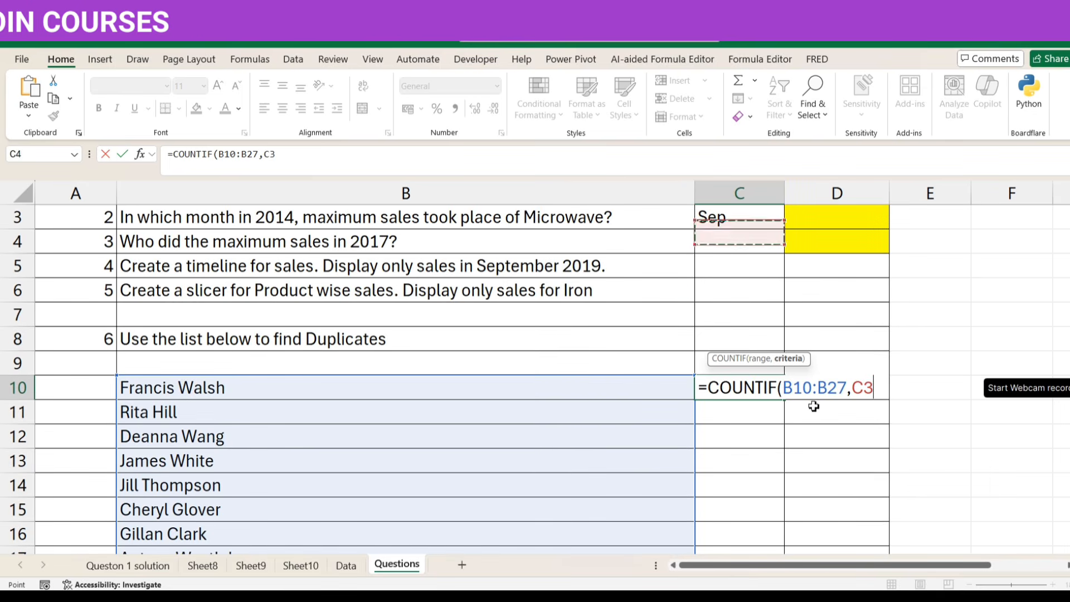
pyautogui.press('Left')
pyautogui.press('Left')
pyautogui.press('Down')
pyautogui.press('Down')
pyautogui.press('Down')
pyautogui.press('Down')
pyautogui.press('Right')
pyautogui.hotkey('ctrl', 'Down')
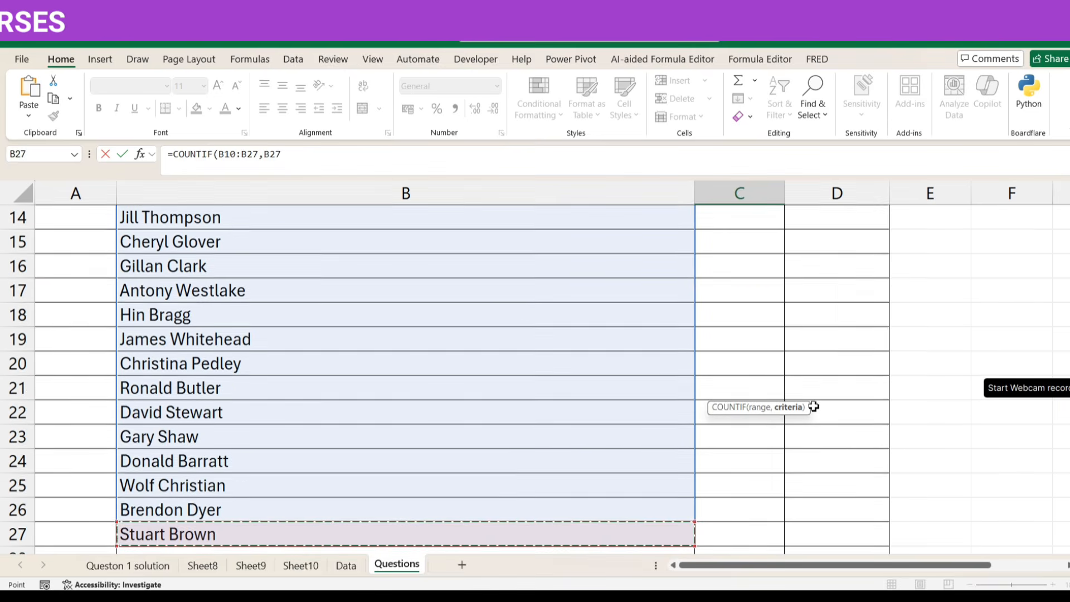
pyautogui.hotkey('ctrl', 'Up')
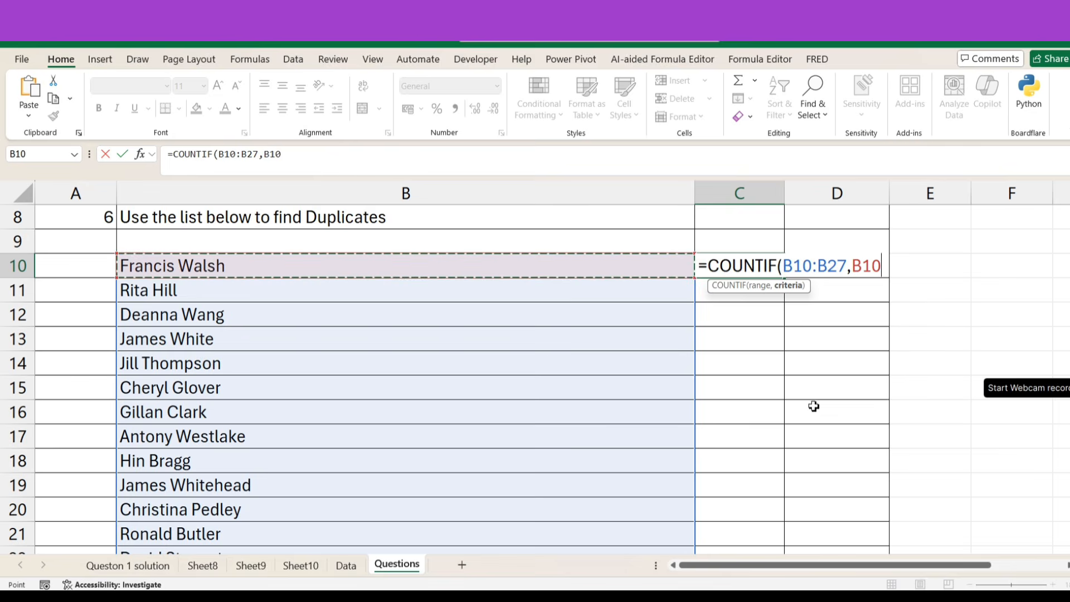
pyautogui.hotkey('ctrl', 'shift', 'Down')
pyautogui.press('Return')
pyautogui.press('Up')
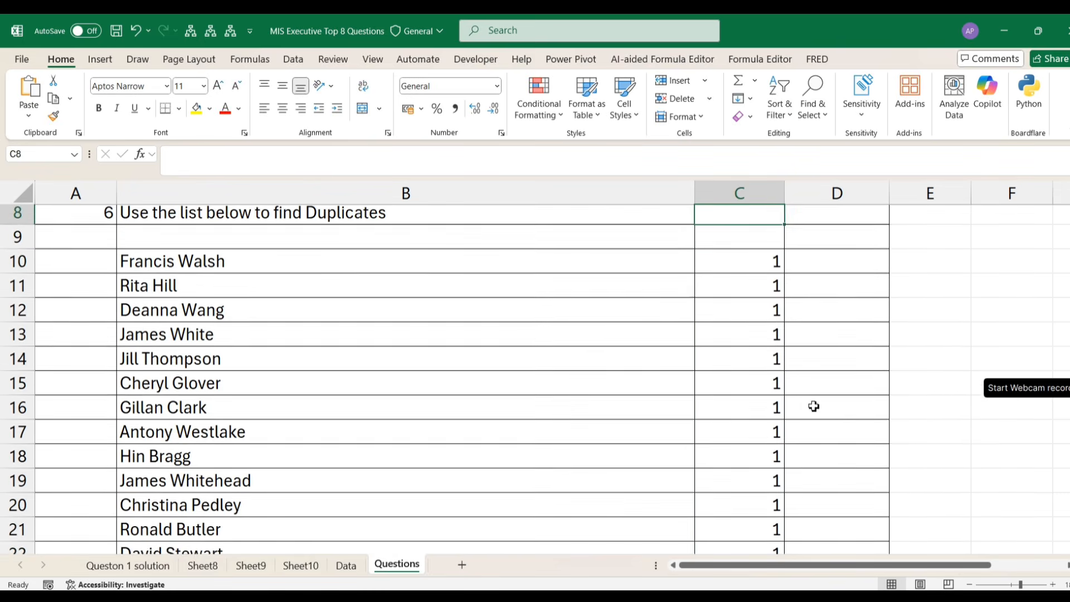
pyautogui.press('Right')
pyautogui.press('Right')
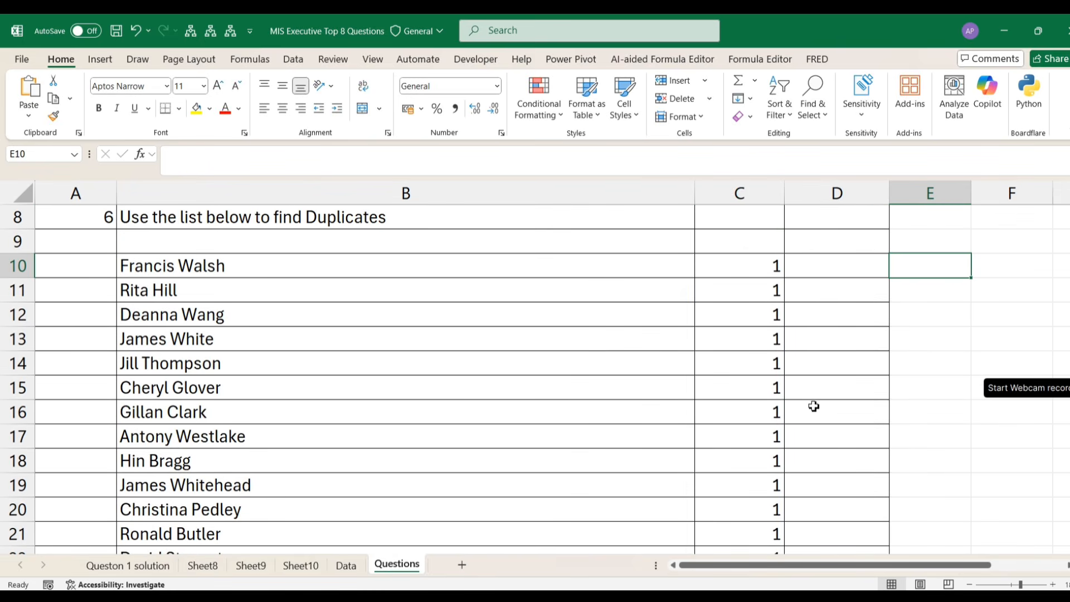
pyautogui.press('Left')
pyautogui.press('Left')
pyautogui.press('Left')
pyautogui.hotkey('ctrl', 'c')
pyautogui.press('Down')
pyautogui.press('Down')
pyautogui.press('Down')
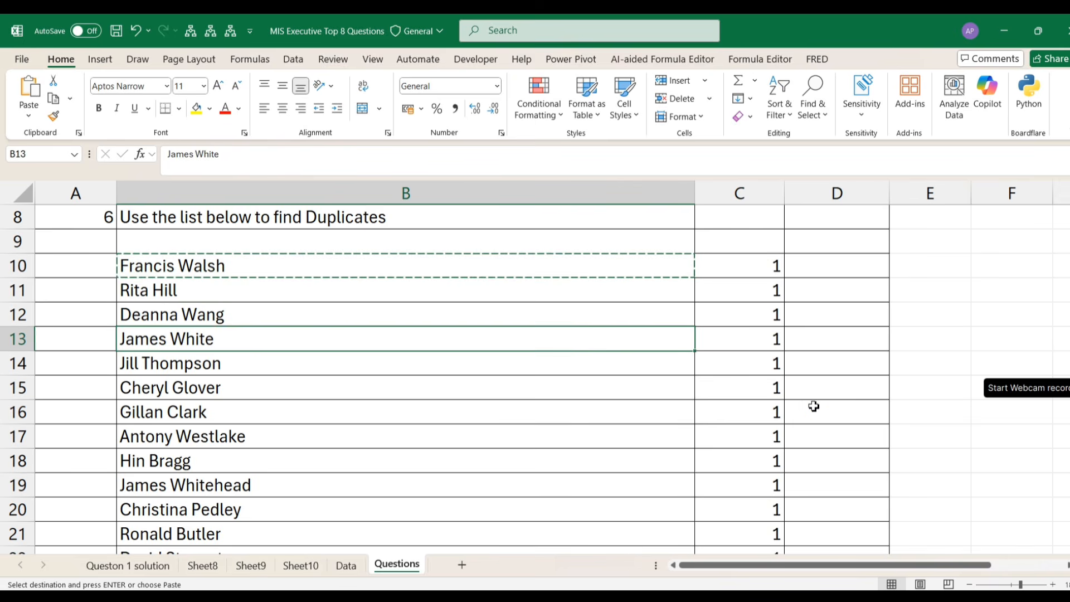
pyautogui.hotkey('ctrl', 'c')
pyautogui.press('Right')
pyautogui.press('Right')
pyautogui.press('Right')
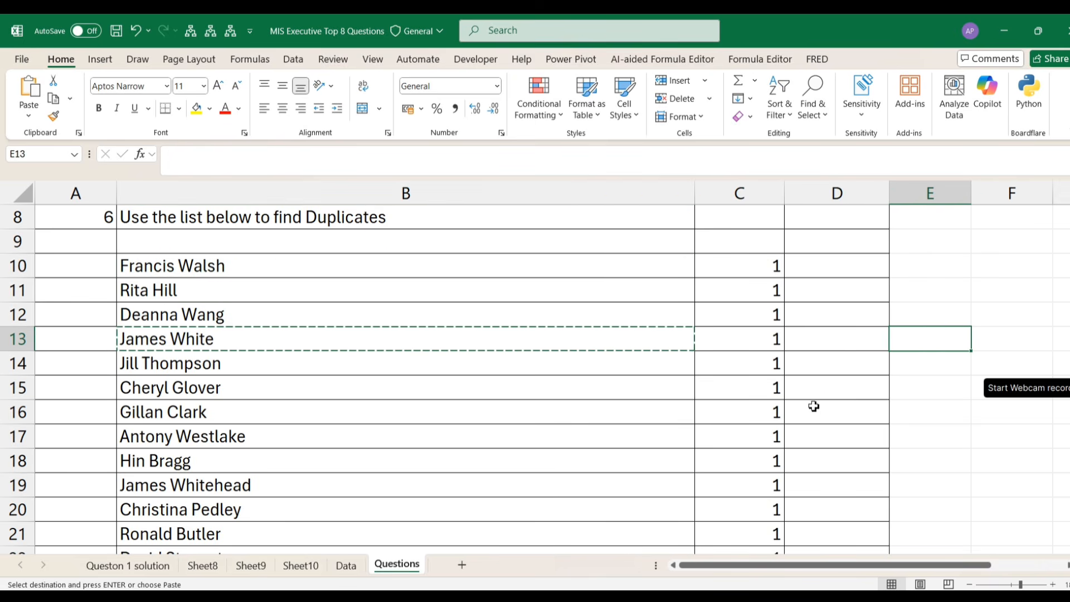
pyautogui.press('Left')
pyautogui.press('Left')
pyautogui.press('Left')
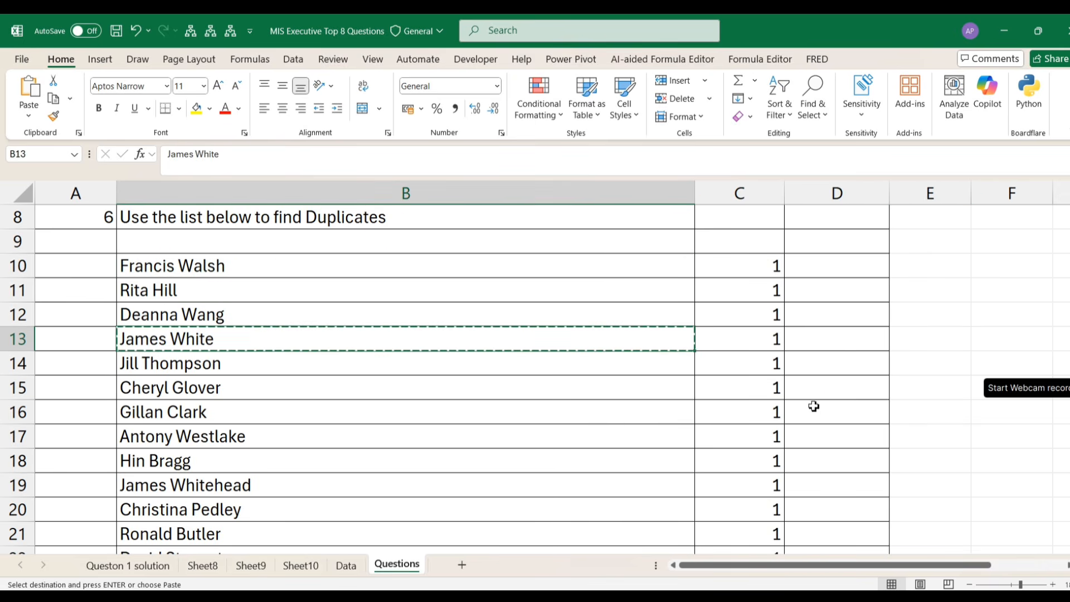
# Step: Copy the name in B14 to E14 as a backup outside the list
pyautogui.press('Down')
pyautogui.hotkey('ctrl', 'c')
pyautogui.press('Right')
pyautogui.press('Right')
pyautogui.press('Right')
pyautogui.hotkey('ctrl', 'v')
pyautogui.press('Left')
pyautogui.press('Left')
pyautogui.press('Left')
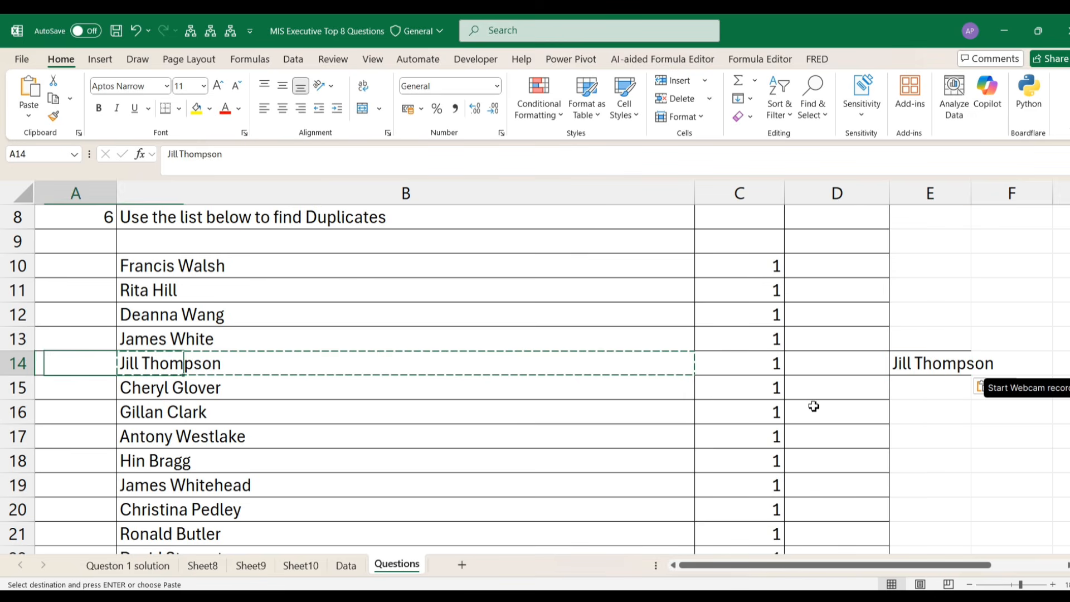
# Step: Overwrite B14 with a copy of the name in B13 to create a test duplicate, and inspect the formula in C10
pyautogui.press('Up')
pyautogui.hotkey('ctrl', 'c')
pyautogui.press('Down')
pyautogui.hotkey('ctrl', 'v')
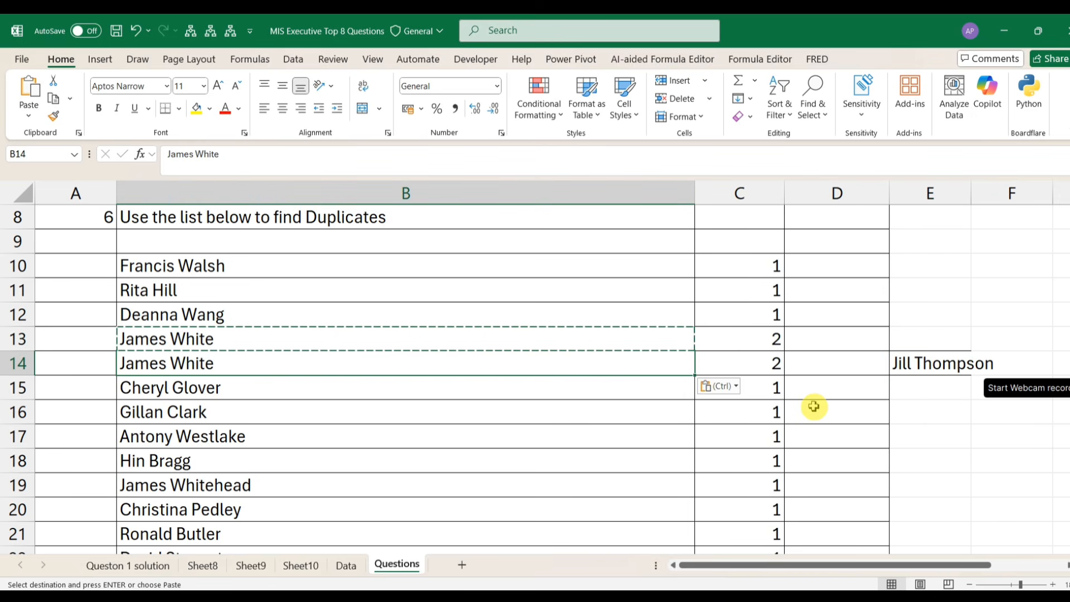
pyautogui.press('Escape')
pyautogui.press('Up')
pyautogui.press('Right')
pyautogui.press('Up')
pyautogui.press('Up')
pyautogui.press('Up')
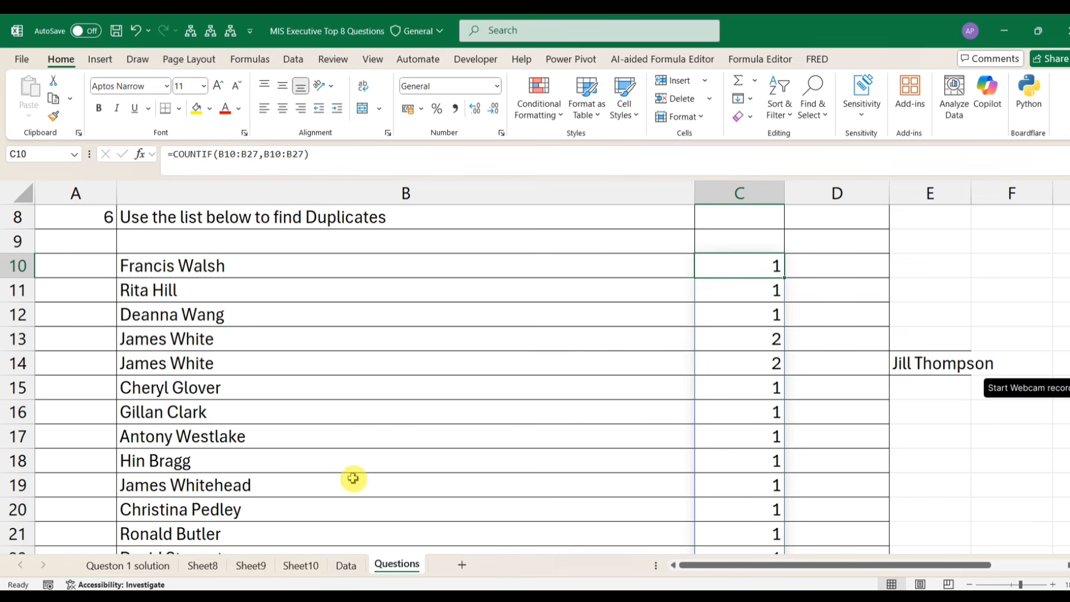
# Step: Copy the name in B19 to E19 as a backup outside the list
pyautogui.click(221, 462)
pyautogui.press('Down')
pyautogui.hotkey('ctrl', 'c')
pyautogui.press('Right')
pyautogui.press('Right')
pyautogui.press('Right')
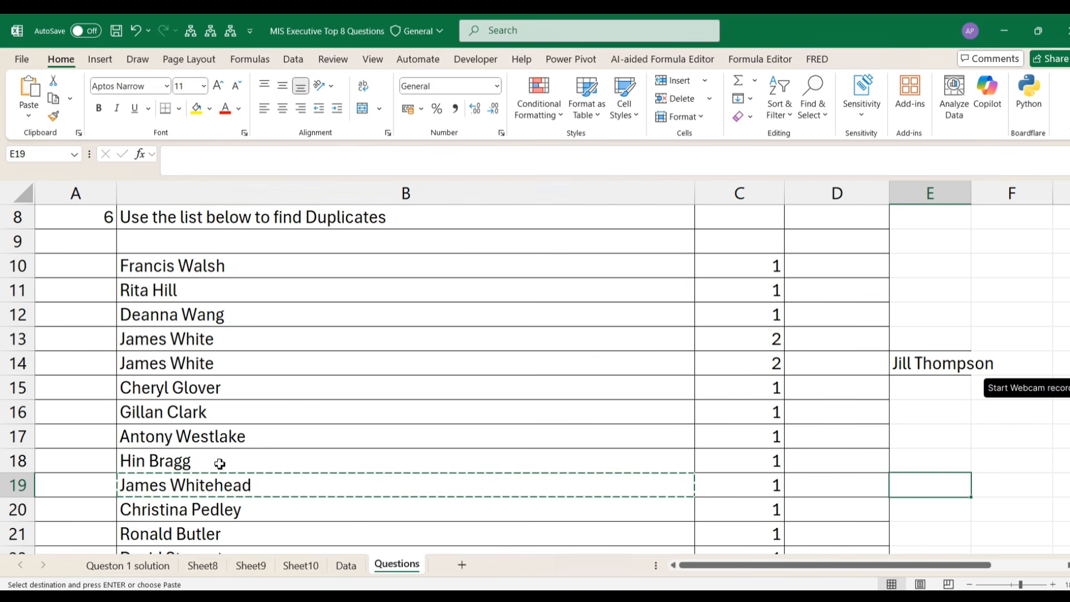
pyautogui.hotkey('ctrl', 'v')
# Step: Overwrite B19 with a copy of the name in B18 to create a second test duplicate
pyautogui.press('Left')
pyautogui.press('Left')
pyautogui.press('Left')
pyautogui.press('Left')
pyautogui.click(220, 463)
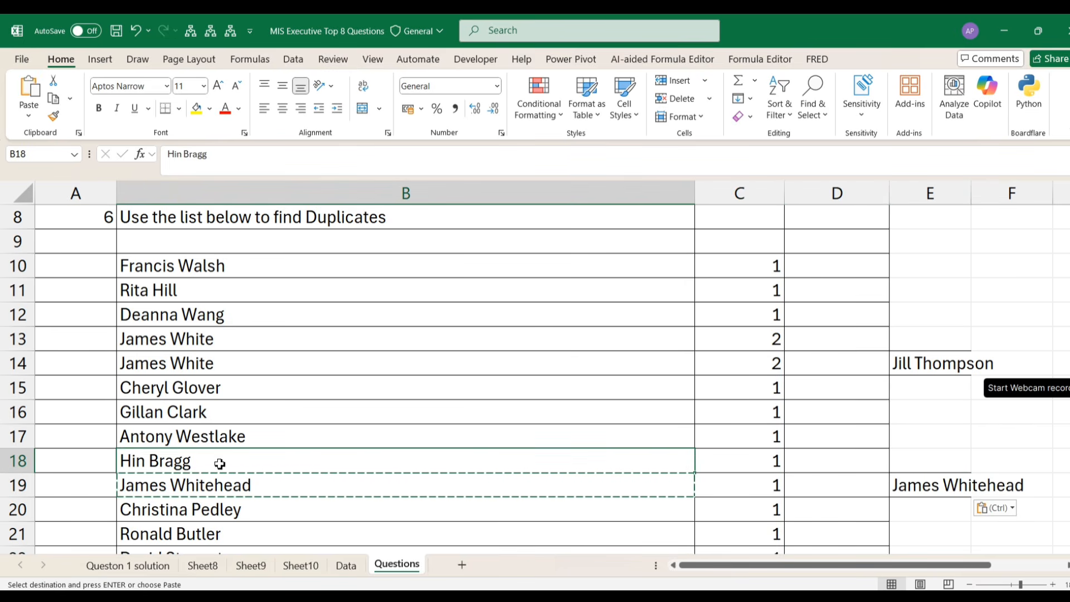
pyautogui.hotkey('ctrl', 'c')
pyautogui.press('Down')
pyautogui.hotkey('ctrl', 'v')
pyautogui.press('Escape')
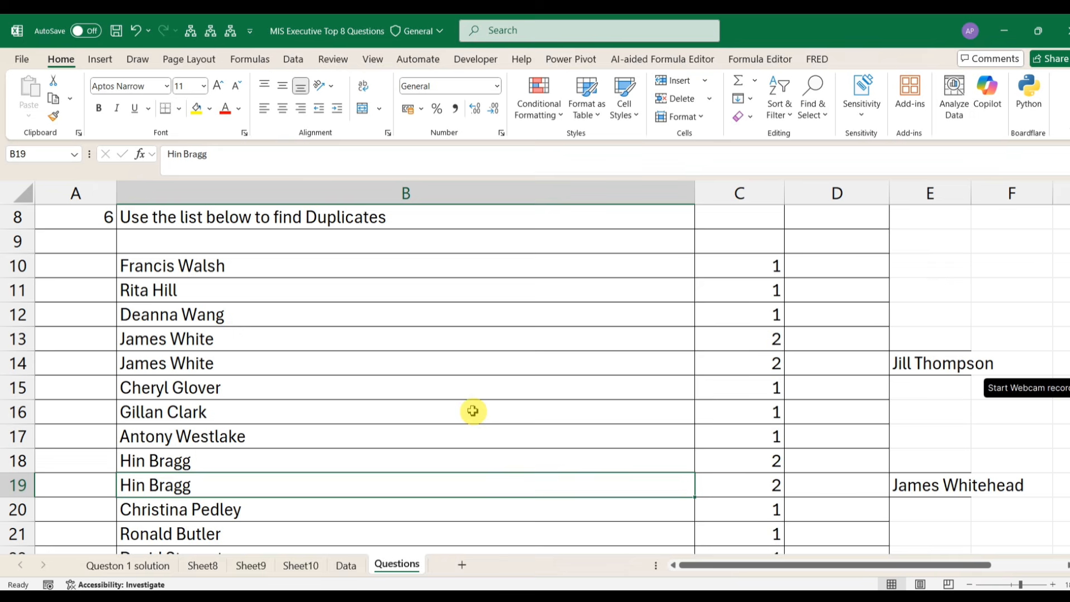
# Step: Wrap the COUNTIF in C10 with FILTER to list the repeated names: =FILTER(B10:B27,(COUNTIF(B10:B27,B10:B27))=2)
pyautogui.click(729, 270)
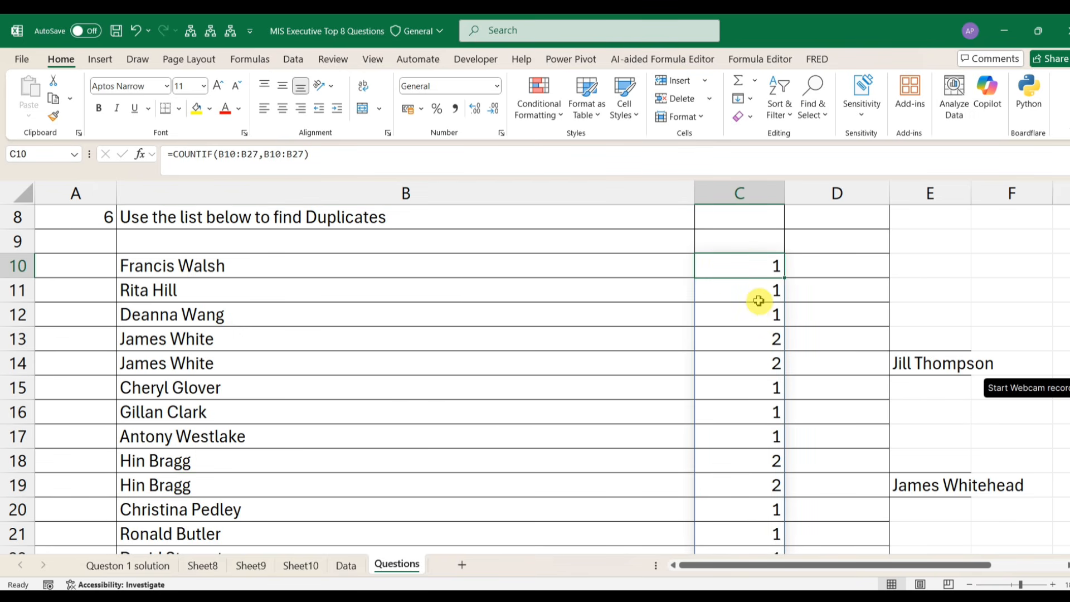
pyautogui.click(171, 154)
pyautogui.write('FILTER(')
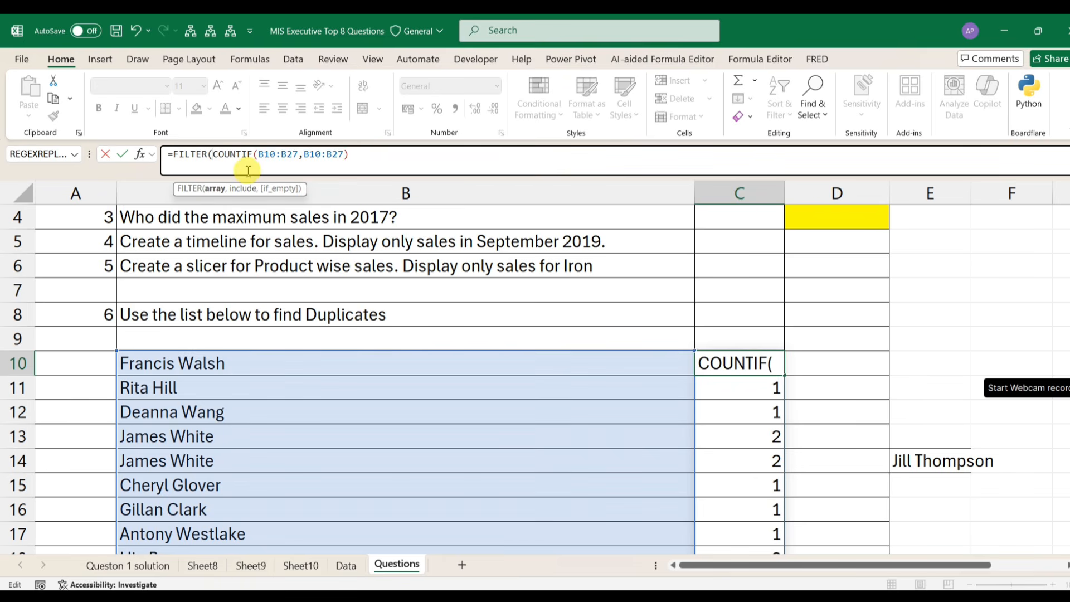
pyautogui.click(377, 159)
pyautogui.click(212, 154)
pyautogui.click(234, 363)
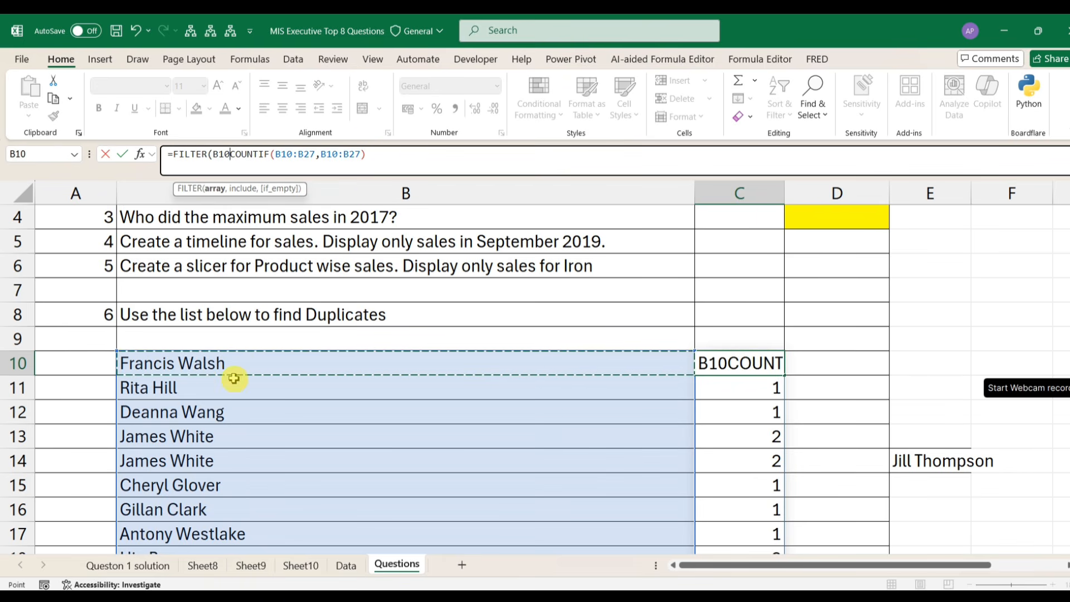
pyautogui.hotkey('ctrl', 'shift', 'Down')
pyautogui.write(',(')
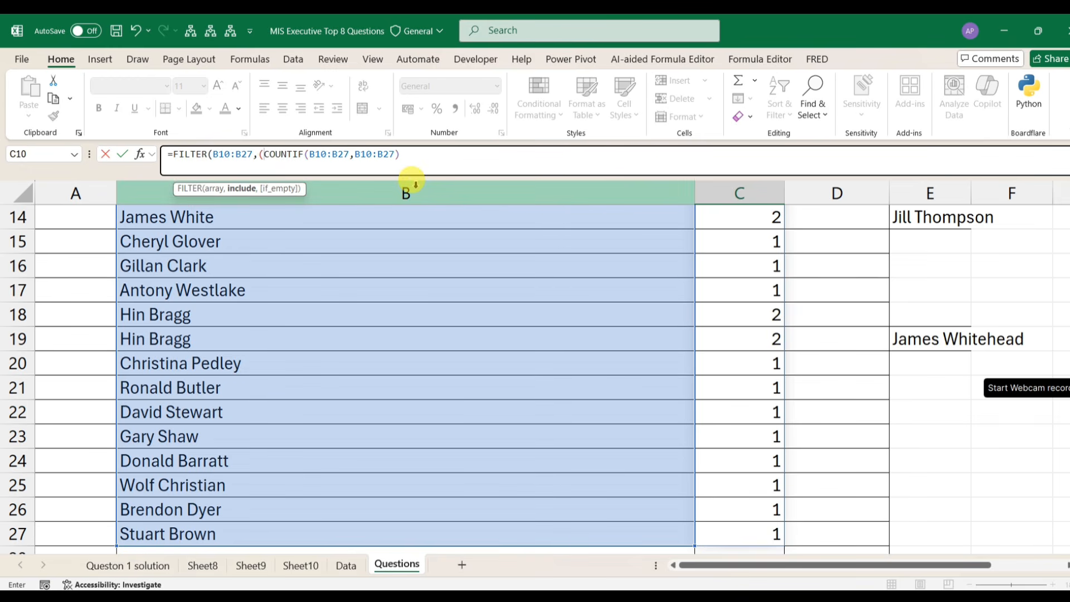
pyautogui.click(431, 157)
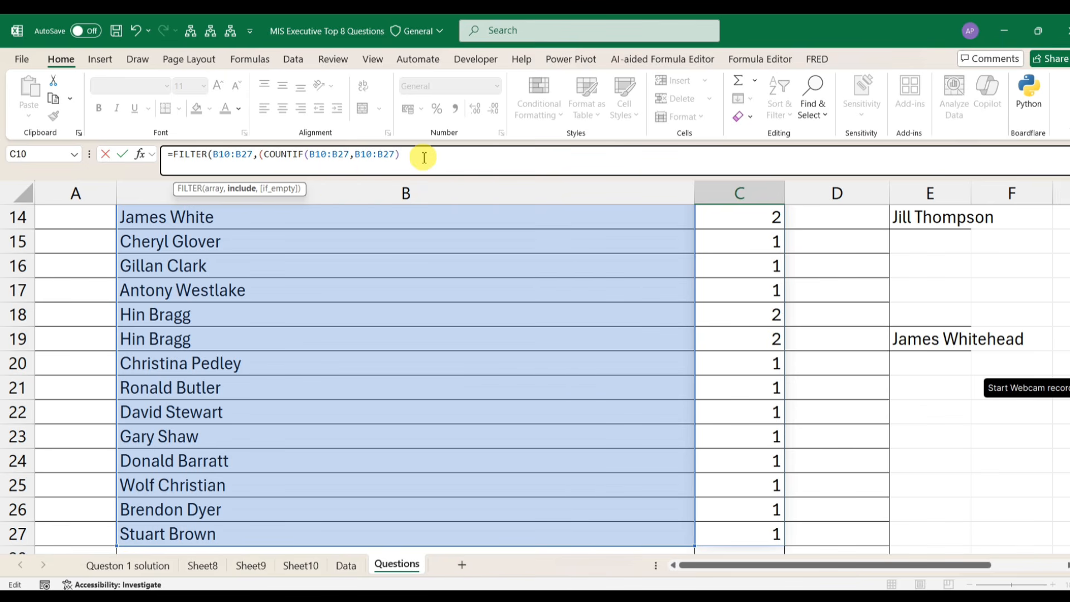
pyautogui.write(')=2')
pyautogui.press('Return')
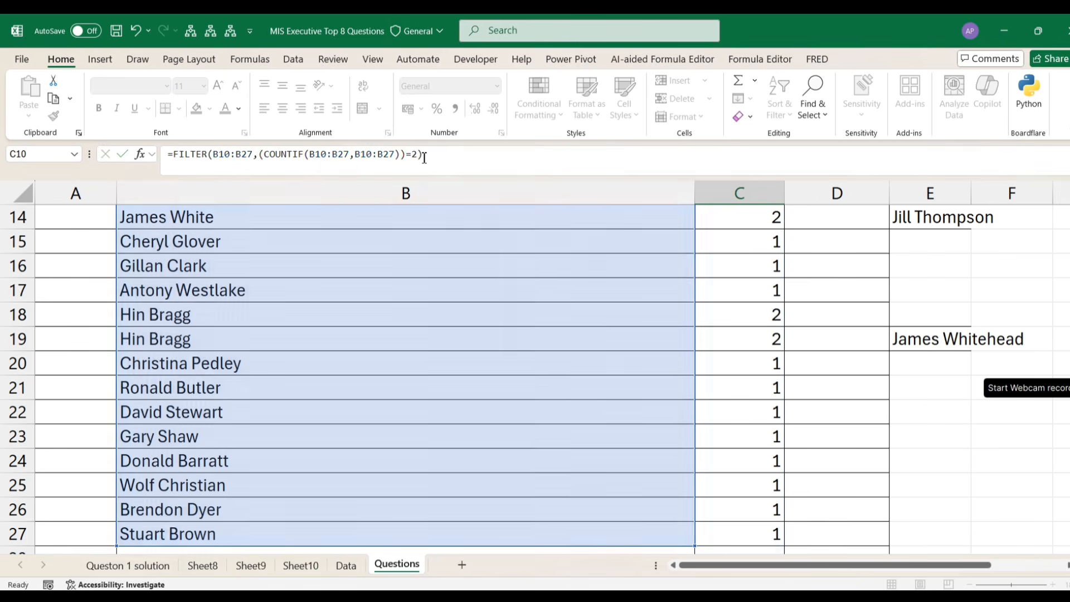
pyautogui.scroll(3, 844, 320)
pyautogui.click(753, 413)
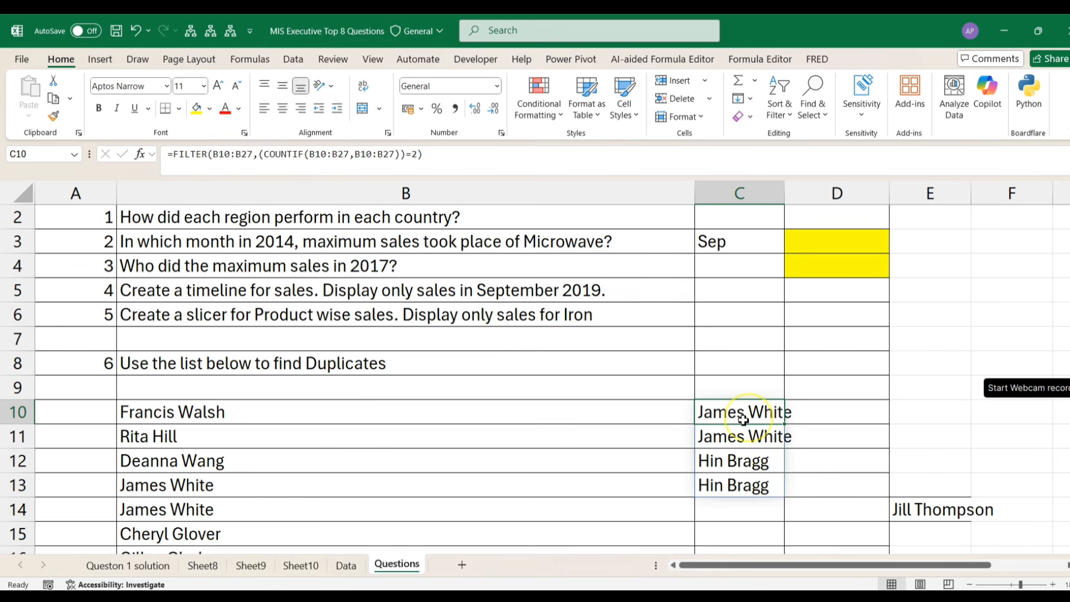
# Step: Change the filter condition in C10's formula to >=2
pyautogui.doubleClick(412, 154)
pyautogui.write('2')
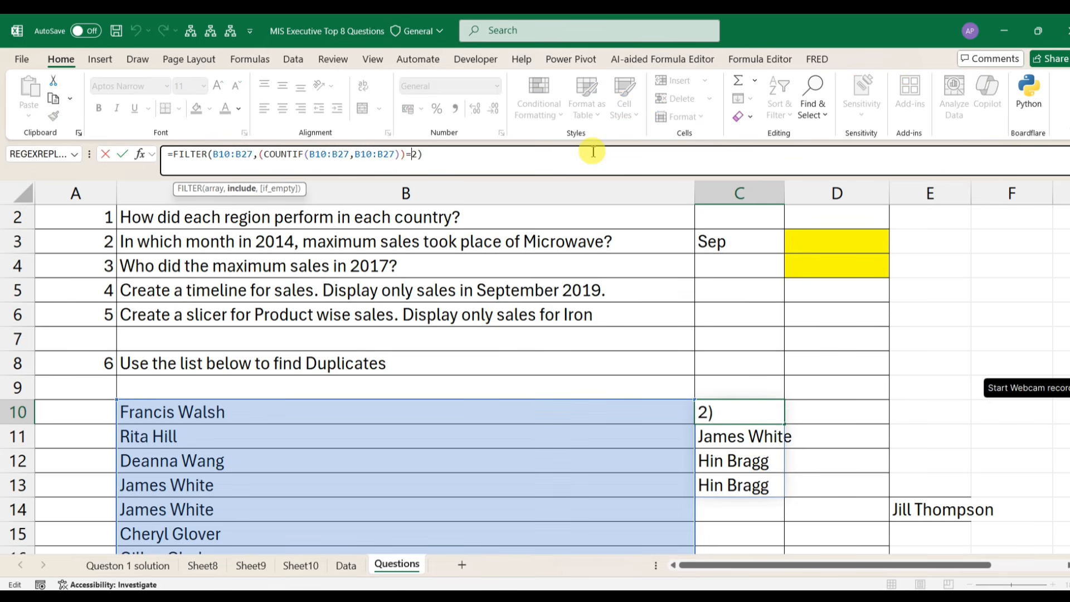
pyautogui.press('Return')
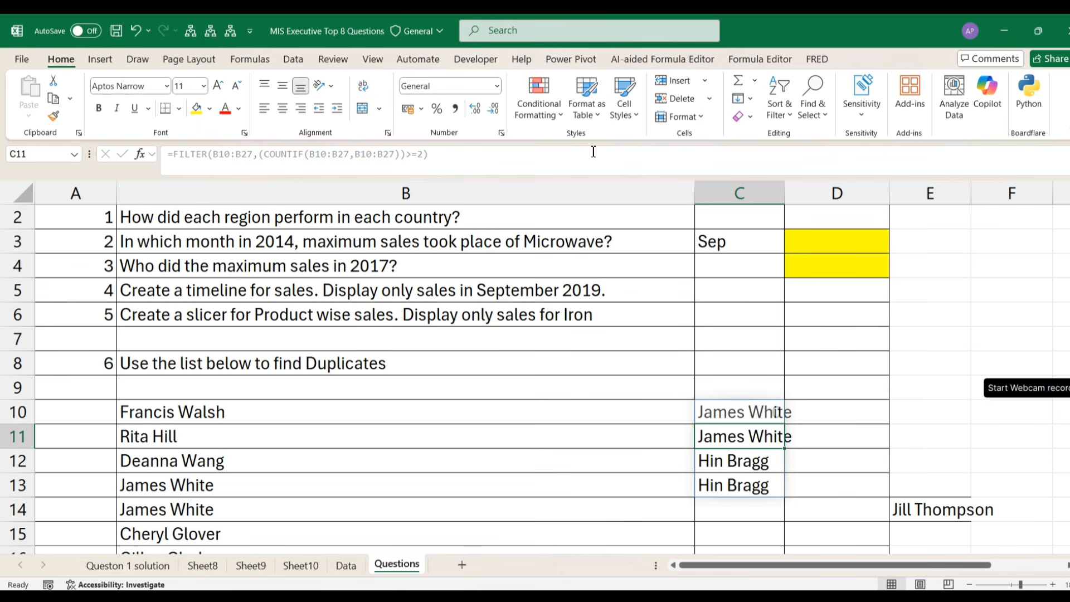
pyautogui.press('Up')
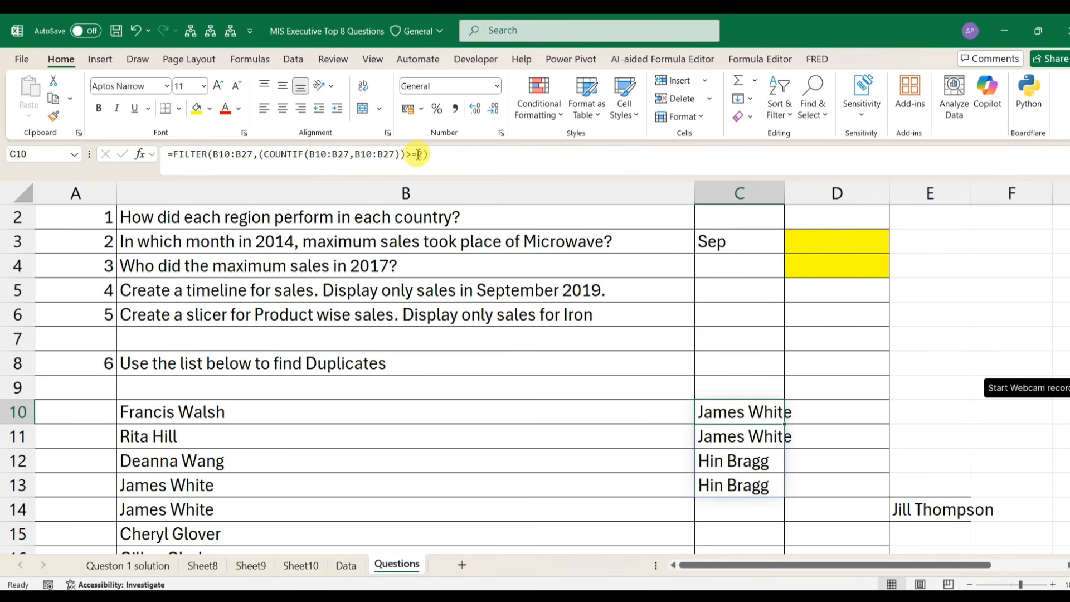
# Step: Set the filter condition in C10 to >=1 and look over the names it returns
pyautogui.click(419, 154)
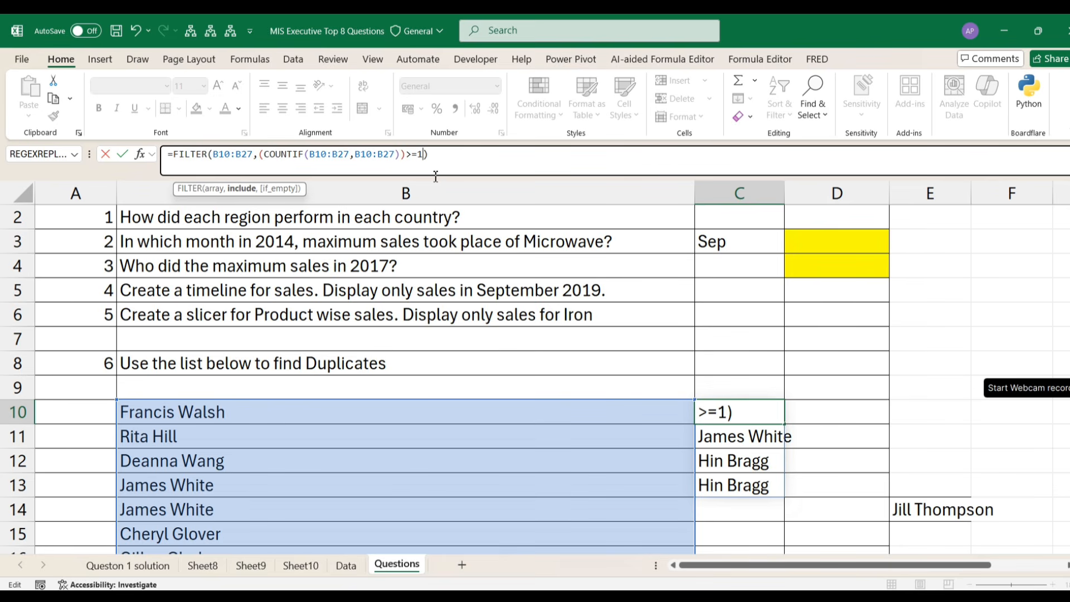
pyautogui.press('Return')
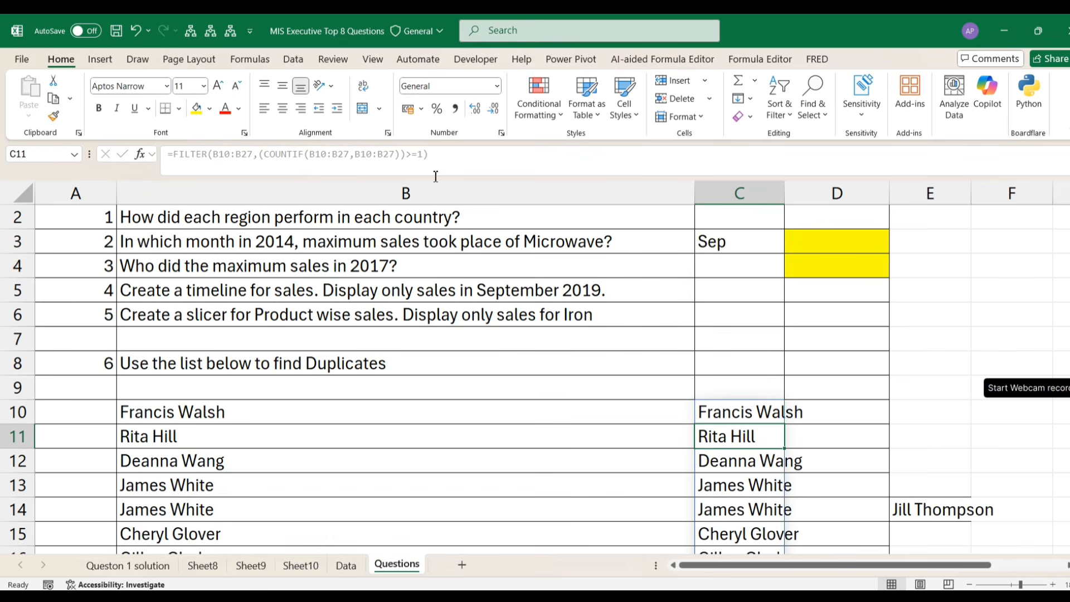
pyautogui.press('Up')
pyautogui.scroll(-2, 892, 365)
pyautogui.scroll(3, 889, 366)
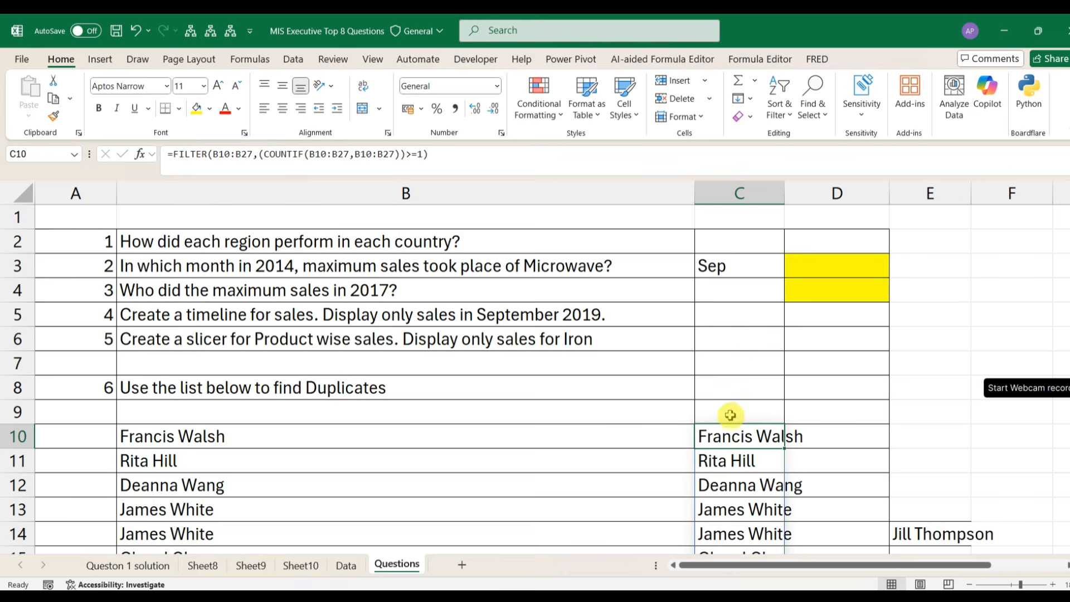
# Step: Correct the condition in C10's FILTER formula to >1
pyautogui.click(417, 156)
pyautogui.press('BackSpace')
pyautogui.press('Return')
pyautogui.press('Up')
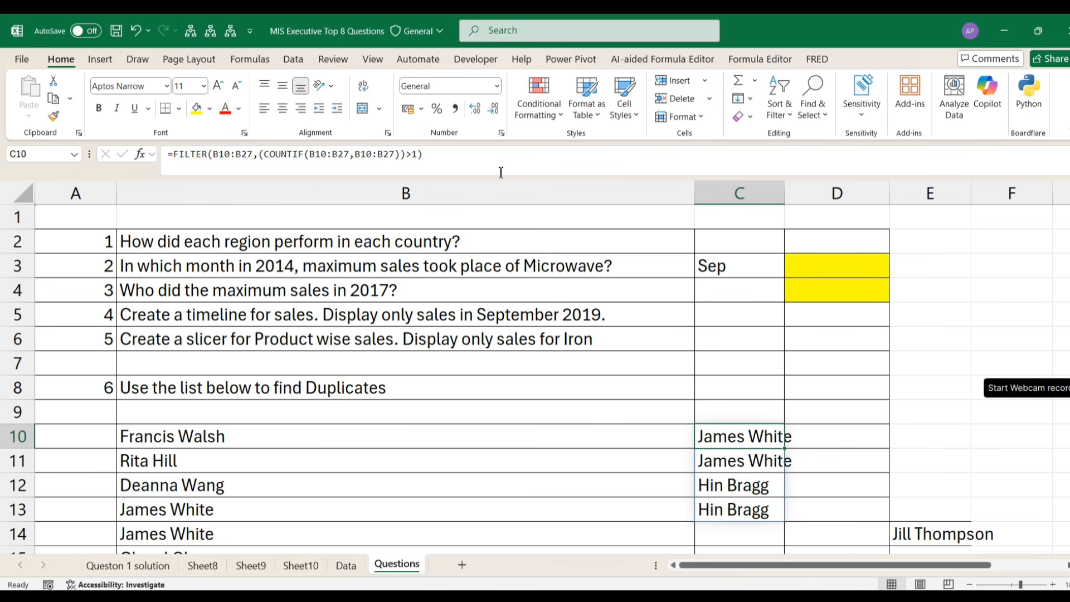
# Step: Nest C10's FILTER formula inside UNIQUE so each duplicated name is listed only once
pyautogui.click(174, 156)
pyautogui.write('unq')
pyautogui.press('BackSpace')
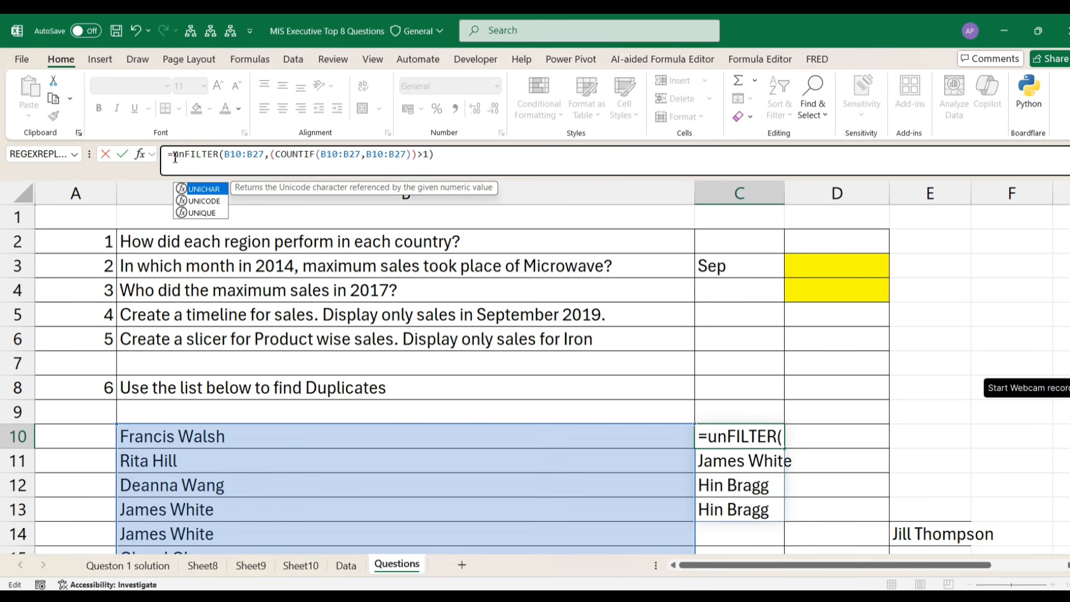
pyautogui.write('i')
pyautogui.press('BackSpace')
pyautogui.write('iqu')
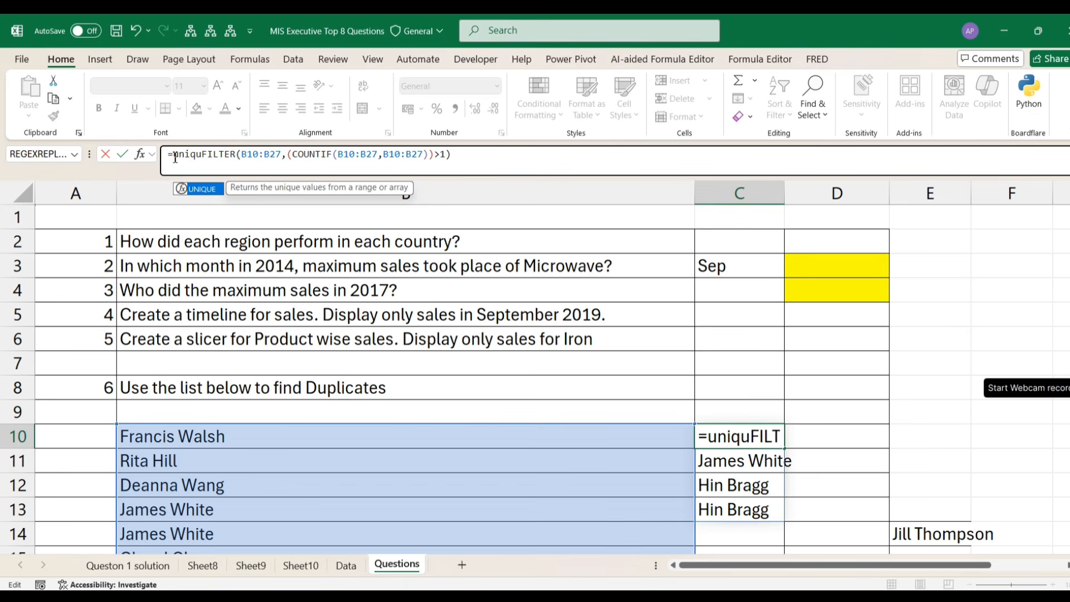
pyautogui.press('Tab')
pyautogui.click(462, 154)
pyautogui.write(')')
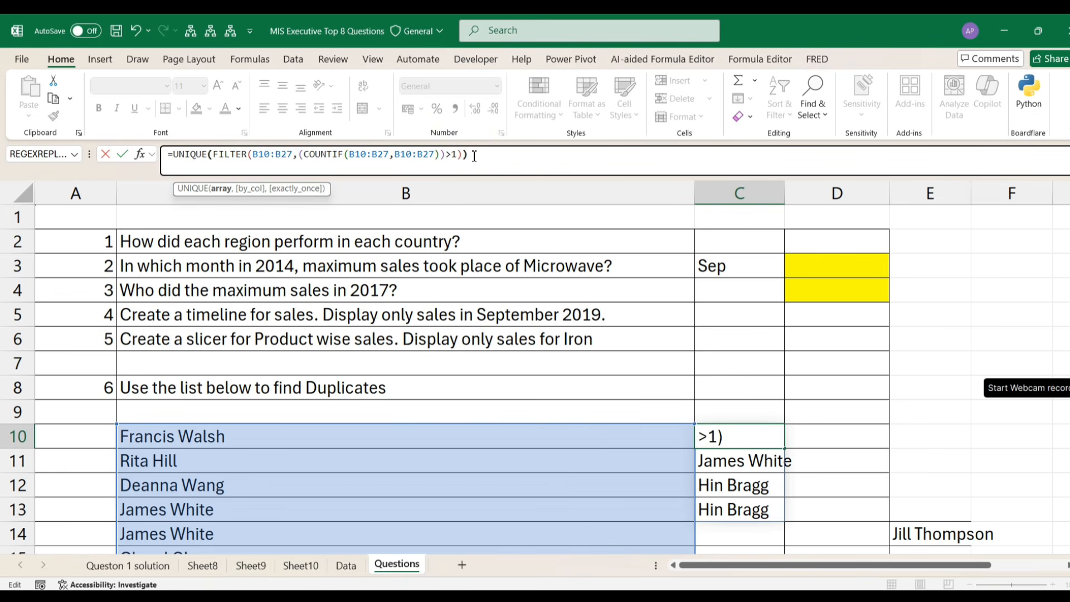
pyautogui.press('Return')
pyautogui.click(725, 436)
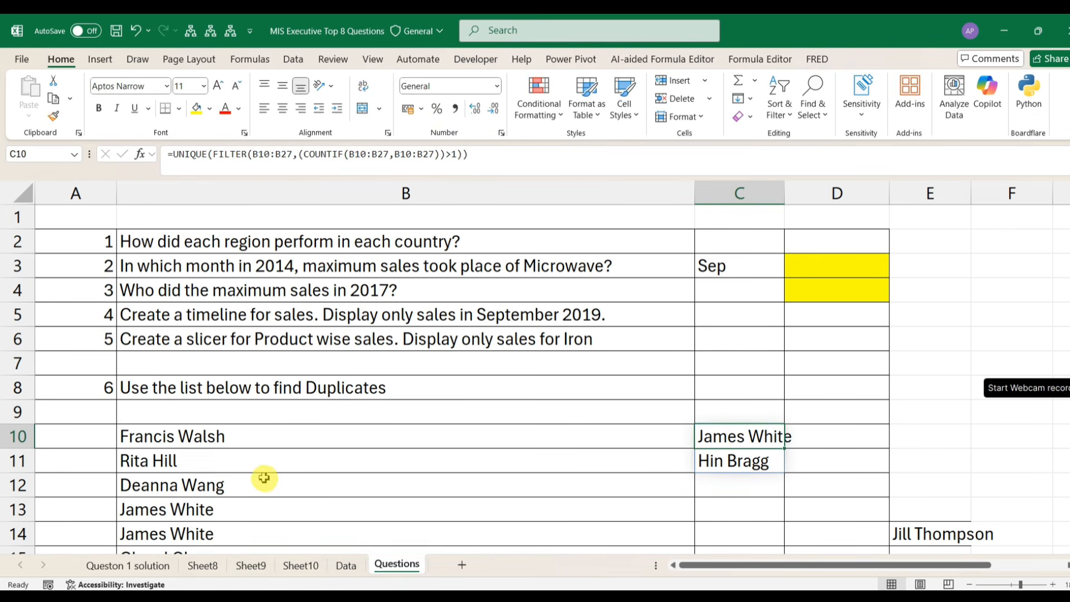
# Step: Move the backed-up name from E14 back into B14, replacing the test duplicate
pyautogui.scroll(-1, 234, 440)
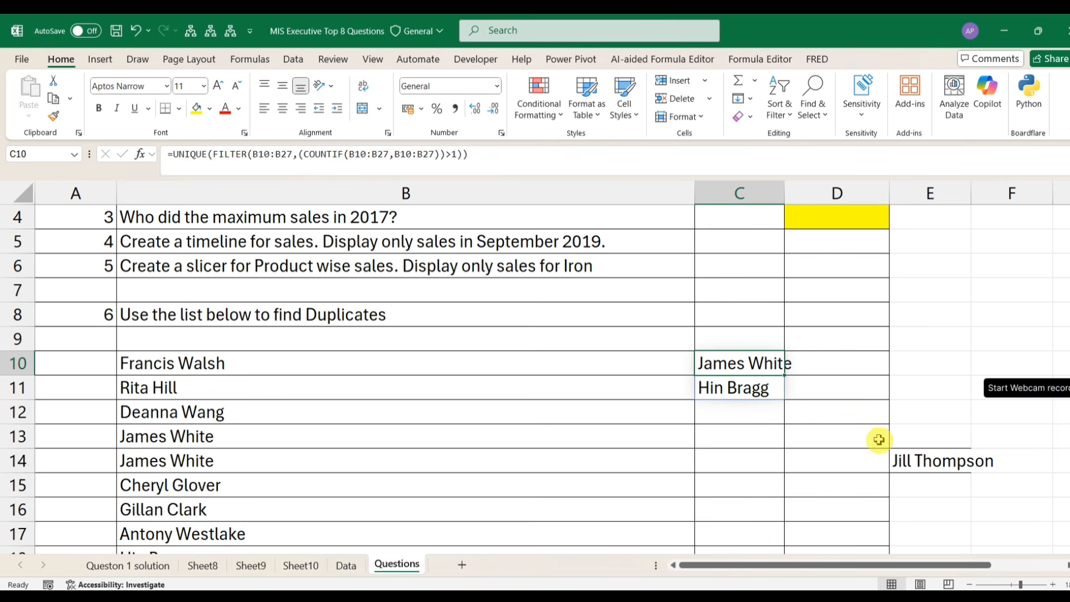
pyautogui.moveTo(912, 462); pyautogui.dragTo(792, 461)
pyautogui.press('Escape')
pyautogui.hotkey('ctrl', 'c')
pyautogui.press('Left')
pyautogui.press('Left')
pyautogui.press('Left')
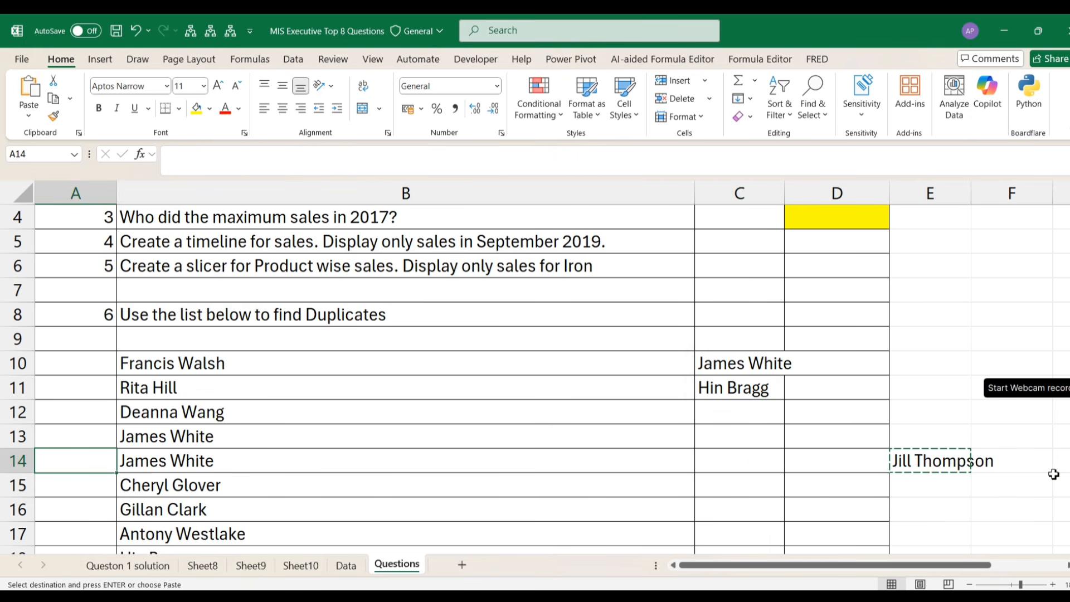
pyautogui.press('Return')
# Step: Move the backed-up name from E19 back into B19, replacing the second test duplicate
pyautogui.press('Down')
pyautogui.press('Down')
pyautogui.press('Down')
pyautogui.press('Down')
pyautogui.press('Down')
pyautogui.press('Down')
pyautogui.press('Right')
pyautogui.press('Right')
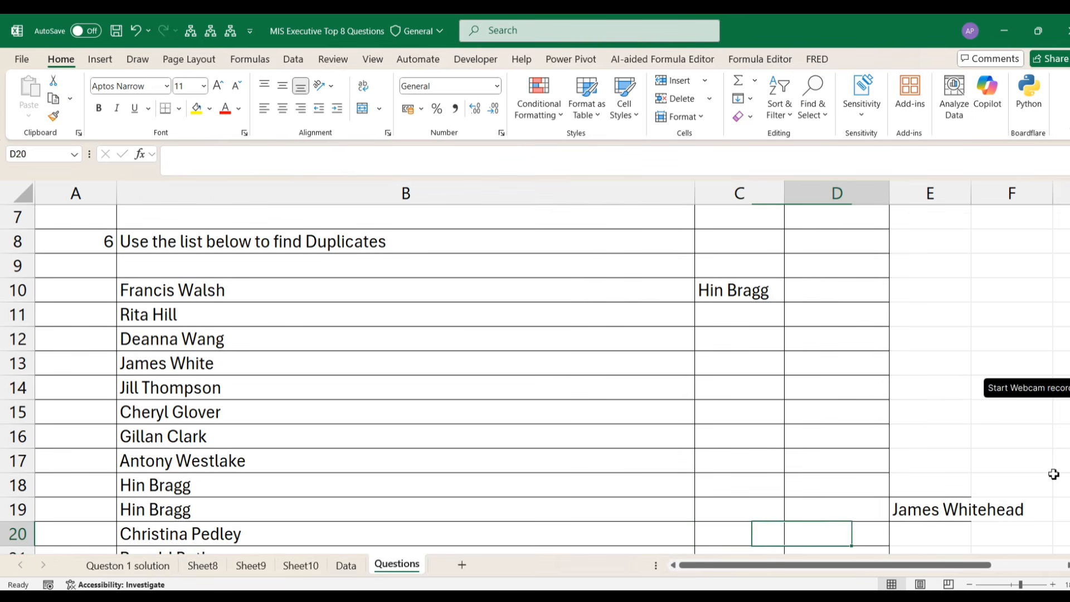
pyautogui.press('Up')
pyautogui.press('Right')
pyautogui.hotkey('ctrl', 'x')
pyautogui.press('Left')
pyautogui.press('Left')
pyautogui.press('Left')
pyautogui.press('Left')
pyautogui.press('Right')
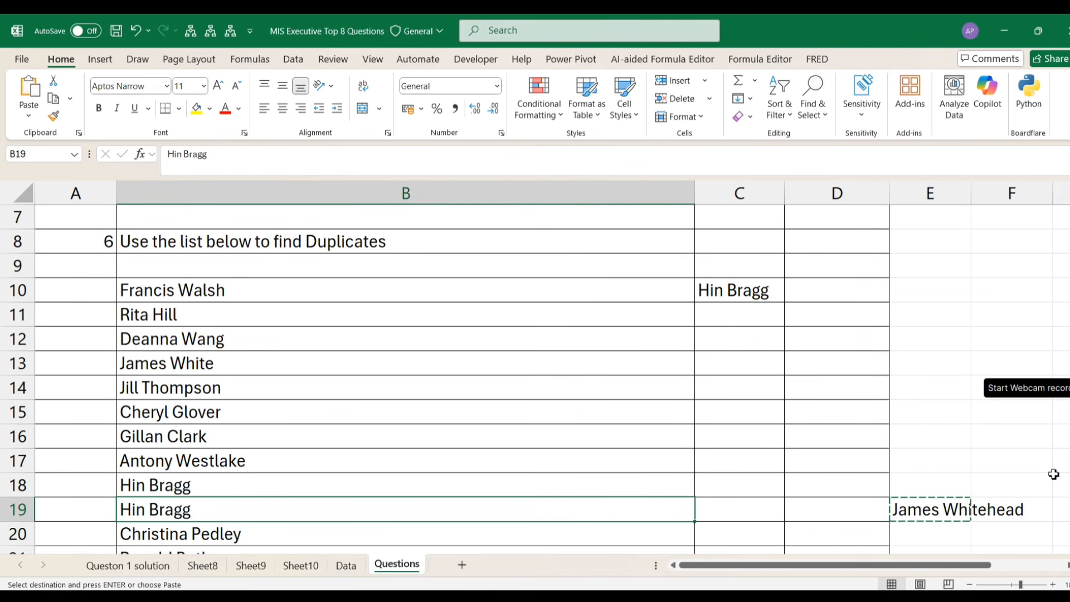
pyautogui.press('Return')
# Step: Wrap C10's UNIQUE formula in IFERROR with "No Duplicate" as the error value, and fit column C's width to its contents
pyautogui.press('Right')
pyautogui.press('Right')
pyautogui.press('Right')
pyautogui.press('Up')
pyautogui.press('Up')
pyautogui.press('Up')
pyautogui.press('Up')
pyautogui.press('Up')
pyautogui.press('Up')
pyautogui.press('Up')
pyautogui.press('Up')
pyautogui.press('Left')
pyautogui.press('Up')
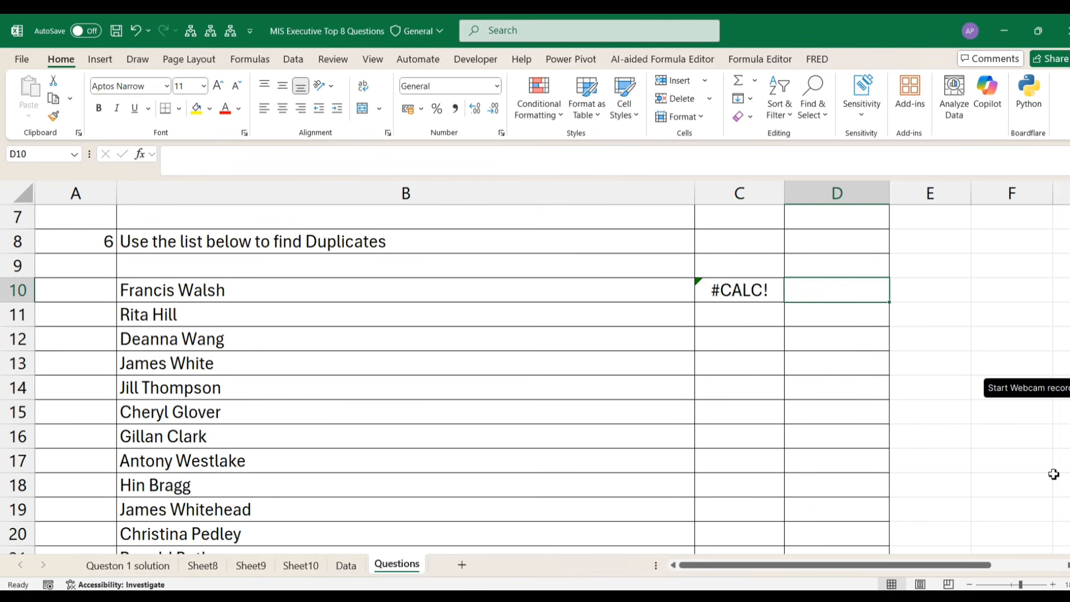
pyautogui.press('Left')
pyautogui.click(176, 156)
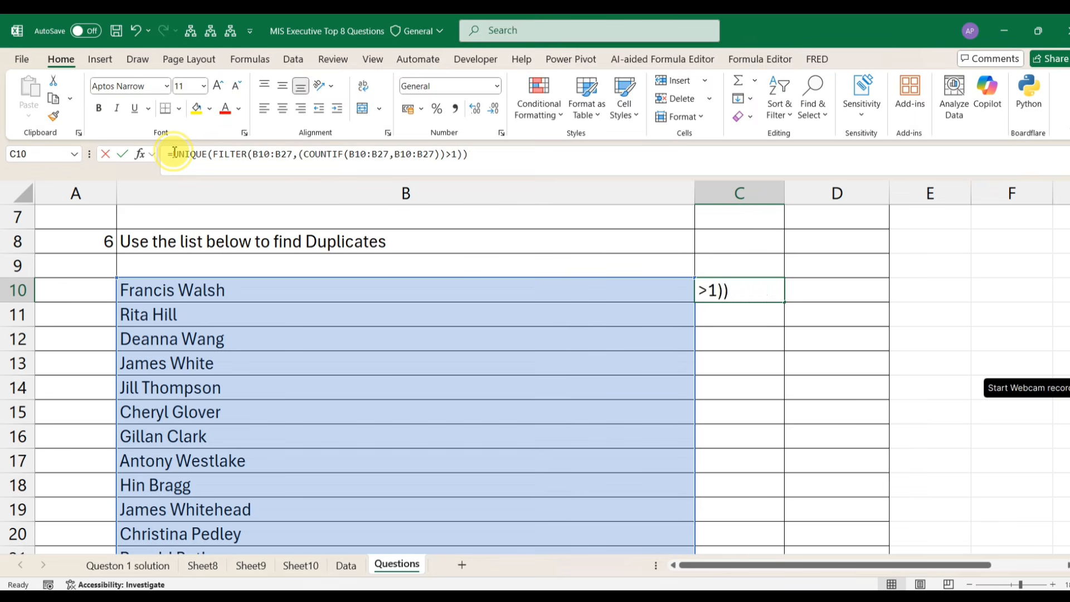
pyautogui.write('if')
pyautogui.press('Down')
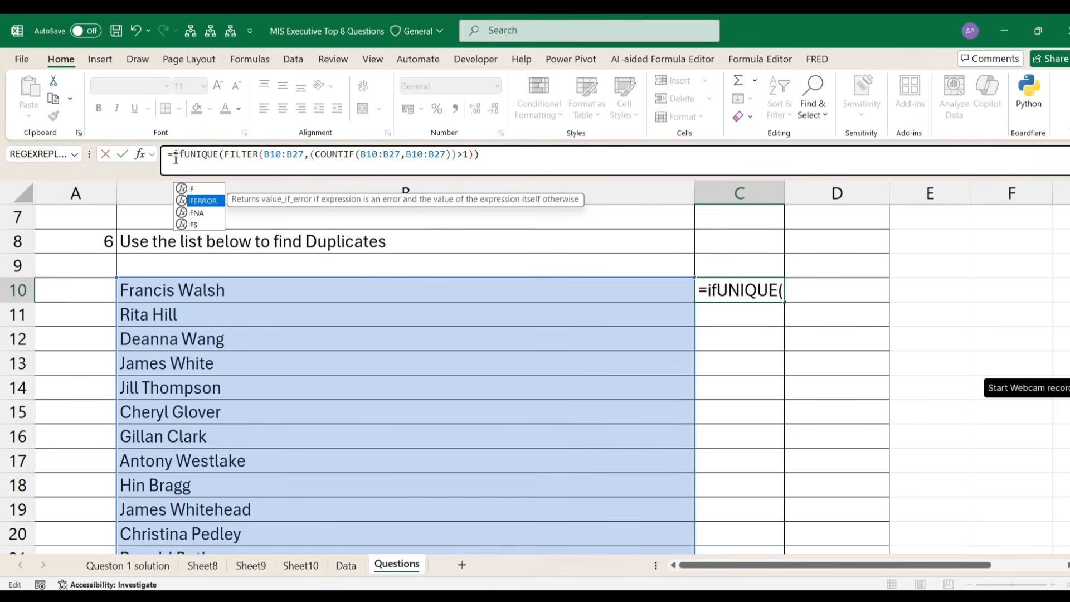
pyautogui.press('Tab')
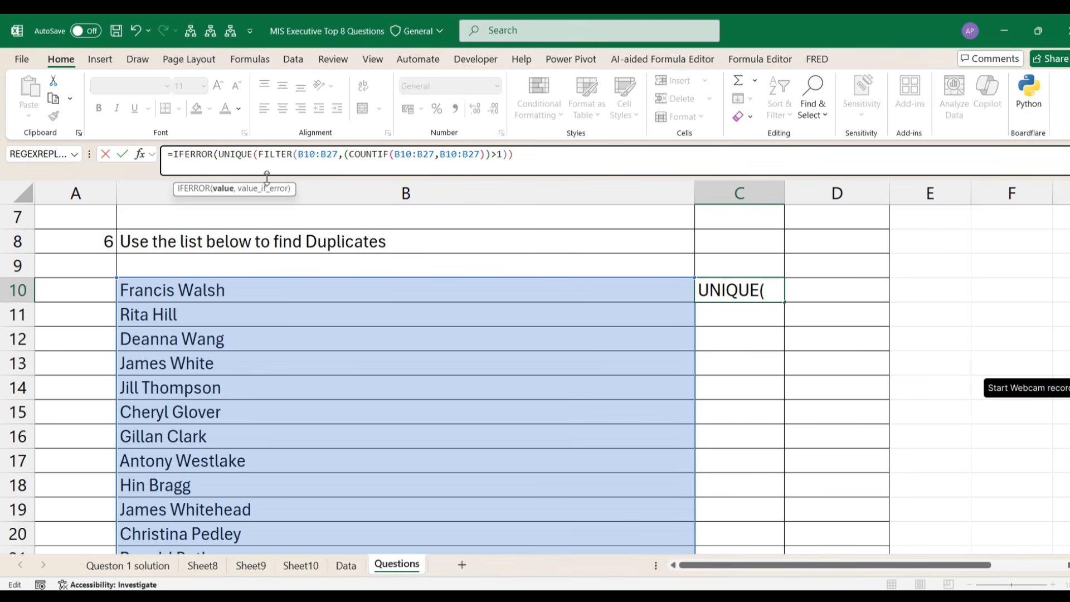
pyautogui.click(541, 156)
pyautogui.write(',')
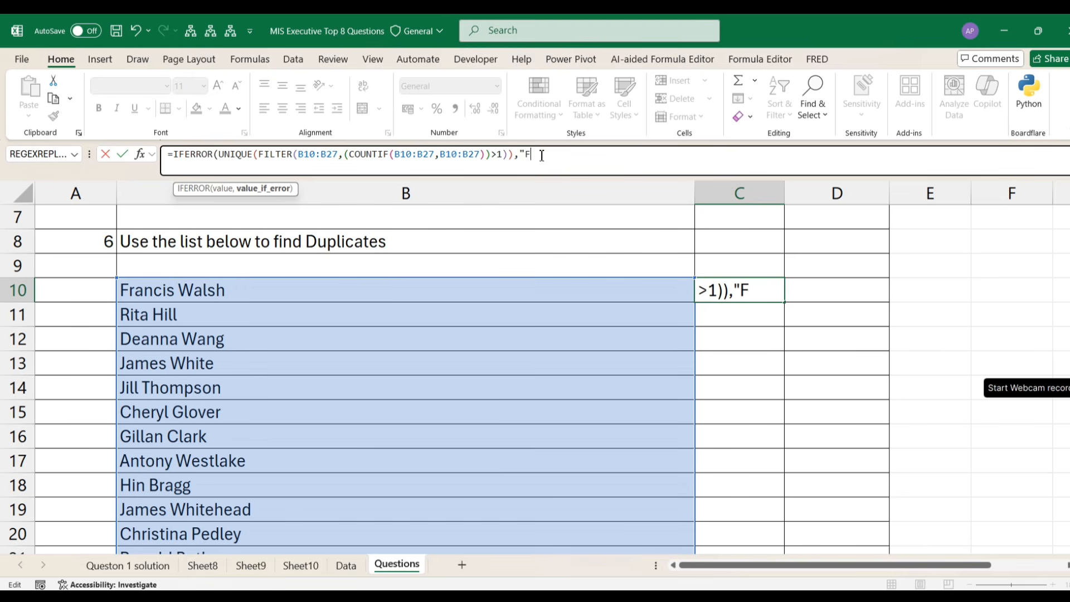
pyautogui.write('"No Duplicate')
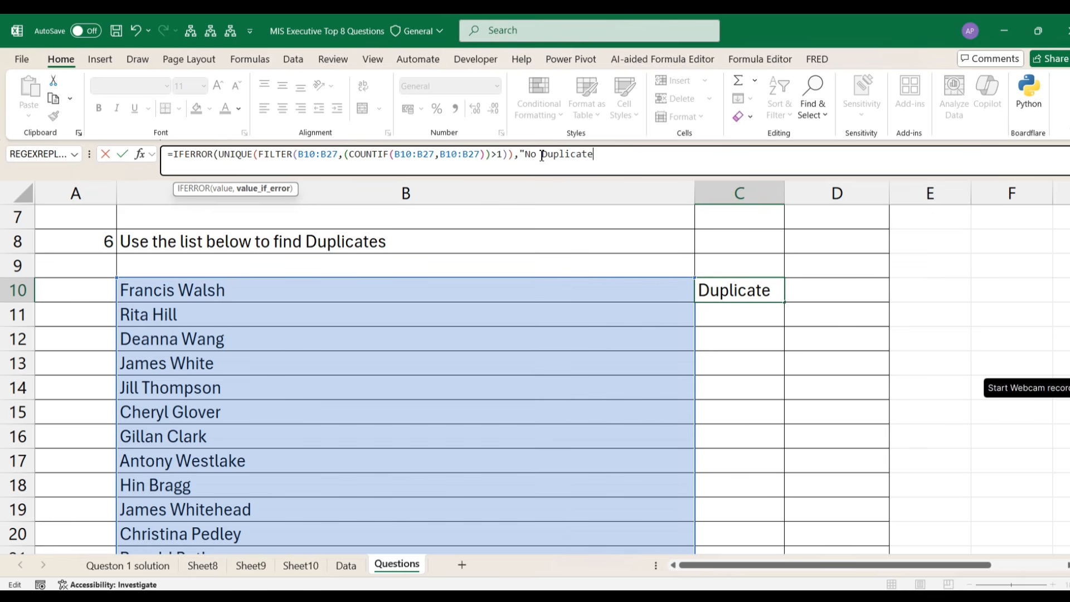
pyautogui.write('")')
pyautogui.press('Return')
pyautogui.press('Up')
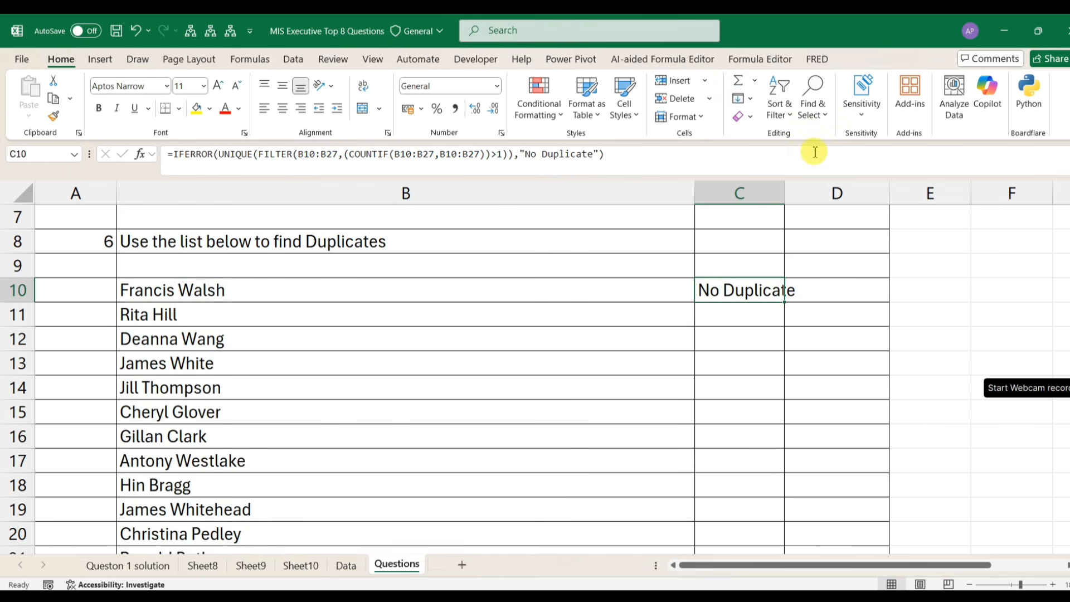
pyautogui.doubleClick(785, 187)
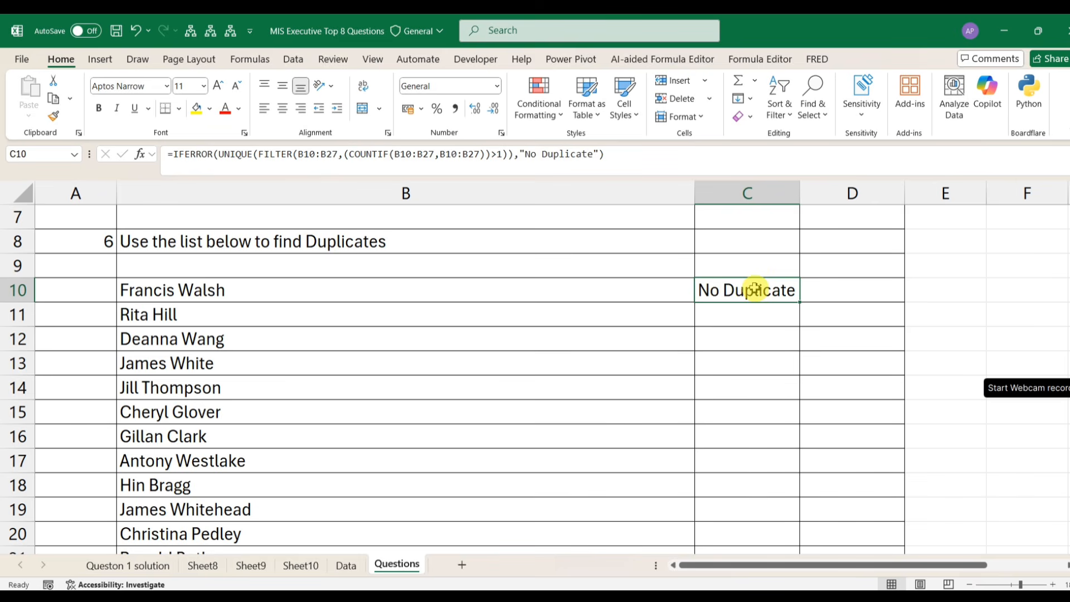
# Step: Examine questions 7 and 8 and the Quantity Sold, Product and Salesperson table they use
pyautogui.scroll(-8, 510, 337)
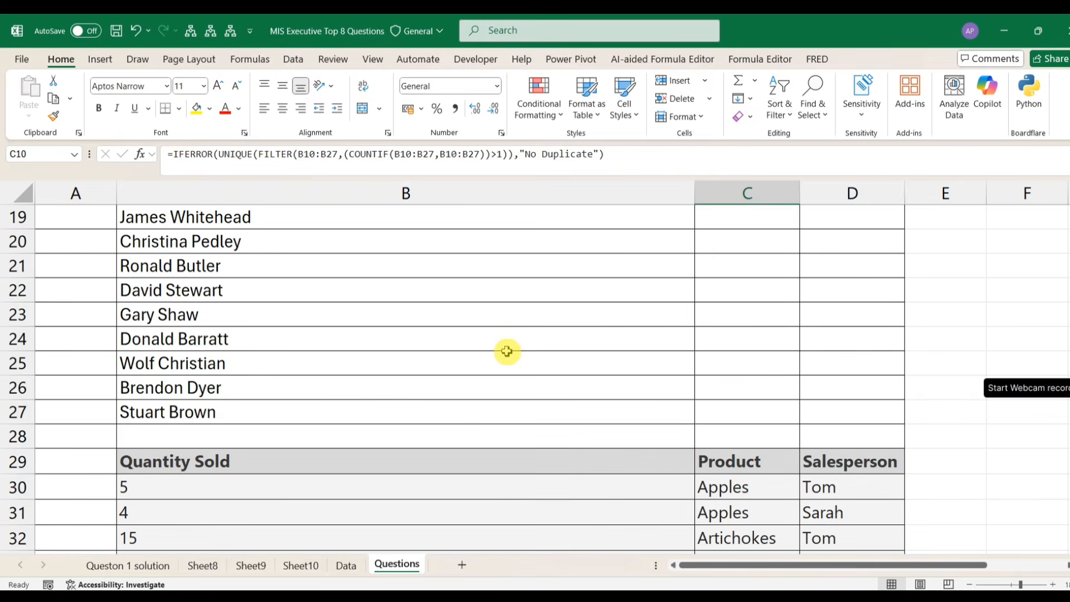
pyautogui.scroll(-2, 335, 425)
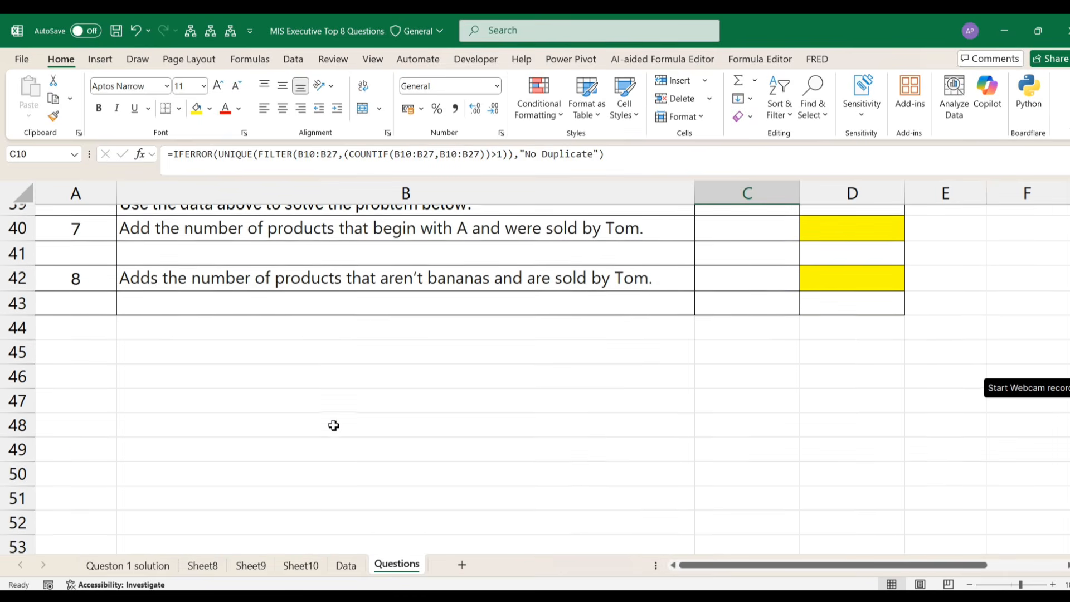
pyautogui.scroll(5, 318, 363)
pyautogui.scroll(-4, 341, 418)
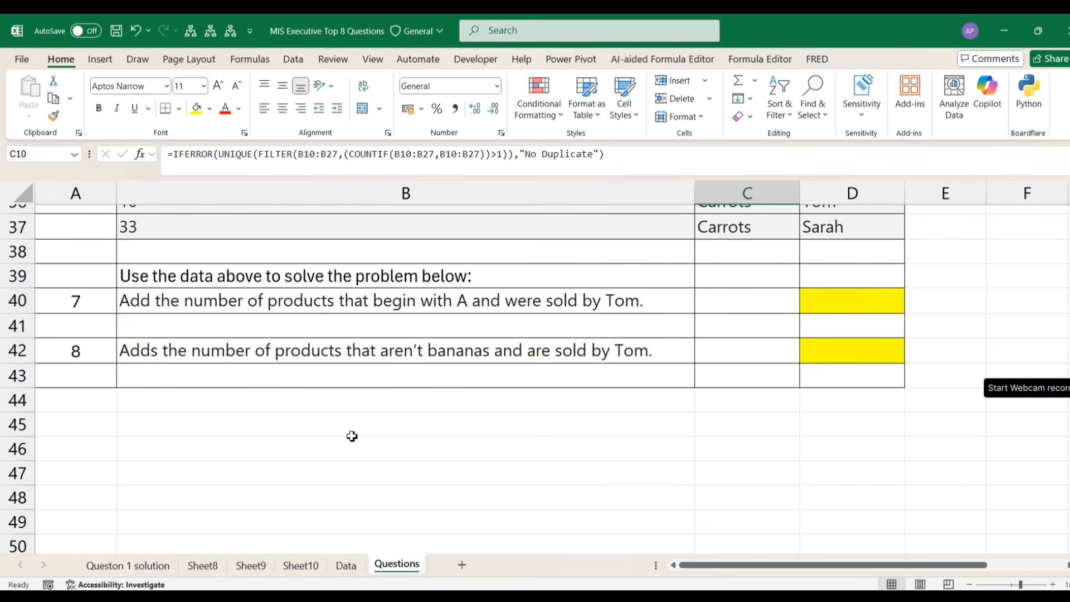
pyautogui.click(441, 301)
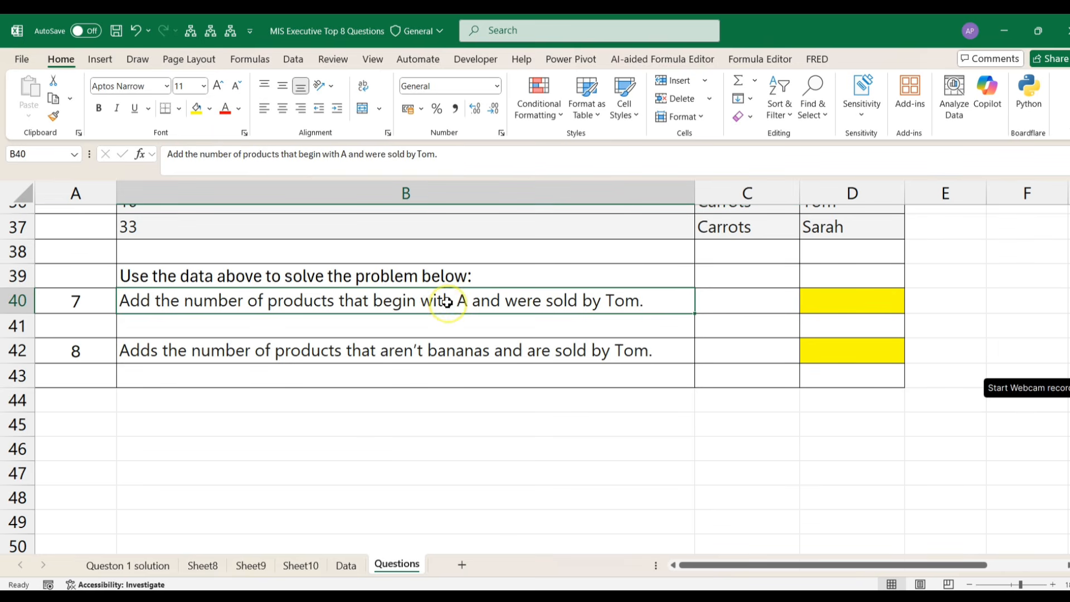
pyautogui.click(432, 359)
pyautogui.scroll(4, 442, 369)
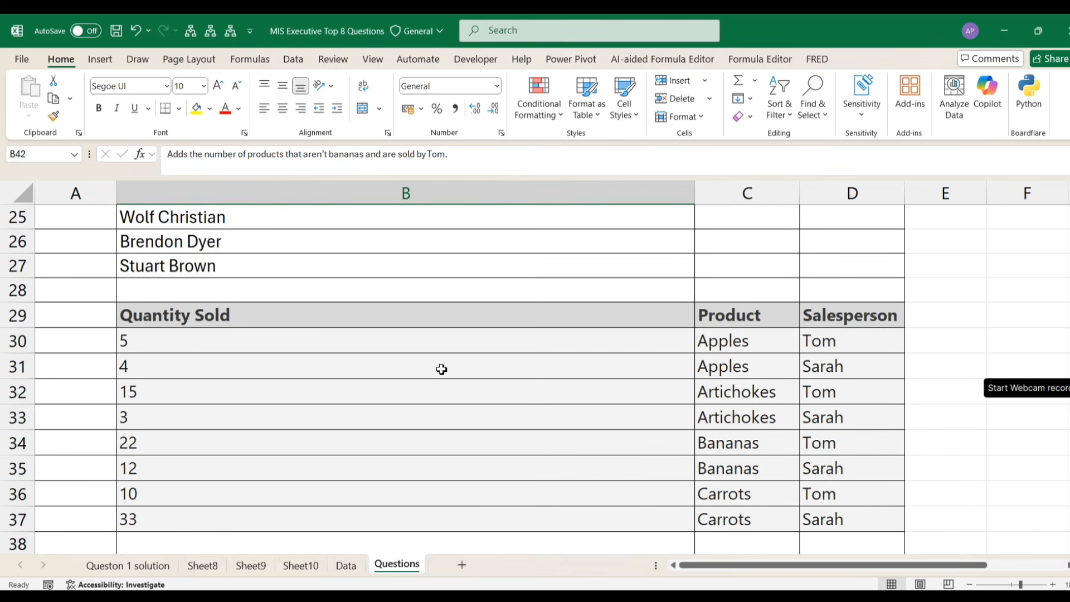
pyautogui.scroll(3, 442, 370)
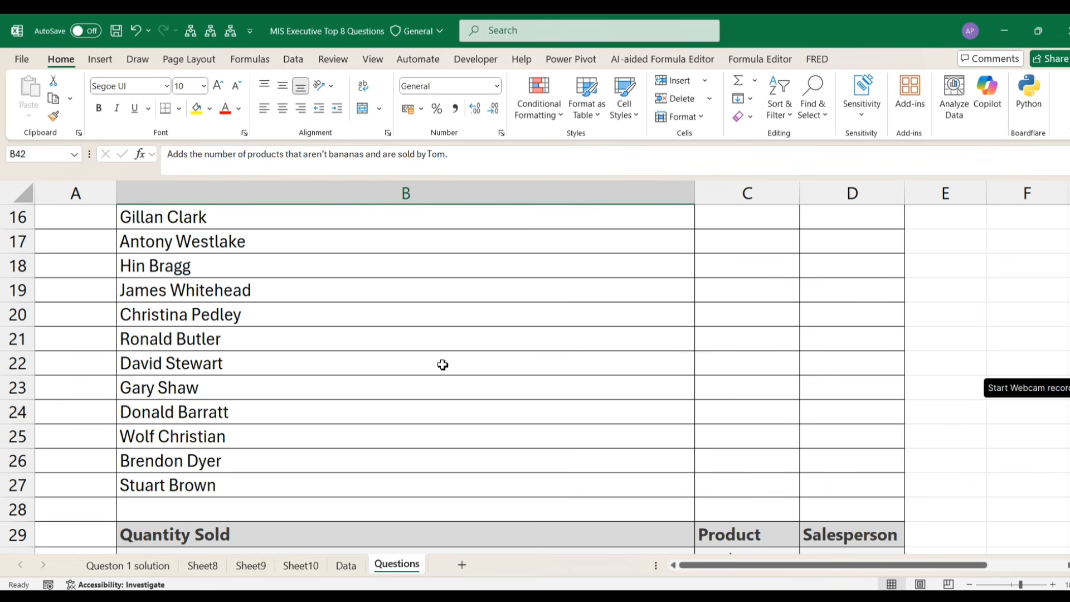
pyautogui.scroll(5, 443, 364)
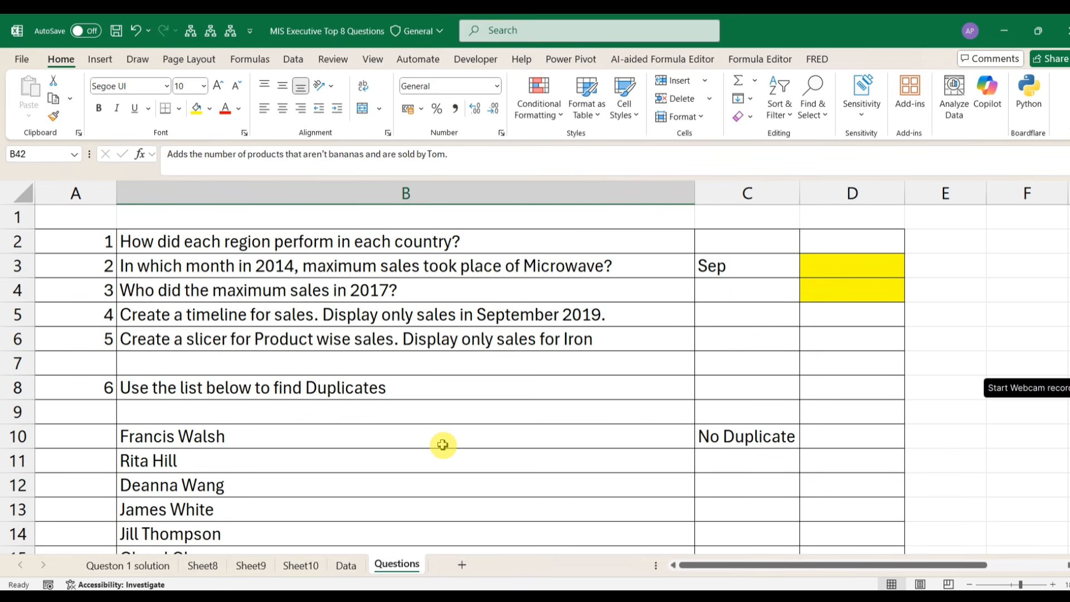